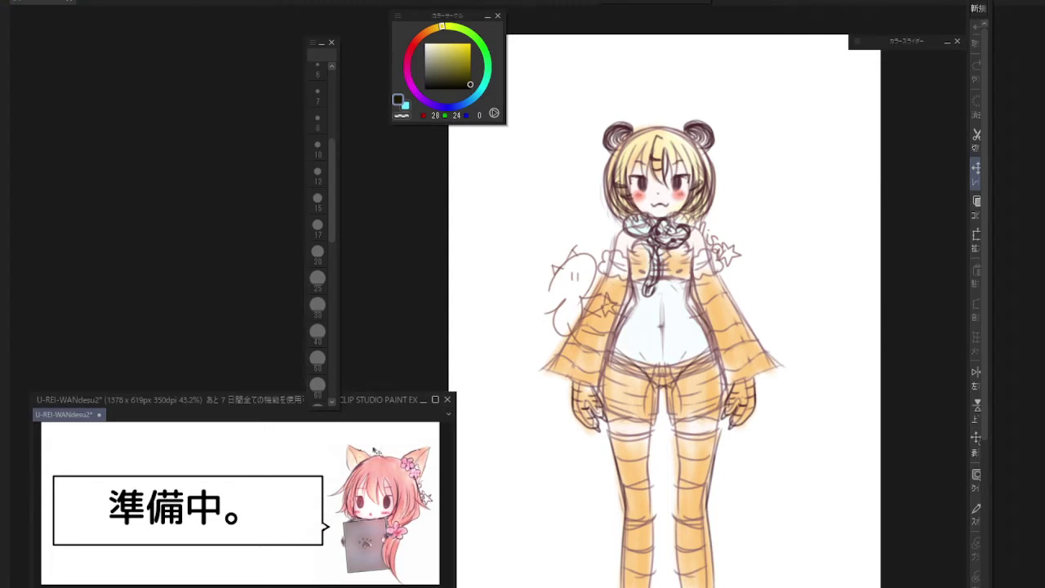
Hide the 準備中。 text layer and show the こんばんは、今から始めます。 text layer in the speech bubble
{"action": "left_click", "coordinate": [878, 5]}
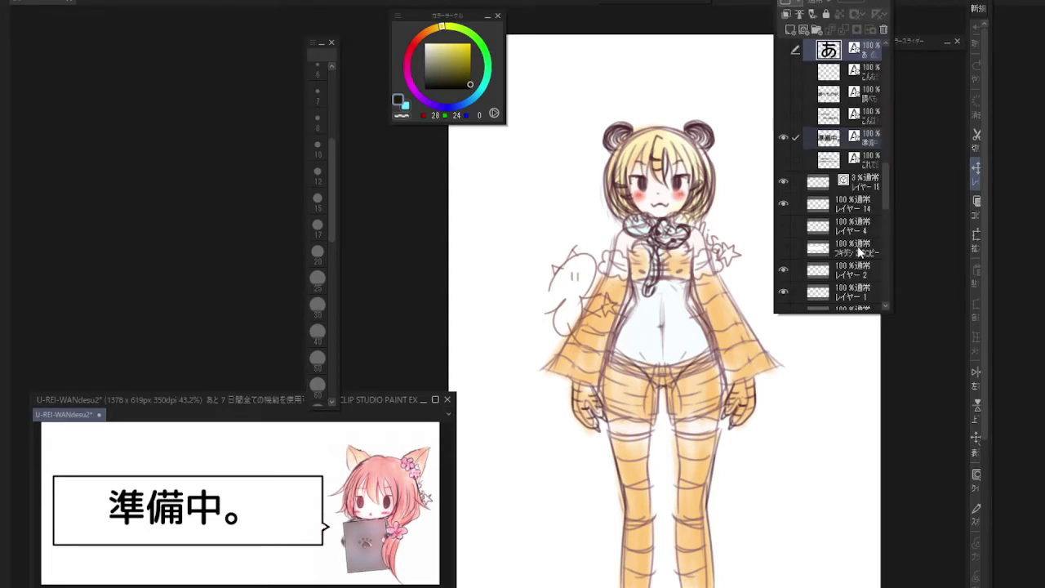
{"action": "scroll", "coordinate": [828, 145], "scroll_direction": "up", "scroll_amount": 2}
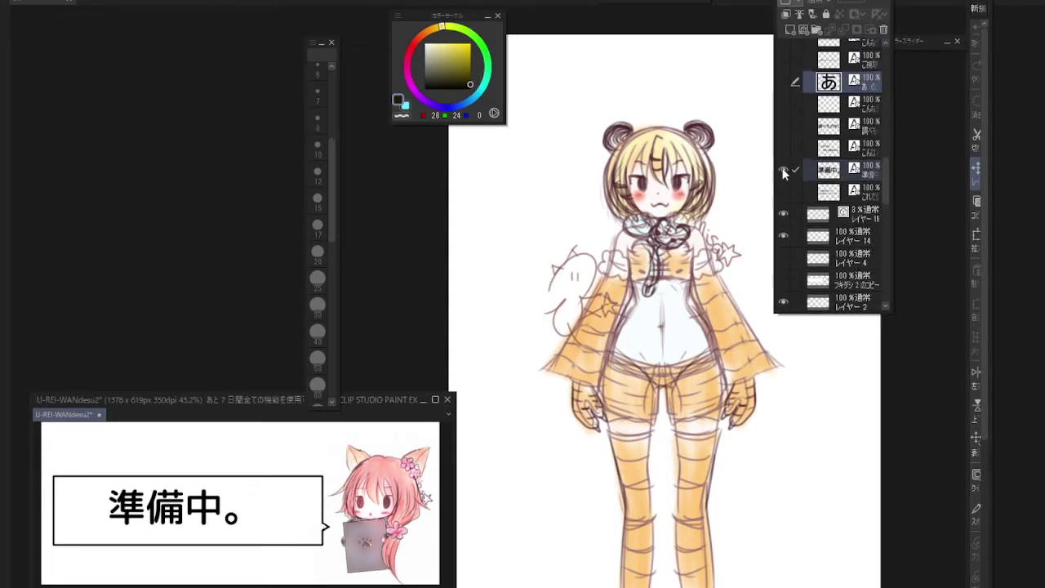
{"action": "left_click", "coordinate": [782, 170]}
{"action": "left_click", "coordinate": [784, 146]}
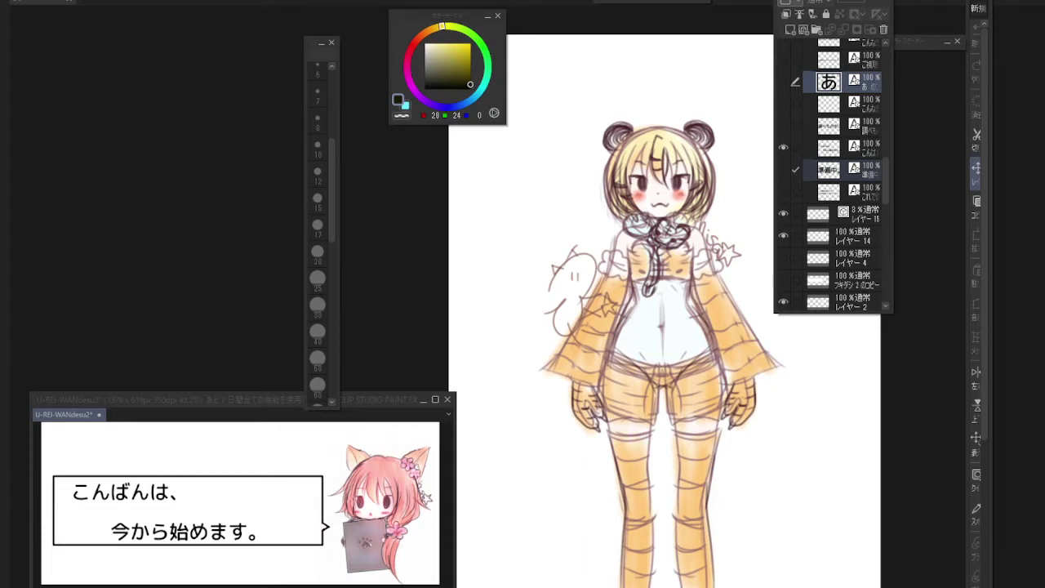
{"action": "left_click", "coordinate": [158, 399]}
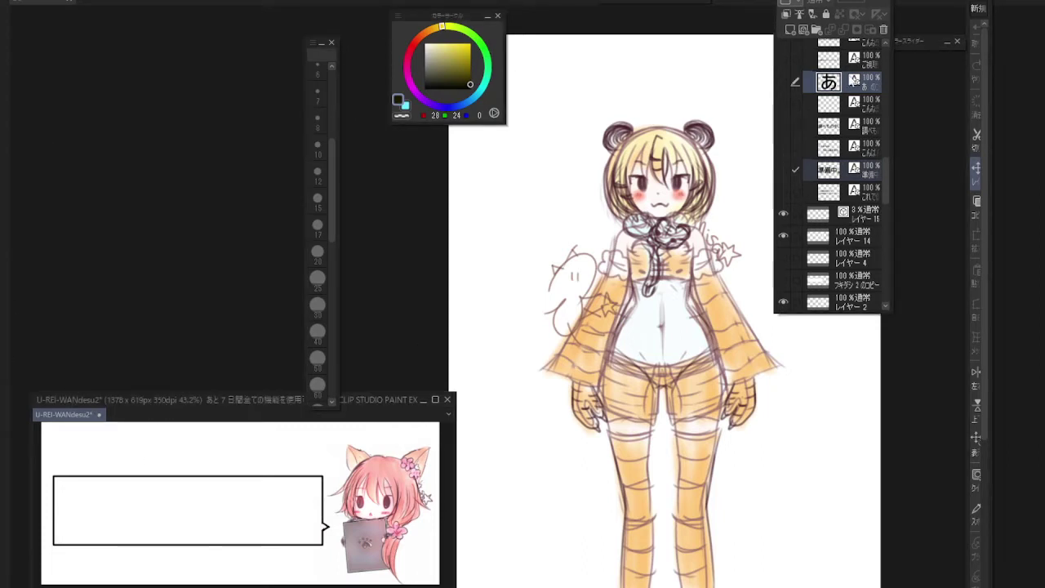
{"action": "right_click", "coordinate": [849, 81]}
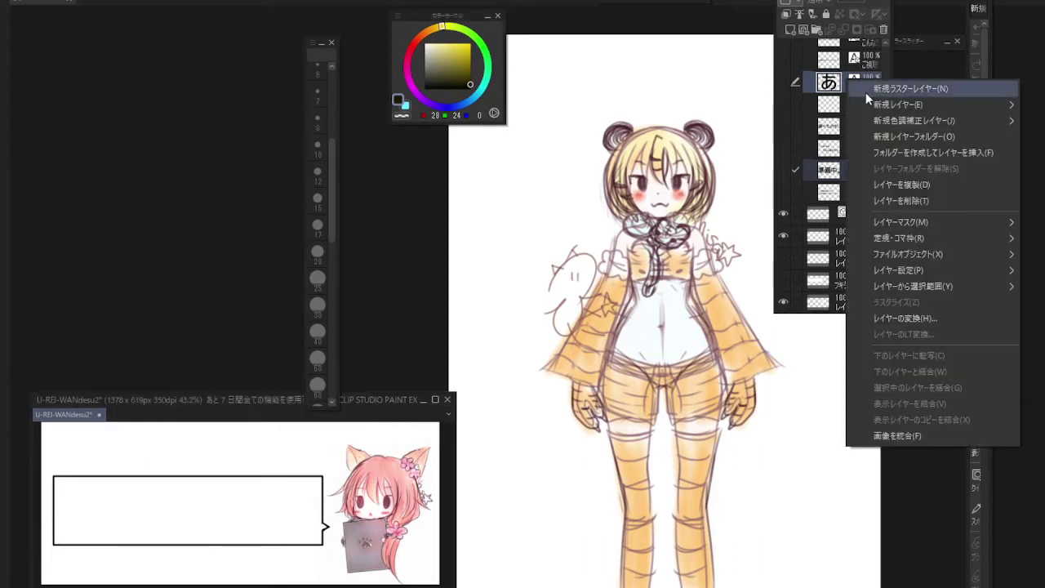
{"action": "left_click", "coordinate": [918, 185]}
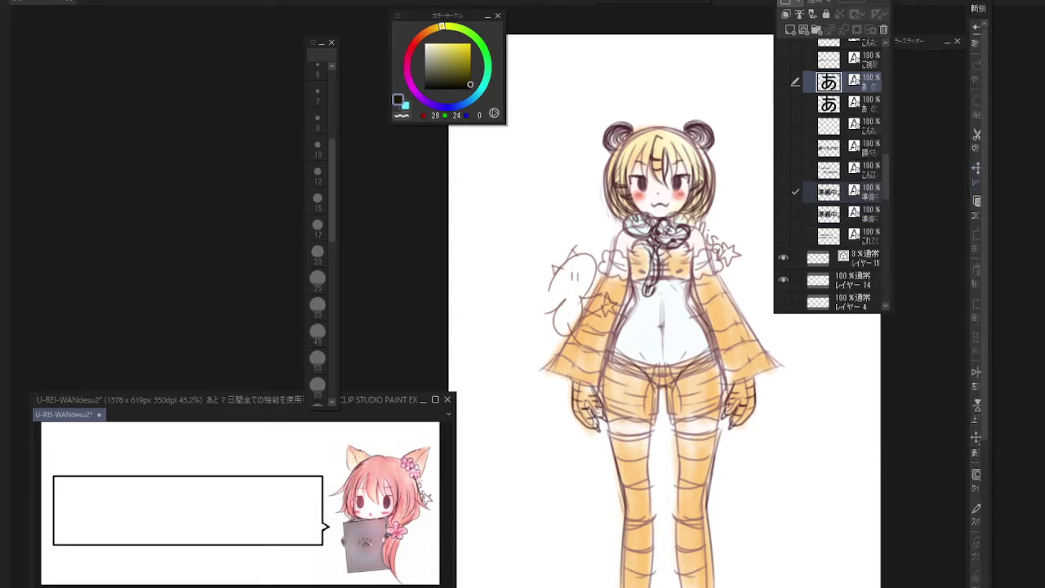
{"action": "left_click", "coordinate": [782, 81]}
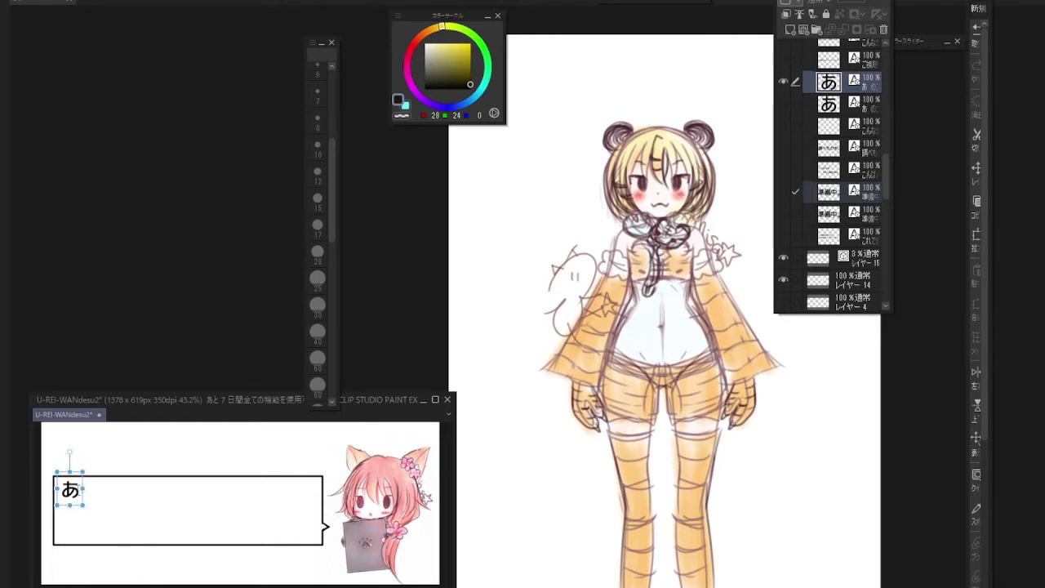
{"action": "left_click", "coordinate": [81, 488]}
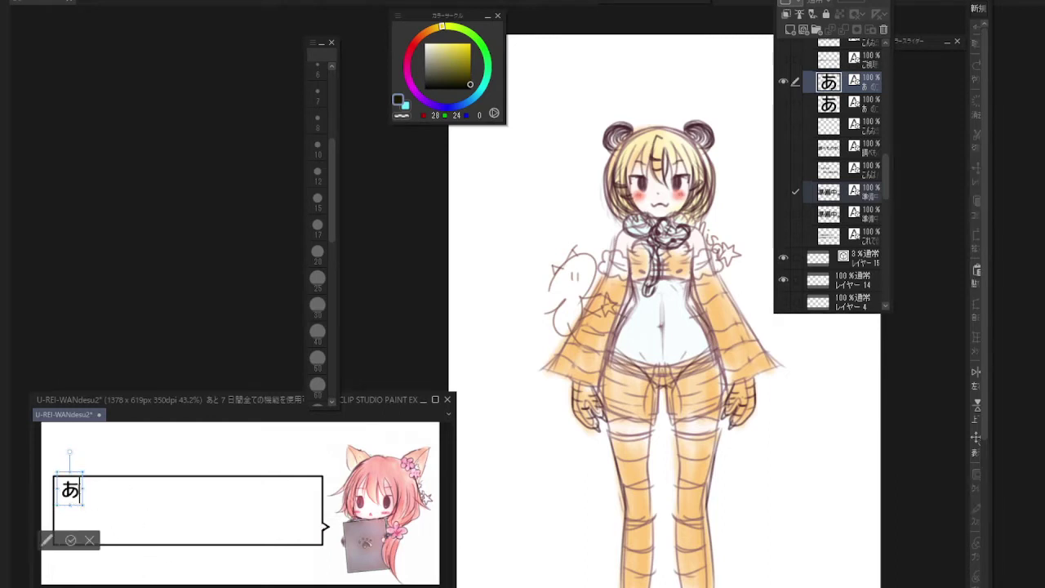
{"action": "key", "text": "BackSpace"}
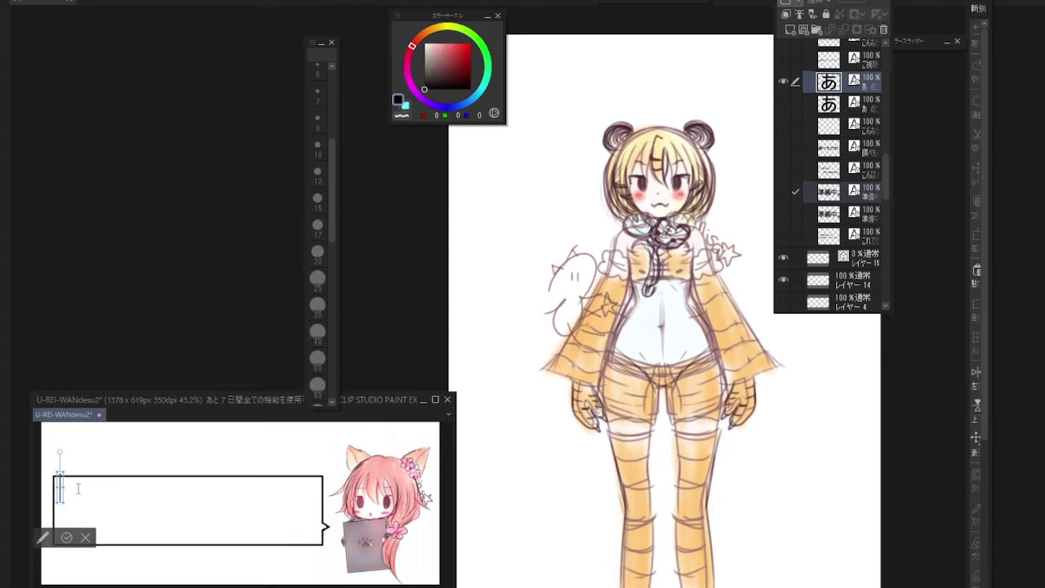
{"action": "left_click", "coordinate": [61, 488]}
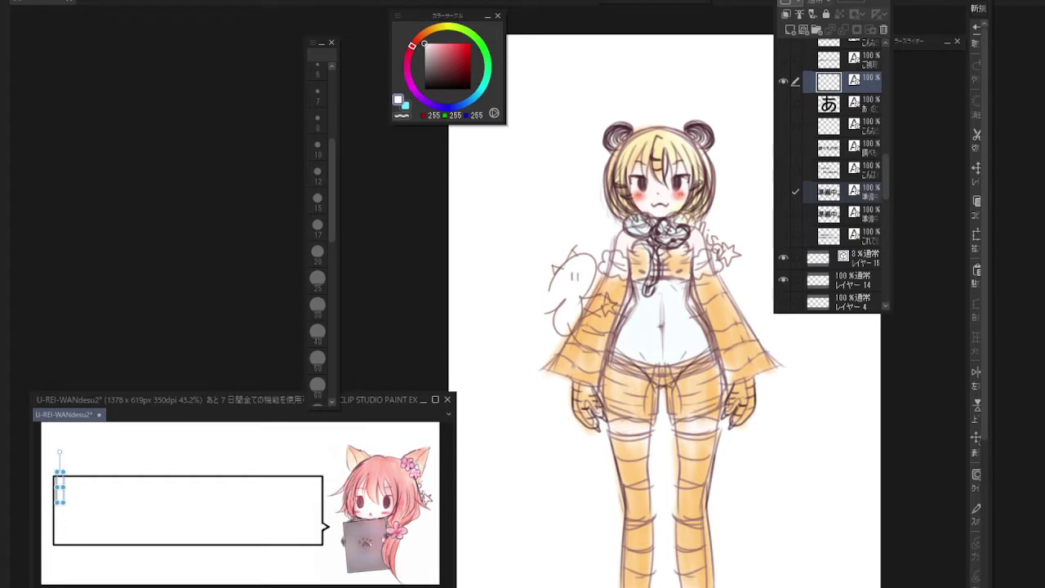
{"action": "left_click", "coordinate": [60, 486]}
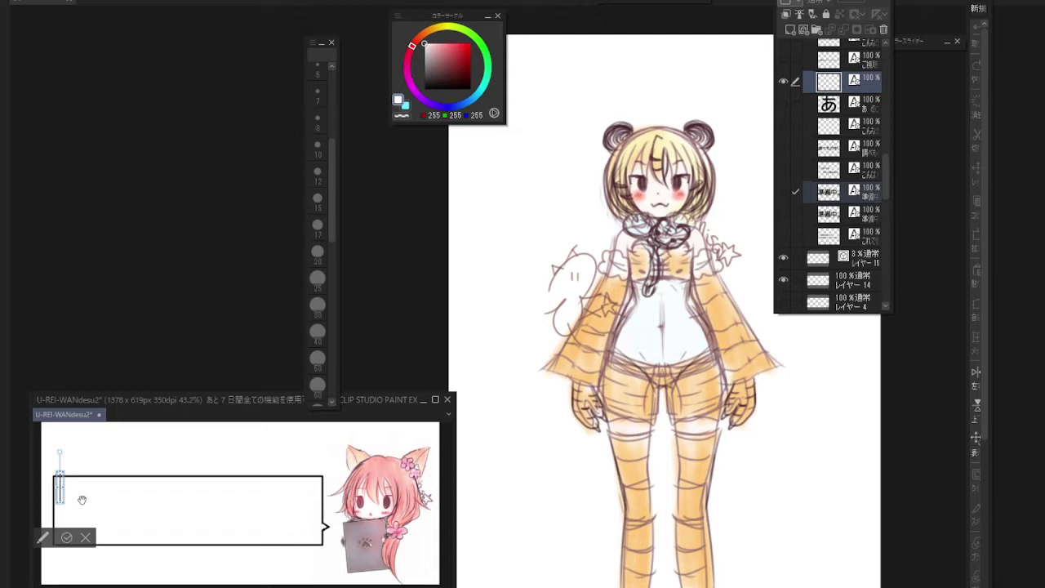
{"action": "left_click", "coordinate": [92, 540]}
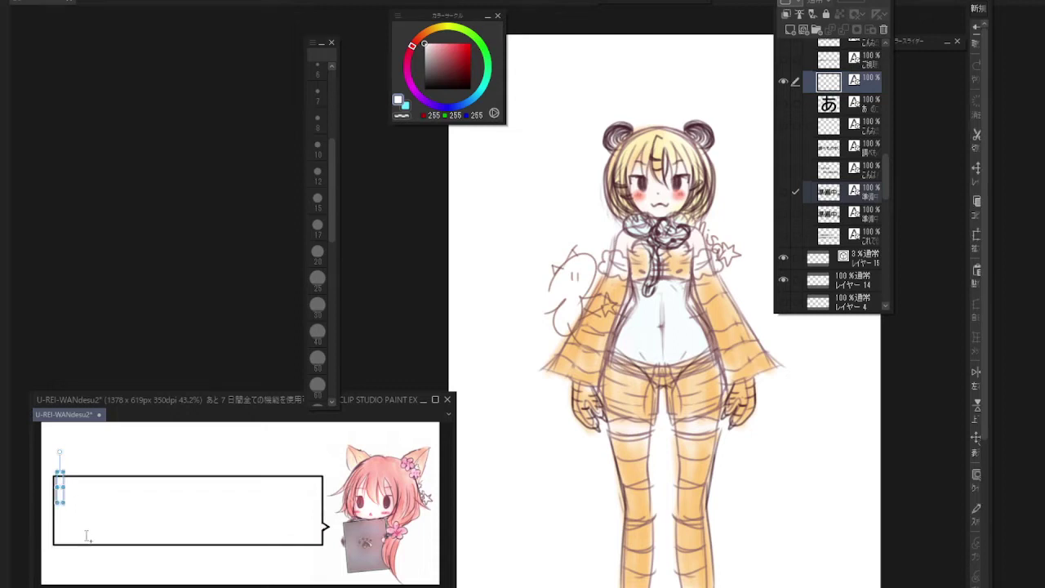
{"action": "right_click", "coordinate": [873, 81]}
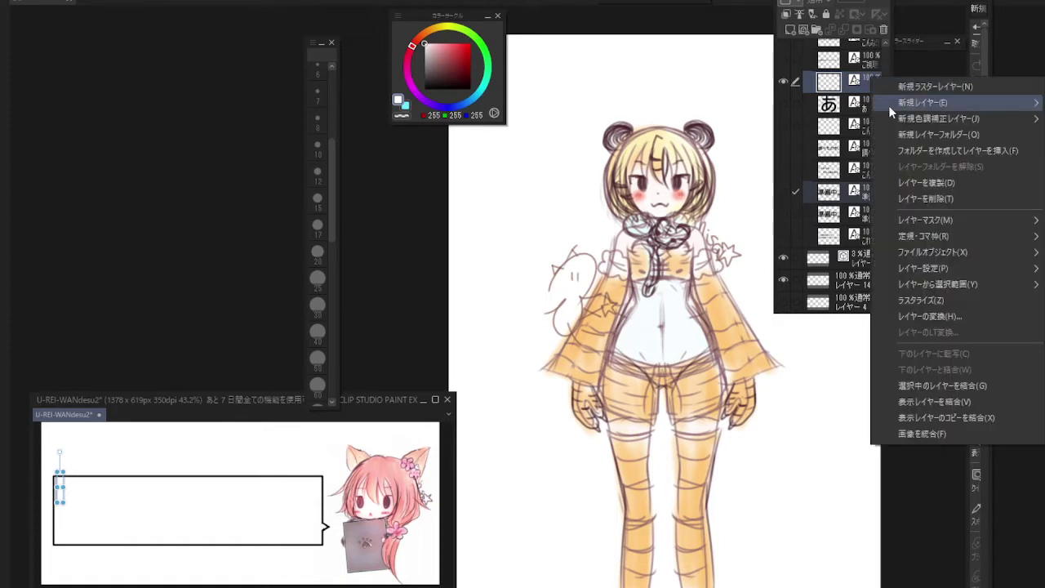
{"action": "left_click", "coordinate": [909, 195]}
Duplicate the あ placeholder text layer and make the copy visible
{"action": "right_click", "coordinate": [854, 82]}
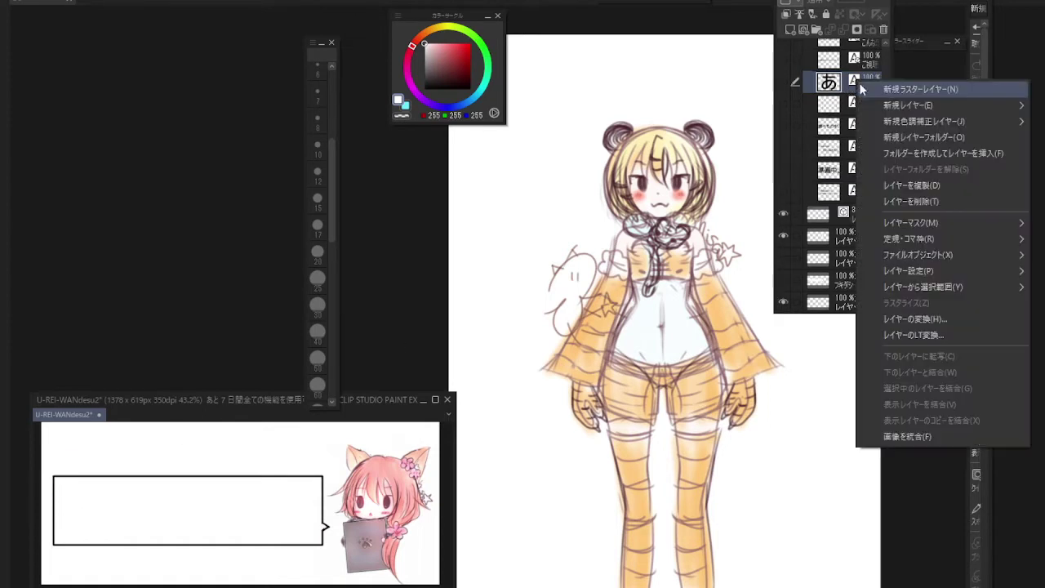
{"action": "left_click", "coordinate": [891, 181]}
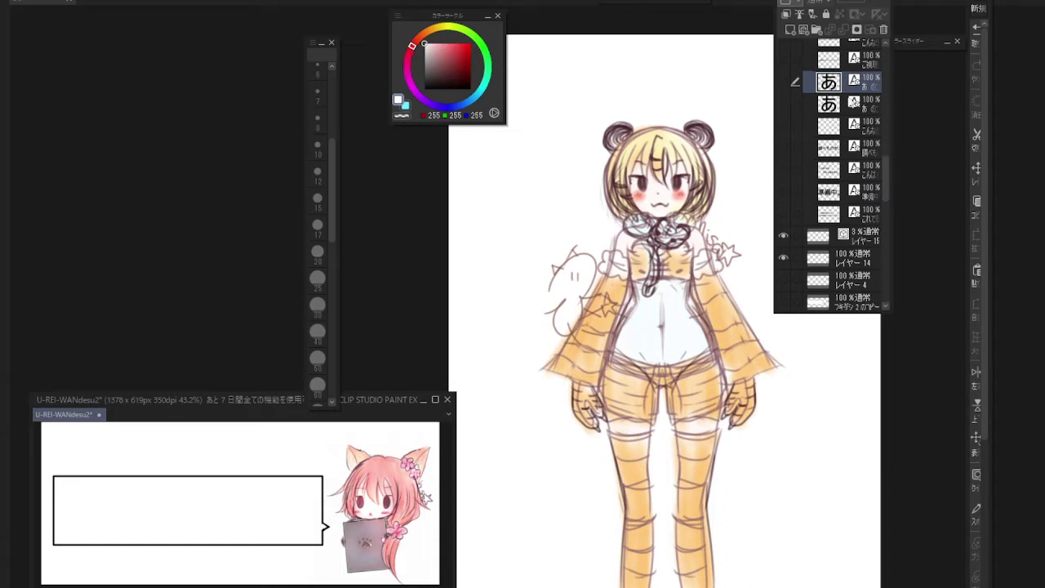
{"action": "left_click", "coordinate": [784, 82]}
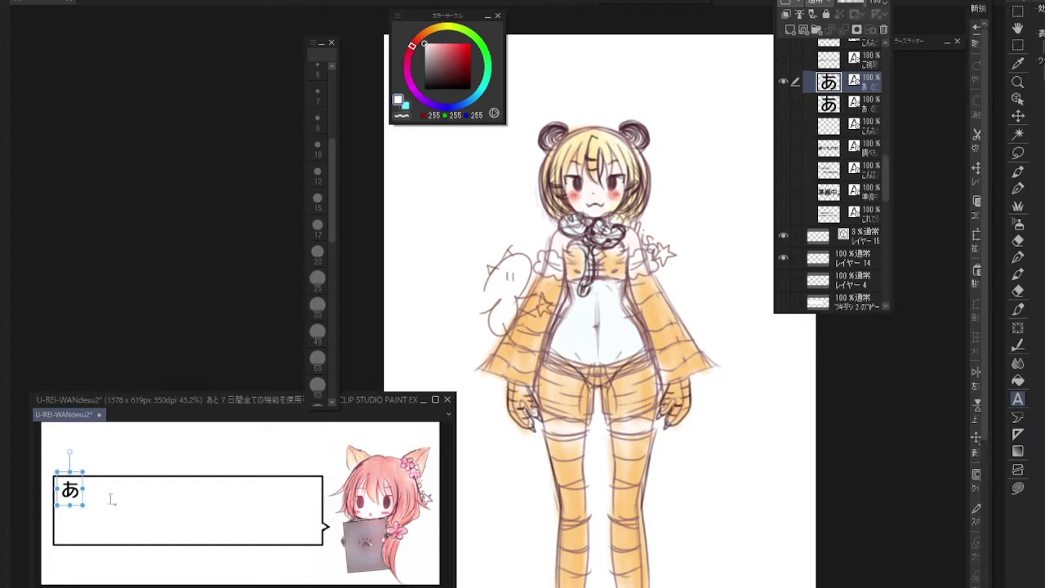
Replace the placeholder copy's text with 今日は新年挨拶用イラストの続き？を描いていこうかなと。 on two lines and shrink it to fit the speech bubble
{"action": "left_click", "coordinate": [82, 488]}
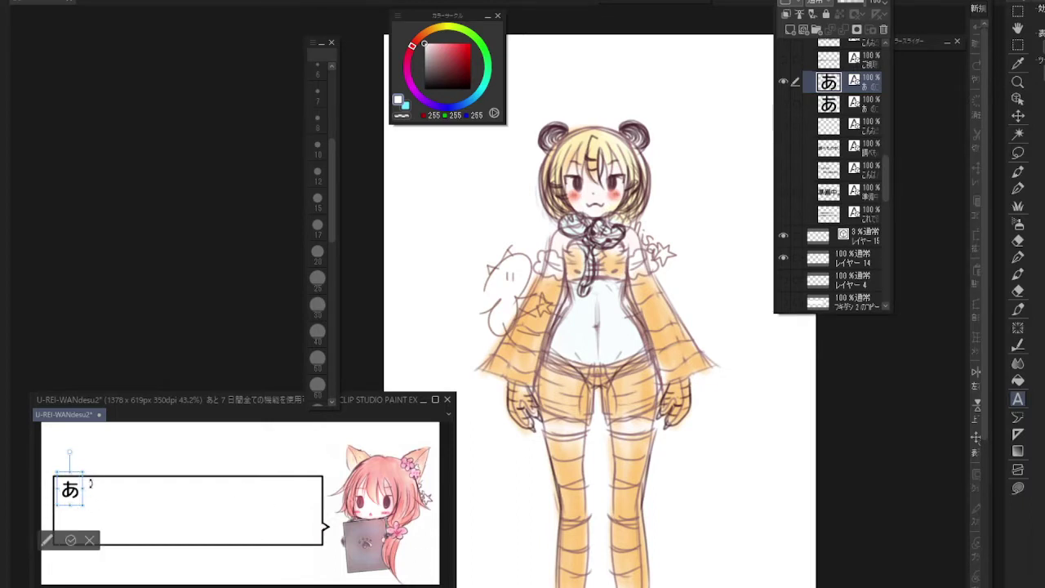
{"action": "key", "text": "BackSpace"}
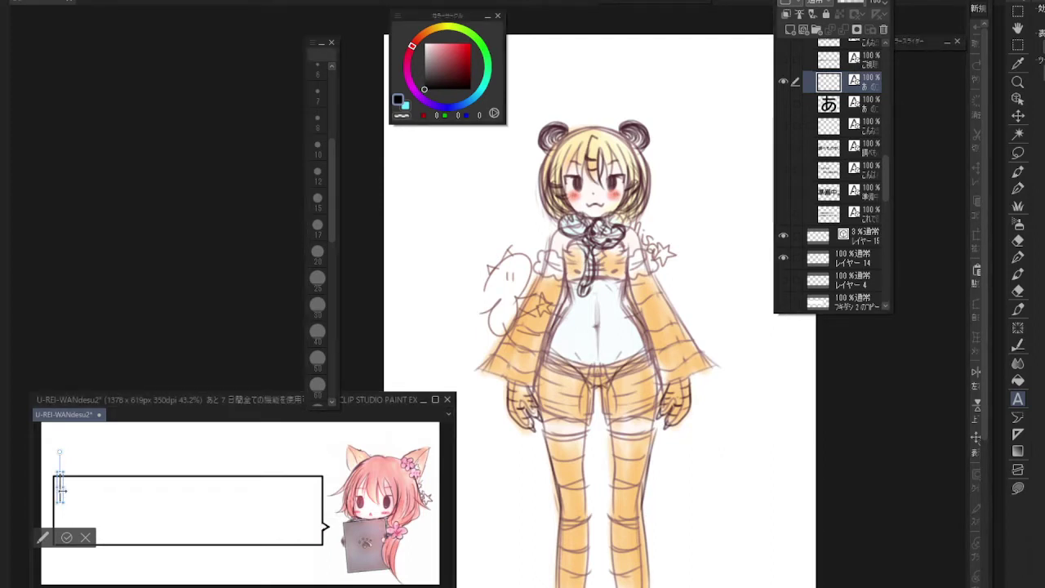
{"action": "type", "text": "今日は新年挨拶用イラストの続き？ を描いていこうかなと。"}
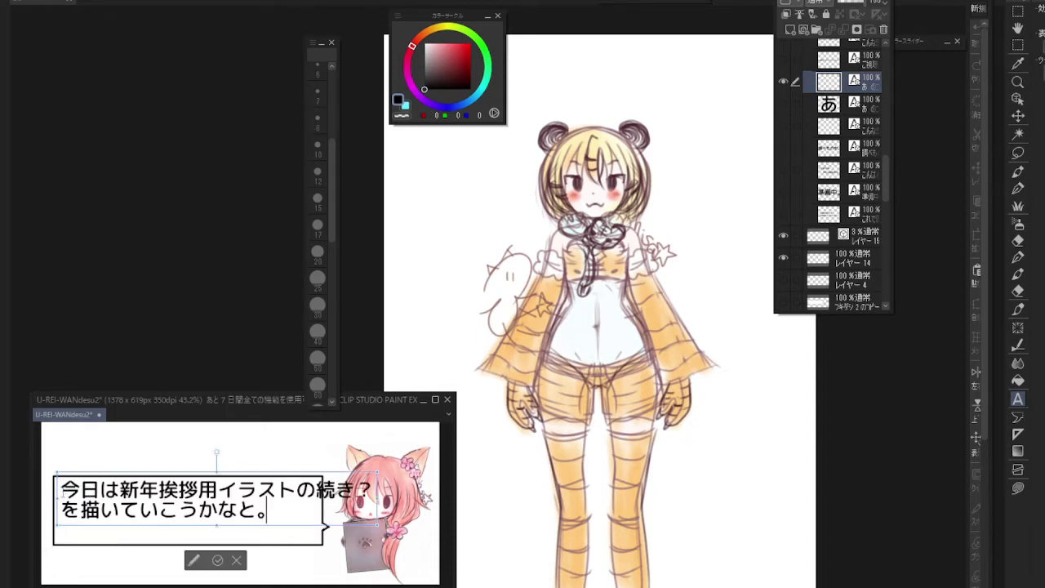
{"action": "left_click_drag", "start_coordinate": [377, 525], "coordinate": [304, 524]}
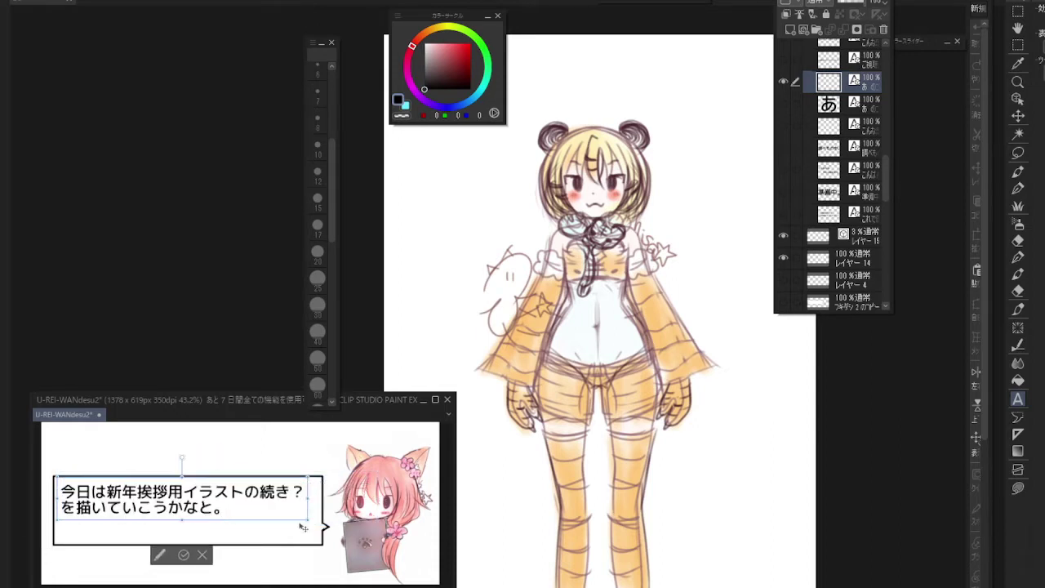
{"action": "left_click", "coordinate": [184, 555]}
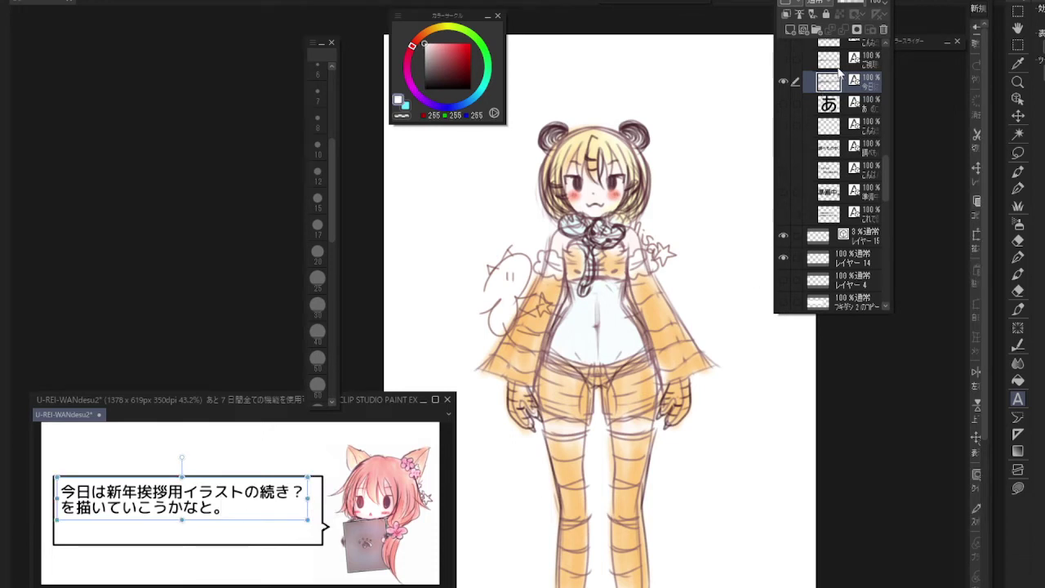
{"action": "left_click", "coordinate": [856, 60]}
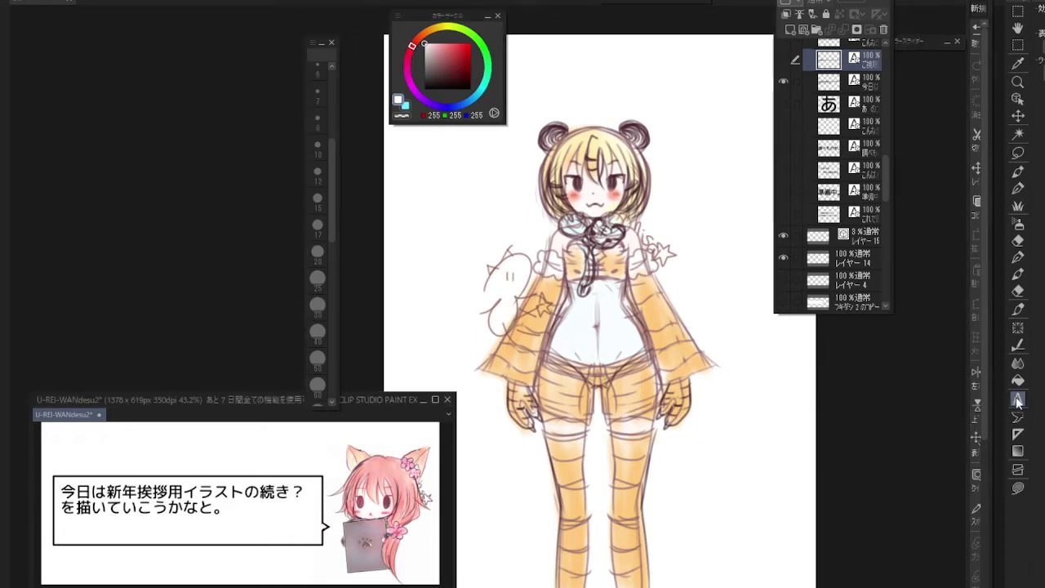
Delete the 今日は message layer and put a visible duplicate of the あ placeholder text layer in its place
{"action": "right_click", "coordinate": [853, 82]}
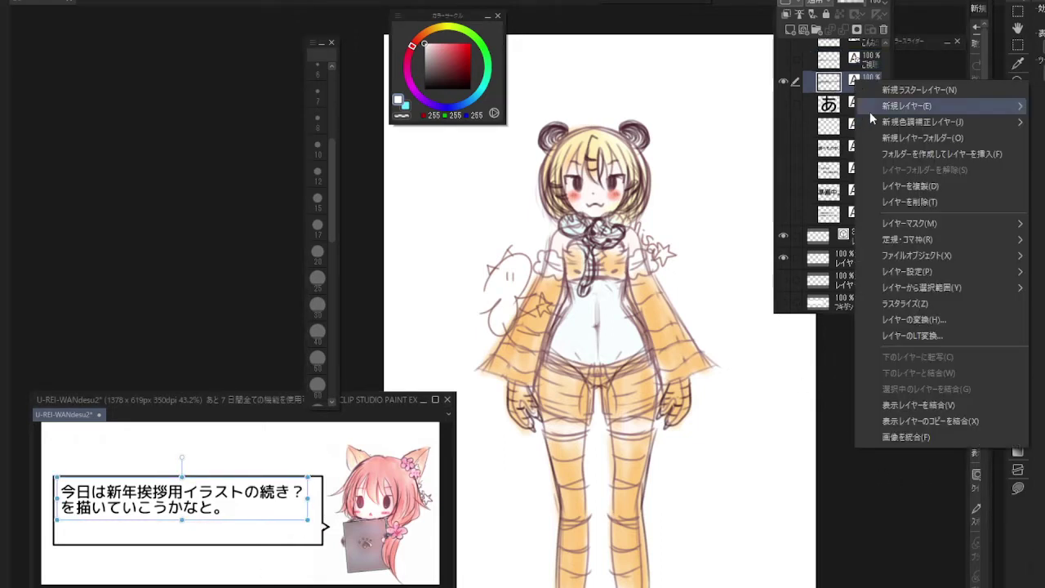
{"action": "left_click", "coordinate": [913, 202]}
{"action": "right_click", "coordinate": [858, 81]}
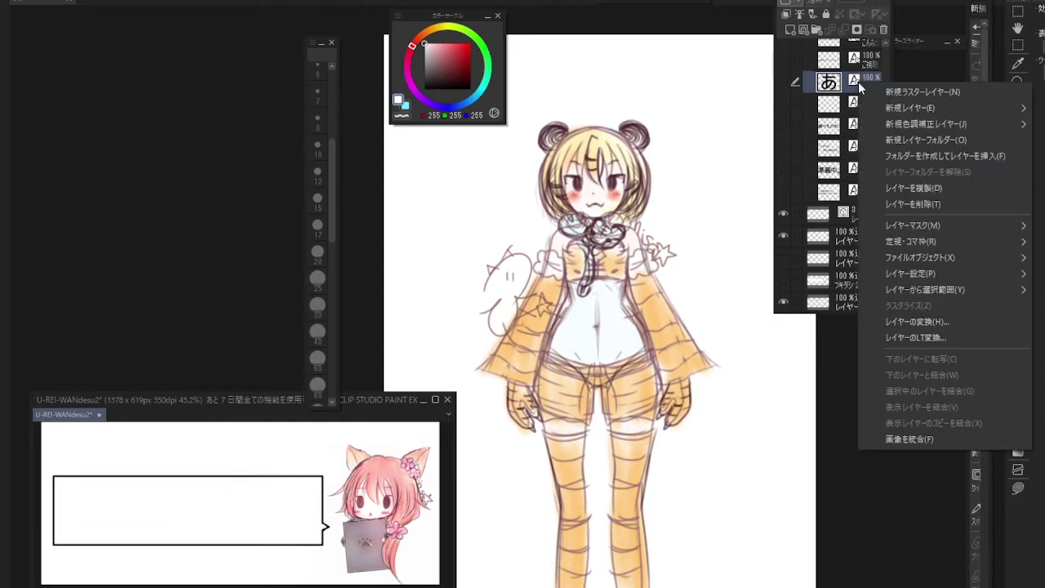
{"action": "left_click", "coordinate": [902, 181]}
{"action": "left_click", "coordinate": [783, 81]}
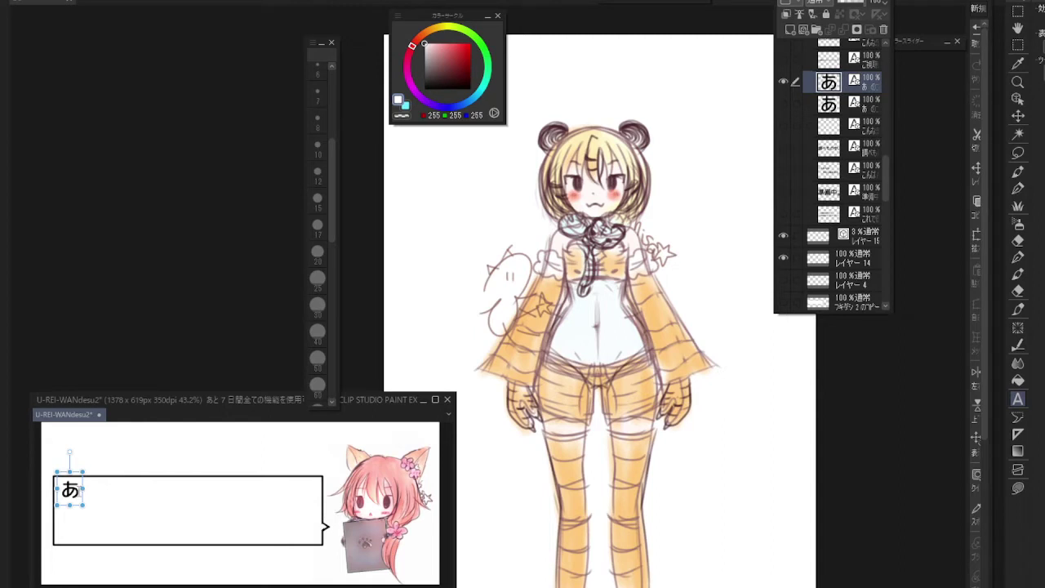
Replace the placeholder copy's text with まだ構図も定まってないので、続きといえるか微妙なところだけど。 on two lines and shrink it to fit the bubble
{"action": "left_click", "coordinate": [82, 488]}
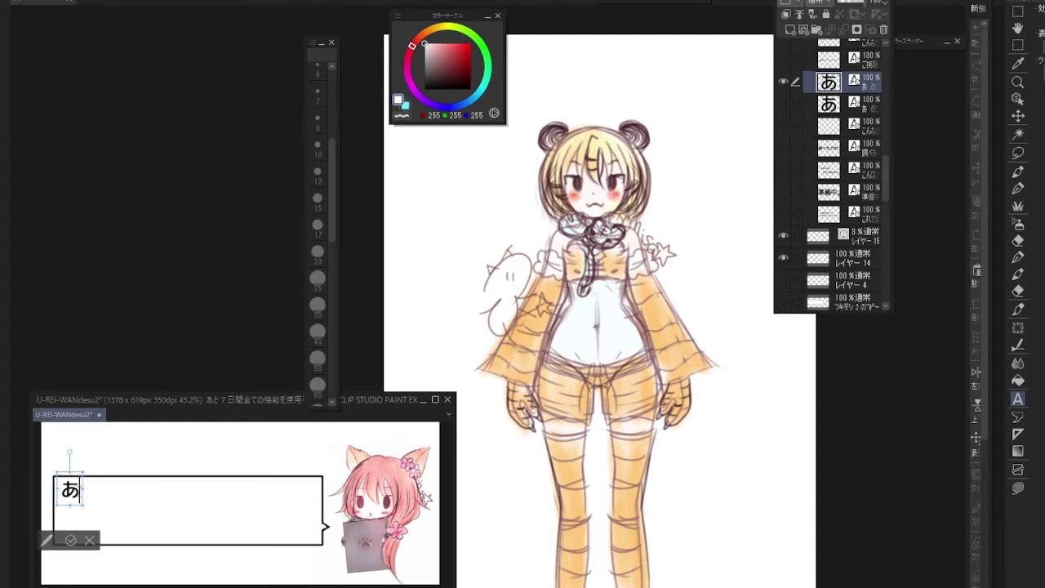
{"action": "key", "text": "BackSpace"}
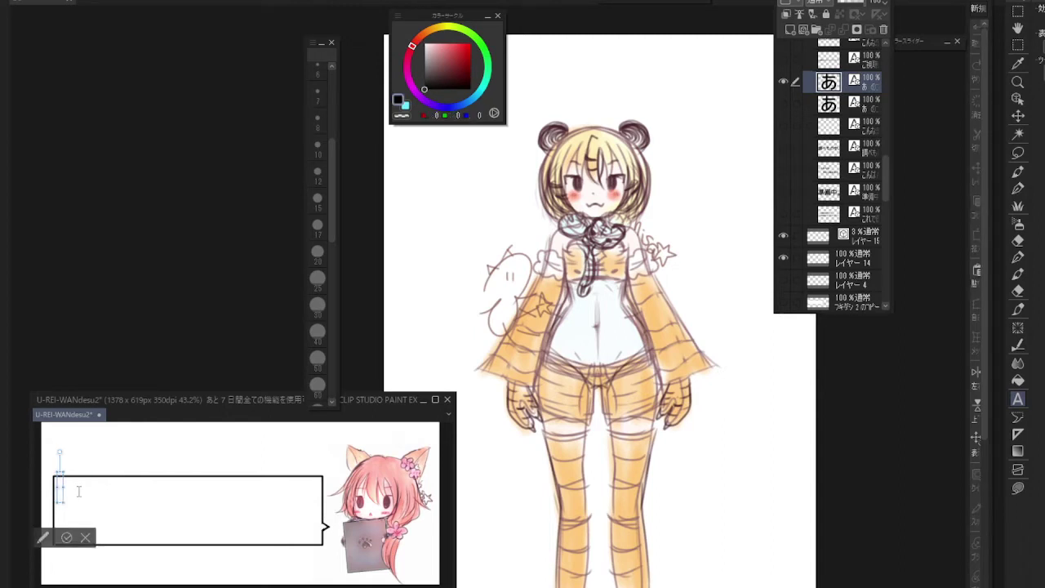
{"action": "type", "text": "まだ構図も定まってないので、 続きといえるか微妙なところだけど。"}
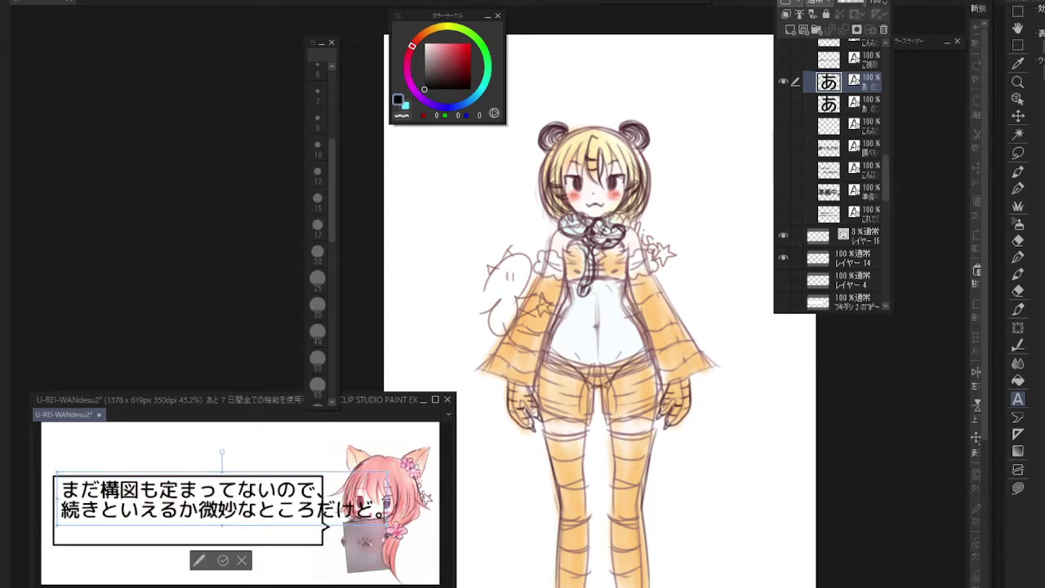
{"action": "left_click_drag", "start_coordinate": [384, 502], "coordinate": [317, 508]}
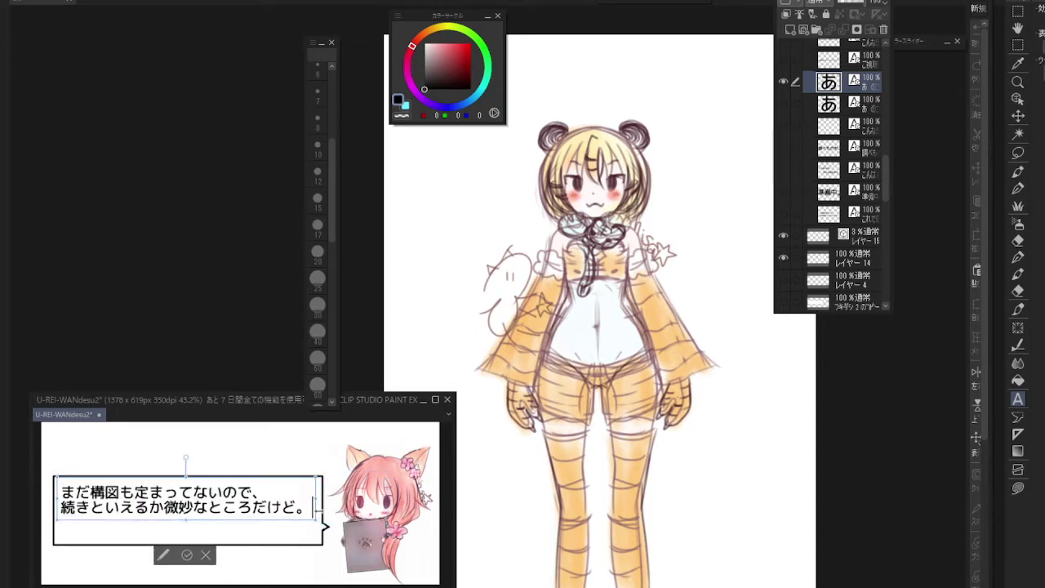
{"action": "left_click", "coordinate": [856, 60]}
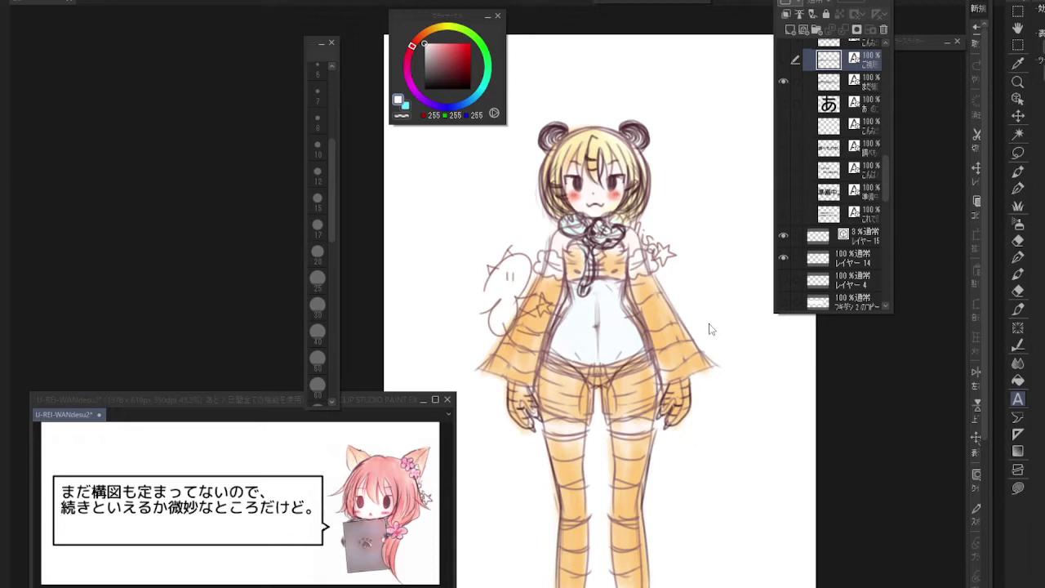
Switch to the tiger-costume illustration and display the grid over its canvas
{"action": "left_click", "coordinate": [690, 246]}
{"action": "scroll", "coordinate": [688, 246], "scroll_direction": "down", "scroll_amount": 2}
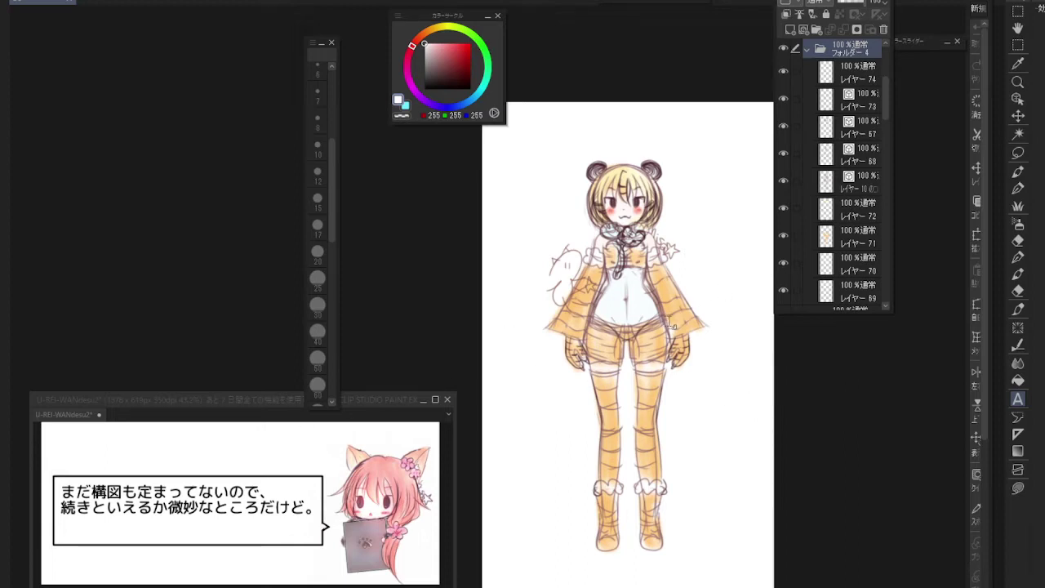
{"action": "scroll", "coordinate": [667, 320], "scroll_direction": "up", "scroll_amount": 2}
{"action": "scroll", "coordinate": [668, 321], "scroll_direction": "down", "scroll_amount": 3}
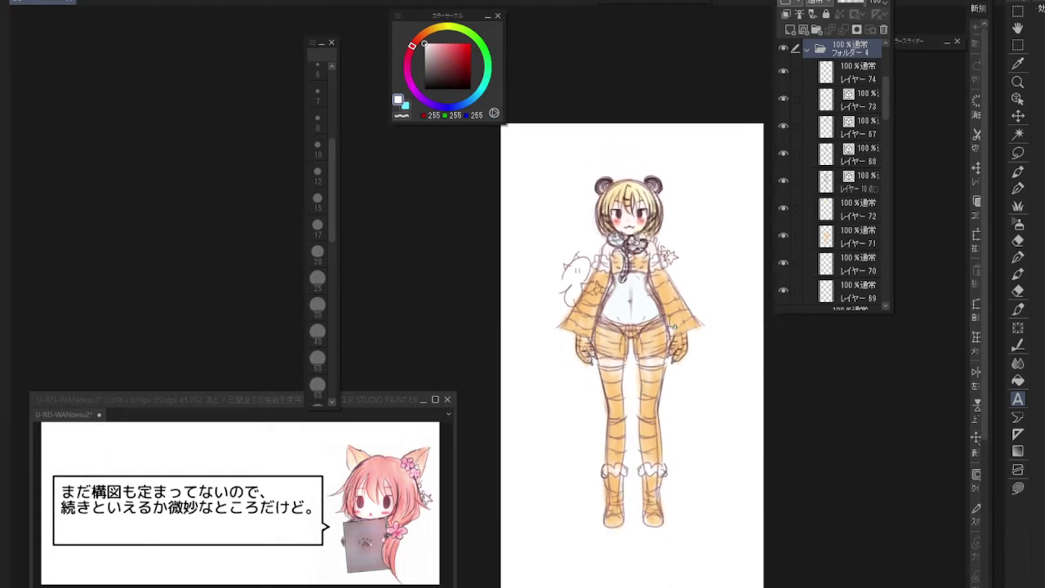
{"action": "left_click", "coordinate": [701, 164]}
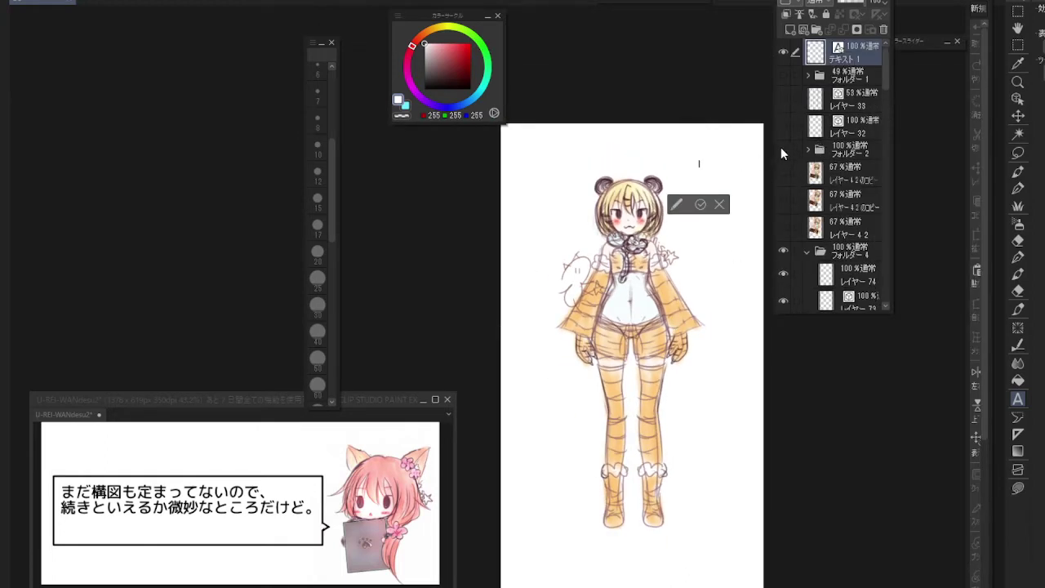
{"action": "key", "text": "Escape"}
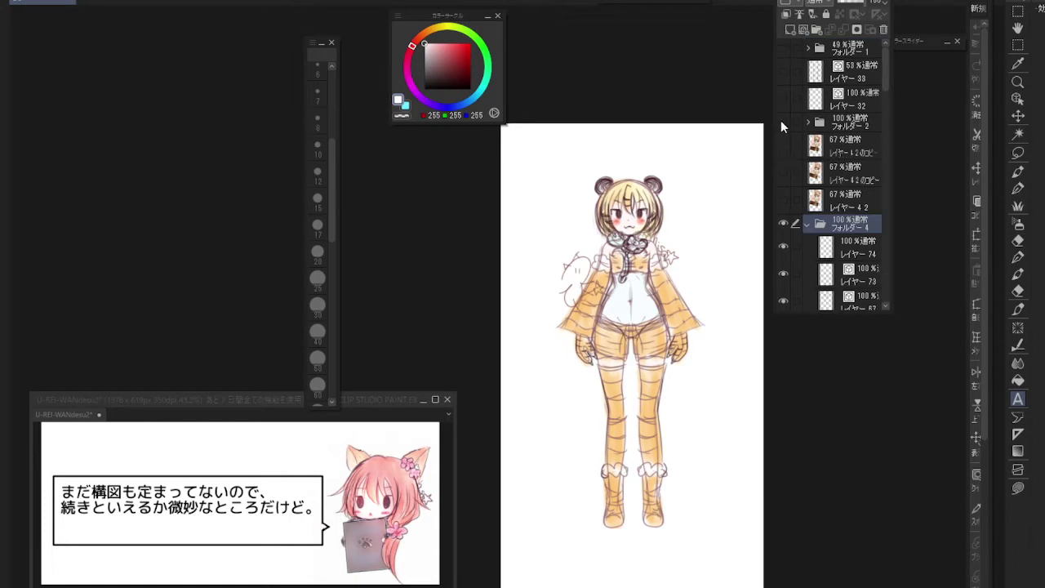
{"action": "left_click", "coordinate": [330, 2]}
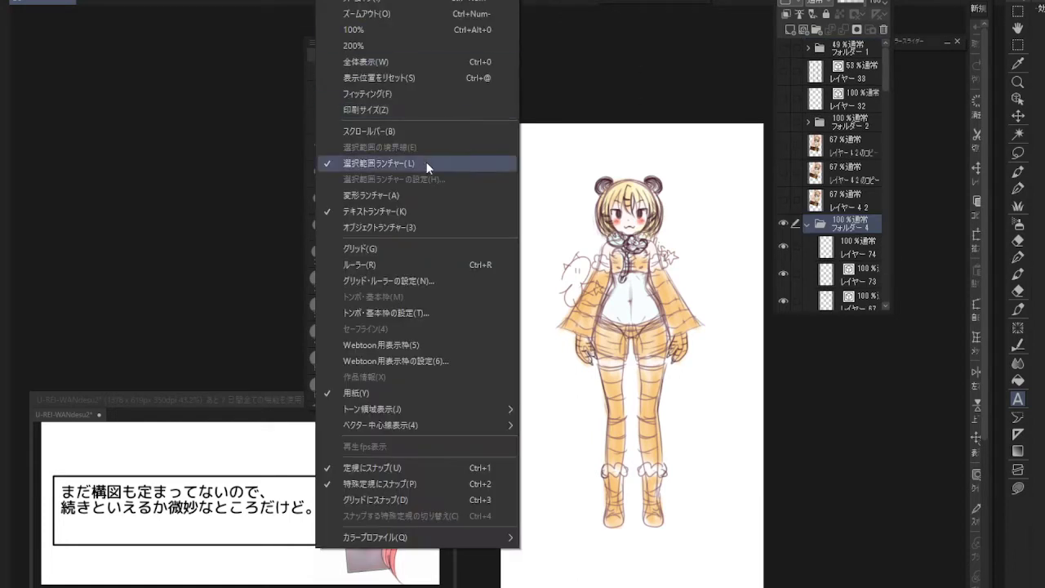
{"action": "left_click", "coordinate": [456, 247]}
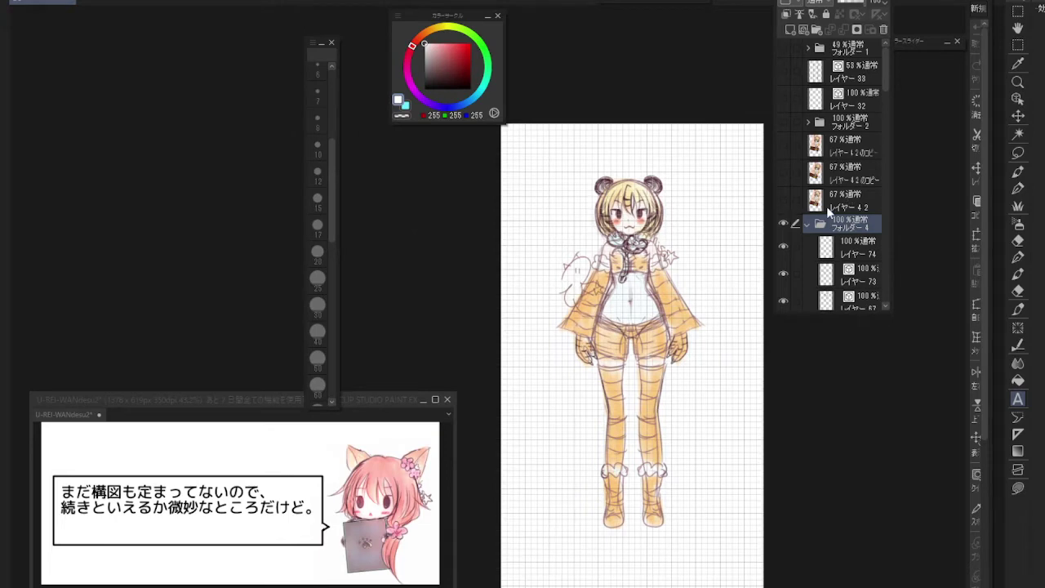
Toggle フォルダー 4 off and on to check its contents, and make the フォルダー 2 pose sketch visible
{"action": "left_click", "coordinate": [784, 222]}
{"action": "left_click", "coordinate": [784, 222]}
{"action": "left_click", "coordinate": [784, 121]}
{"action": "left_click", "coordinate": [783, 121]}
{"action": "left_click", "coordinate": [784, 120]}
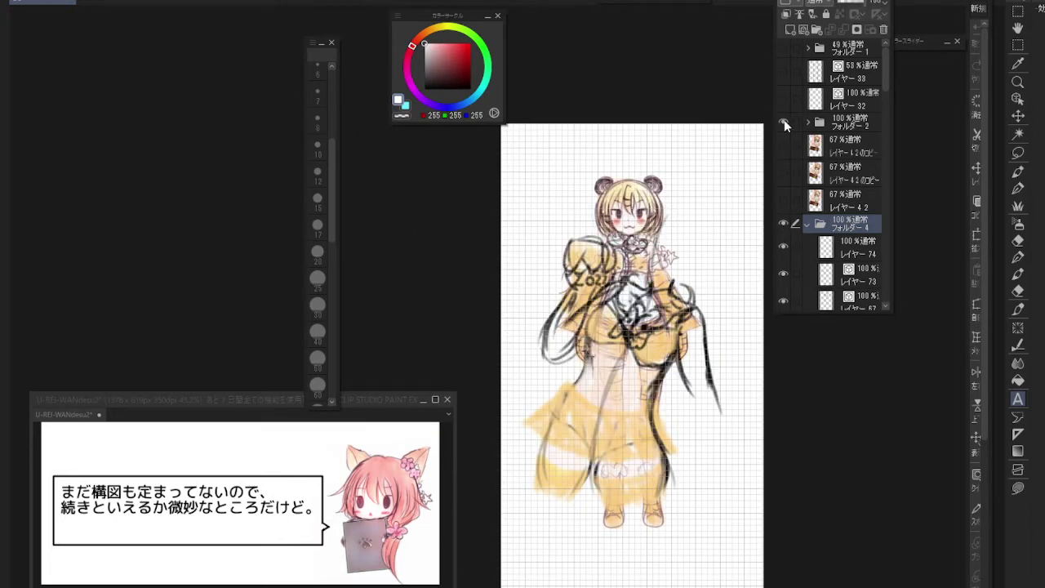
Try shifting the フォルダー 2 pose sketch slightly up and to the right, and undo the move
{"action": "left_click", "coordinate": [854, 122]}
{"action": "left_click", "coordinate": [1017, 117]}
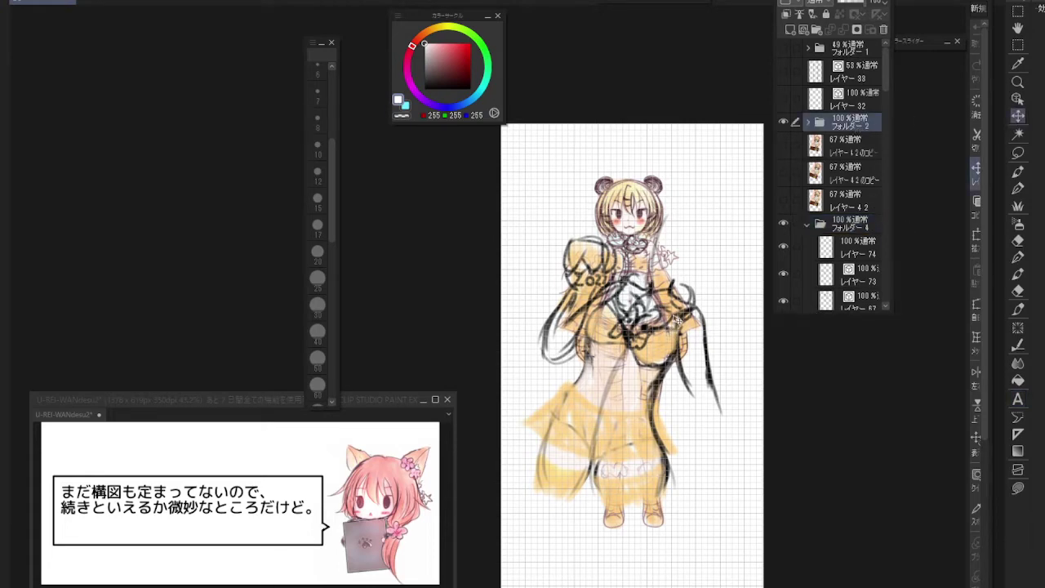
{"action": "mouse_move", "coordinate": [670, 330]}
{"action": "left_mouse_down"}
{"action": "mouse_move", "coordinate": [671, 299]}
{"action": "mouse_move", "coordinate": [675, 320]}
{"action": "left_mouse_up"}
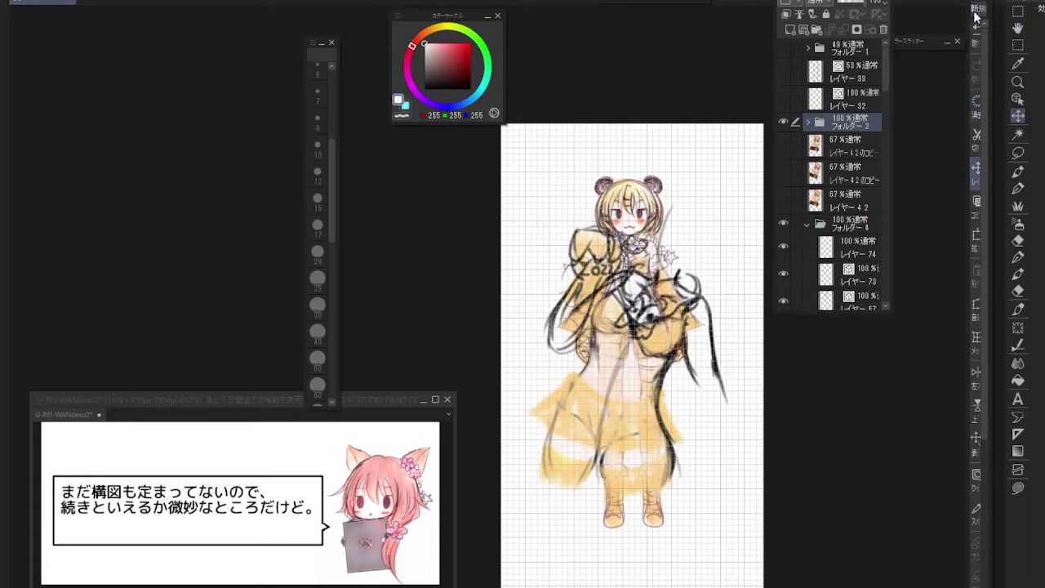
{"action": "left_click", "coordinate": [979, 35]}
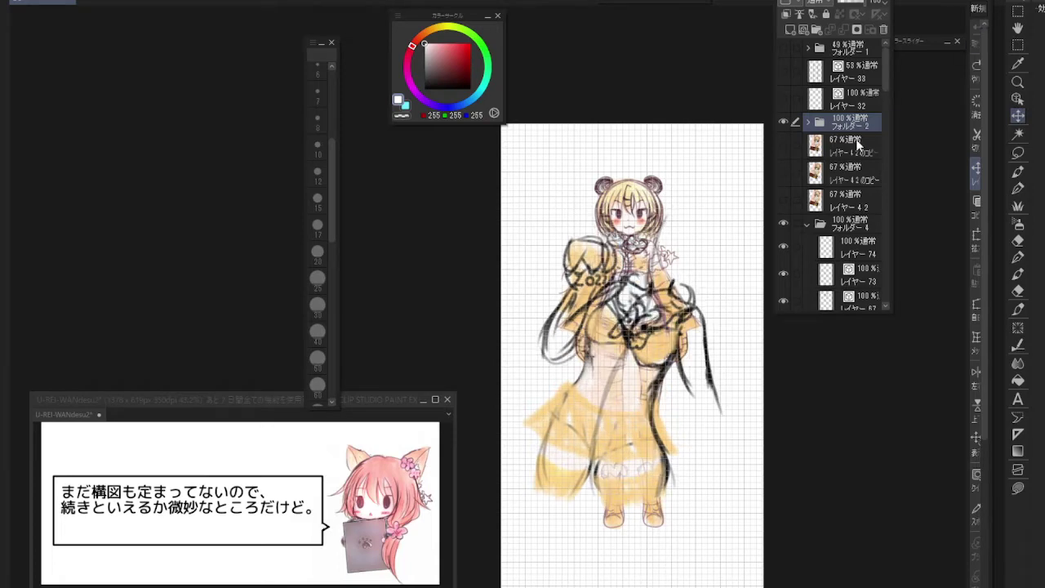
Show the uppermost レイヤー 4 2 copy in place of フォルダー 4, and make レイヤー 29 visible
{"action": "left_click", "coordinate": [782, 145]}
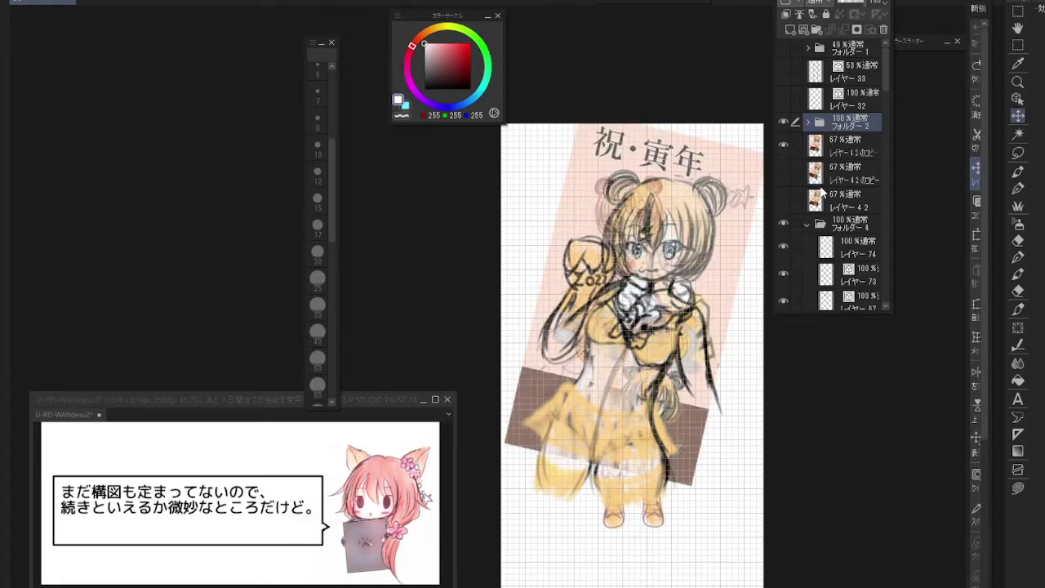
{"action": "left_click", "coordinate": [786, 222]}
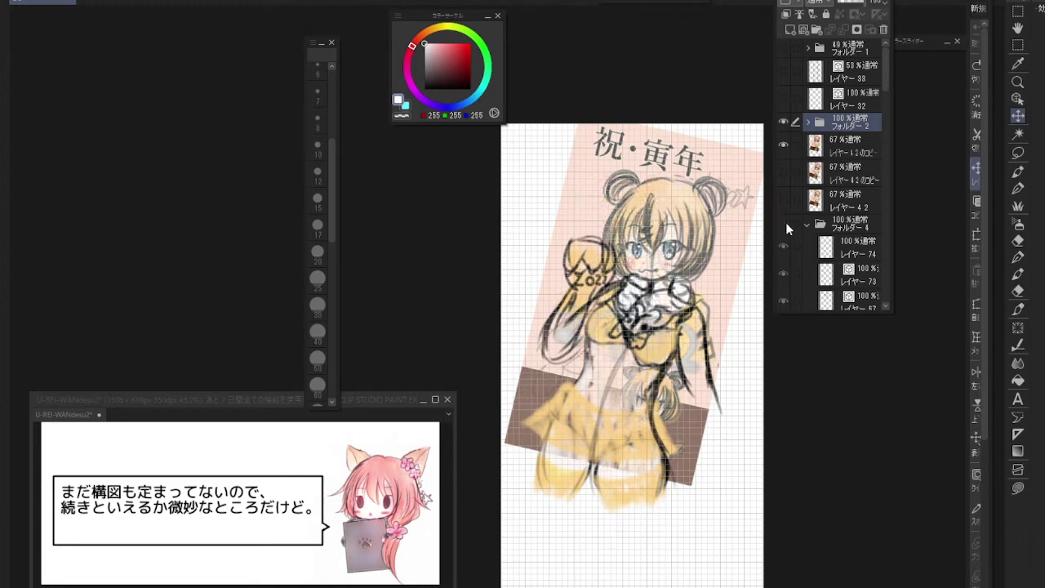
{"action": "scroll", "coordinate": [831, 255], "scroll_direction": "down", "scroll_amount": 5}
{"action": "scroll", "coordinate": [831, 255], "scroll_direction": "down", "scroll_amount": 10}
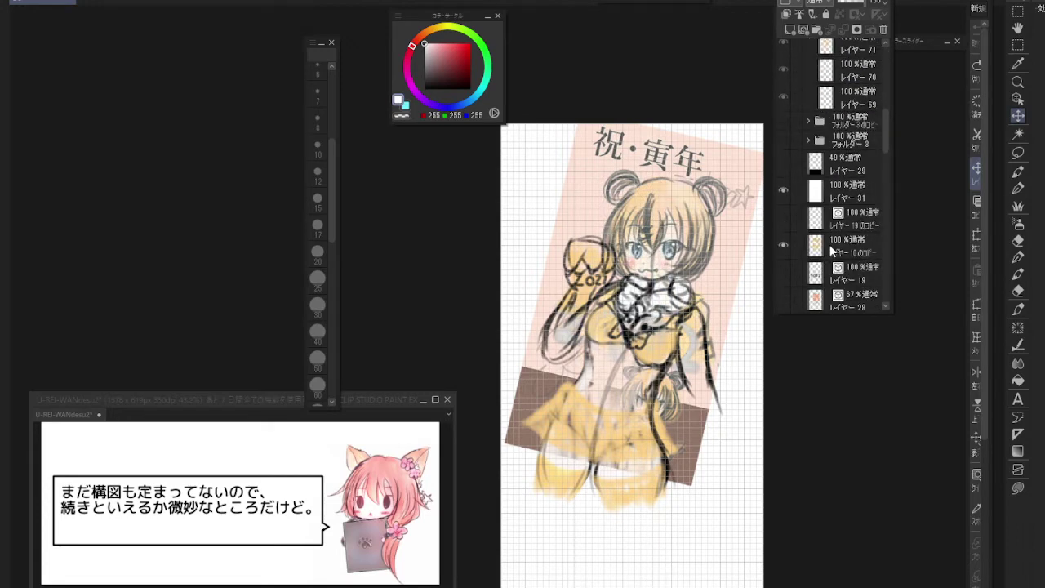
{"action": "scroll", "coordinate": [829, 248], "scroll_direction": "down", "scroll_amount": 10}
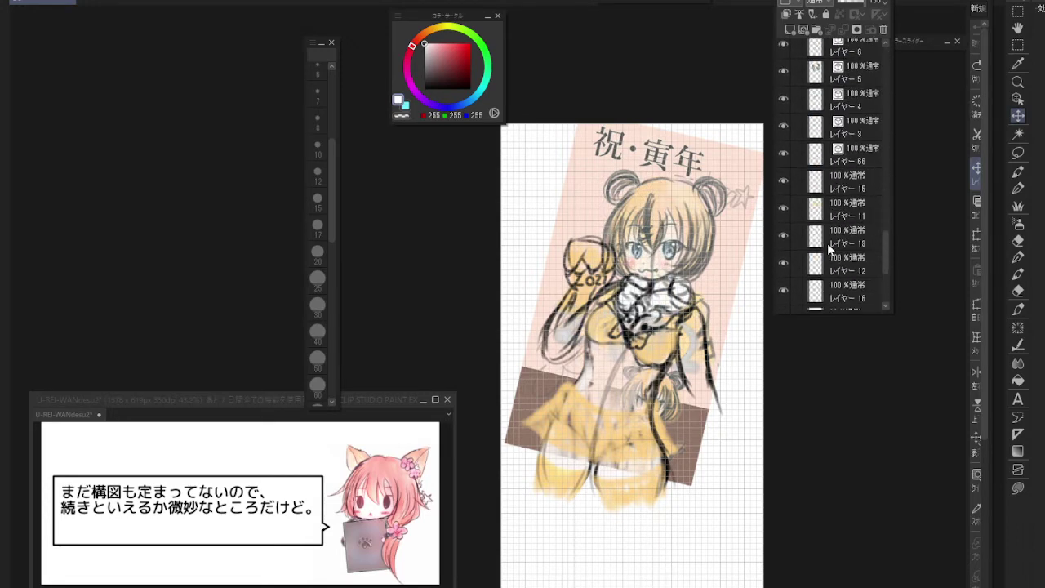
{"action": "scroll", "coordinate": [826, 242], "scroll_direction": "up", "scroll_amount": 10}
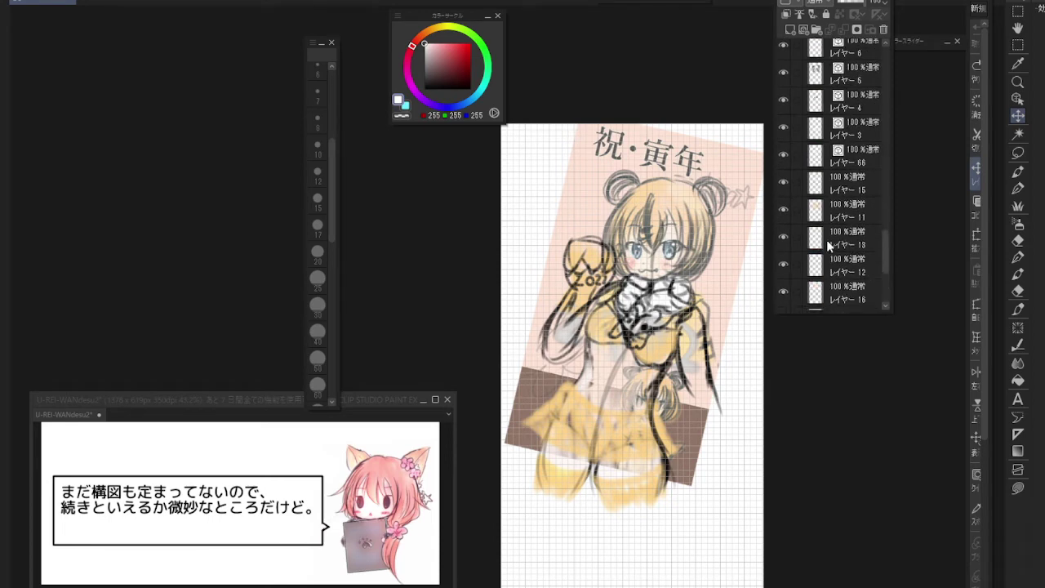
{"action": "scroll", "coordinate": [820, 232], "scroll_direction": "up", "scroll_amount": 10}
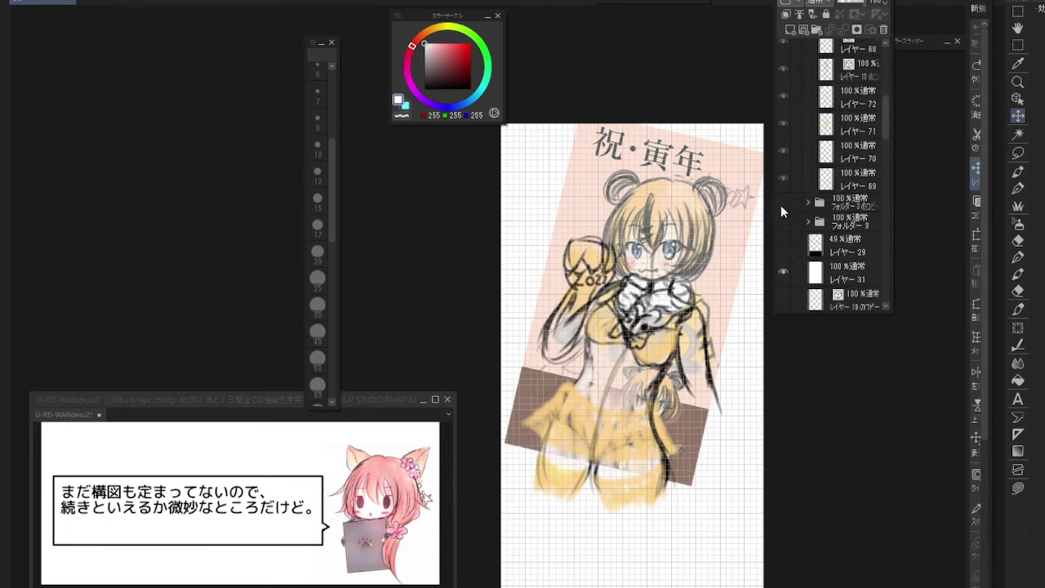
{"action": "left_click", "coordinate": [783, 245]}
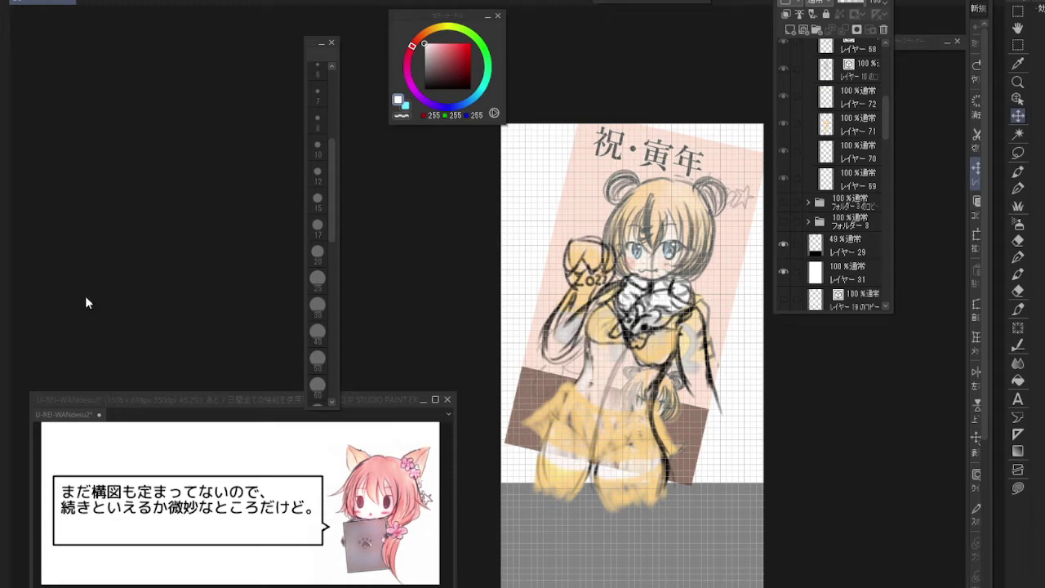
In the speech-bubble document, delete the まだ構図 message layer and put a visible duplicate of the あ placeholder text layer in its place
{"action": "left_click", "coordinate": [1026, 404]}
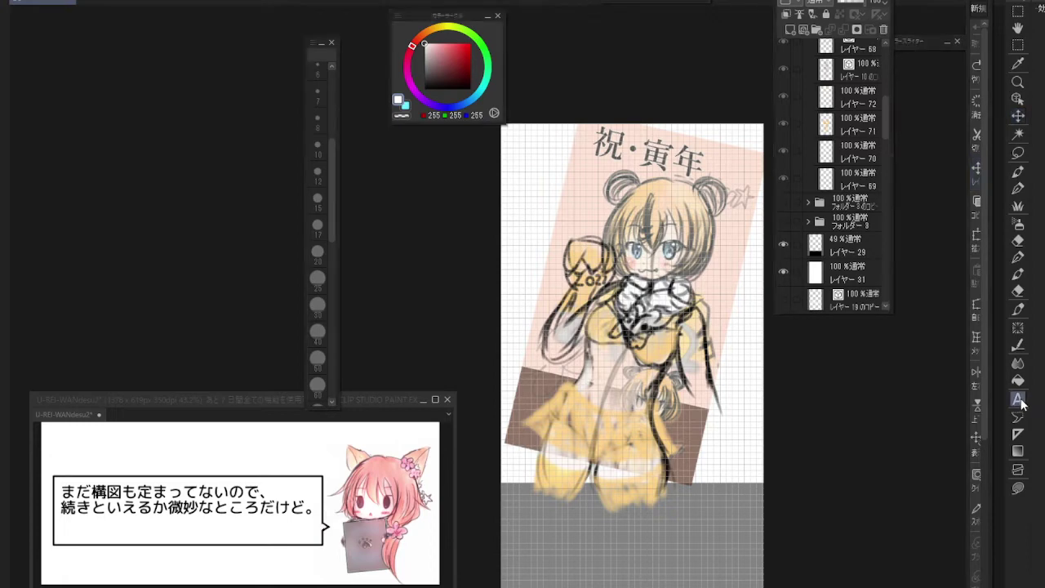
{"action": "left_click", "coordinate": [298, 510]}
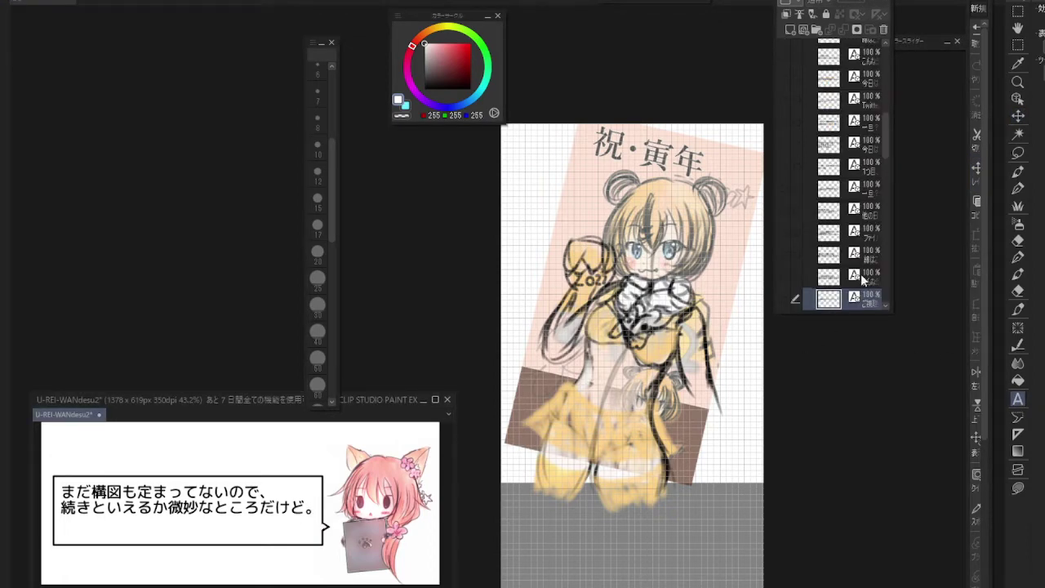
{"action": "scroll", "coordinate": [860, 274], "scroll_direction": "down", "scroll_amount": 5}
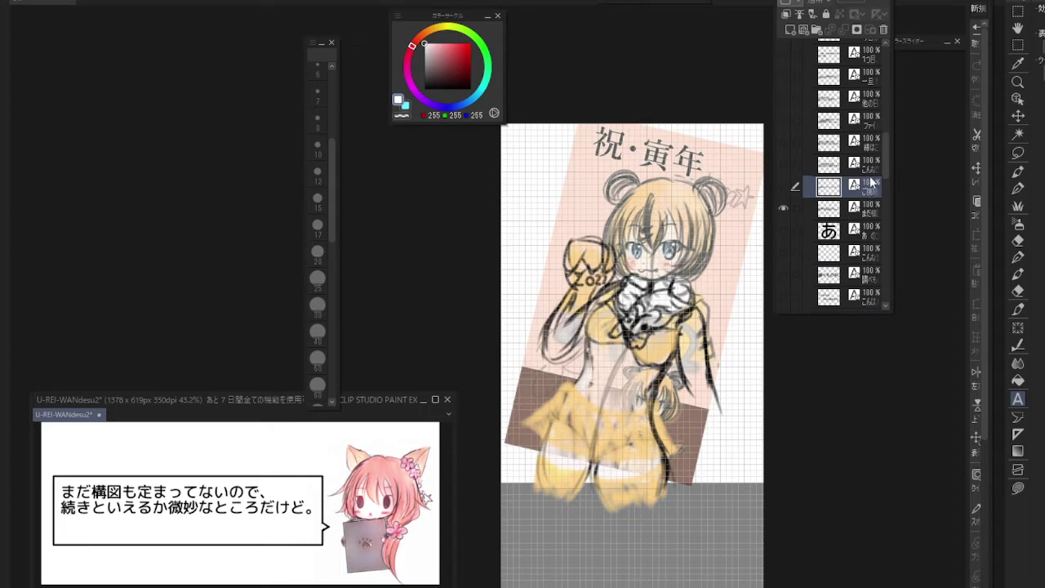
{"action": "left_click", "coordinate": [867, 211]}
{"action": "left_click", "coordinate": [884, 29]}
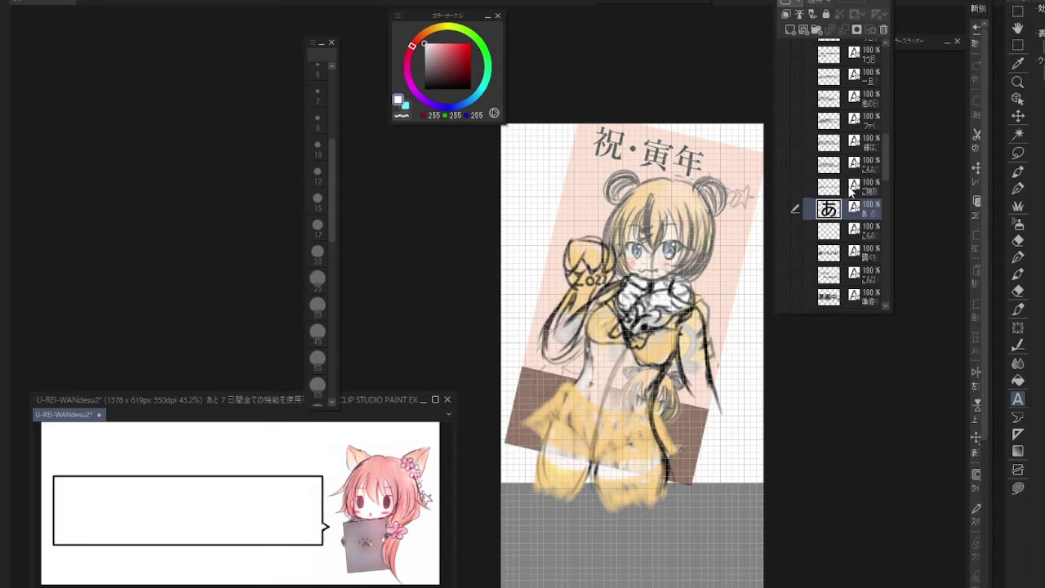
{"action": "right_click", "coordinate": [859, 206]}
{"action": "left_click", "coordinate": [912, 313]}
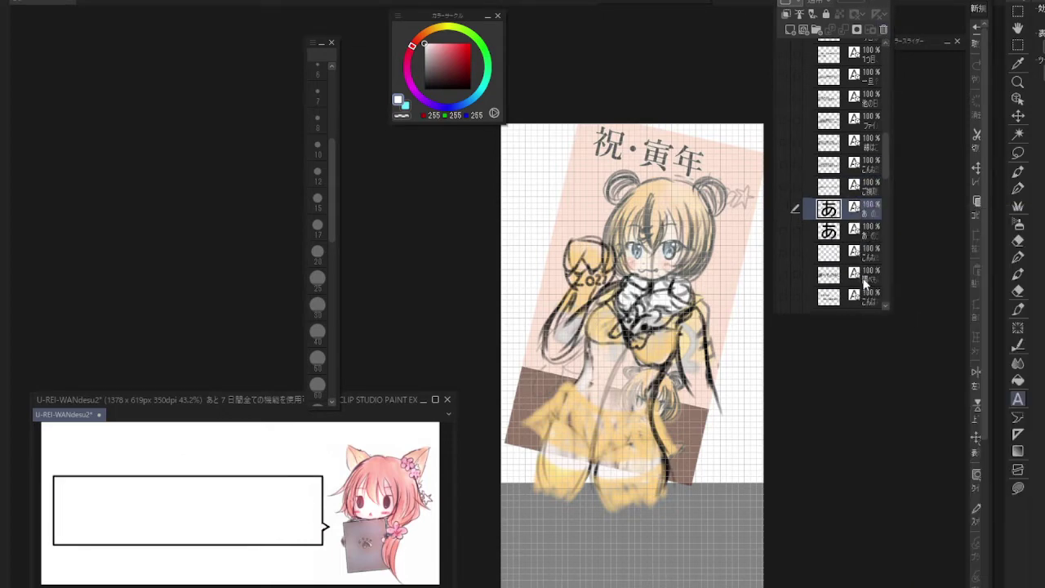
{"action": "left_click", "coordinate": [782, 207]}
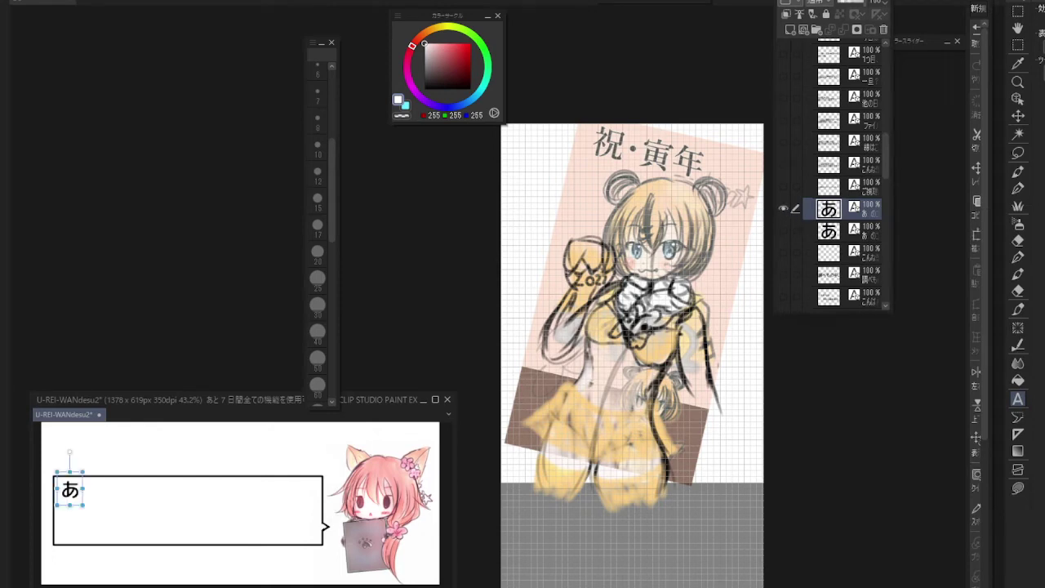
Replace the placeholder copy's text with 一応、ここまでは考えてた模様。大体はこんなイメージなのでこれを良くする感じでいきたいなと。 on three lines and shrink it to fit the bubble
{"action": "left_click", "coordinate": [1018, 400]}
{"action": "left_click", "coordinate": [80, 489]}
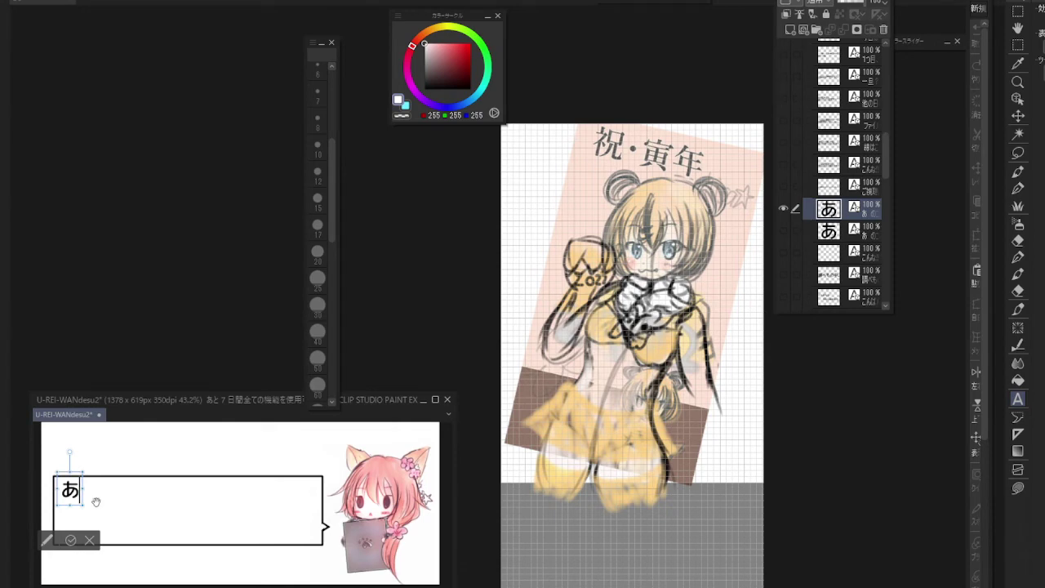
{"action": "key", "text": "BackSpace"}
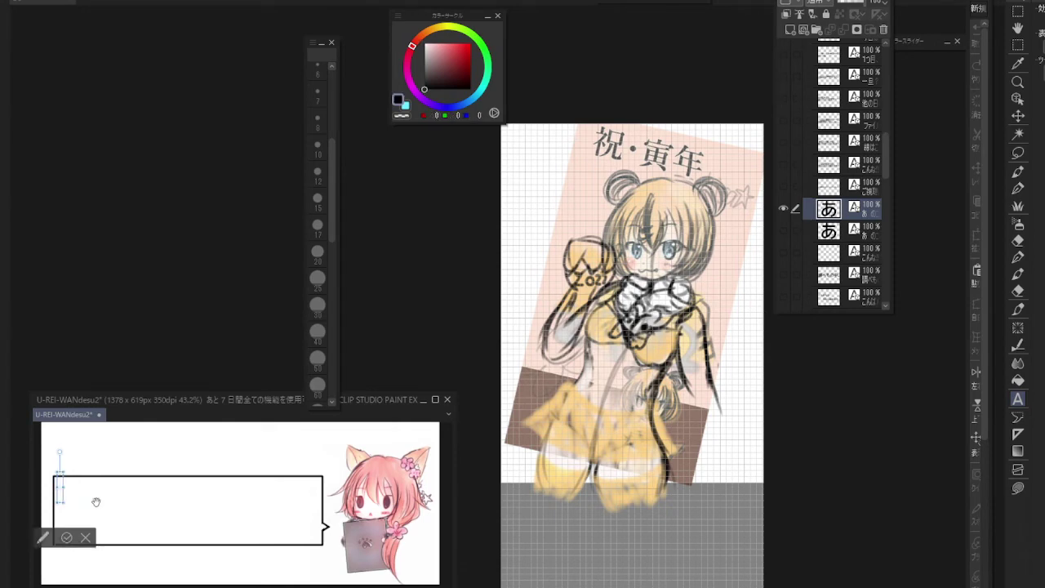
{"action": "type", "text": "一応、ここまでは考えてた模様。 大体はこんなイメージなので これを良くする感じでいきたいなと。"}
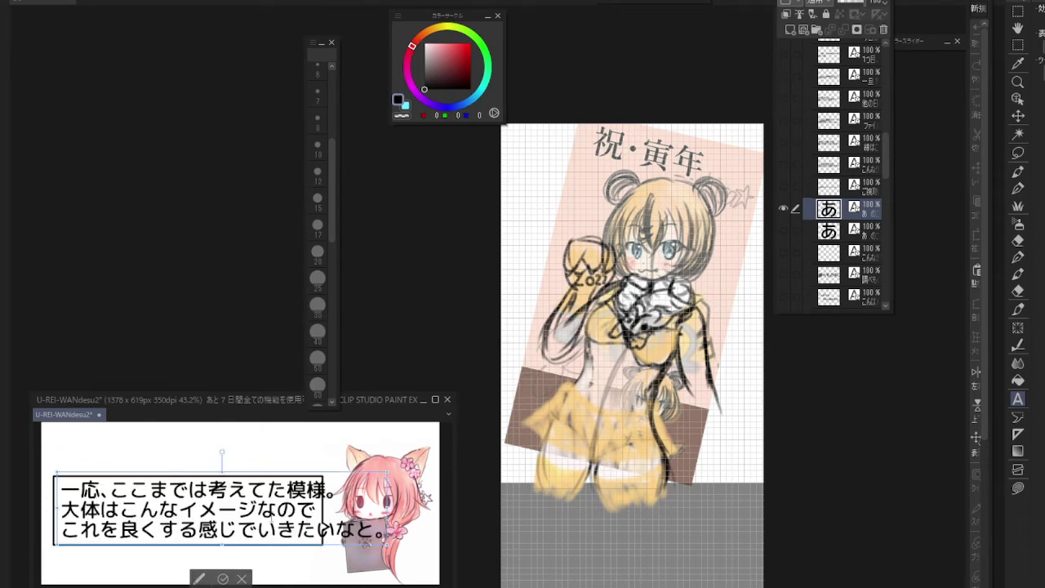
{"action": "left_click_drag", "start_coordinate": [386, 507], "coordinate": [309, 508]}
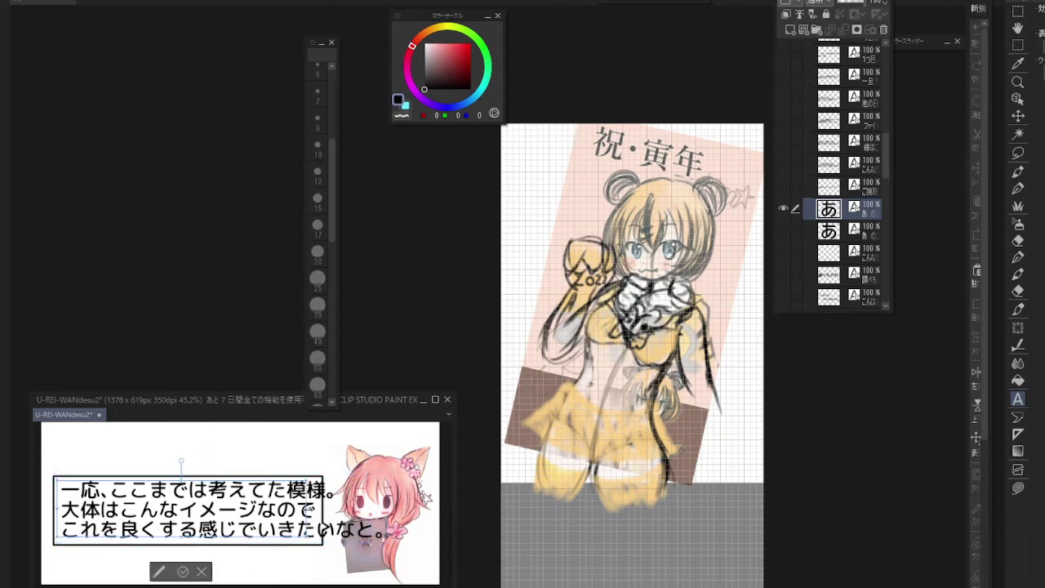
{"action": "left_click", "coordinate": [853, 200]}
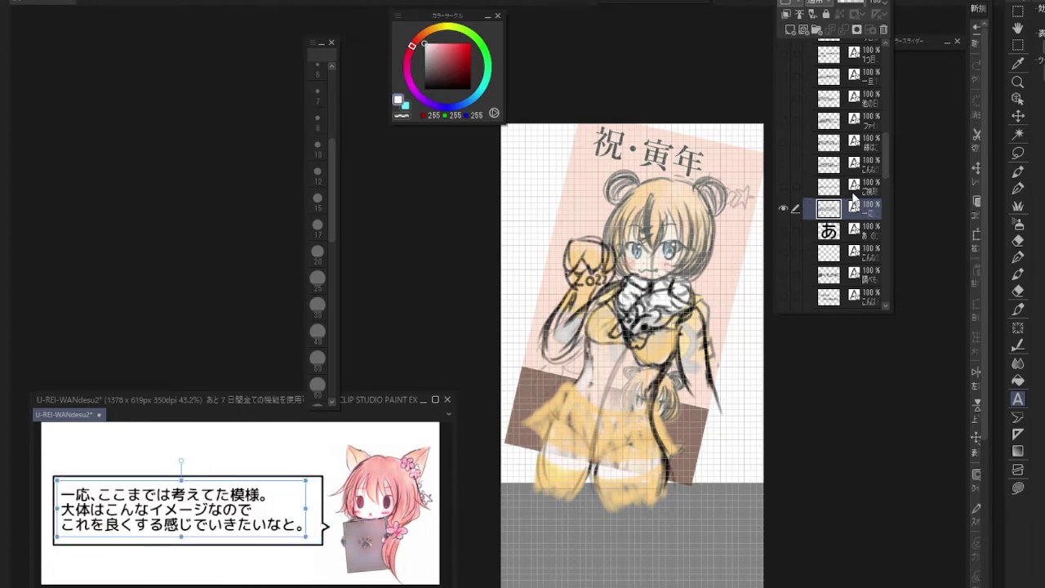
{"action": "left_click", "coordinate": [853, 187]}
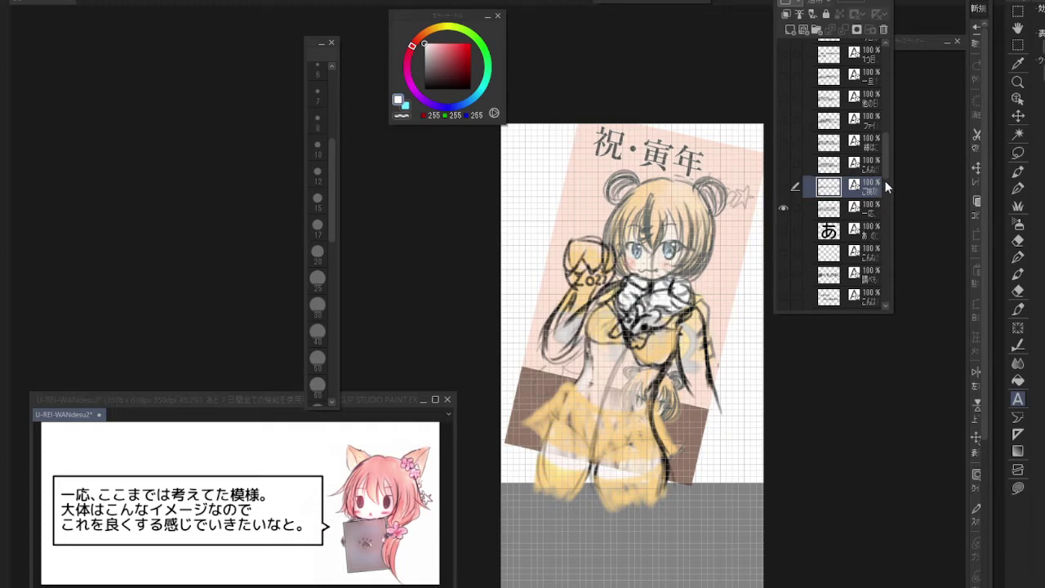
Return to the illustration, compare the two レイヤー 4 2 copies by toggling their visibility, and leave both hidden
{"action": "left_click_drag", "start_coordinate": [888, 169], "coordinate": [888, 55]}
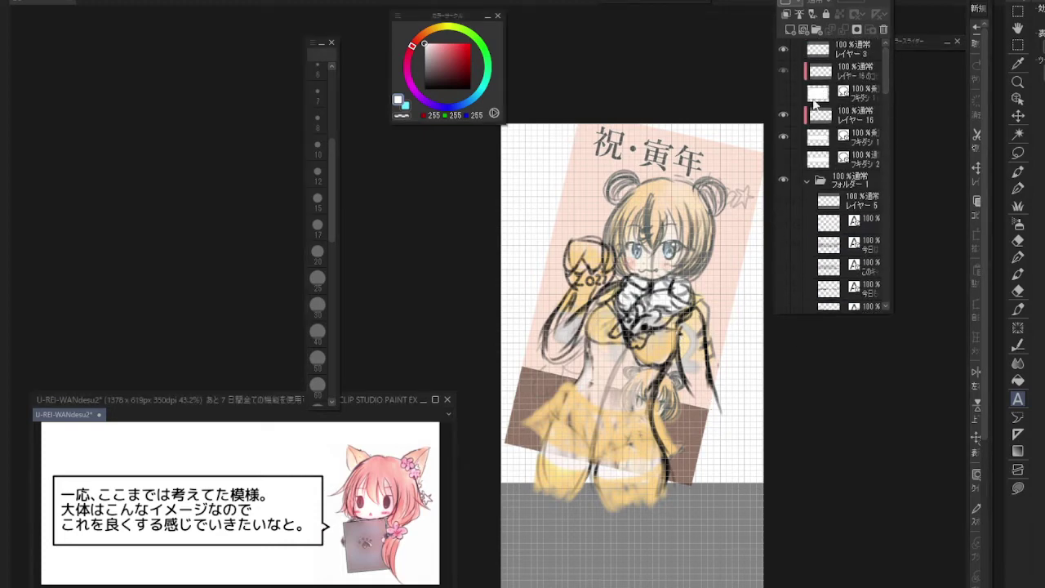
{"action": "left_click", "coordinate": [700, 158]}
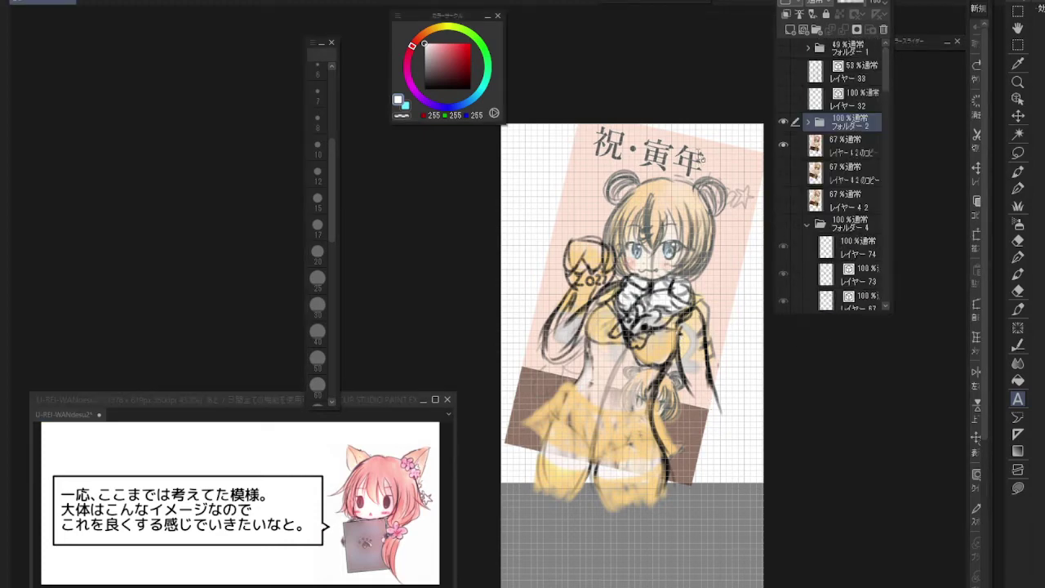
{"action": "left_click", "coordinate": [784, 147]}
{"action": "left_click", "coordinate": [782, 145]}
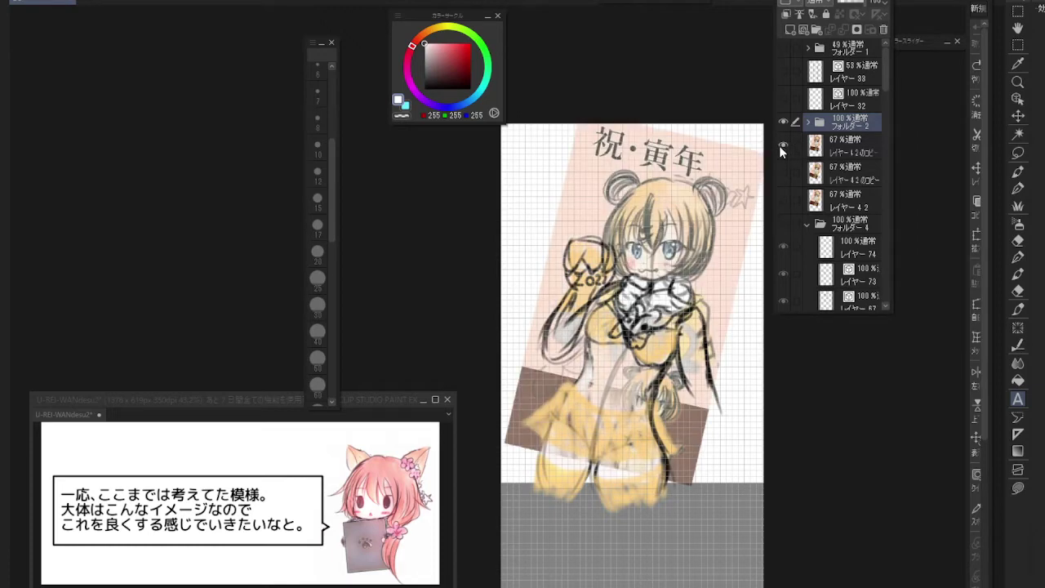
{"action": "left_click", "coordinate": [832, 152]}
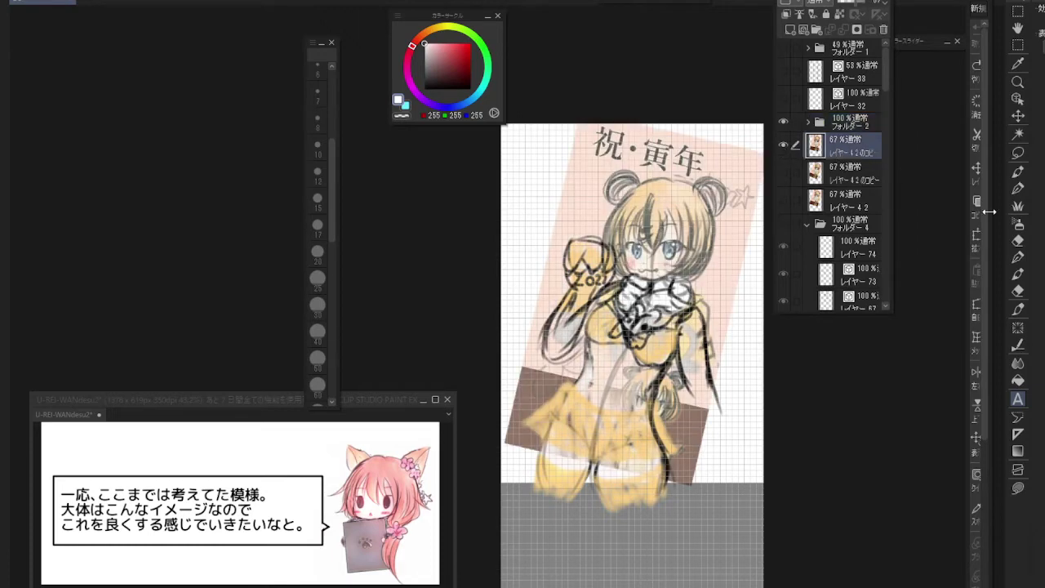
{"action": "left_click", "coordinate": [784, 143]}
{"action": "left_click", "coordinate": [781, 176]}
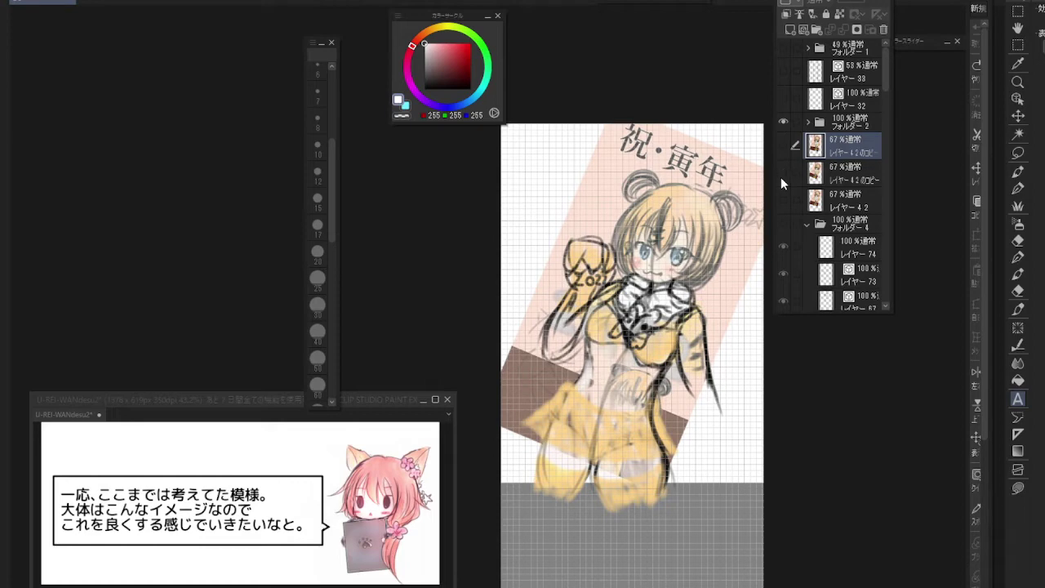
{"action": "left_click", "coordinate": [780, 177]}
{"action": "left_click", "coordinate": [781, 178]}
{"action": "left_click", "coordinate": [781, 177]}
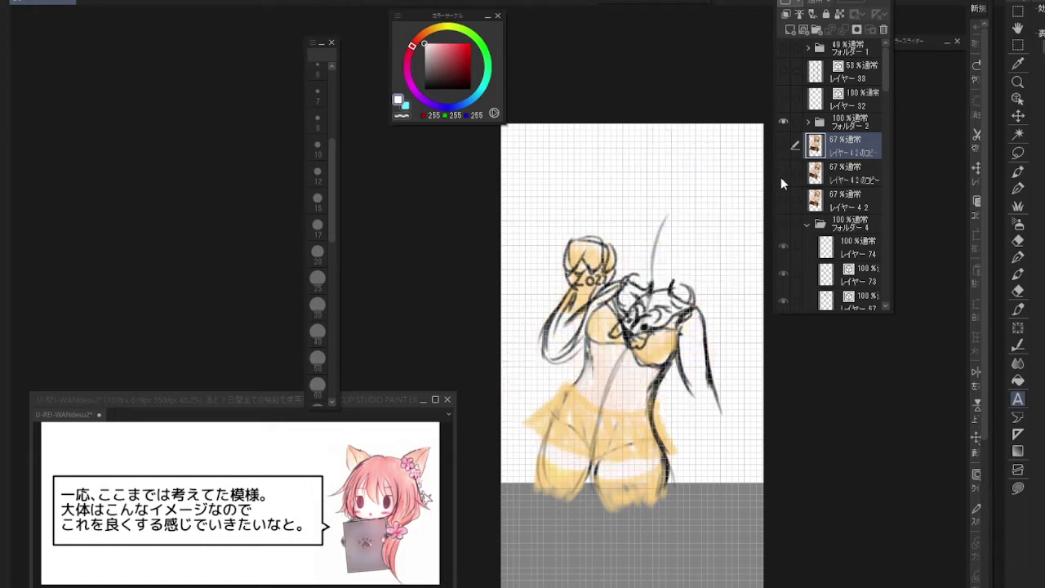
Compare the two レイヤー 4 2 copies by toggling their visibility, leaving only the lower copy shown
{"action": "left_click", "coordinate": [780, 177]}
{"action": "left_click", "coordinate": [780, 177]}
{"action": "left_click", "coordinate": [780, 177]}
{"action": "left_click", "coordinate": [783, 146]}
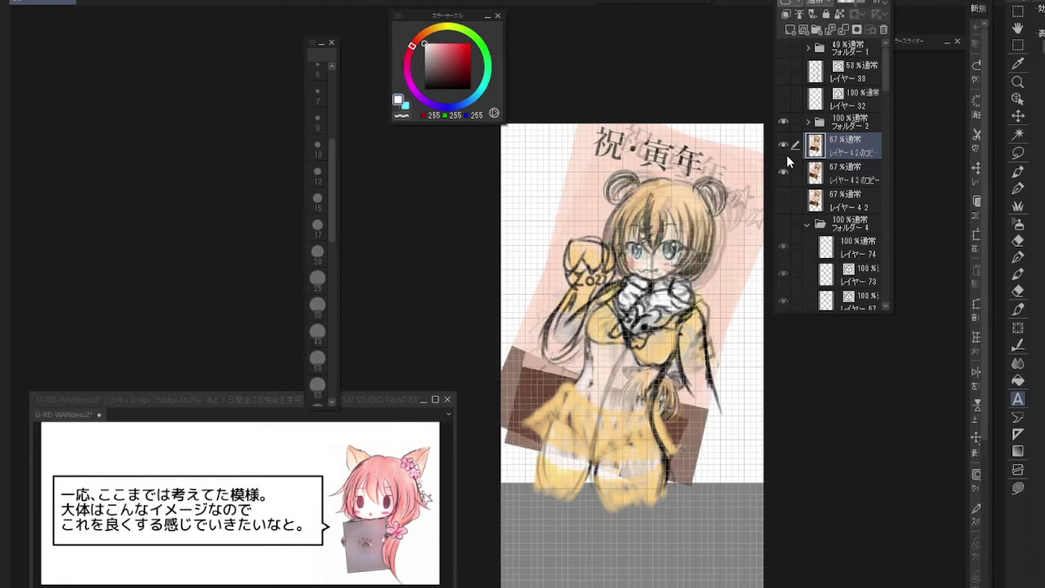
{"action": "left_click", "coordinate": [784, 170]}
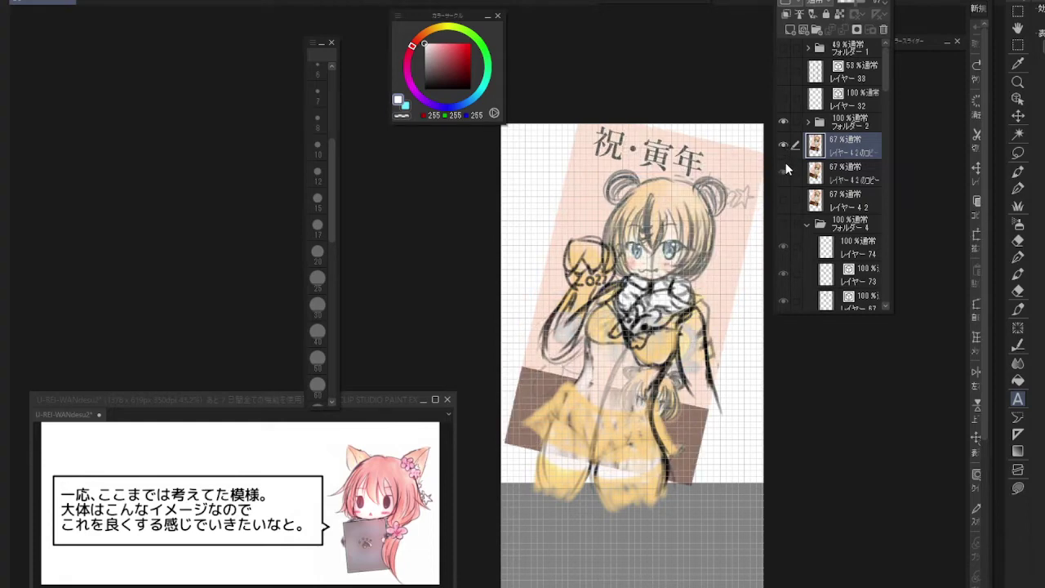
{"action": "left_click", "coordinate": [785, 162]}
{"action": "left_click", "coordinate": [780, 147]}
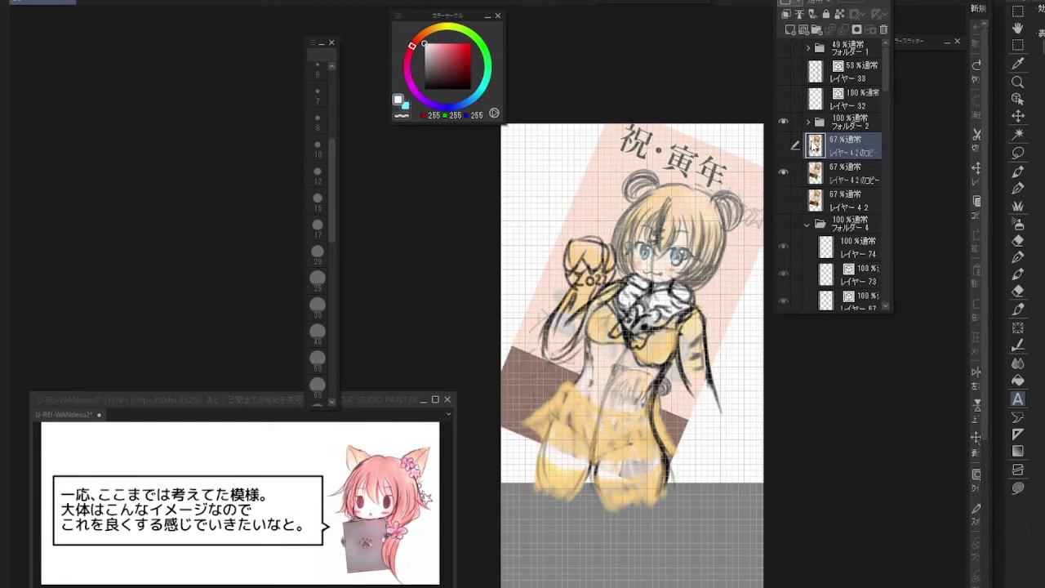
Raise the lower レイヤー 4 2 copy's opacity to 83% and check it with フォルダー 2 briefly hidden
{"action": "left_click", "coordinate": [849, 173]}
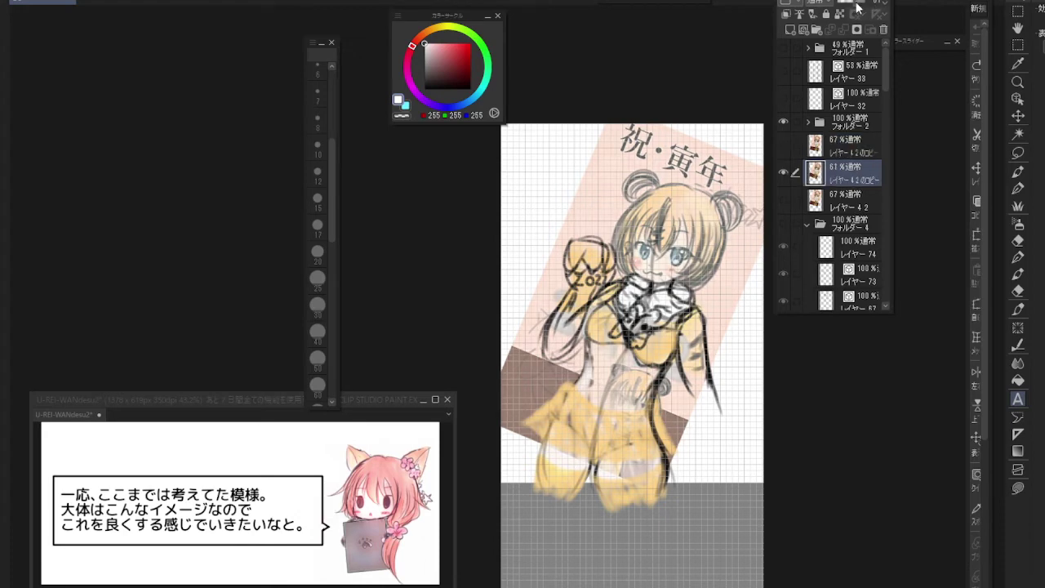
{"action": "left_click_drag", "start_coordinate": [855, 3], "coordinate": [865, 3]}
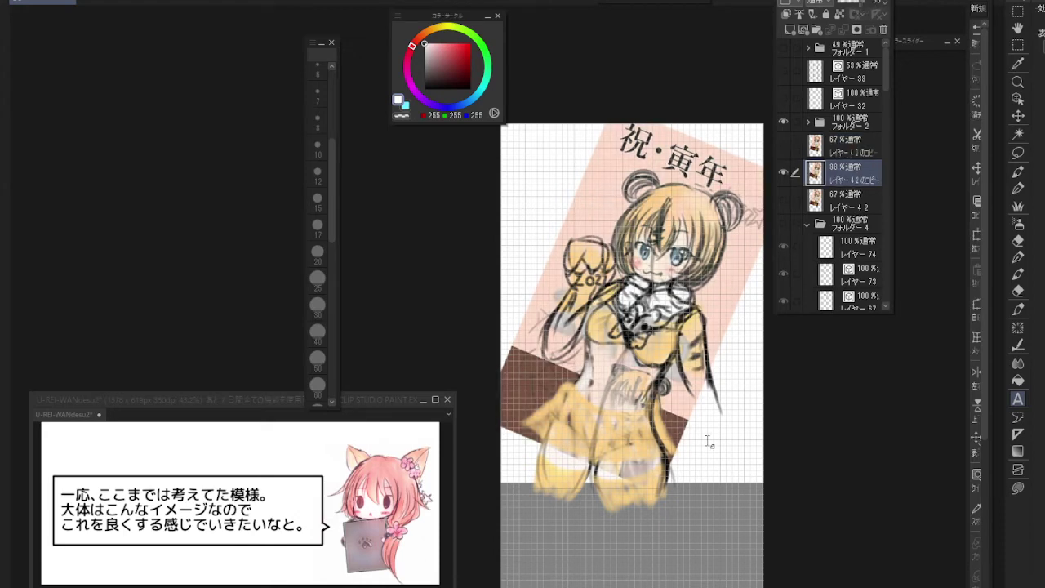
{"action": "scroll", "coordinate": [709, 444], "scroll_direction": "down", "scroll_amount": 1}
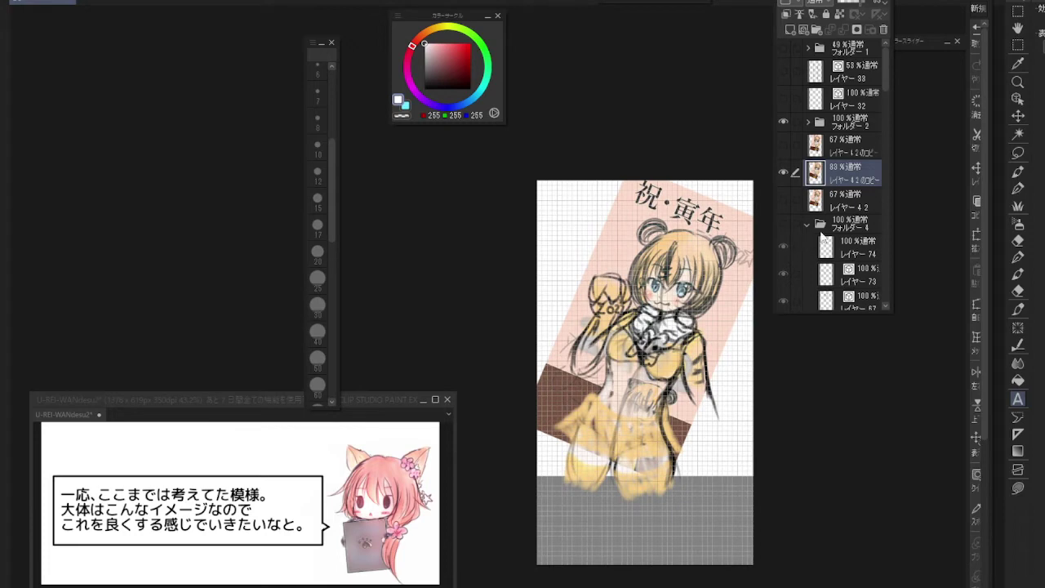
{"action": "left_click", "coordinate": [785, 122]}
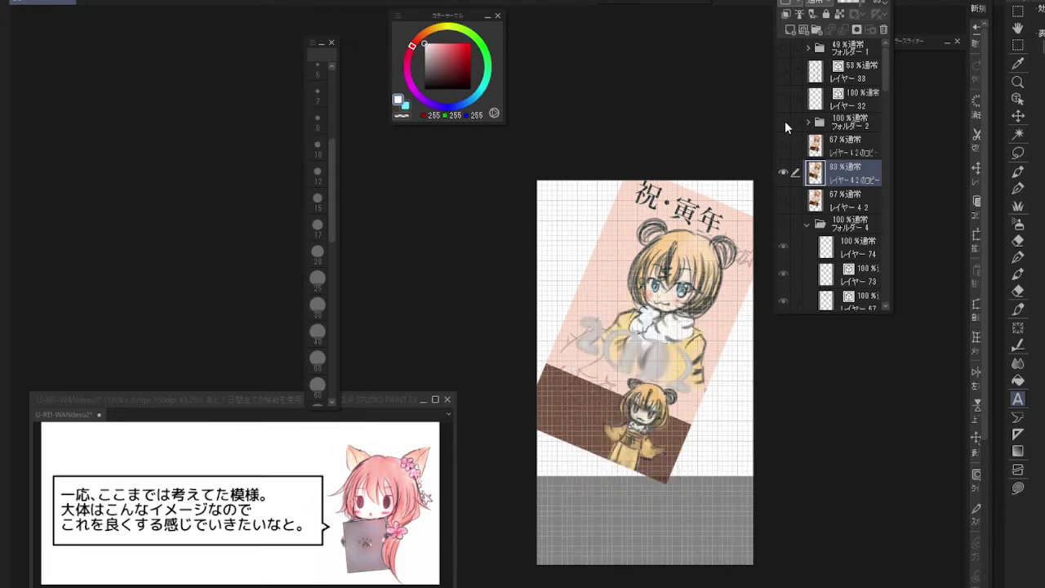
{"action": "left_click", "coordinate": [785, 123]}
Collapse フォルダー 4 in the layer list and make the folder visible
{"action": "scroll", "coordinate": [828, 136], "scroll_direction": "down", "scroll_amount": 2}
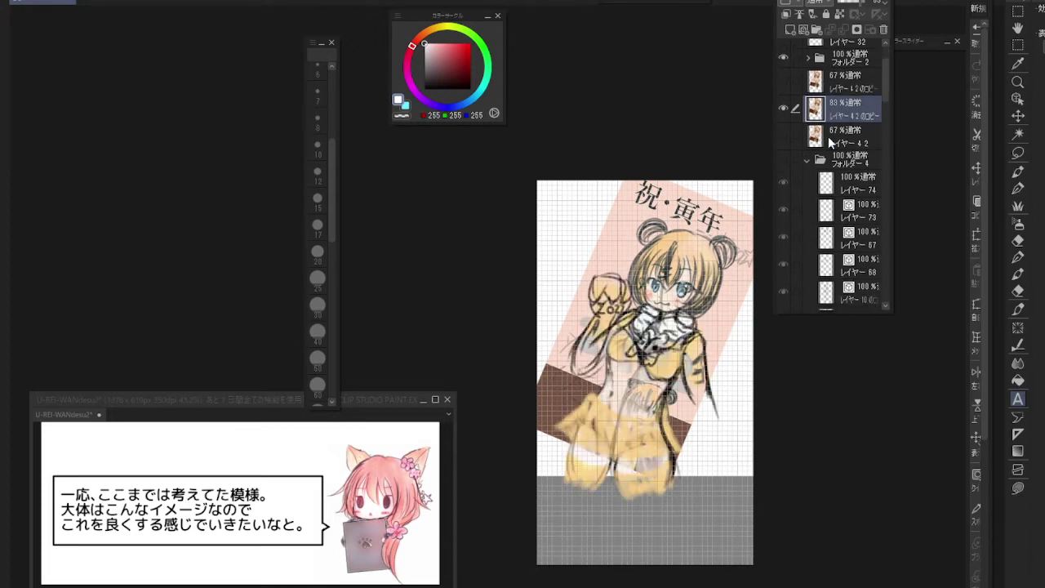
{"action": "scroll", "coordinate": [829, 142], "scroll_direction": "down", "scroll_amount": 3}
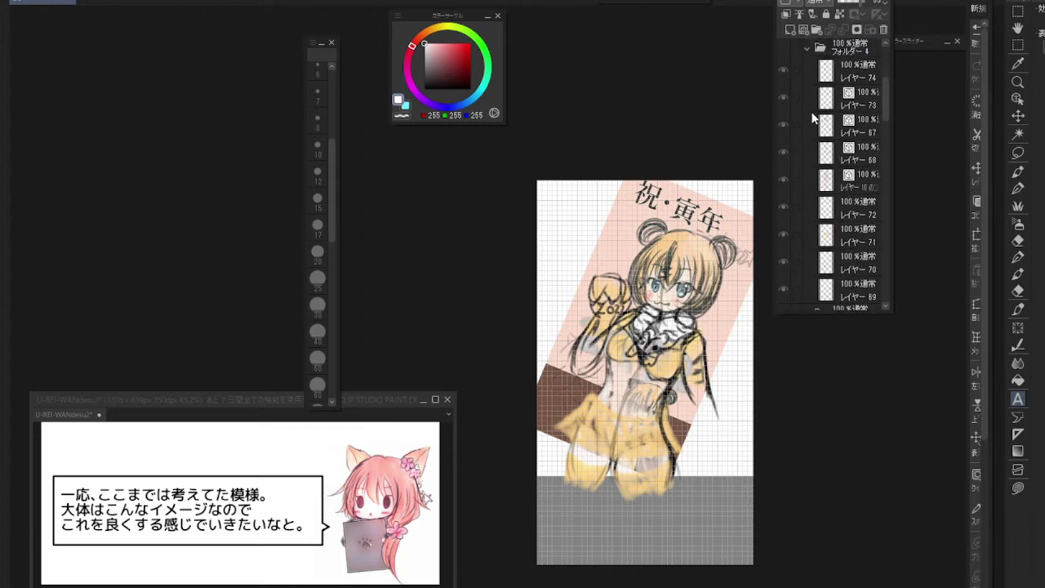
{"action": "left_click", "coordinate": [809, 130]}
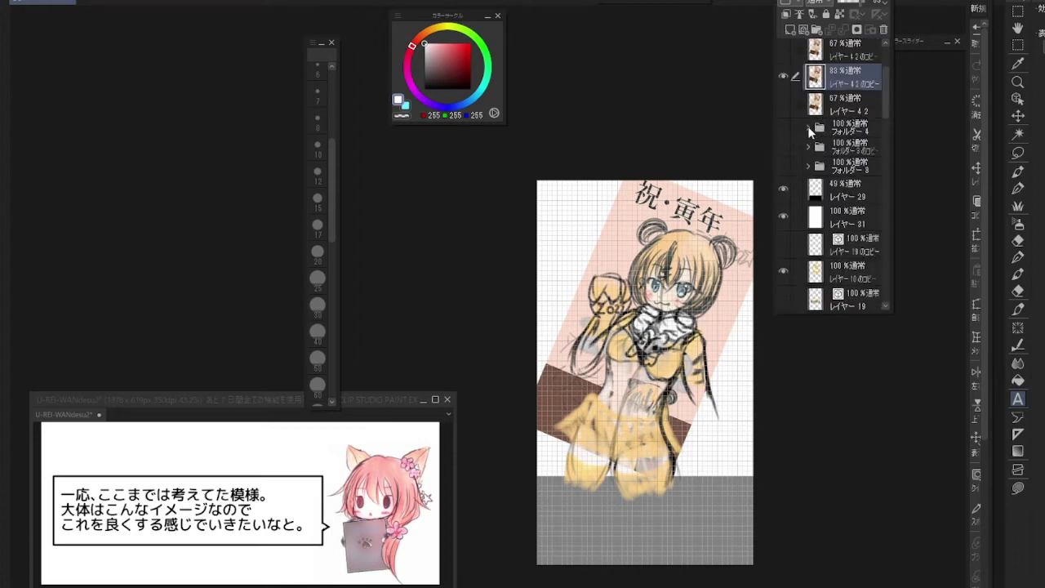
{"action": "left_click", "coordinate": [783, 128]}
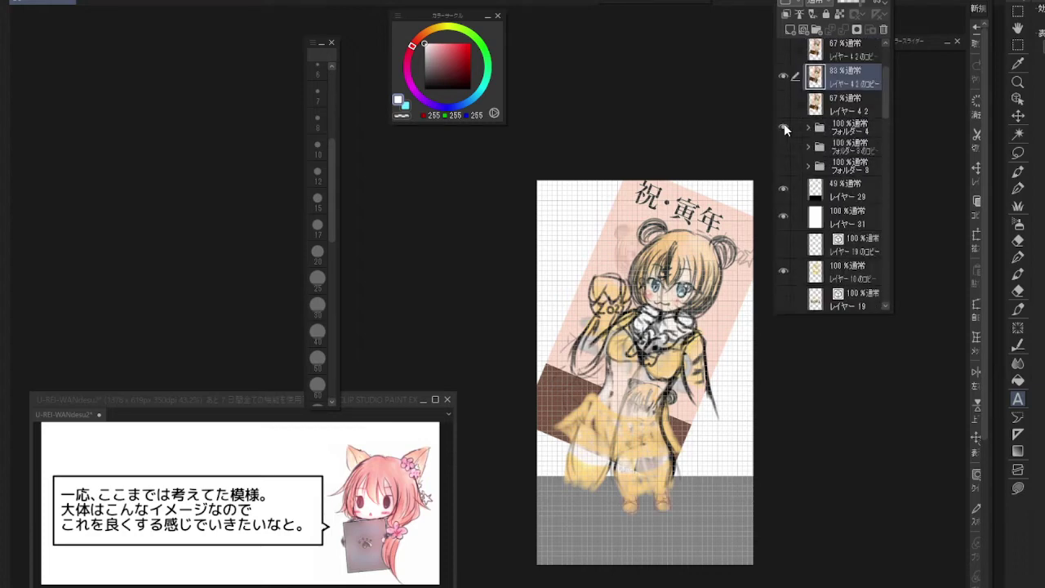
{"action": "left_click", "coordinate": [784, 127]}
{"action": "left_click", "coordinate": [784, 128]}
Copy フォルダー 4 across the whole canvas into a new document created from the clipboard, with the full figure in view
{"action": "left_click", "coordinate": [840, 132]}
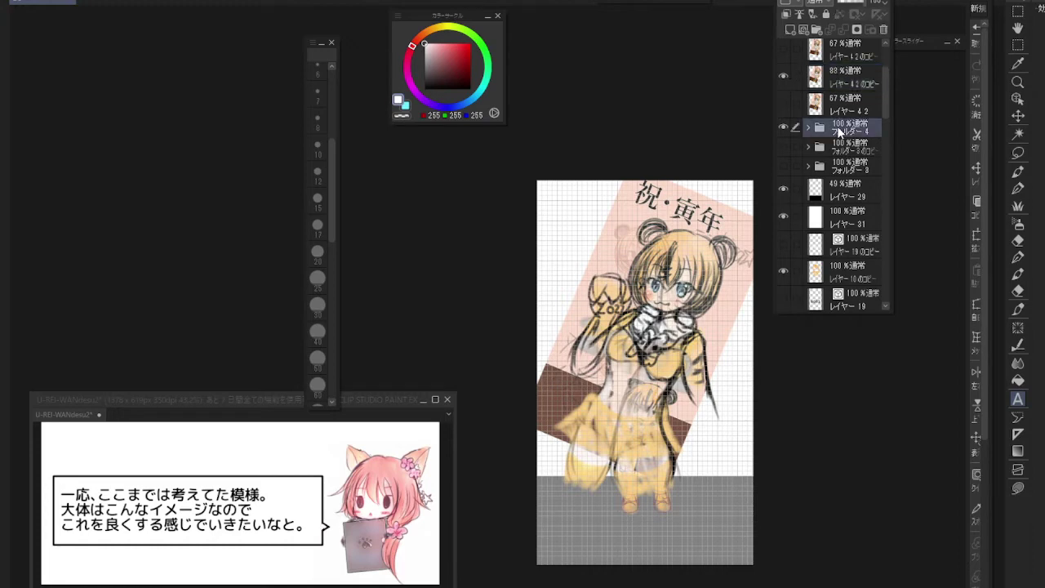
{"action": "key", "text": "alt+s"}
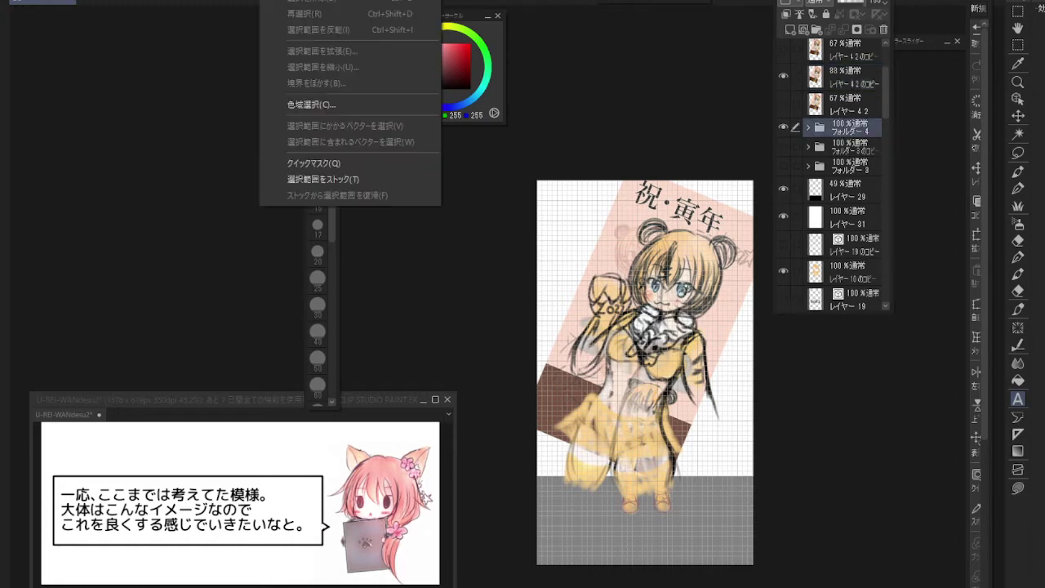
{"action": "key", "text": "a"}
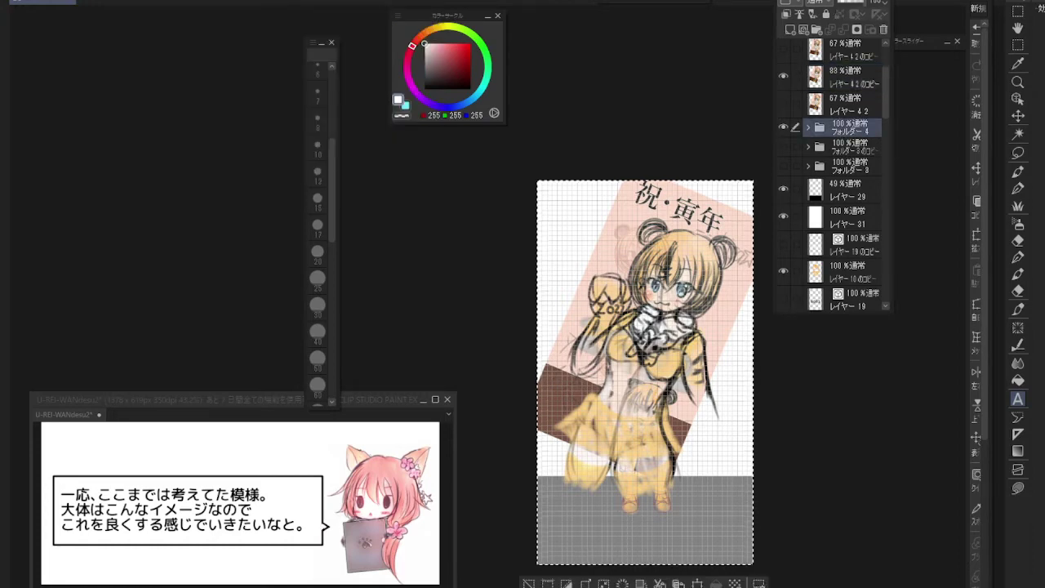
{"action": "key", "text": "alt+e"}
{"action": "left_click", "coordinate": [109, 35]}
{"action": "left_click", "coordinate": [25, 2]}
{"action": "mouse_move", "coordinate": [24, 1]}
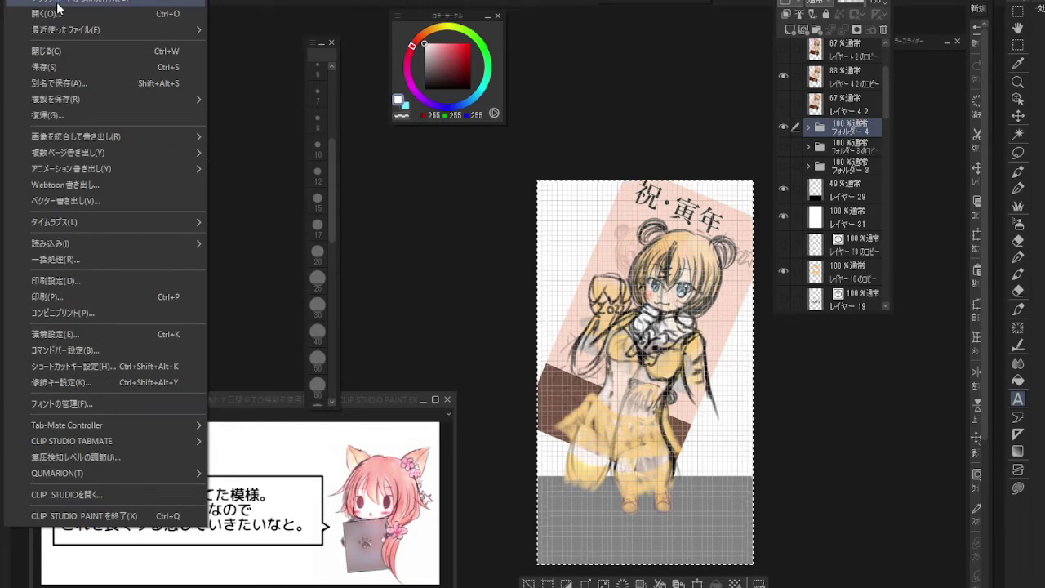
{"action": "left_click", "coordinate": [58, 4]}
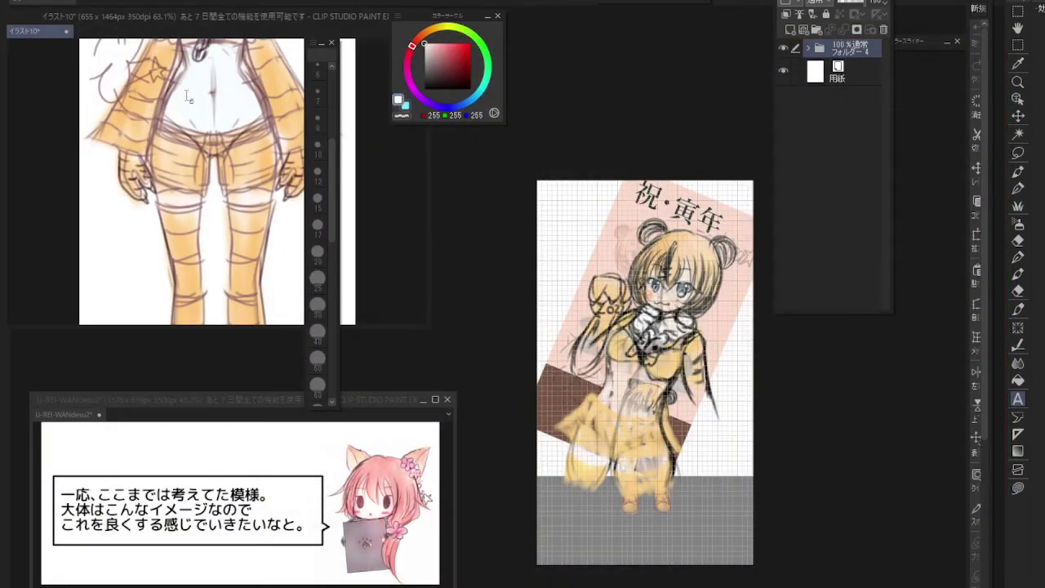
{"action": "scroll", "coordinate": [186, 105], "scroll_direction": "down", "scroll_amount": 2}
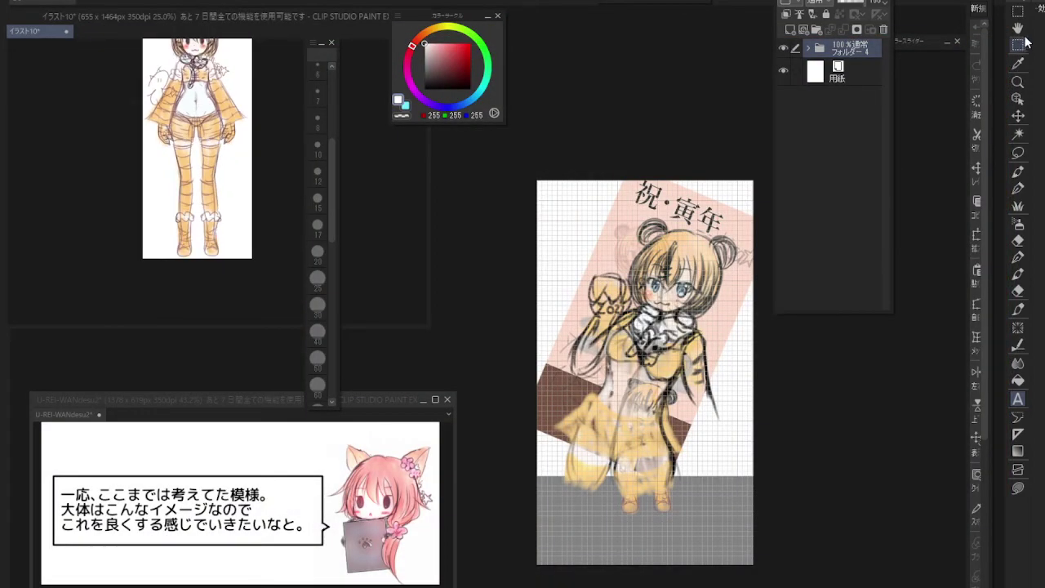
{"action": "key", "text": "h"}
{"action": "left_click_drag", "start_coordinate": [221, 141], "coordinate": [198, 172]}
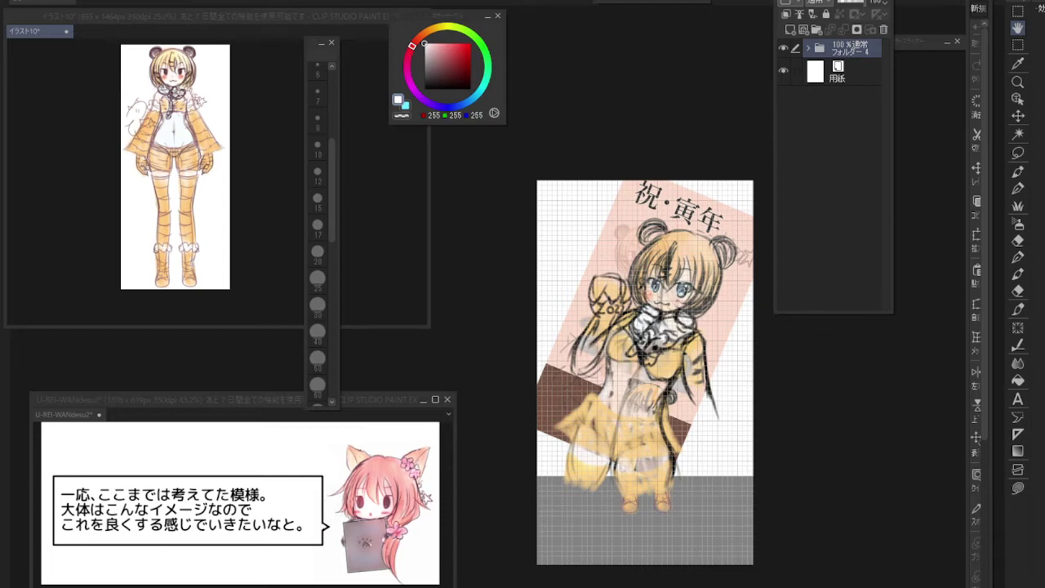
In the speech-bubble document, delete the 一応 message layer and duplicate the あ placeholder text layer in its place
{"action": "left_click", "coordinate": [112, 397]}
{"action": "scroll", "coordinate": [825, 295], "scroll_direction": "down", "scroll_amount": 3}
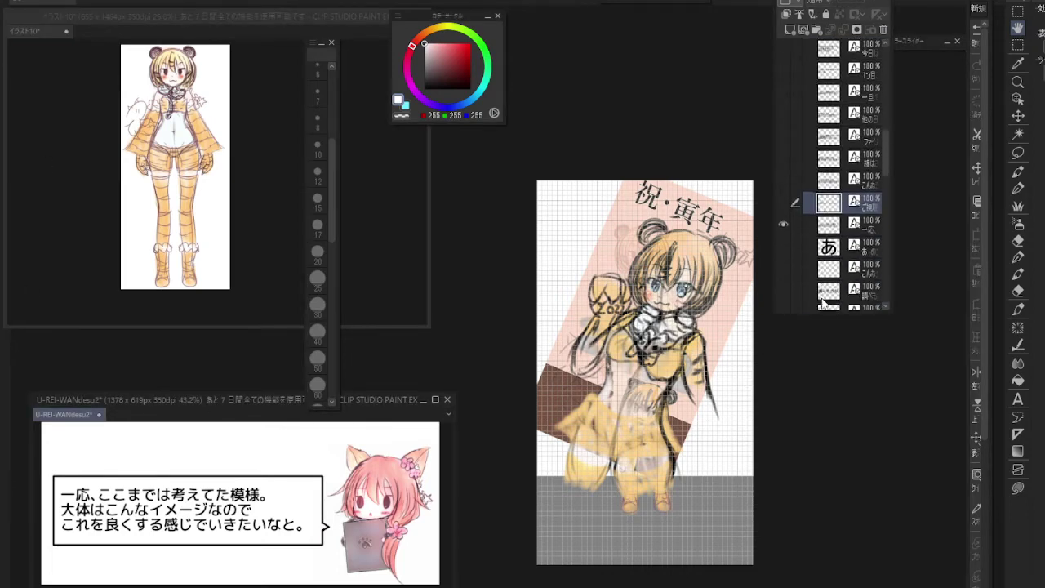
{"action": "left_click", "coordinate": [857, 227]}
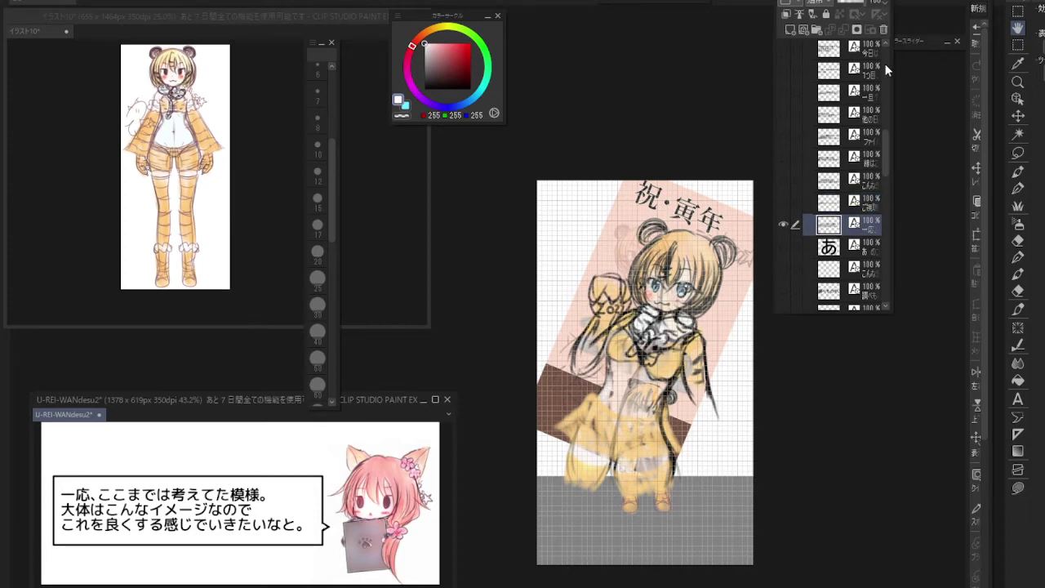
{"action": "left_click", "coordinate": [882, 29]}
{"action": "right_click", "coordinate": [858, 225]}
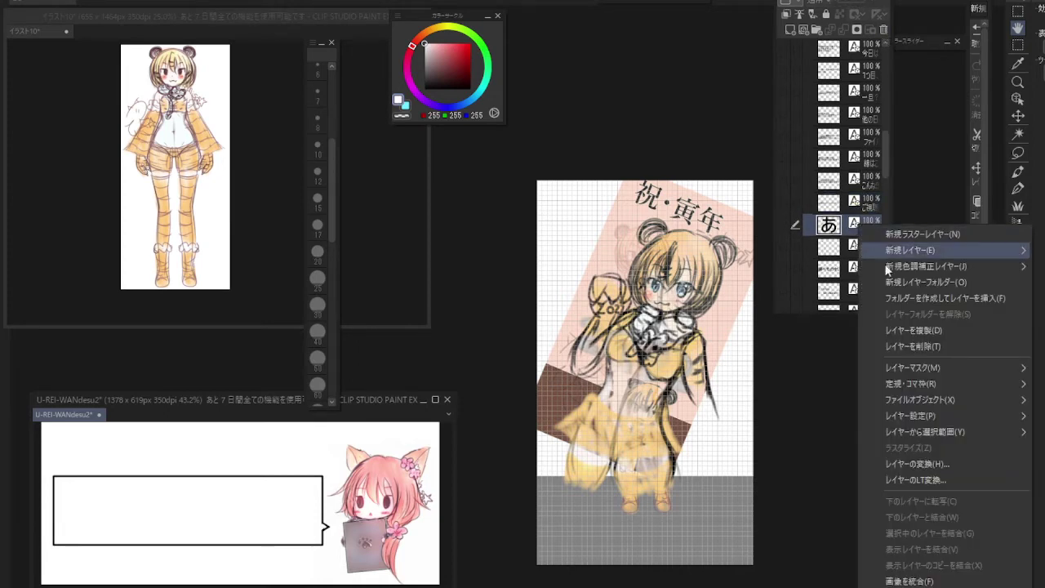
{"action": "left_click", "coordinate": [903, 330]}
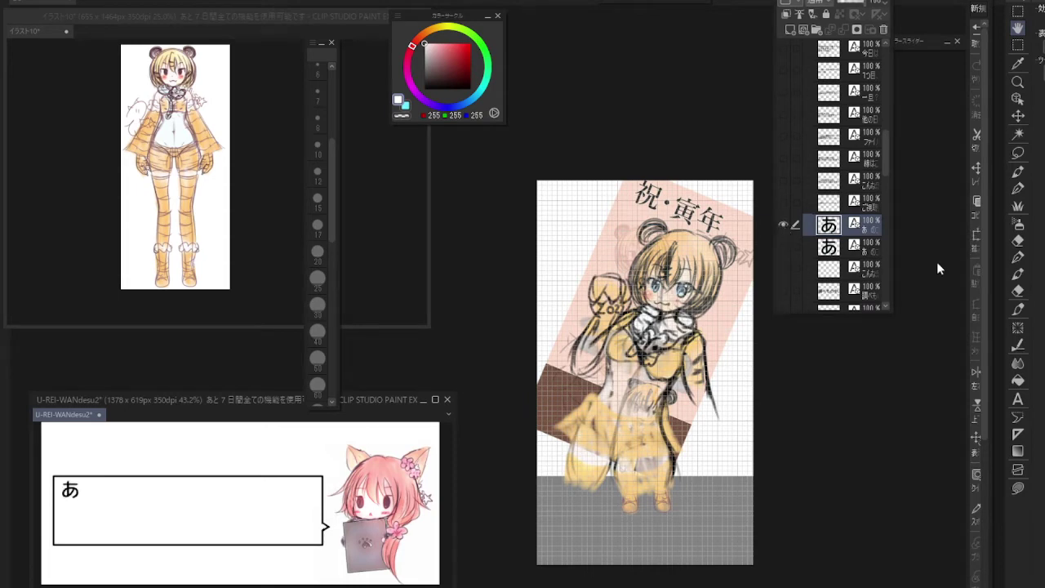
Replace the placeholder copy's text with 服装は昨日案出ししたものに寄せていく予定。 on two lines
{"action": "left_click", "coordinate": [1018, 406]}
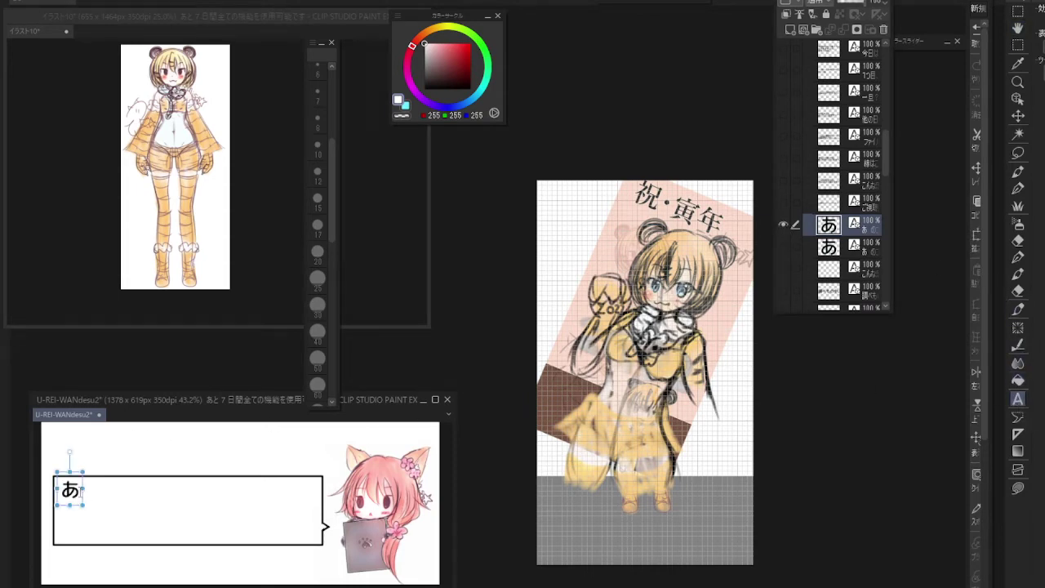
{"action": "left_click", "coordinate": [79, 490]}
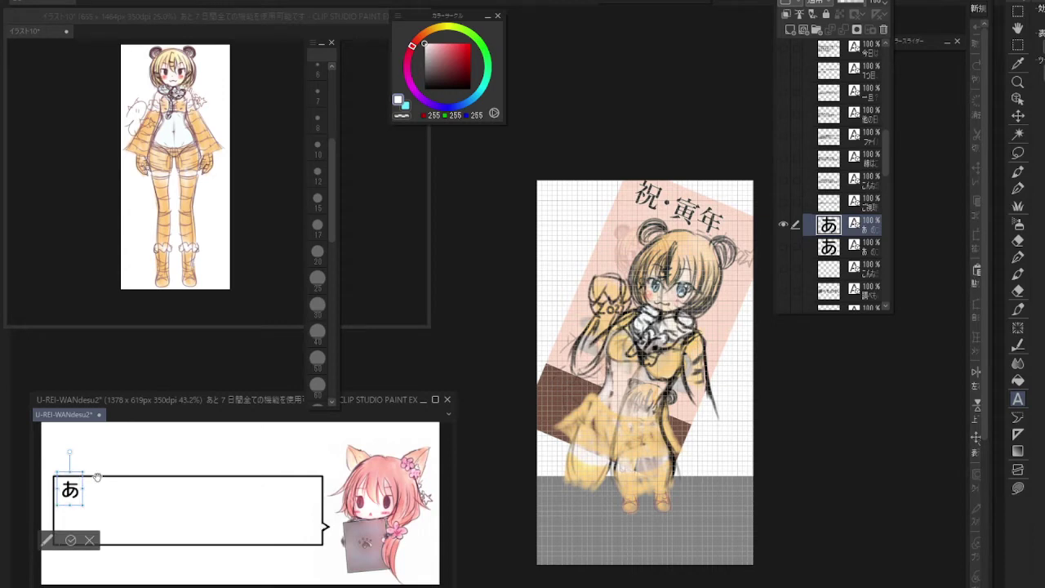
{"action": "key", "text": "BackSpace"}
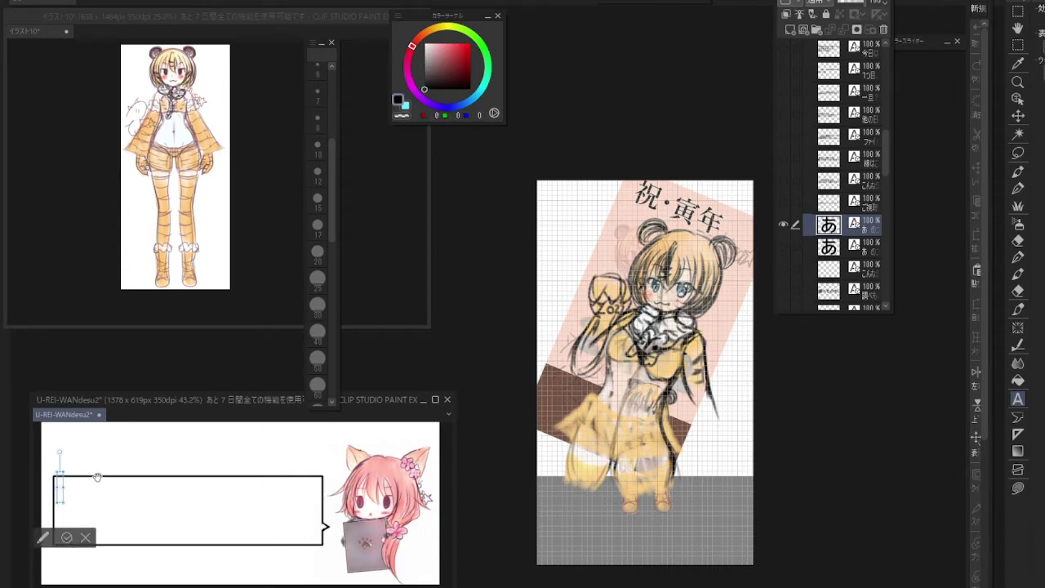
{"action": "key", "text": "ctrl+v"}
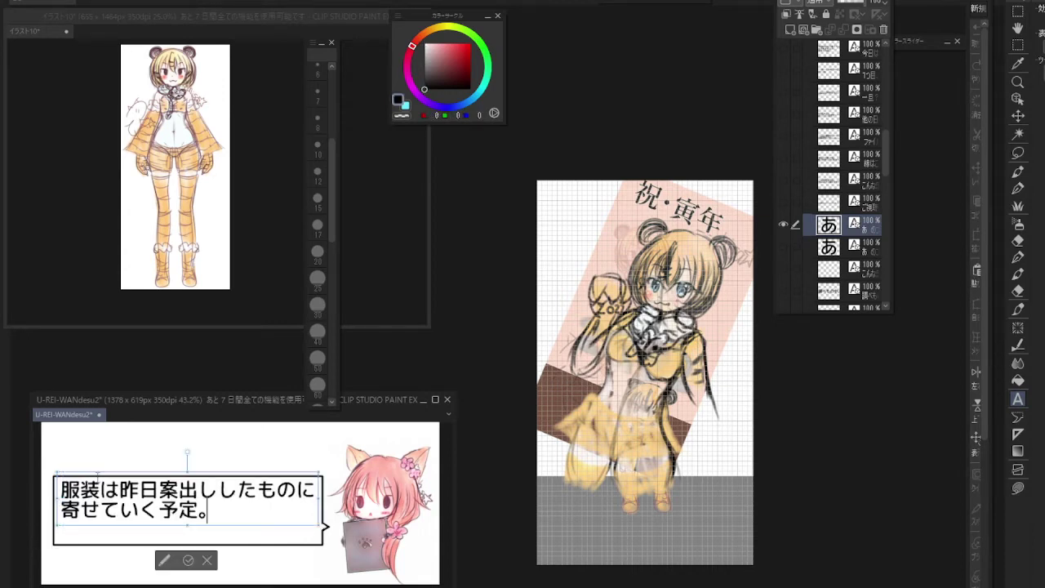
{"action": "left_click", "coordinate": [187, 561]}
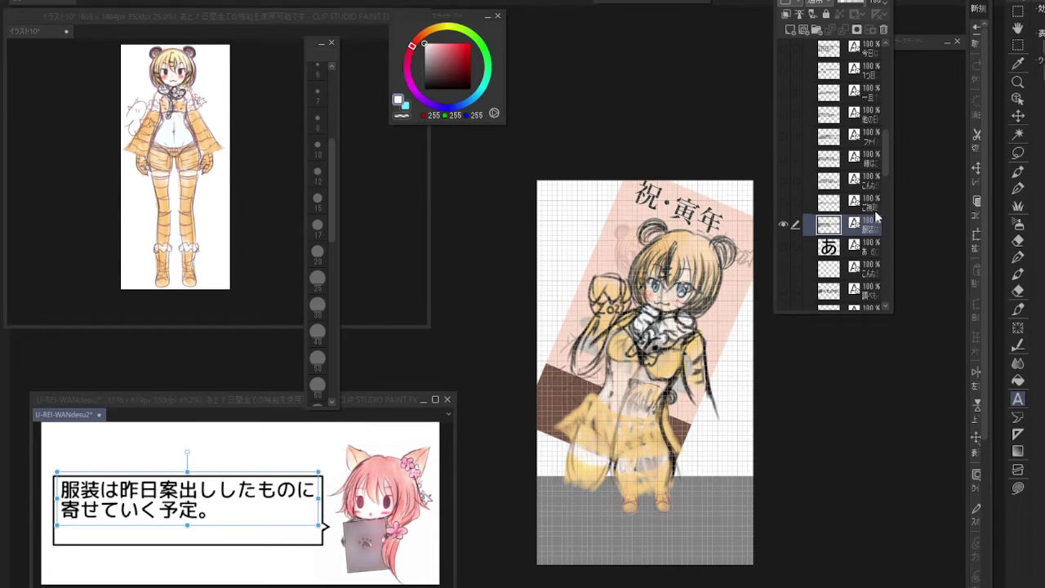
Return to the illustration and clear the whole-canvas selection
{"action": "left_click", "coordinate": [706, 271]}
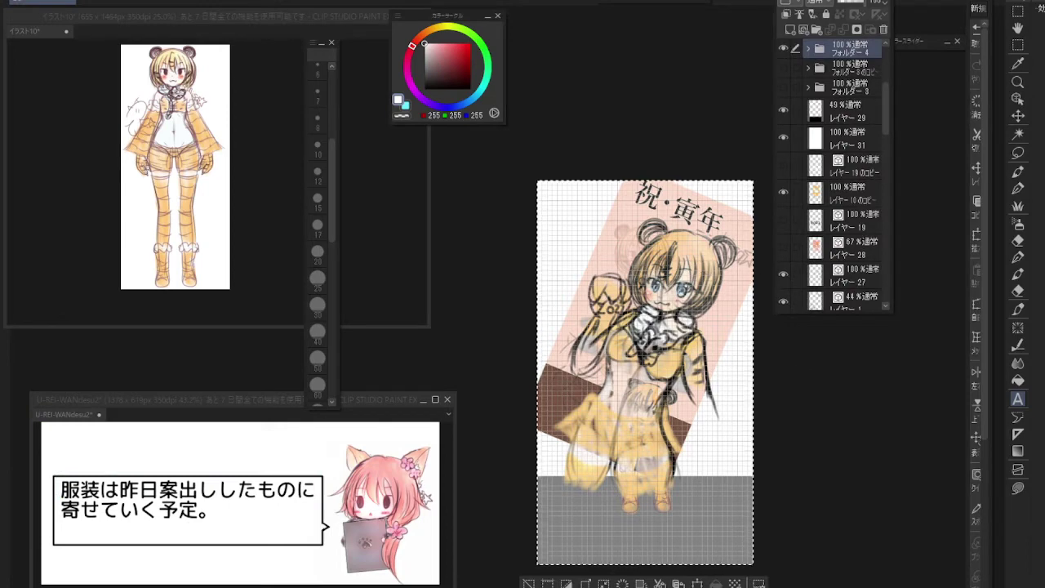
{"action": "key", "text": "alt+s"}
{"action": "left_click", "coordinate": [310, 4]}
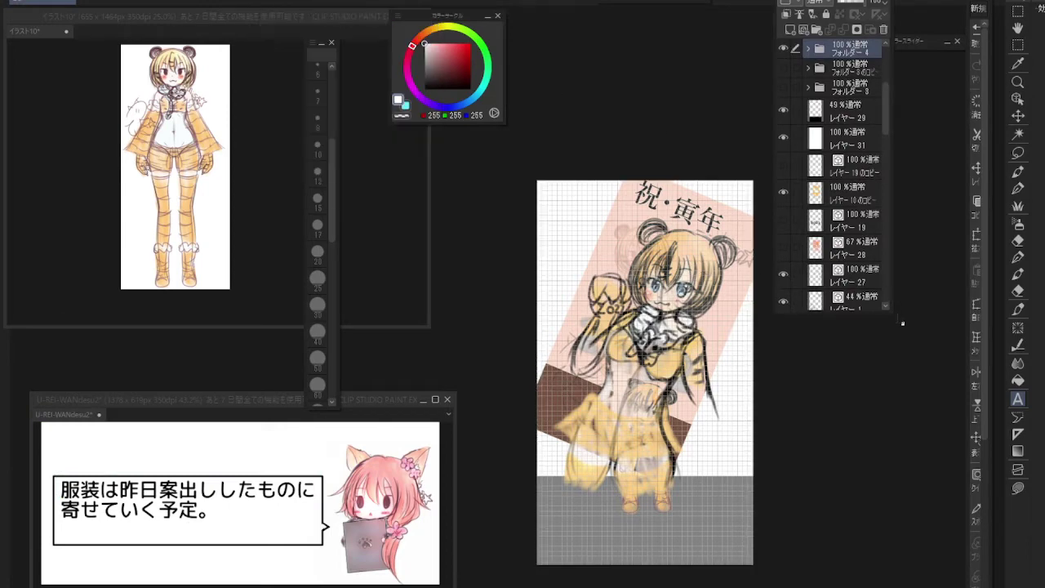
Compare the illustration with and without フォルダー 4, leaving the folder hidden
{"action": "scroll", "coordinate": [877, 199], "scroll_direction": "up", "scroll_amount": 4}
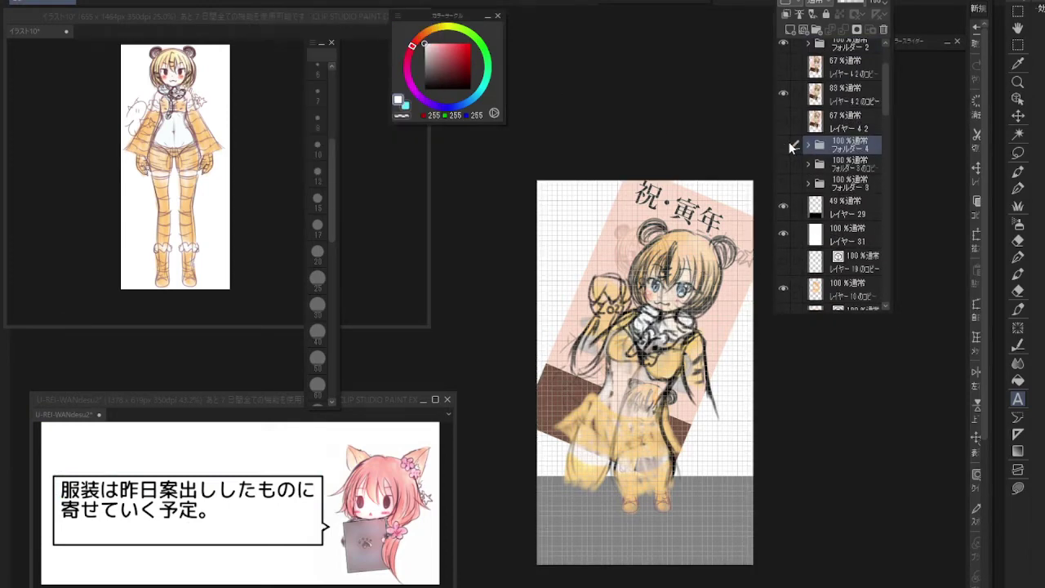
{"action": "left_click", "coordinate": [788, 141]}
{"action": "left_click", "coordinate": [789, 142]}
{"action": "left_click", "coordinate": [789, 145]}
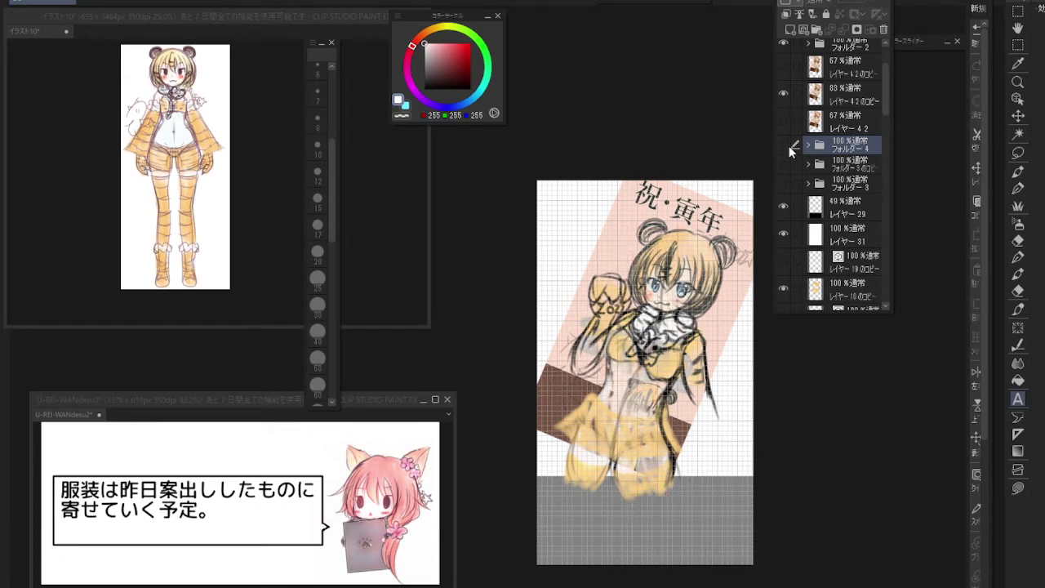
{"action": "left_click", "coordinate": [789, 145]}
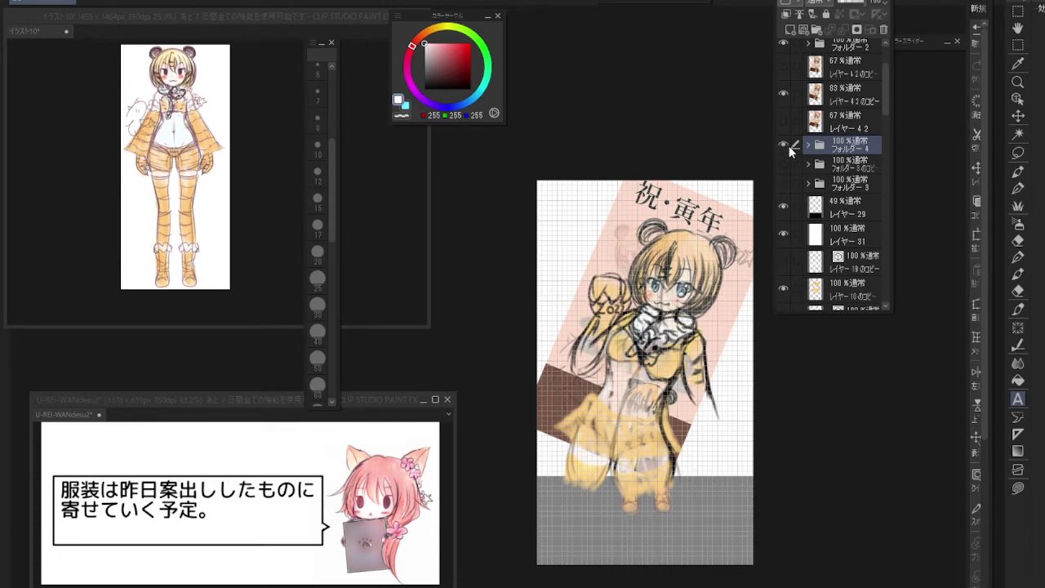
{"action": "left_click", "coordinate": [789, 145]}
Check フォルダー 2 on and off, move the 83% レイヤー 4 2 copy above the other copy, and choose the Lasso tool
{"action": "scroll", "coordinate": [825, 138], "scroll_direction": "up", "scroll_amount": 3}
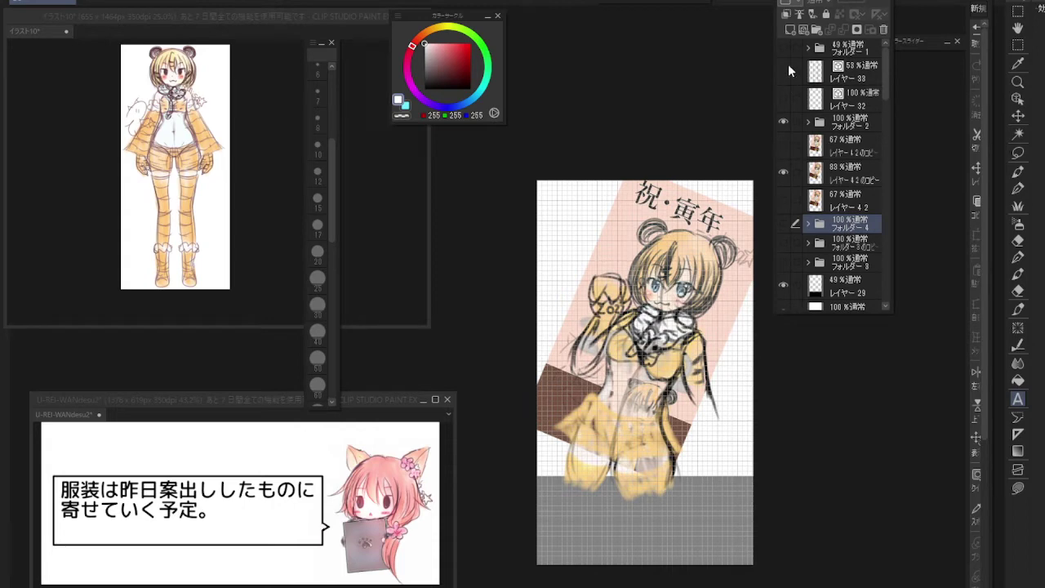
{"action": "left_click", "coordinate": [783, 121]}
{"action": "left_click", "coordinate": [783, 121]}
{"action": "left_click", "coordinate": [853, 173]}
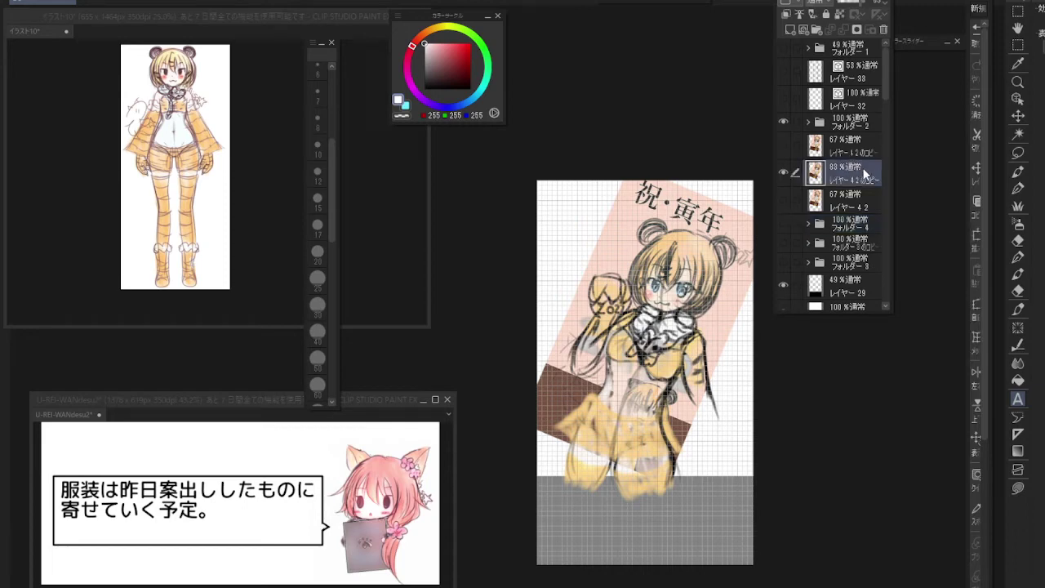
{"action": "mouse_move", "coordinate": [864, 173]}
{"action": "left_mouse_down"}
{"action": "mouse_move", "coordinate": [858, 106]}
{"action": "mouse_move", "coordinate": [867, 162]}
{"action": "left_mouse_up"}
{"action": "left_click", "coordinate": [1018, 155]}
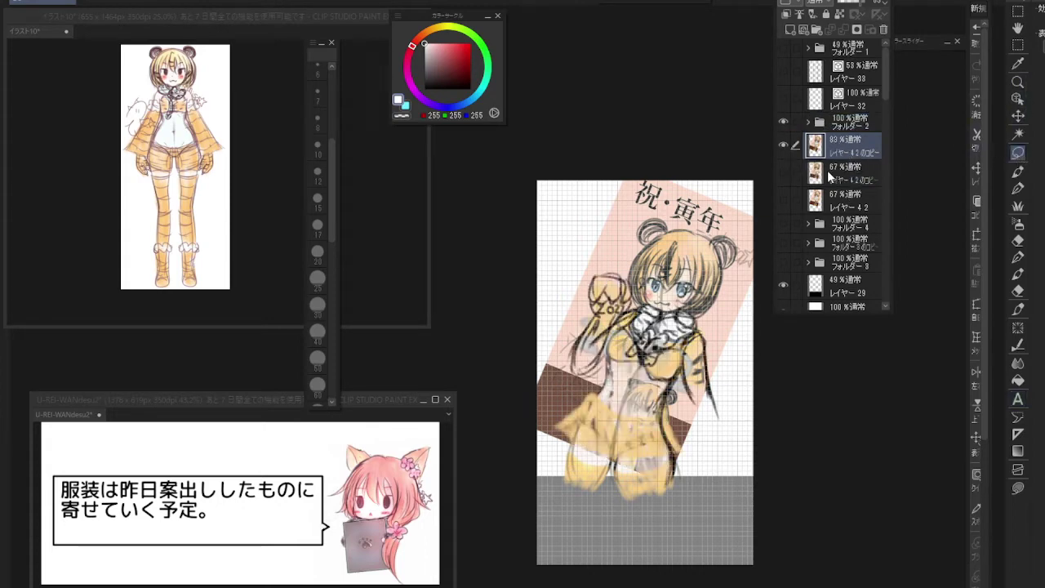
Hide the 83% レイヤー 4 2 copy and check フォルダー 4, フォルダー 3のコピー and フォルダー 3 on and off, leaving the folders hidden
{"action": "left_click", "coordinate": [782, 144]}
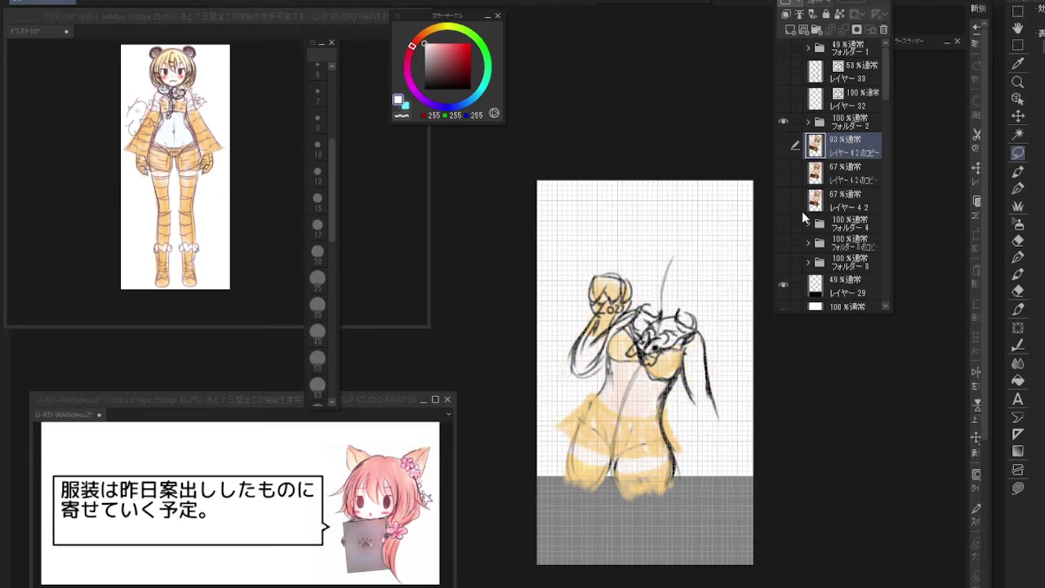
{"action": "left_click", "coordinate": [783, 222]}
{"action": "left_click", "coordinate": [783, 222]}
{"action": "left_click", "coordinate": [783, 240]}
{"action": "left_click", "coordinate": [783, 242]}
{"action": "left_click", "coordinate": [783, 239]}
{"action": "left_click", "coordinate": [784, 240]}
{"action": "left_click", "coordinate": [783, 261]}
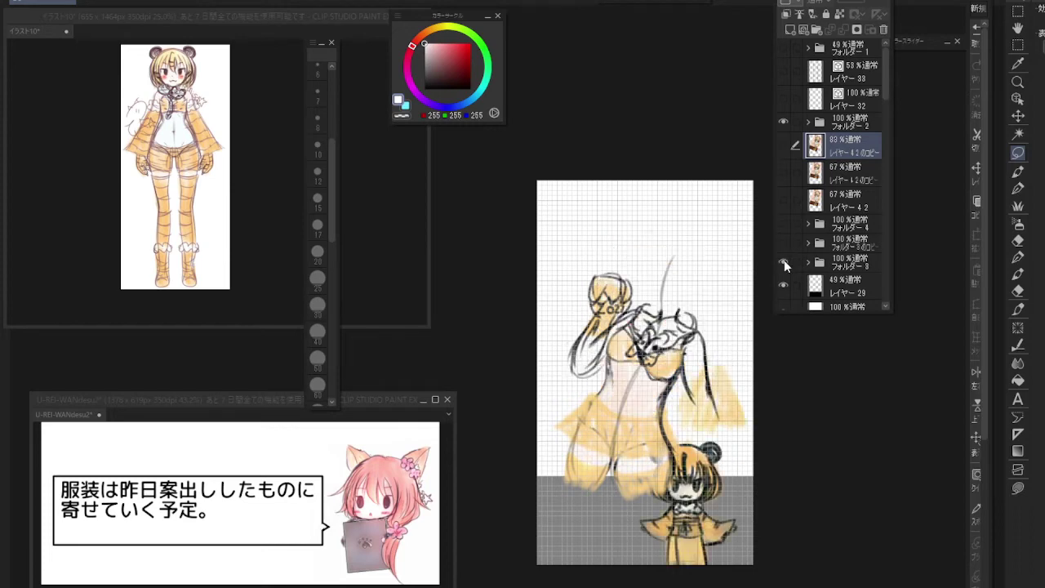
{"action": "left_click", "coordinate": [783, 259]}
Hide the white レイヤー 31 and the orange レイヤー 10のコピー to expose the earlier rough sketch beneath
{"action": "scroll", "coordinate": [884, 105], "scroll_direction": "down", "scroll_amount": 5}
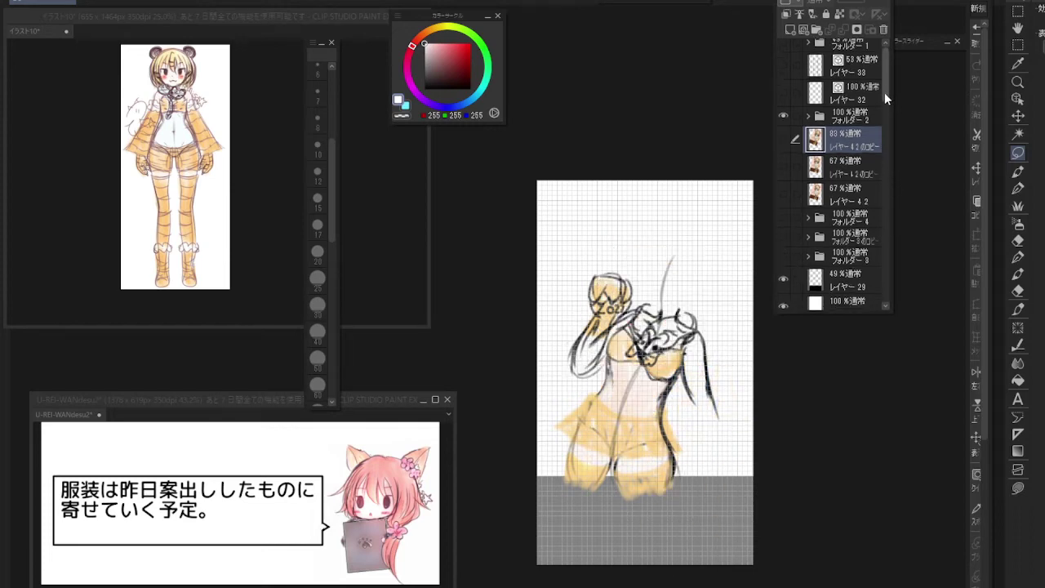
{"action": "scroll", "coordinate": [880, 122], "scroll_direction": "down", "scroll_amount": 1}
{"action": "left_click", "coordinate": [784, 141]}
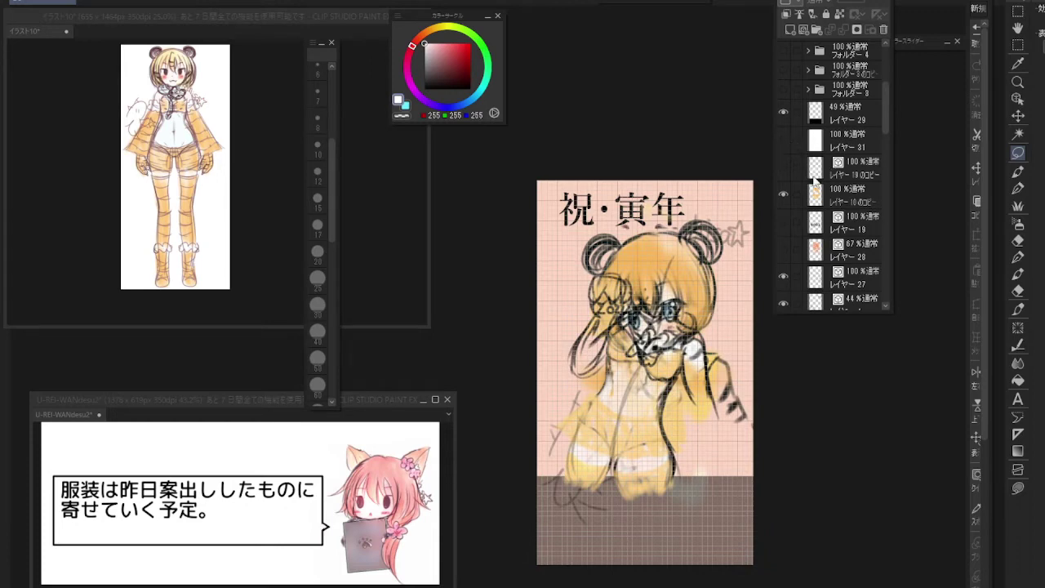
{"action": "left_click", "coordinate": [783, 192]}
{"action": "left_click", "coordinate": [782, 192]}
{"action": "left_click", "coordinate": [783, 192]}
Examine what レイヤー 27, レイヤー 8 and the 95% multiply layer contribute to the sketch by comparing it with and without each
{"action": "left_click_drag", "start_coordinate": [885, 122], "coordinate": [883, 143]}
{"action": "left_click", "coordinate": [783, 175]}
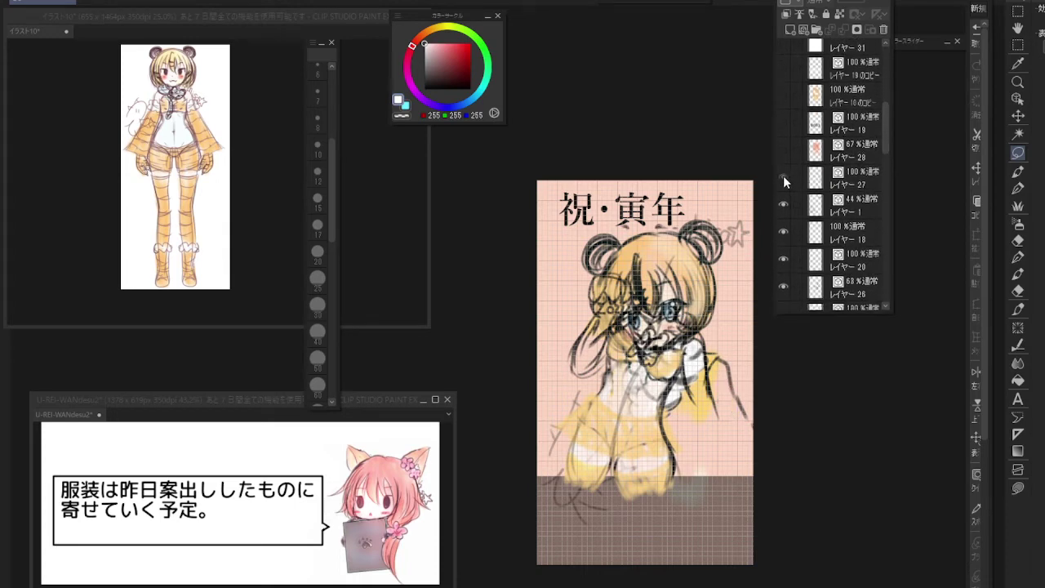
{"action": "left_click", "coordinate": [783, 175]}
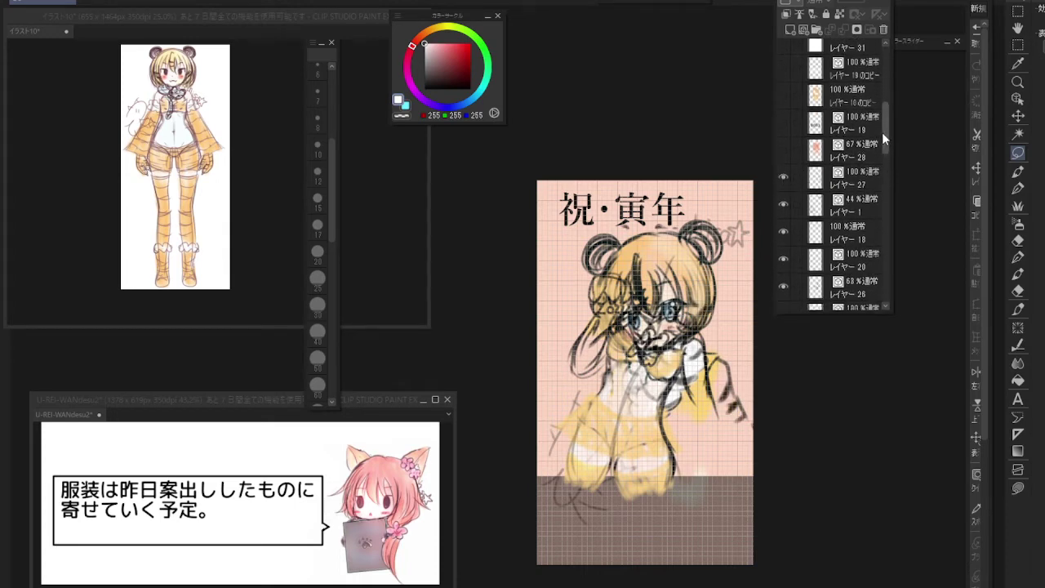
{"action": "left_click_drag", "start_coordinate": [881, 132], "coordinate": [878, 204]}
{"action": "left_click", "coordinate": [784, 186]}
{"action": "left_click", "coordinate": [783, 187]}
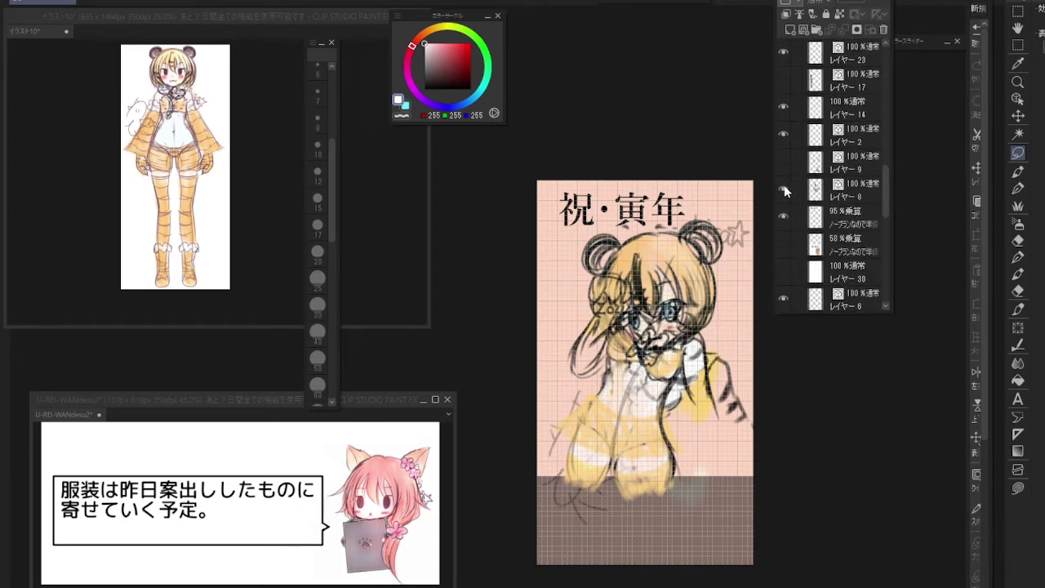
{"action": "left_click", "coordinate": [784, 187]}
{"action": "left_click", "coordinate": [784, 188]}
{"action": "left_click", "coordinate": [785, 188]}
{"action": "left_click", "coordinate": [782, 216]}
{"action": "left_click", "coordinate": [782, 217]}
Compare the sketch with and without レイヤー 8 and レイヤー 5 to identify the head parts, leaving both layers shown
{"action": "scroll", "coordinate": [885, 177], "scroll_direction": "up", "scroll_amount": 2}
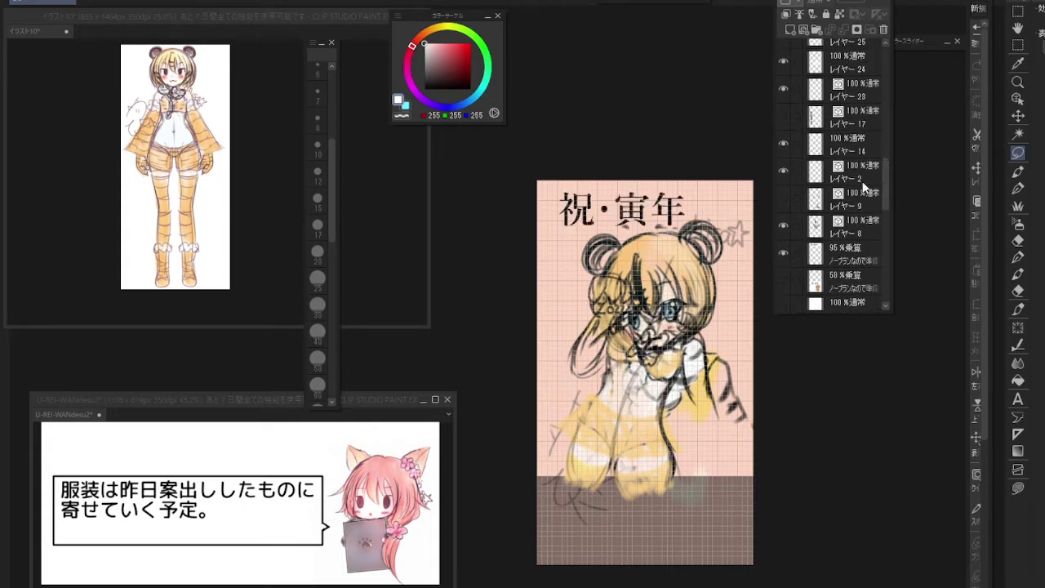
{"action": "left_click", "coordinate": [785, 221]}
{"action": "left_click", "coordinate": [785, 222]}
{"action": "left_click", "coordinate": [785, 223]}
{"action": "left_click", "coordinate": [785, 223]}
{"action": "scroll", "coordinate": [884, 204], "scroll_direction": "down", "scroll_amount": 4}
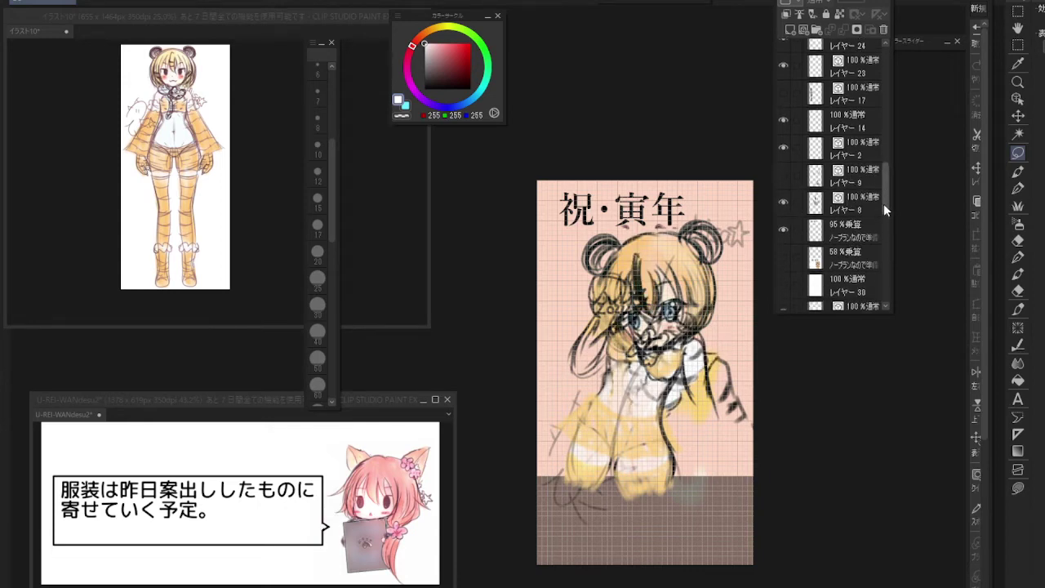
{"action": "left_click", "coordinate": [785, 222]}
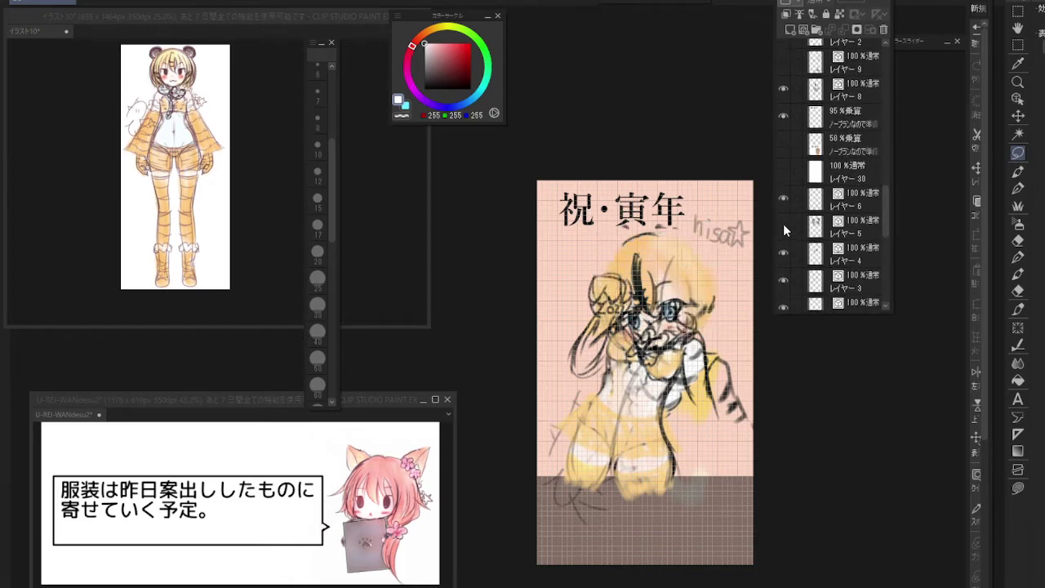
{"action": "left_click", "coordinate": [782, 227]}
{"action": "left_click", "coordinate": [780, 228]}
{"action": "left_click", "coordinate": [780, 228]}
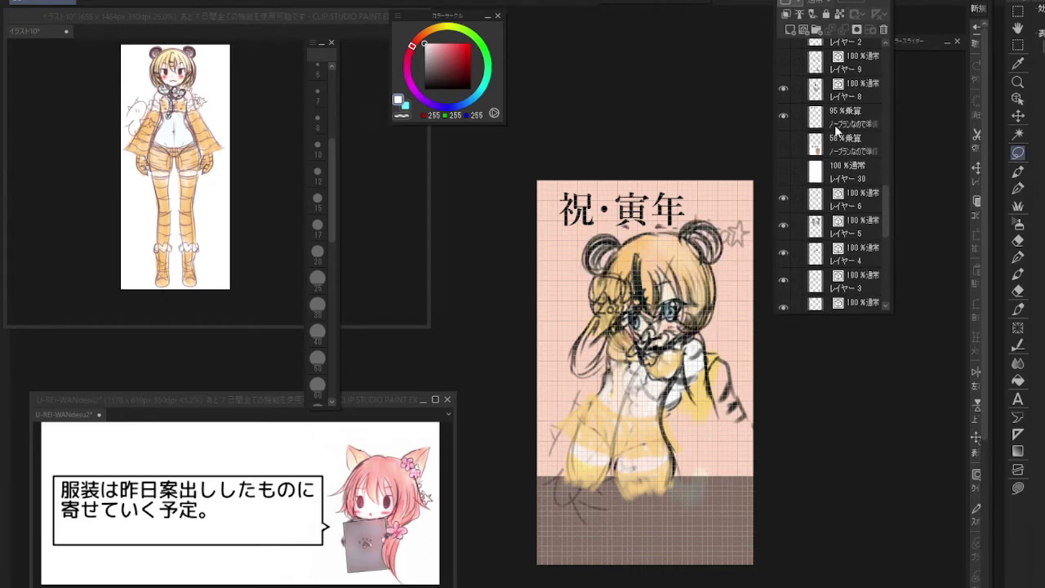
Discard the empty folder above the レイヤー 4 2 copies, create フォルダー 5 directly below レイヤー 30 and put レイヤー 6 in it
{"action": "scroll", "coordinate": [845, 223], "scroll_direction": "up", "scroll_amount": 5}
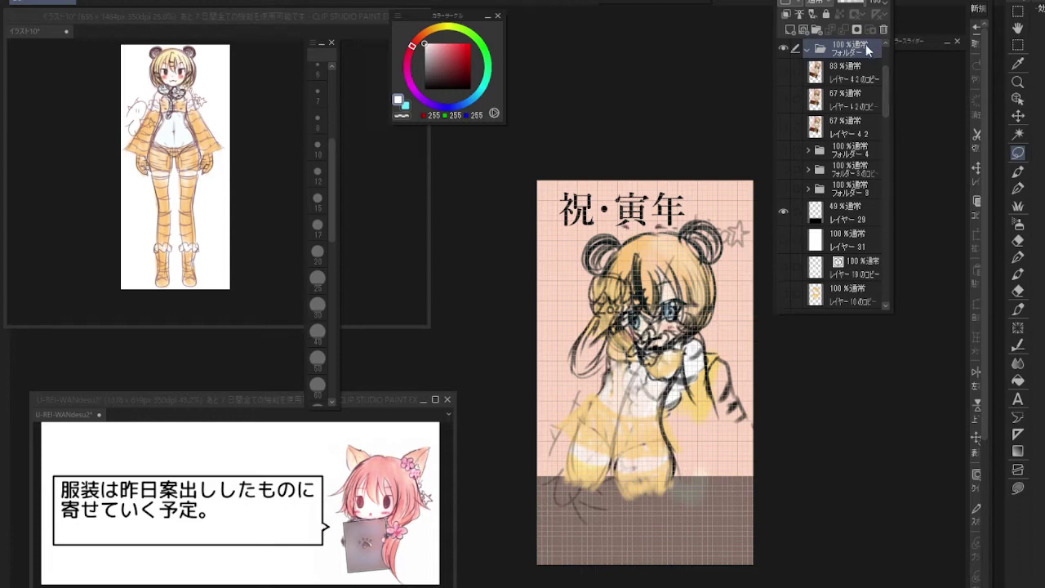
{"action": "key", "text": "Delete"}
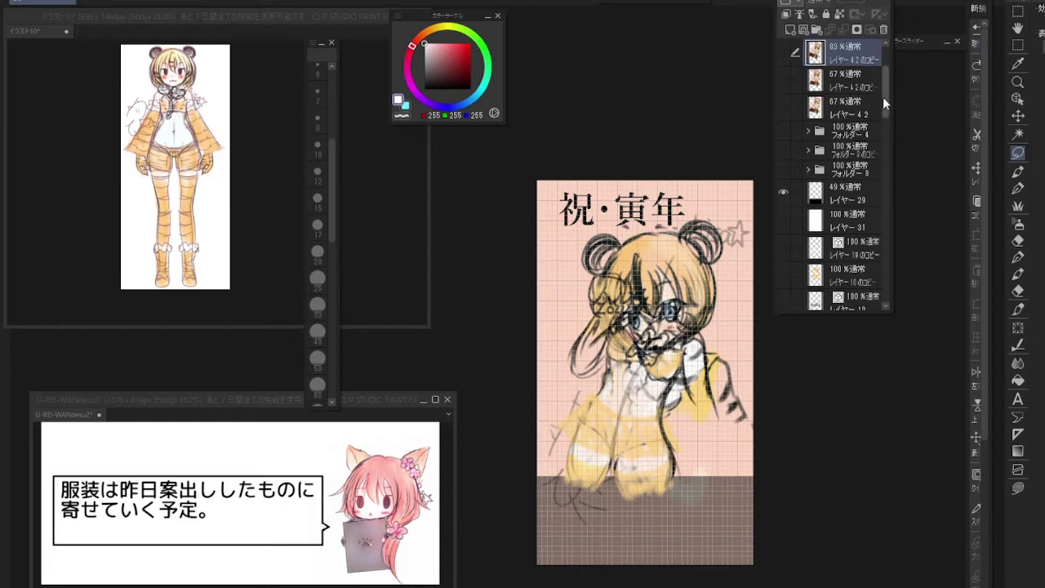
{"action": "left_click_drag", "start_coordinate": [883, 97], "coordinate": [880, 264]}
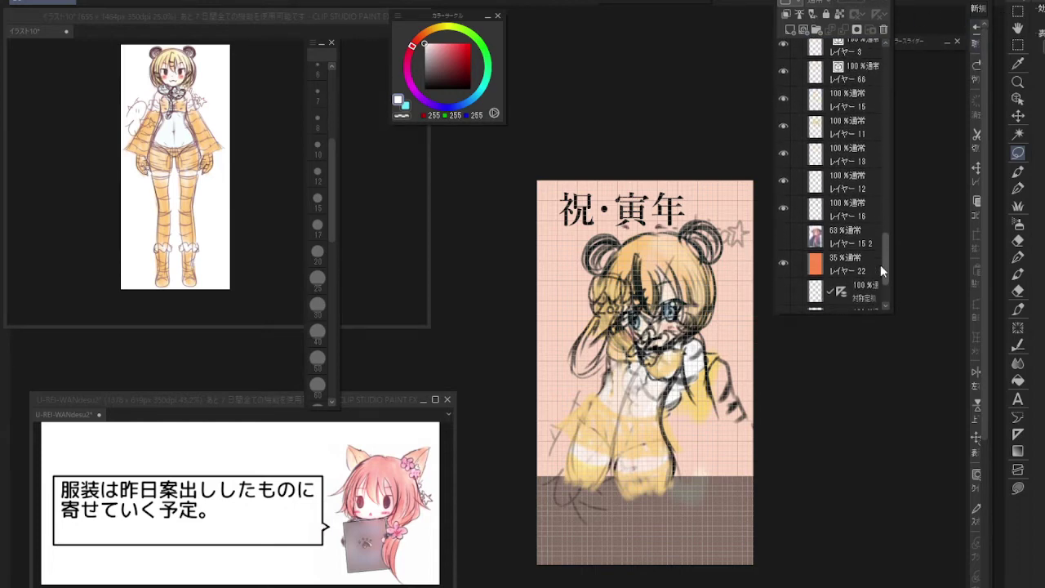
{"action": "left_click", "coordinate": [866, 205]}
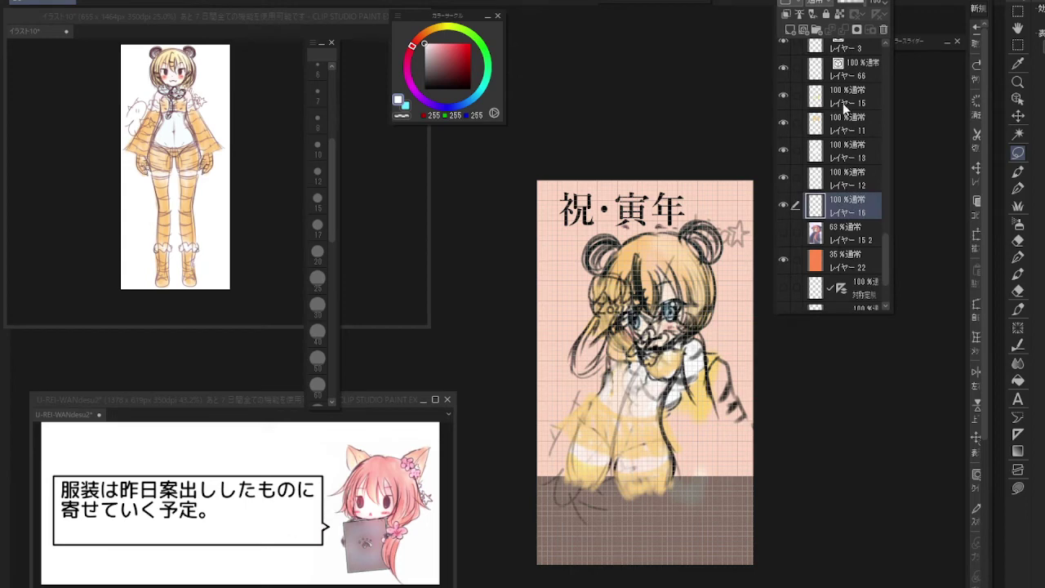
{"action": "left_click", "coordinate": [817, 30]}
{"action": "left_click_drag", "start_coordinate": [868, 196], "coordinate": [855, 57]}
{"action": "left_click_drag", "start_coordinate": [887, 232], "coordinate": [865, 127]}
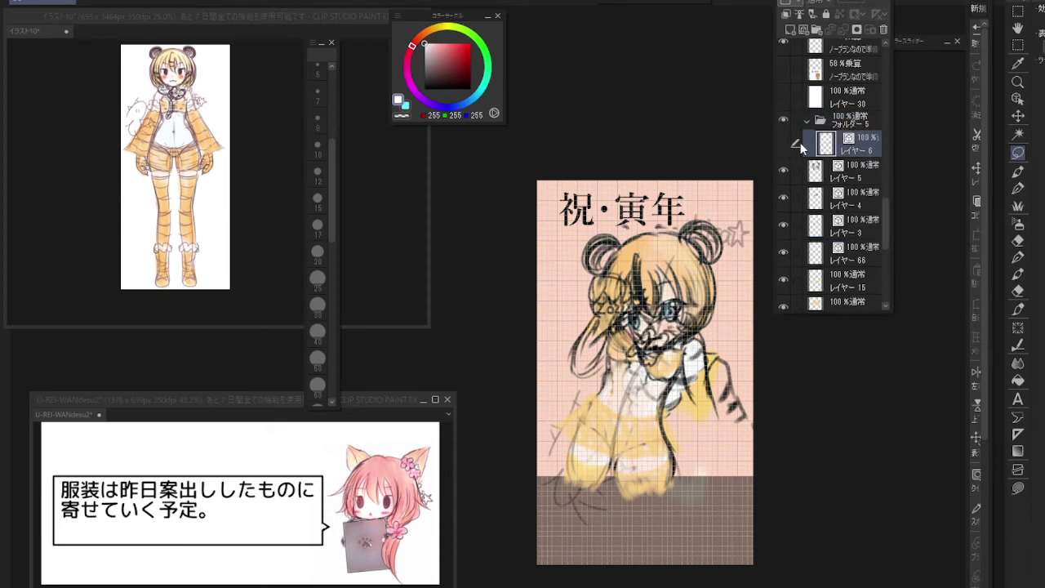
Move レイヤー 5, 4, 3, 66, 15, 11, 13, 12 and 16 into フォルダー 5 beneath レイヤー 6, keeping their order
{"action": "left_click_drag", "start_coordinate": [857, 170], "coordinate": [857, 156]}
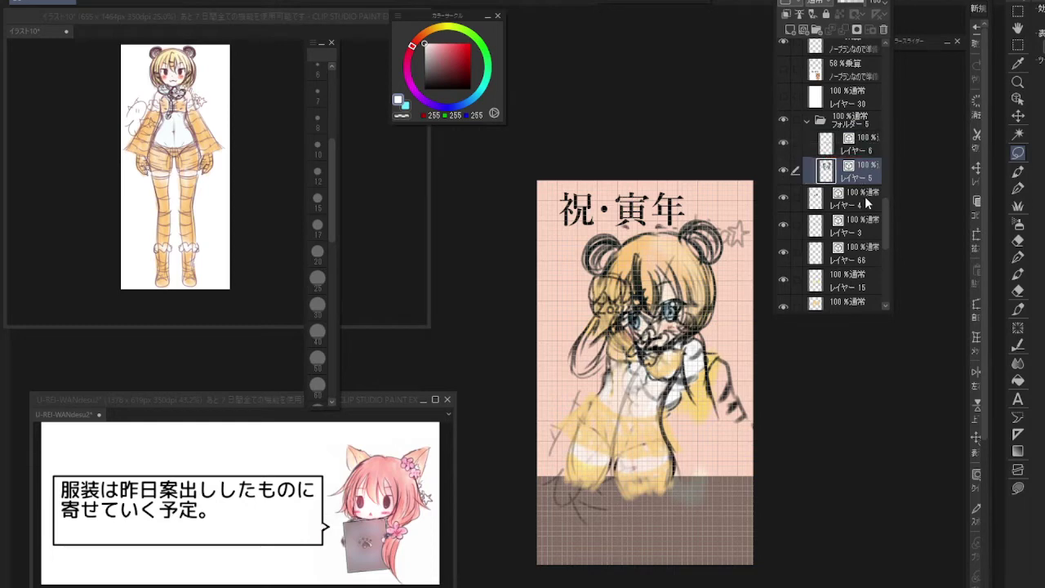
{"action": "left_click_drag", "start_coordinate": [865, 198], "coordinate": [864, 184]}
{"action": "left_click_drag", "start_coordinate": [869, 220], "coordinate": [866, 209]}
{"action": "left_click_drag", "start_coordinate": [867, 251], "coordinate": [869, 235]}
{"action": "mouse_move", "coordinate": [867, 280]}
{"action": "left_mouse_down"}
{"action": "mouse_move", "coordinate": [868, 266]}
{"action": "mouse_move", "coordinate": [872, 289]}
{"action": "left_mouse_up"}
{"action": "left_click", "coordinate": [870, 302]}
{"action": "scroll", "coordinate": [882, 245], "scroll_direction": "down", "scroll_amount": 5}
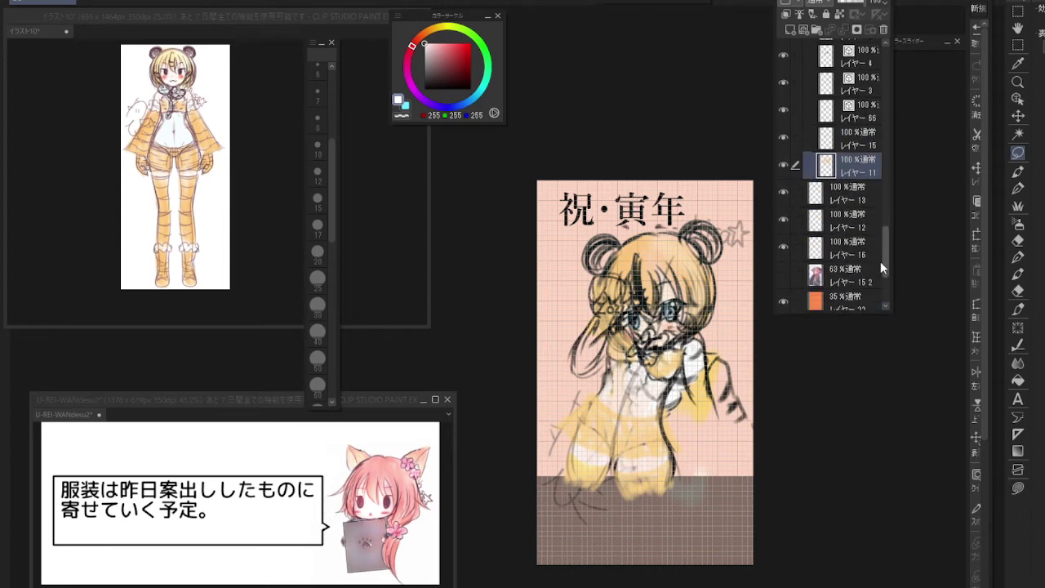
{"action": "left_click_drag", "start_coordinate": [866, 221], "coordinate": [870, 204]}
{"action": "left_click_drag", "start_coordinate": [870, 244], "coordinate": [870, 228]}
Collapse フォルダー 5, add レイヤー 8 to it and check the grouped sketch with and without the folder
{"action": "left_click_drag", "start_coordinate": [884, 244], "coordinate": [881, 204]}
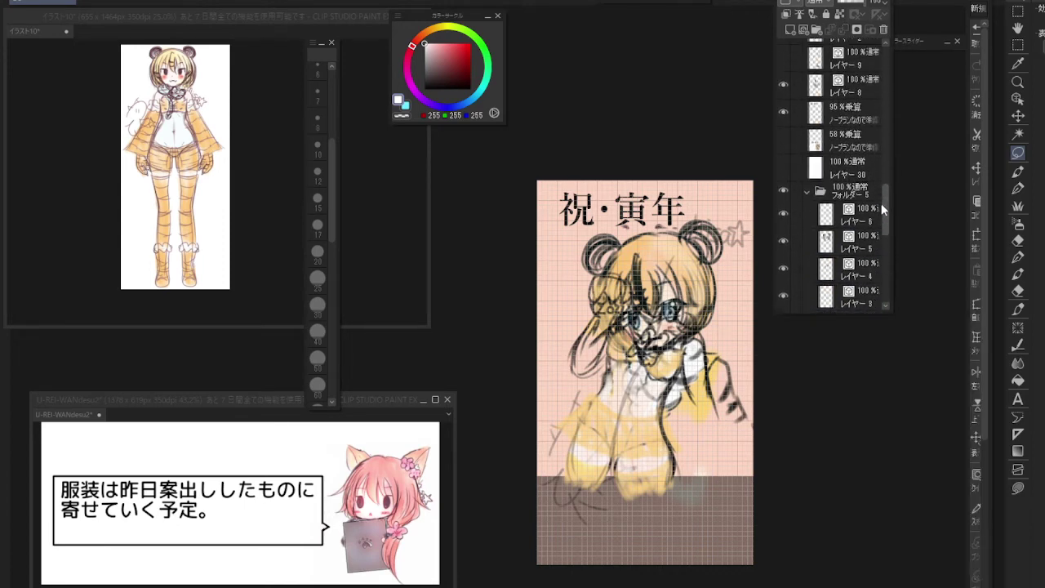
{"action": "left_click", "coordinate": [816, 193]}
{"action": "left_click", "coordinate": [808, 191]}
{"action": "left_click", "coordinate": [808, 191]}
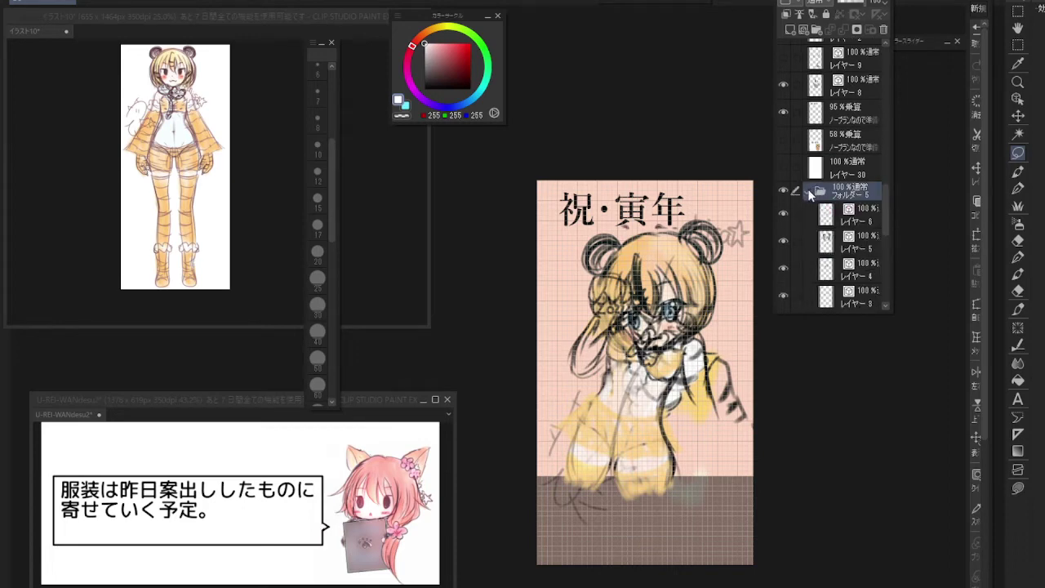
{"action": "left_click", "coordinate": [808, 191]}
{"action": "left_click", "coordinate": [784, 191]}
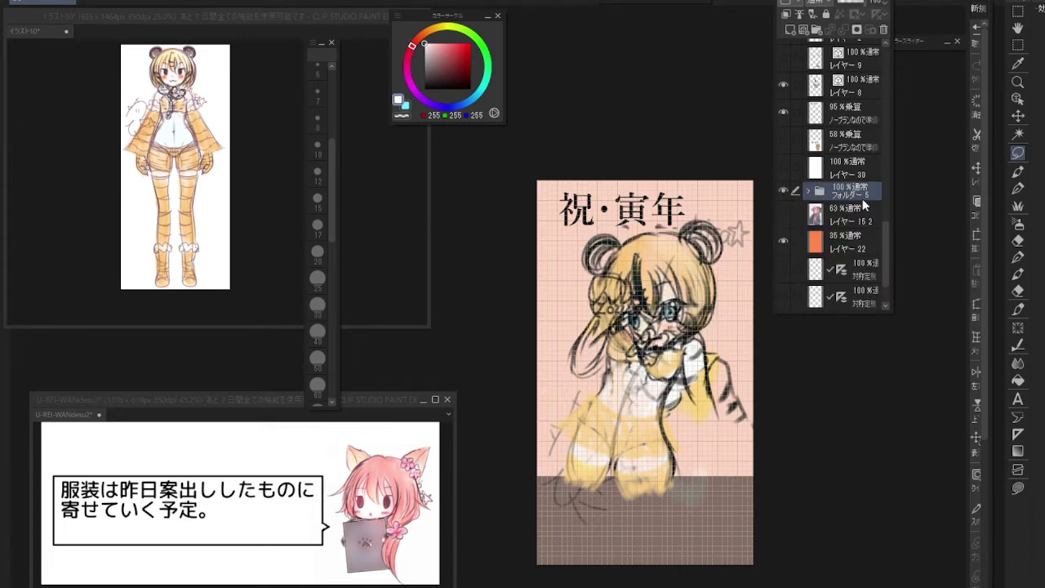
{"action": "mouse_move", "coordinate": [849, 85]}
{"action": "left_mouse_down"}
{"action": "mouse_move", "coordinate": [862, 86]}
{"action": "mouse_move", "coordinate": [857, 196]}
{"action": "mouse_move", "coordinate": [805, 188]}
{"action": "left_mouse_up"}
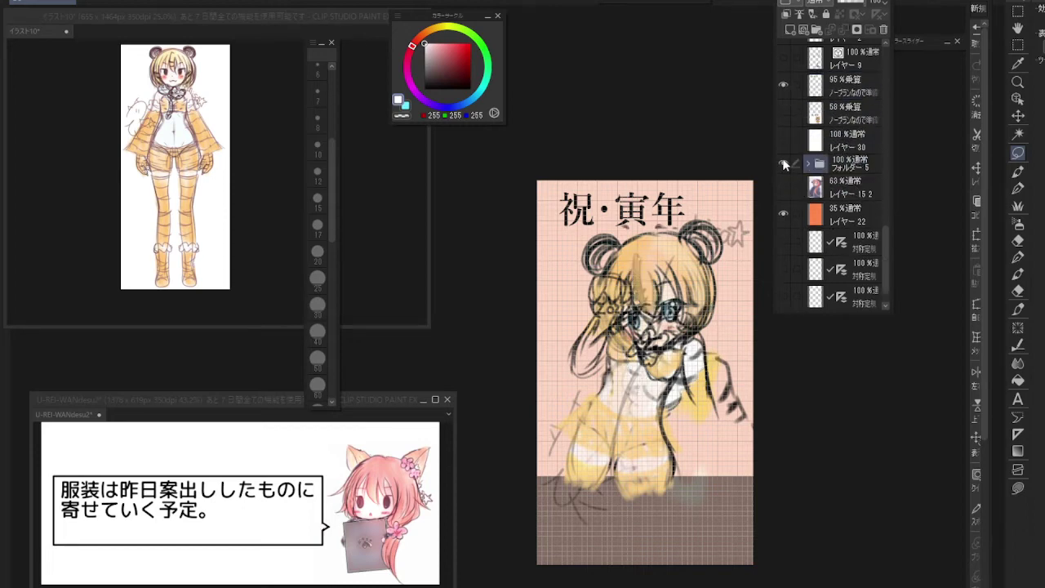
{"action": "left_click", "coordinate": [784, 164]}
{"action": "left_click", "coordinate": [786, 163]}
Save the illustration and compare the sketch with and without フォルダー 5, leaving the folder shown
{"action": "key", "text": "alt+f"}
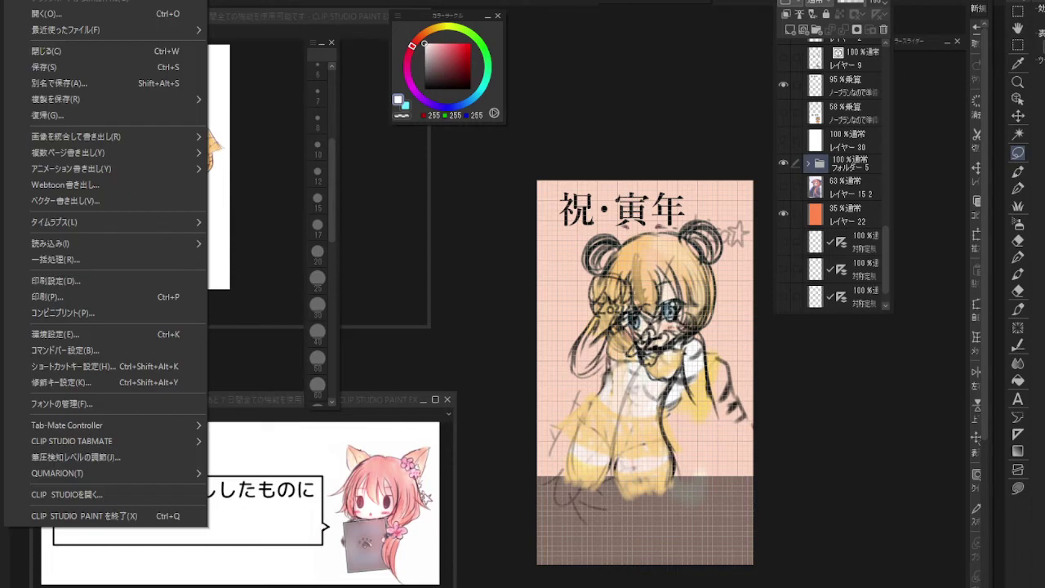
{"action": "left_click", "coordinate": [114, 66]}
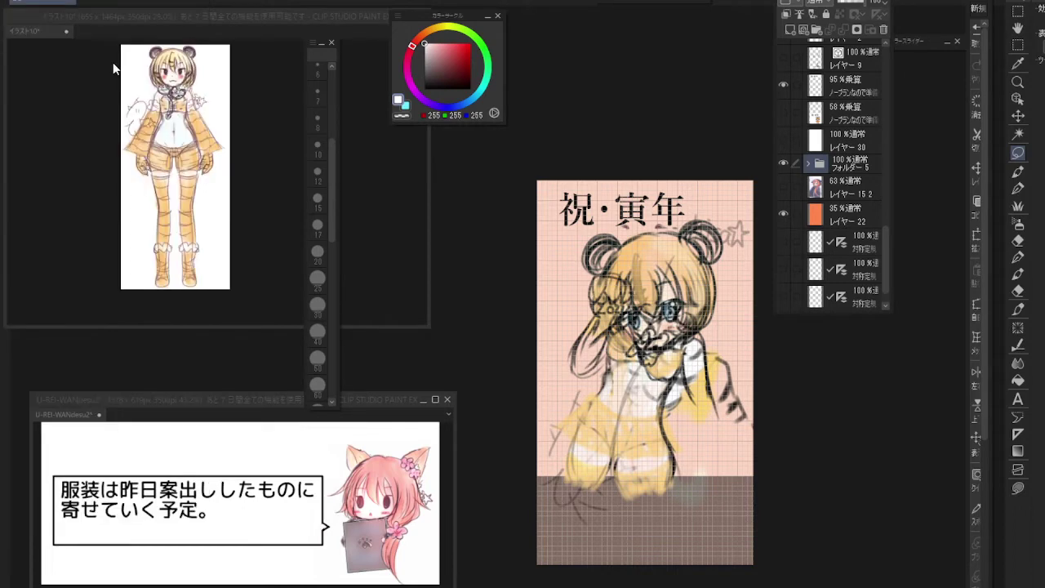
{"action": "left_click", "coordinate": [783, 160]}
{"action": "left_click", "coordinate": [782, 159]}
{"action": "left_click", "coordinate": [784, 160]}
{"action": "left_click", "coordinate": [784, 160]}
Expand フォルダー 5 and hide レイヤー 6 inside it
{"action": "left_click_drag", "start_coordinate": [888, 242], "coordinate": [884, 218]}
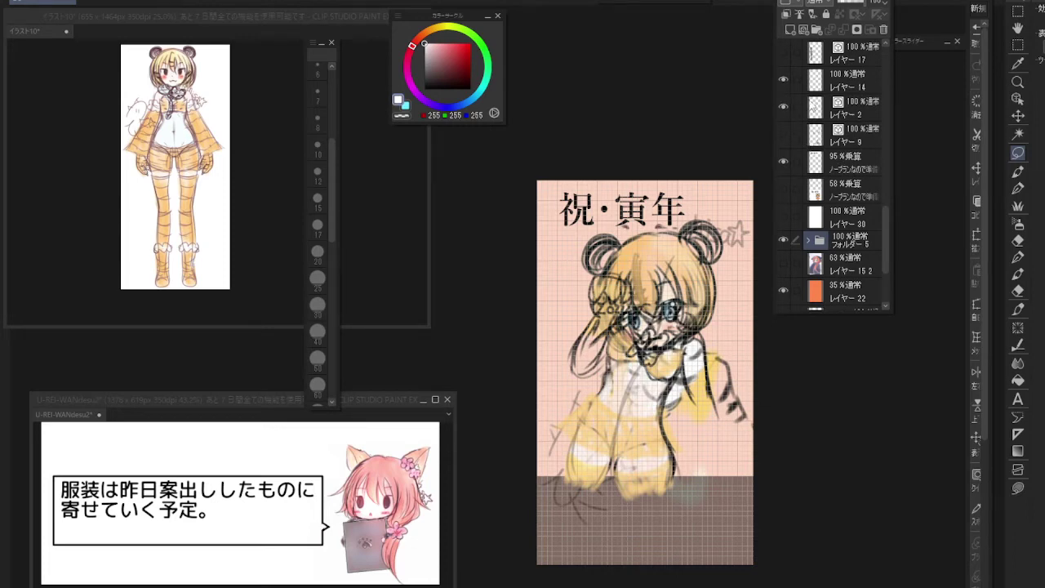
{"action": "left_click", "coordinate": [882, 211]}
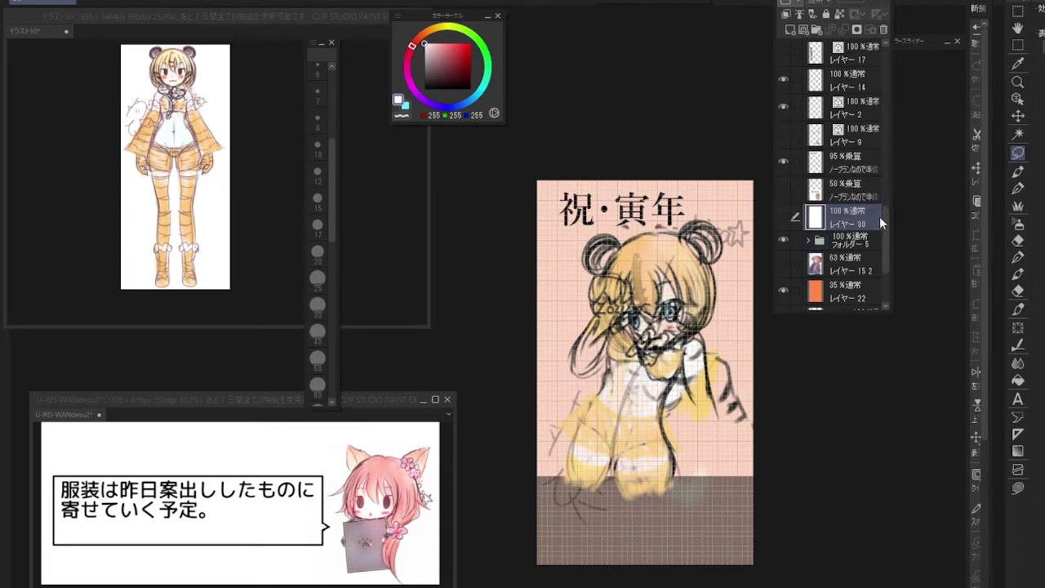
{"action": "left_click_drag", "start_coordinate": [882, 215], "coordinate": [864, 268]}
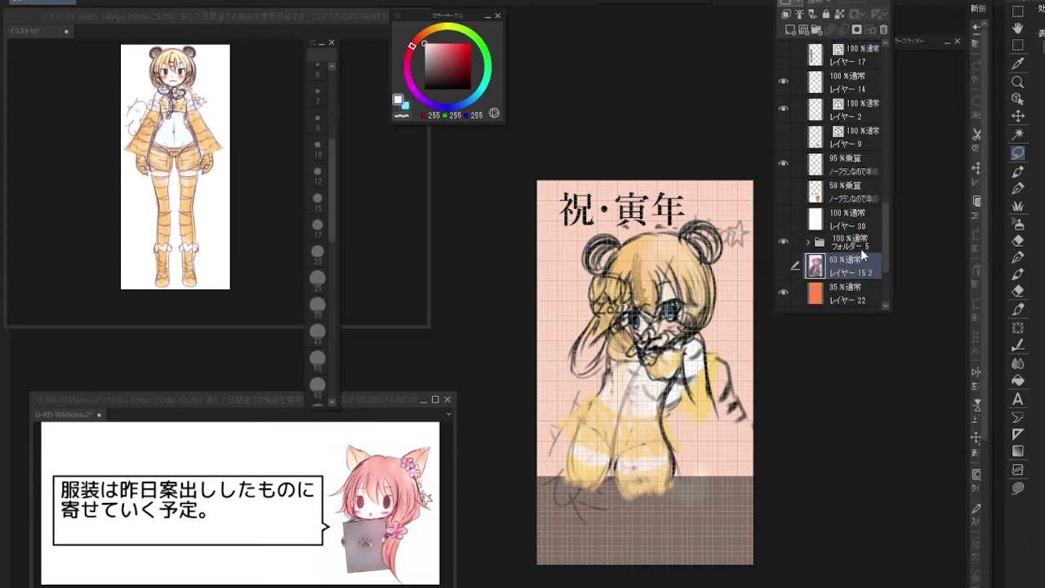
{"action": "left_click", "coordinate": [807, 242]}
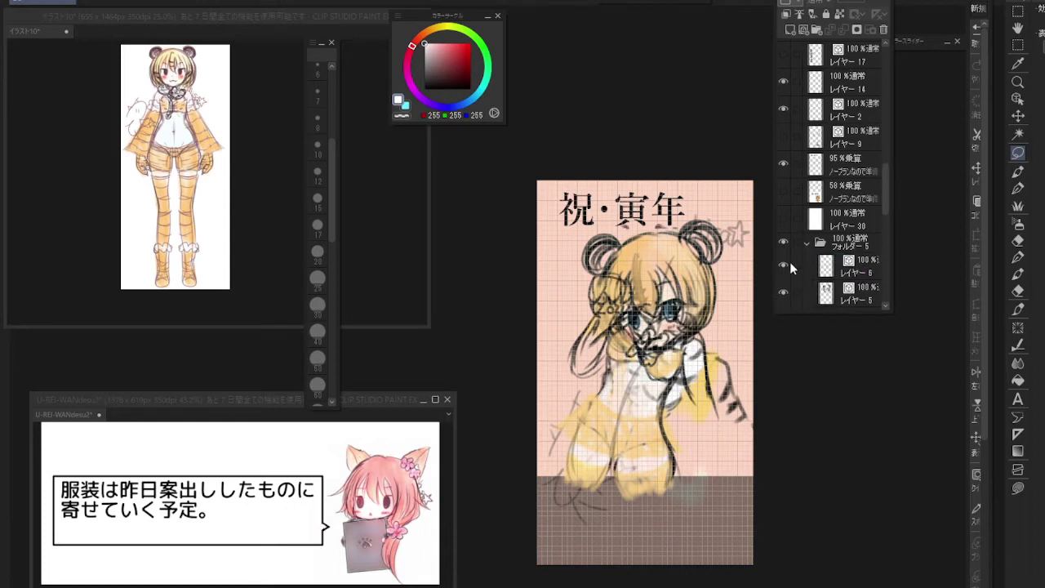
{"action": "left_click", "coordinate": [791, 264]}
{"action": "left_click", "coordinate": [785, 265]}
Try the 通過 (Through) blending mode on フォルダー 5, check the folder on and off, and undo the mode change
{"action": "left_click", "coordinate": [828, 245]}
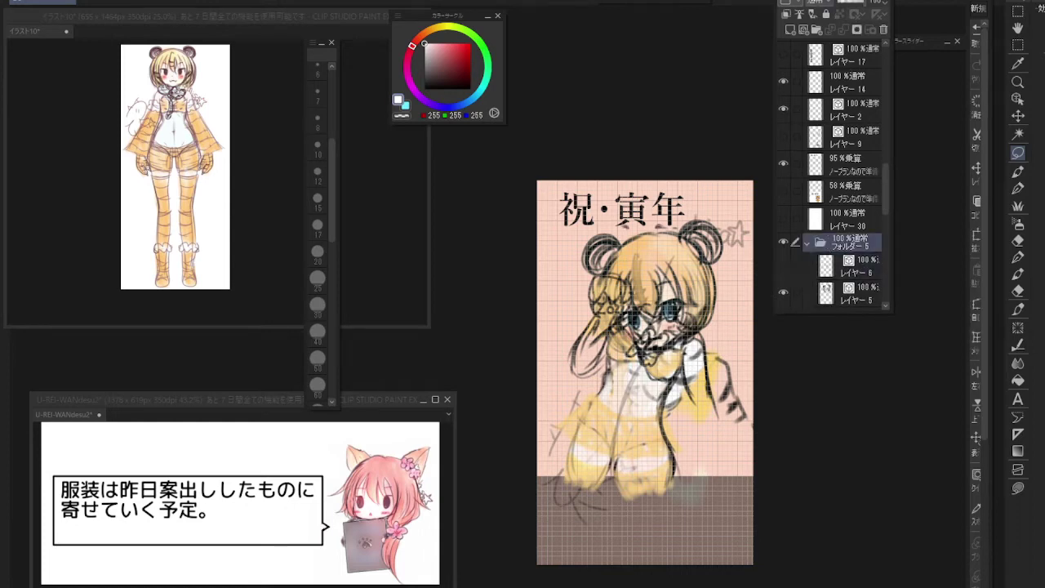
{"action": "left_click", "coordinate": [817, 2]}
{"action": "left_click", "coordinate": [826, 17]}
{"action": "left_click", "coordinate": [807, 241]}
{"action": "left_click", "coordinate": [785, 240]}
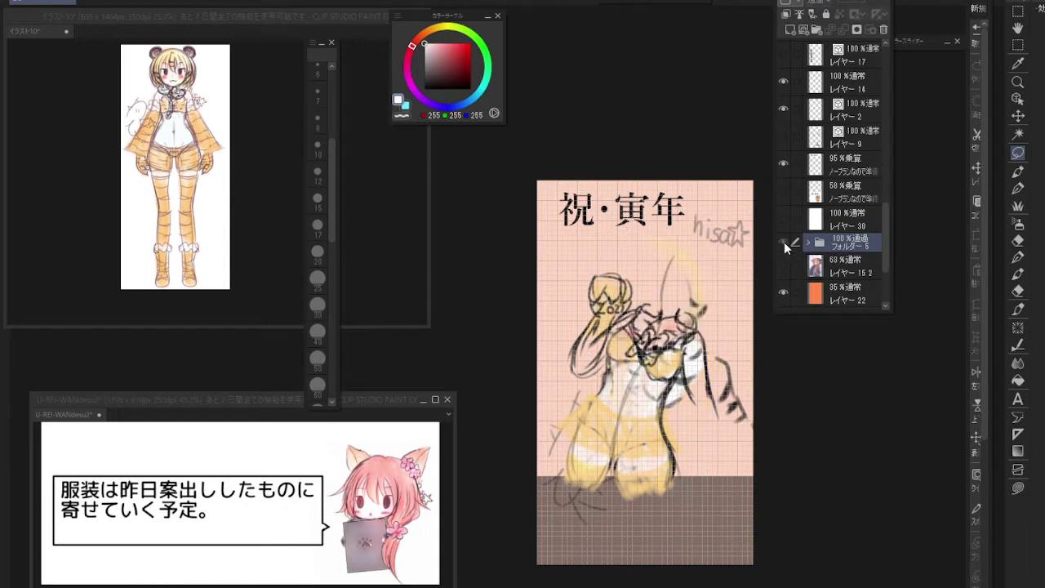
{"action": "left_click", "coordinate": [784, 242]}
{"action": "left_click", "coordinate": [976, 28]}
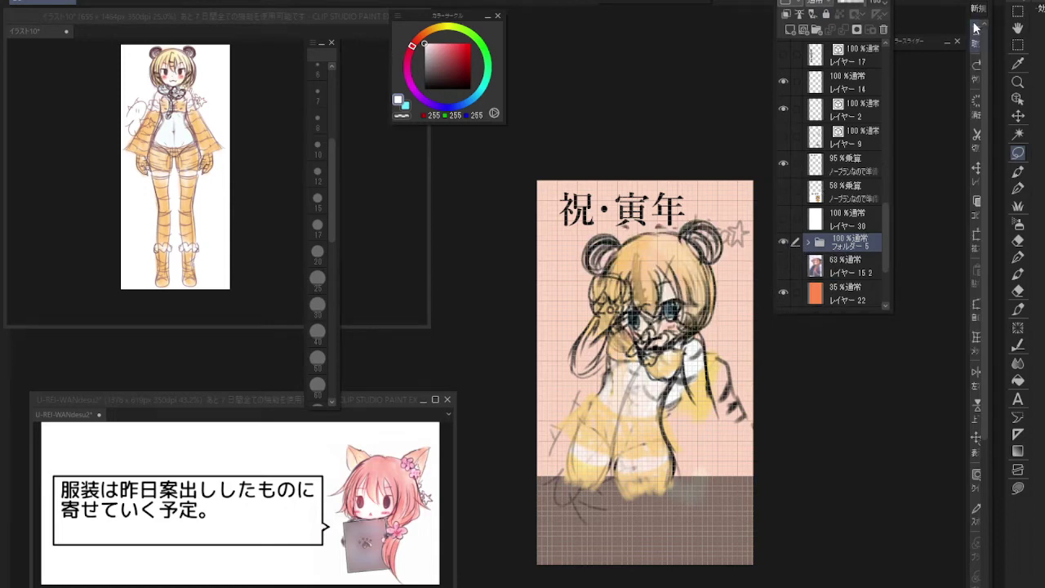
{"action": "left_click", "coordinate": [976, 30]}
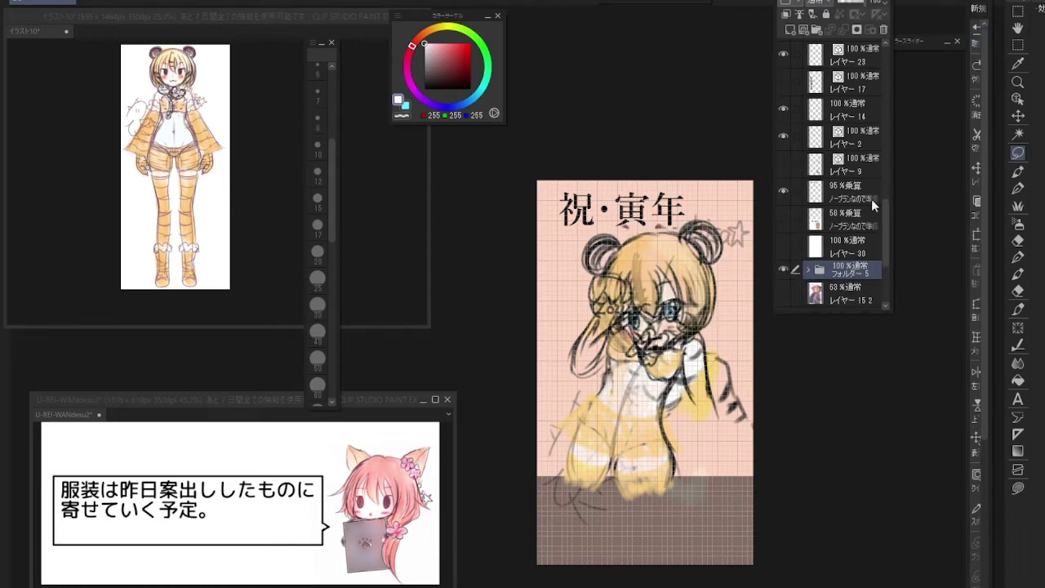
Move レイヤー 23 down the layer stack into フォルダー 5 and expand the folder
{"action": "left_click_drag", "start_coordinate": [884, 210], "coordinate": [880, 177]}
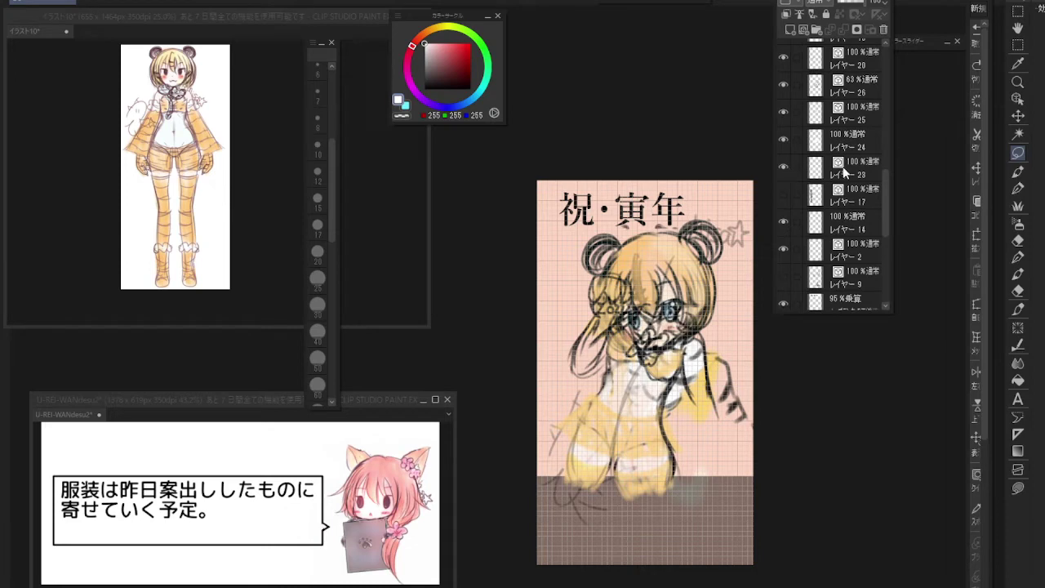
{"action": "left_click", "coordinate": [869, 168]}
{"action": "left_click_drag", "start_coordinate": [871, 170], "coordinate": [861, 286]}
{"action": "left_click_drag", "start_coordinate": [882, 218], "coordinate": [881, 257]}
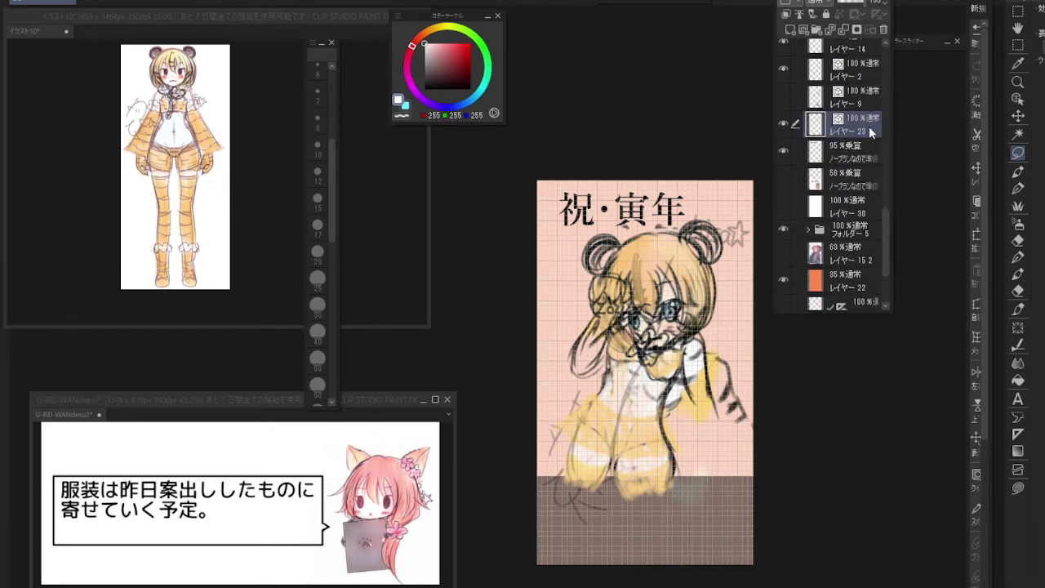
{"action": "left_click_drag", "start_coordinate": [868, 131], "coordinate": [861, 235]}
{"action": "left_click", "coordinate": [807, 203]}
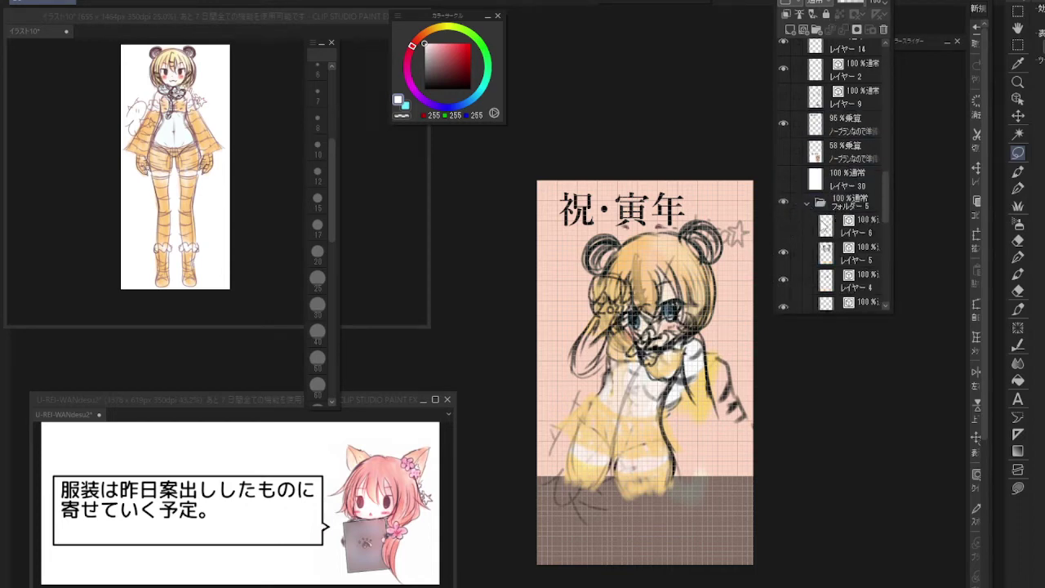
Set フォルダー 5's blending mode to 通過 (Through) and compare the sketch with the folder hidden and shown
{"action": "left_click_drag", "start_coordinate": [885, 208], "coordinate": [813, 155]}
{"action": "scroll", "coordinate": [885, 213], "scroll_direction": "up", "scroll_amount": 2}
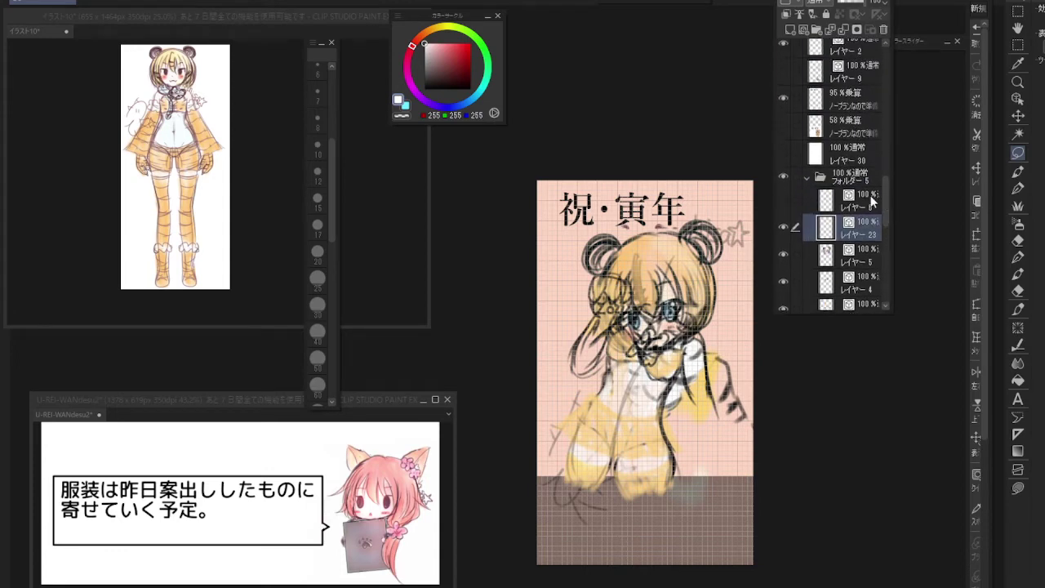
{"action": "left_click", "coordinate": [849, 176]}
{"action": "left_click", "coordinate": [817, 3]}
{"action": "left_click", "coordinate": [818, 15]}
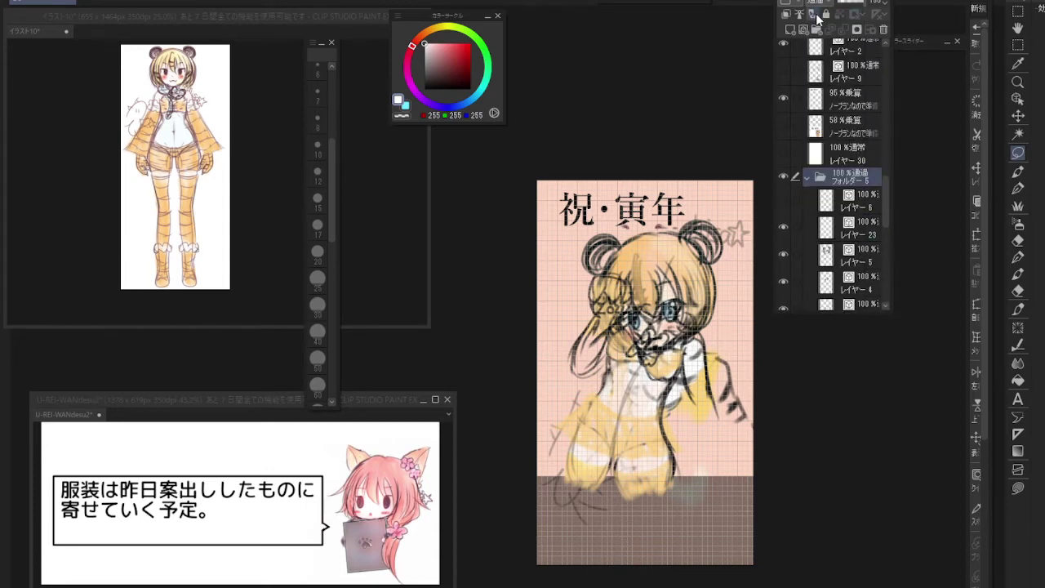
{"action": "left_click", "coordinate": [783, 174]}
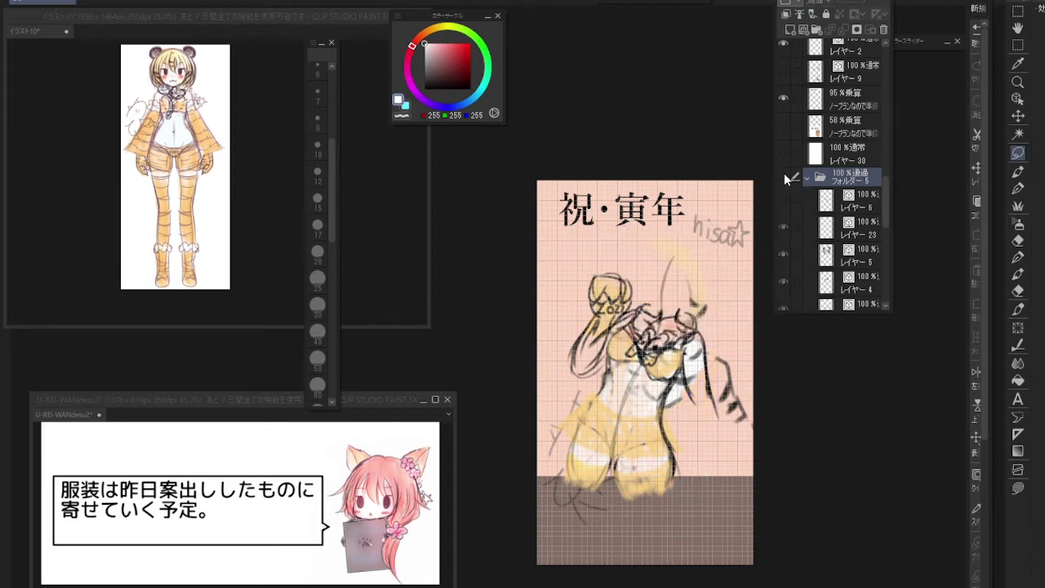
{"action": "left_click", "coordinate": [783, 174]}
Check レイヤー 24 hidden and shown, and move it down the layer stack into フォルダー 5
{"action": "left_click_drag", "start_coordinate": [887, 206], "coordinate": [882, 180]}
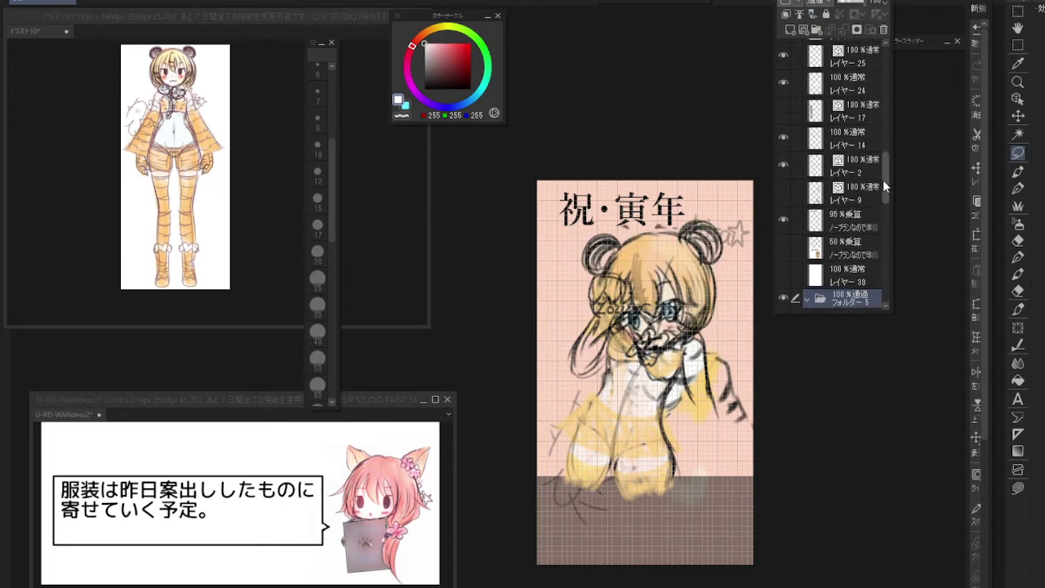
{"action": "left_click", "coordinate": [783, 82]}
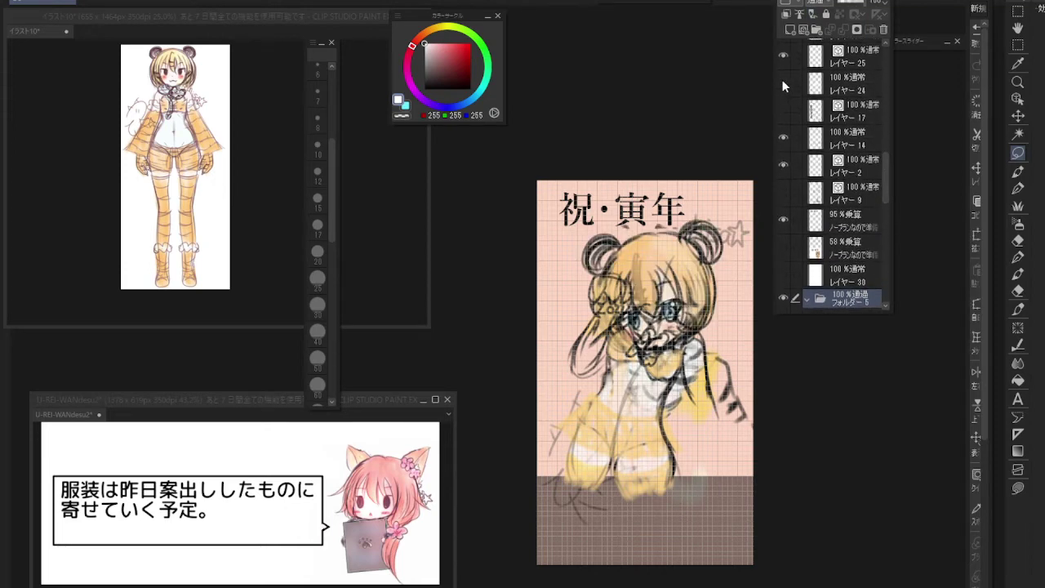
{"action": "left_click", "coordinate": [783, 81]}
{"action": "left_click", "coordinate": [783, 82]}
{"action": "left_click", "coordinate": [784, 82]}
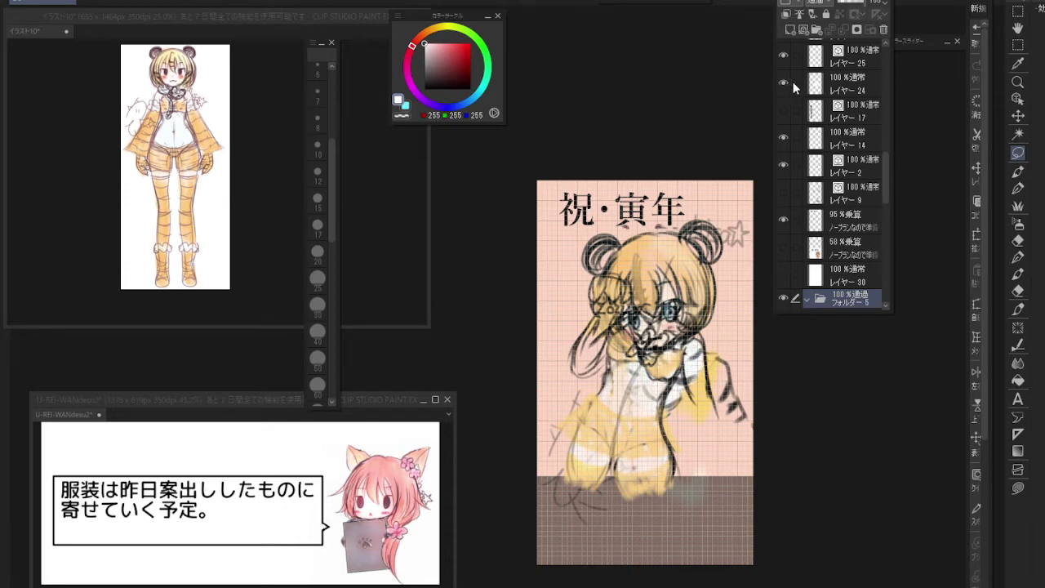
{"action": "left_click", "coordinate": [859, 83]}
{"action": "left_click_drag", "start_coordinate": [863, 84], "coordinate": [858, 283]}
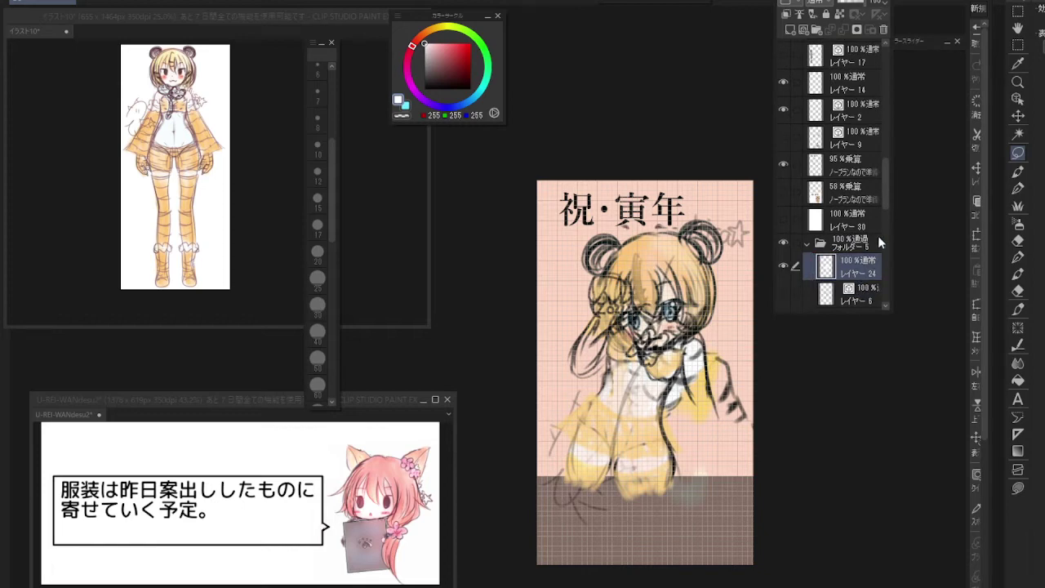
Move レイヤー 25 down the layer stack into フォルダー 5, above レイヤー 24
{"action": "scroll", "coordinate": [882, 175], "scroll_direction": "up", "scroll_amount": 5}
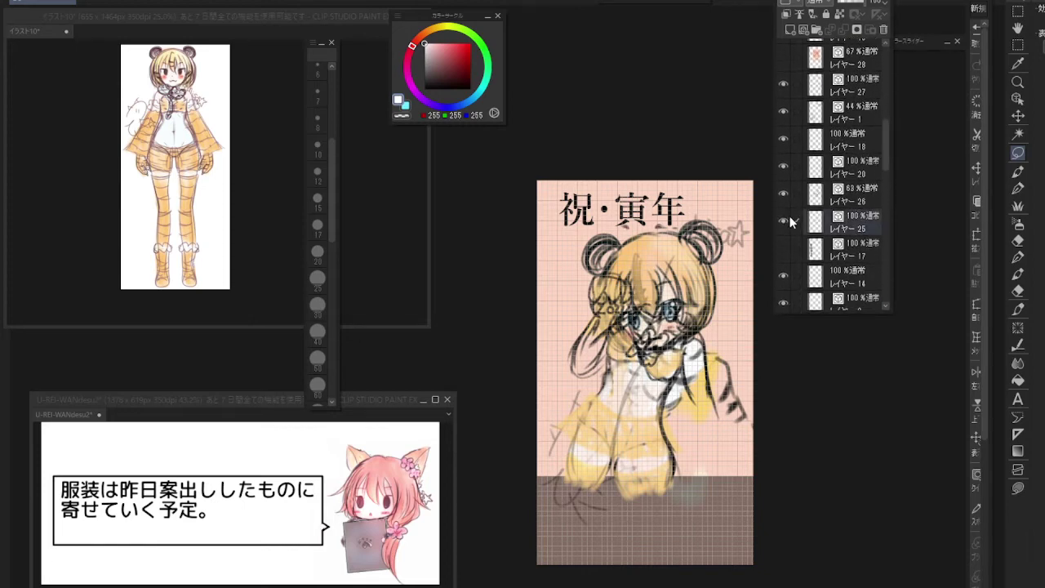
{"action": "left_click", "coordinate": [786, 219]}
{"action": "left_click", "coordinate": [870, 222]}
{"action": "mouse_move", "coordinate": [871, 222]}
{"action": "left_mouse_down"}
{"action": "mouse_move", "coordinate": [870, 314]}
{"action": "mouse_move", "coordinate": [864, 237]}
{"action": "left_mouse_up"}
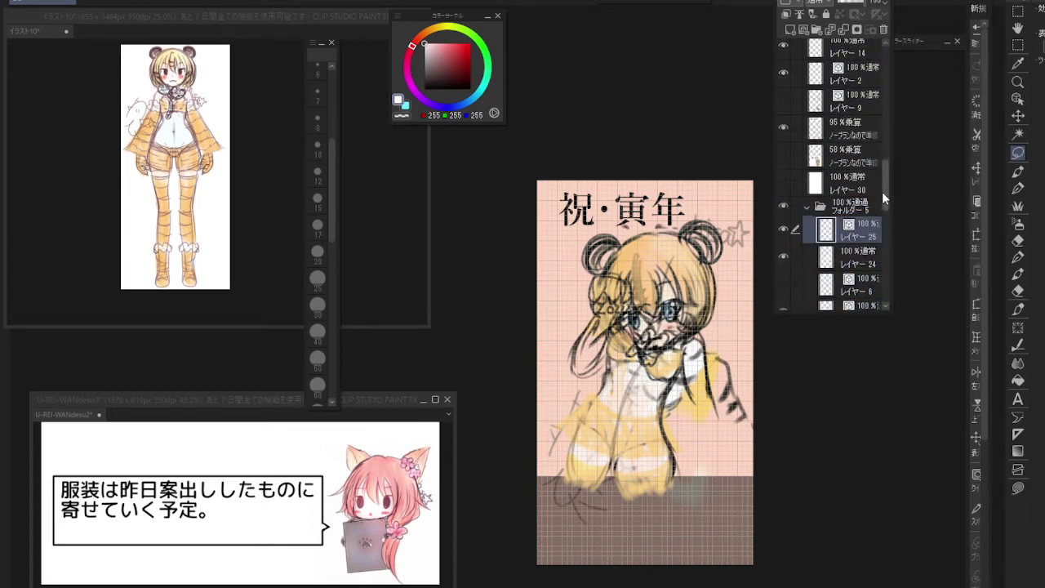
Move レイヤー 26 into フォルダー 5 above レイヤー 25, and compare the sketch with the folder hidden and shown
{"action": "left_click_drag", "start_coordinate": [882, 197], "coordinate": [882, 169]}
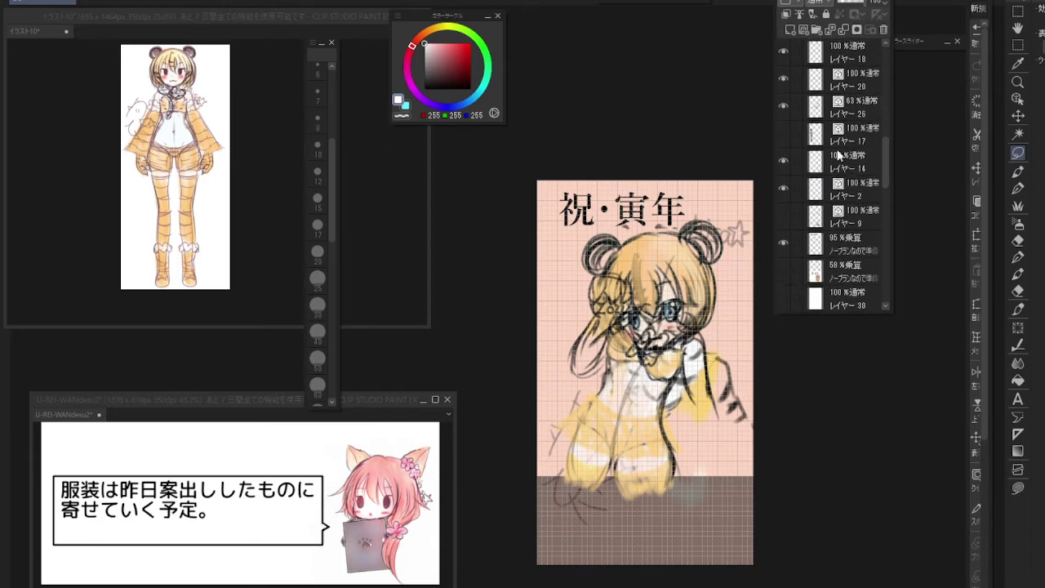
{"action": "left_click", "coordinate": [782, 107]}
{"action": "left_click_drag", "start_coordinate": [836, 104], "coordinate": [856, 308]}
{"action": "left_click_drag", "start_coordinate": [855, 311], "coordinate": [856, 224]}
{"action": "left_click_drag", "start_coordinate": [884, 184], "coordinate": [884, 160]}
{"action": "scroll", "coordinate": [882, 159], "scroll_direction": "down", "scroll_amount": 3}
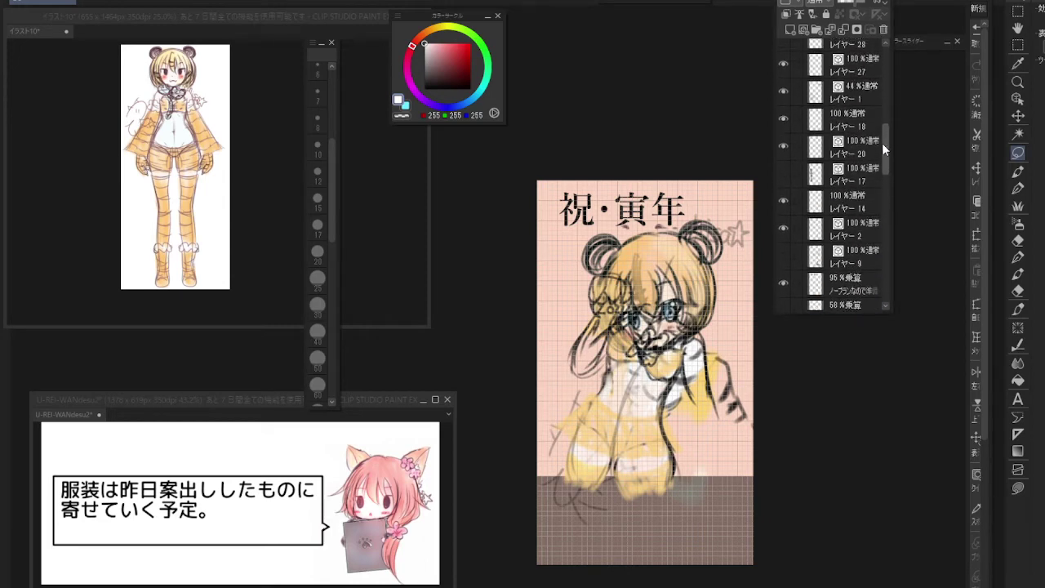
{"action": "left_click", "coordinate": [782, 190]}
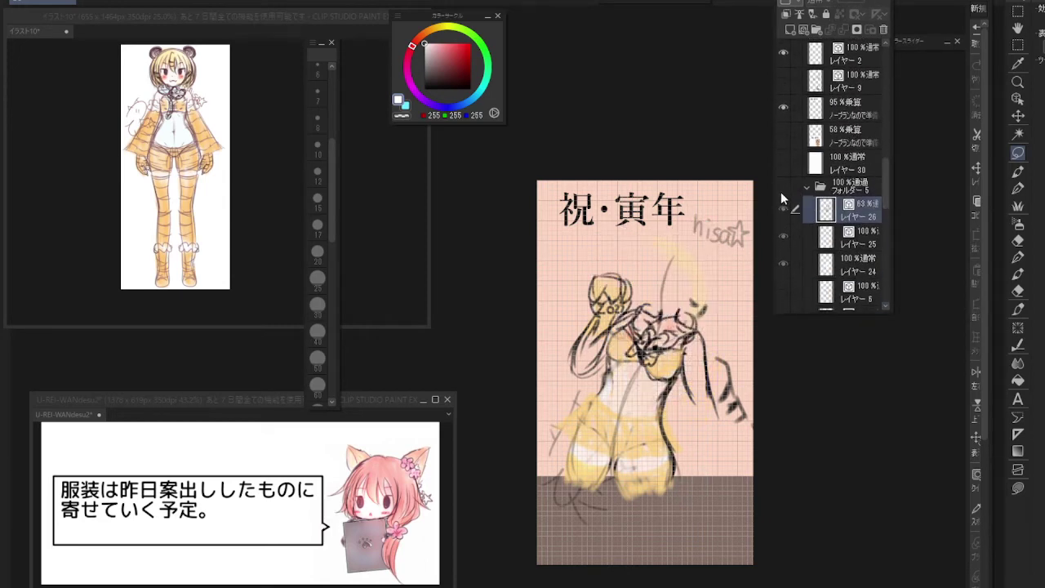
{"action": "left_click", "coordinate": [783, 190]}
Find レイヤー 27 higher in the layer stack and move it into フォルダー 5, above レイヤー 26
{"action": "scroll", "coordinate": [883, 172], "scroll_direction": "up", "scroll_amount": 2}
{"action": "scroll", "coordinate": [883, 171], "scroll_direction": "up", "scroll_amount": 1}
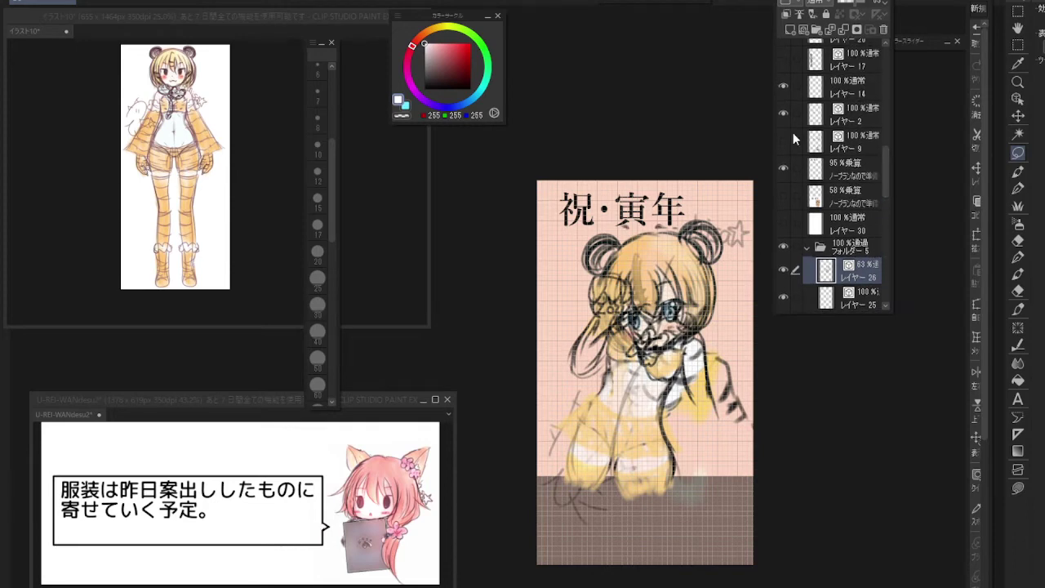
{"action": "left_click", "coordinate": [884, 140]}
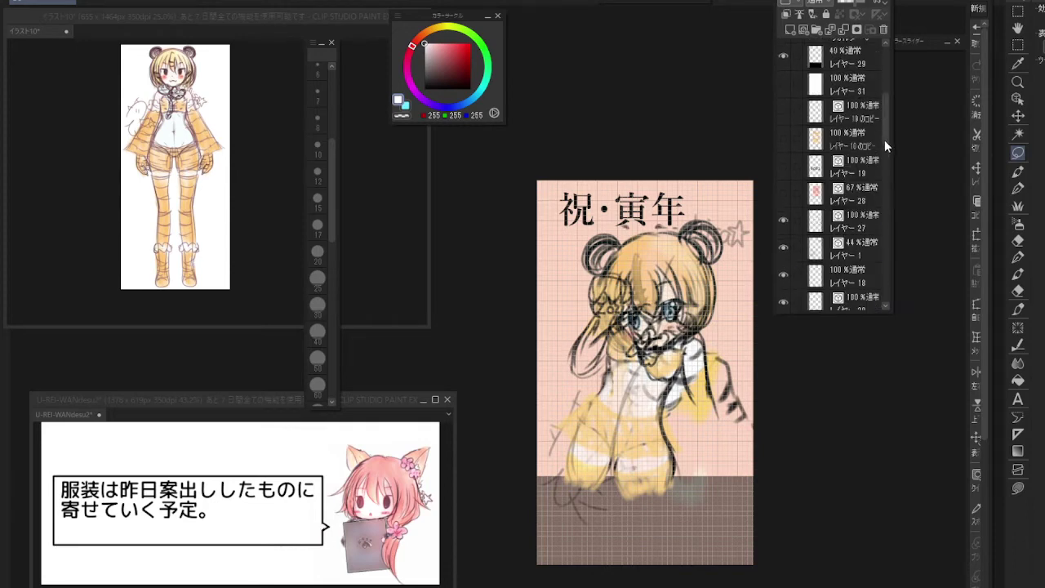
{"action": "left_click", "coordinate": [884, 96]}
{"action": "left_click_drag", "start_coordinate": [883, 95], "coordinate": [878, 155]}
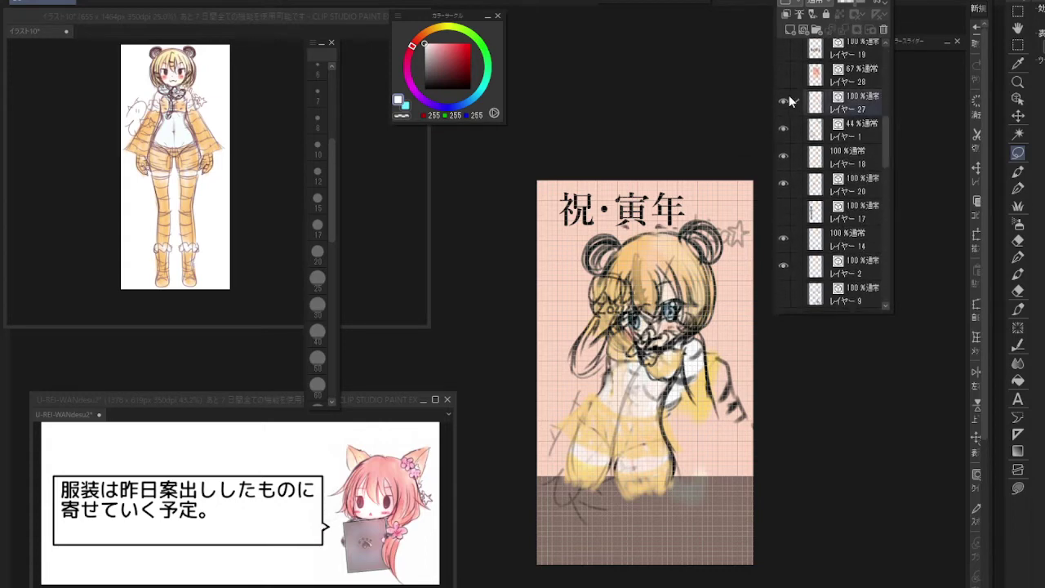
{"action": "left_click", "coordinate": [782, 102]}
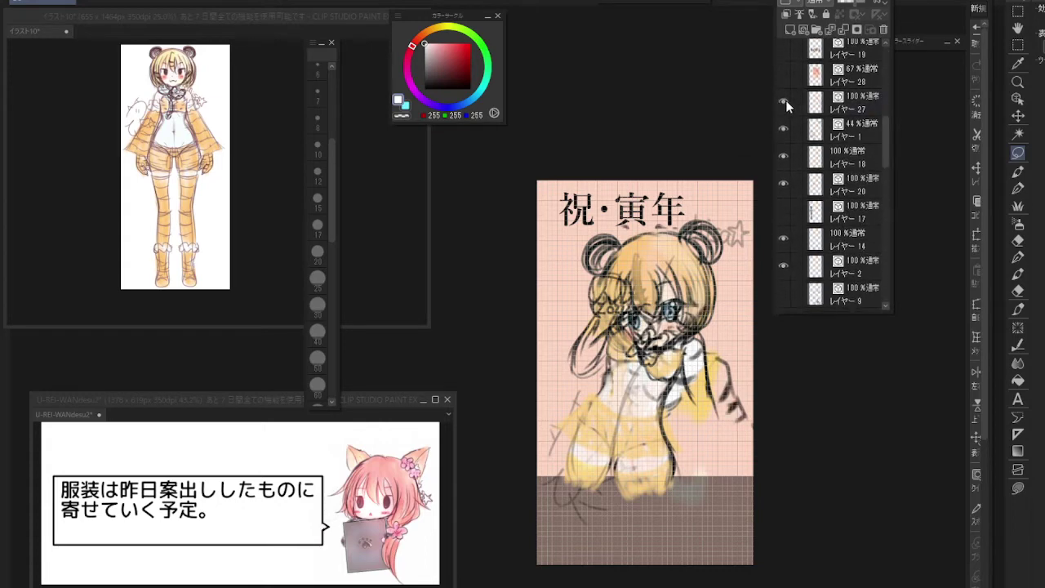
{"action": "left_click", "coordinate": [871, 102]}
{"action": "left_click_drag", "start_coordinate": [870, 102], "coordinate": [867, 226]}
Move レイヤー 20 down the layer stack into フォルダー 5, above レイヤー 27
{"action": "scroll", "coordinate": [808, 164], "scroll_direction": "up", "scroll_amount": 3}
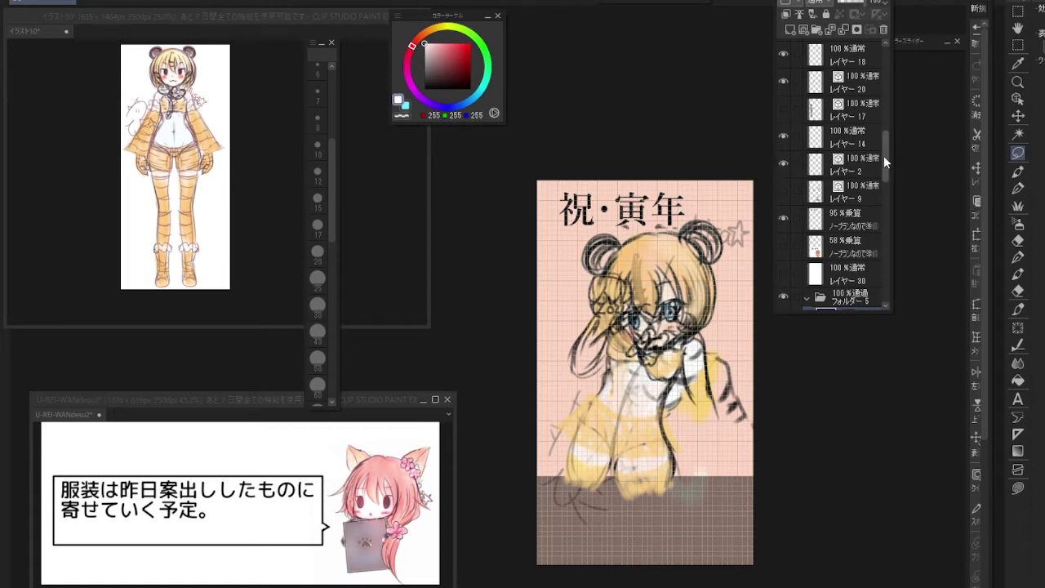
{"action": "scroll", "coordinate": [784, 159], "scroll_direction": "up", "scroll_amount": 2}
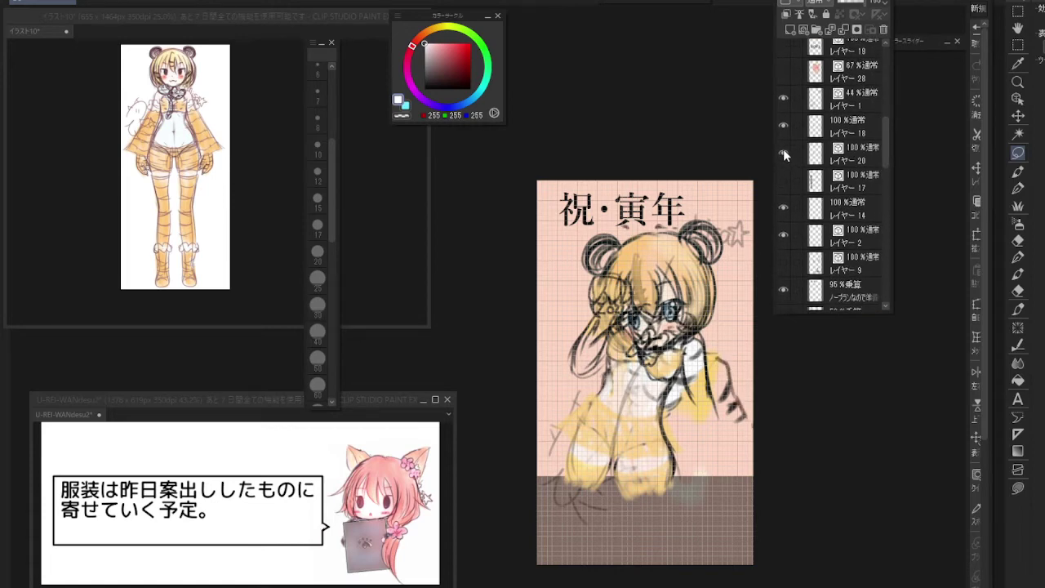
{"action": "left_click_drag", "start_coordinate": [853, 157], "coordinate": [856, 133]}
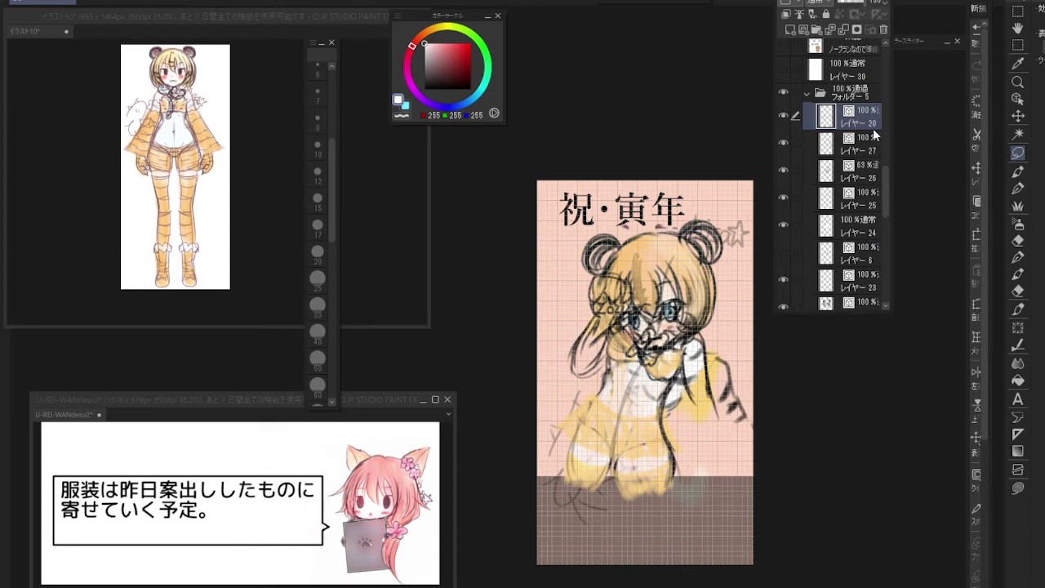
Compare the sketch with フォルダー 5 repeatedly hidden and shown to check which parts the folder holds
{"action": "left_click", "coordinate": [783, 95]}
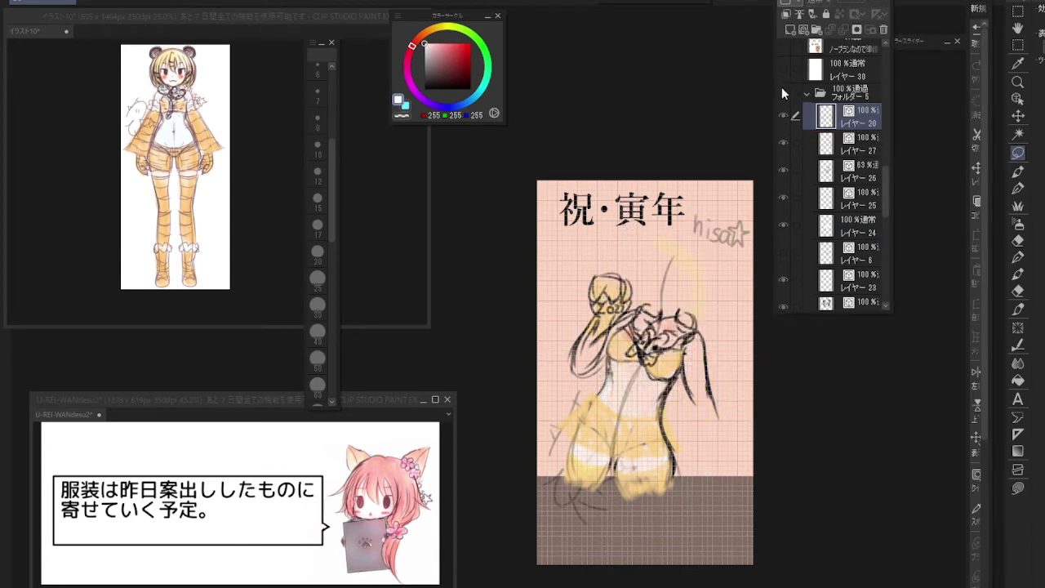
{"action": "left_click", "coordinate": [783, 90]}
{"action": "left_click", "coordinate": [784, 90]}
{"action": "left_click", "coordinate": [785, 89]}
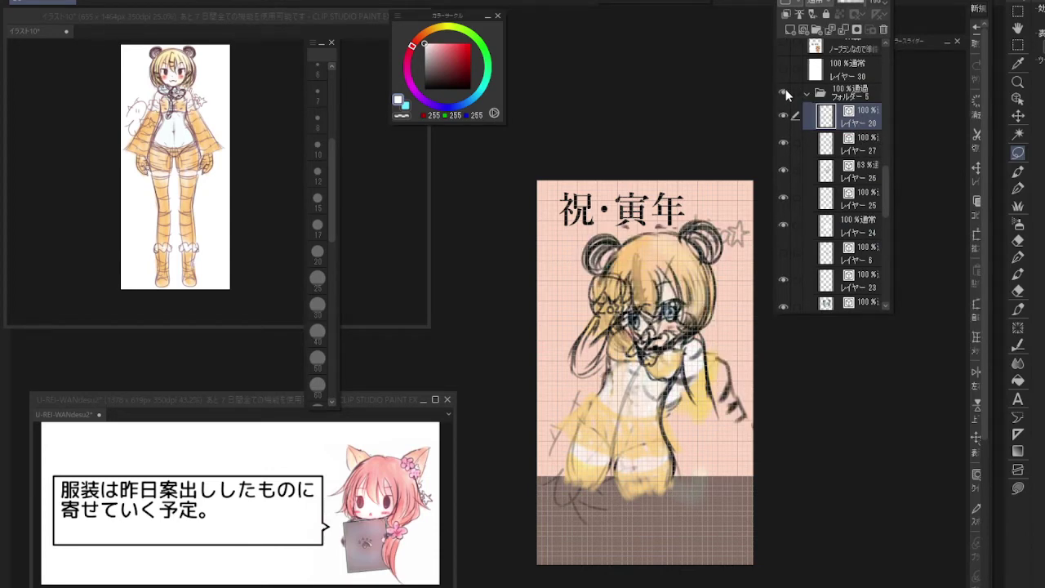
{"action": "left_click", "coordinate": [785, 89]}
{"action": "left_click", "coordinate": [785, 88]}
{"action": "left_click", "coordinate": [785, 88]}
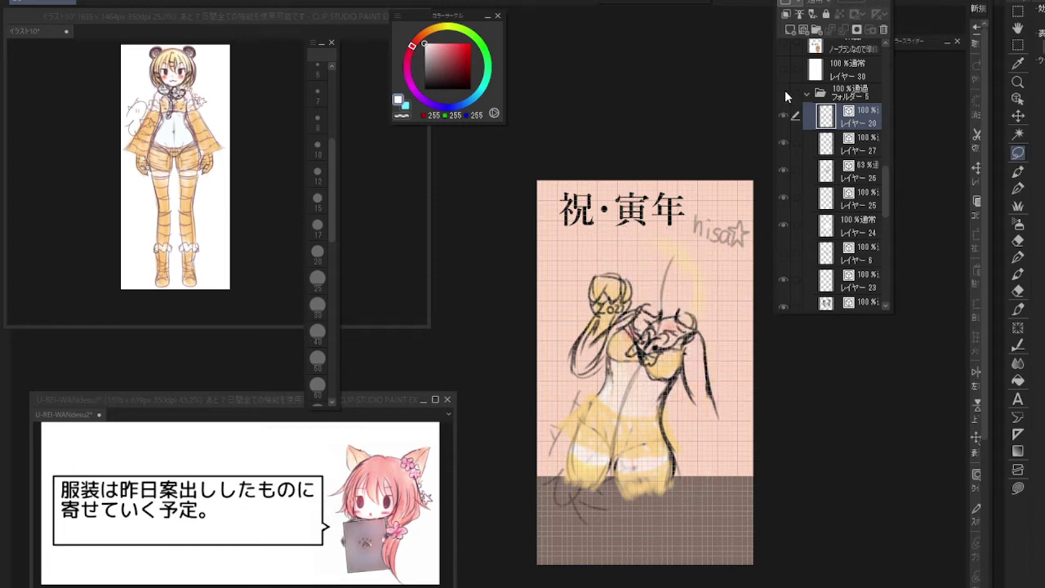
{"action": "left_click", "coordinate": [785, 91]}
Duplicate フォルダー 5, collapse both folders and hide the copy
{"action": "left_click", "coordinate": [852, 91]}
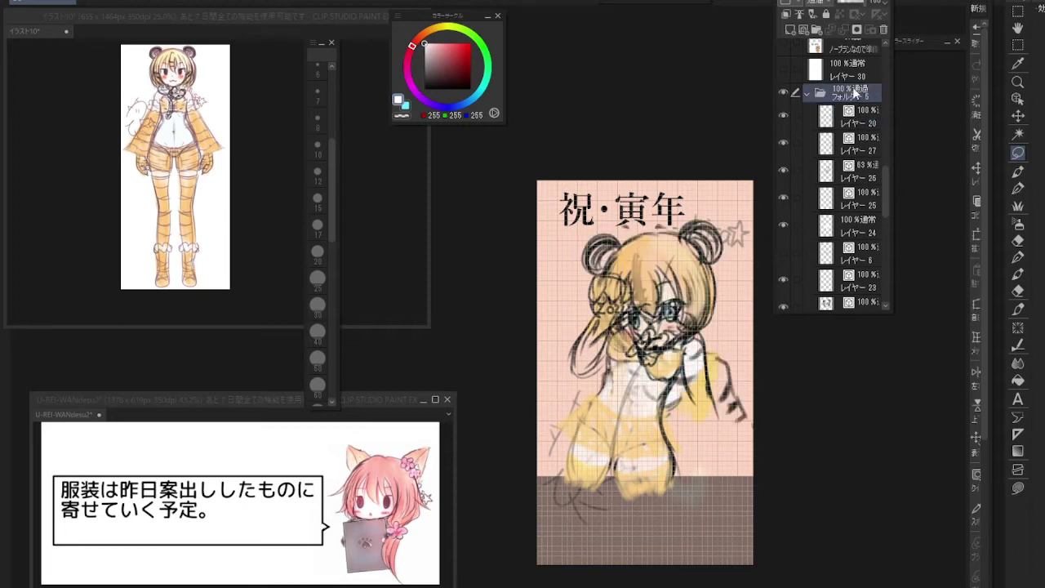
{"action": "right_click", "coordinate": [864, 92]}
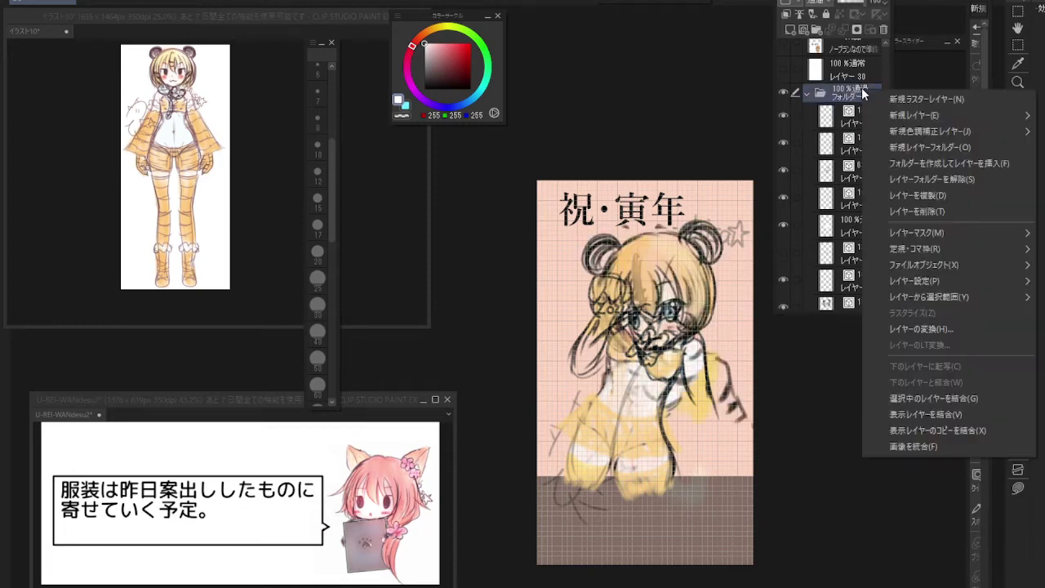
{"action": "left_click", "coordinate": [917, 193]}
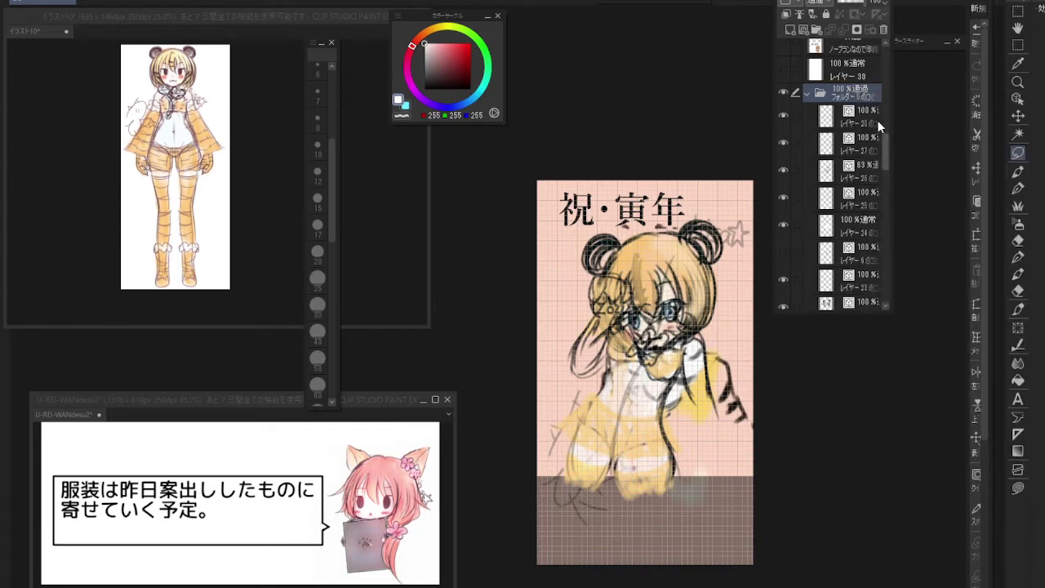
{"action": "left_click", "coordinate": [808, 92]}
{"action": "left_click", "coordinate": [807, 110]}
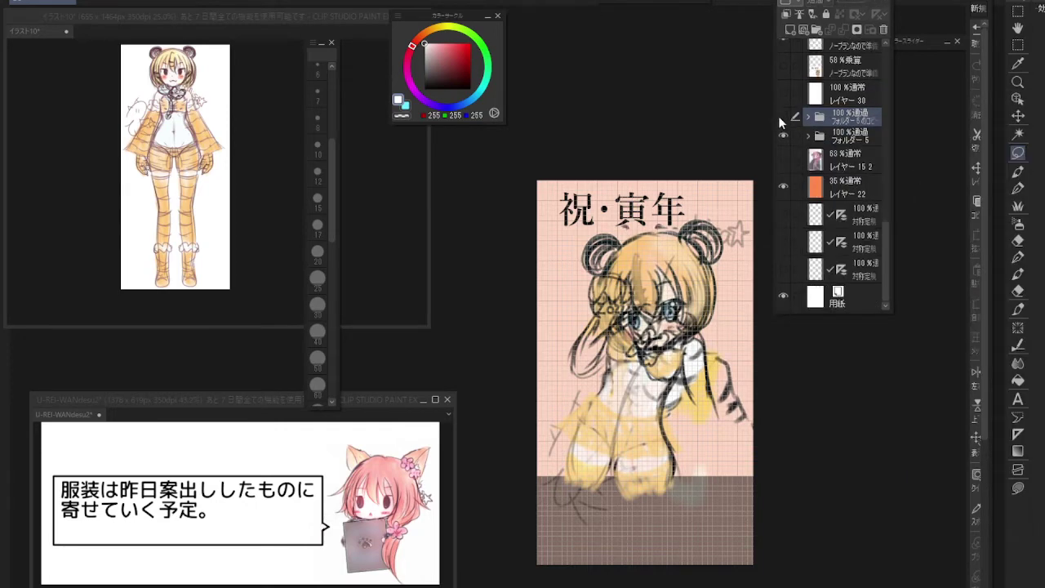
Transform the original フォルダー 5: shrink it, rotate it clockwise and place the head upright above the body sketch's shoulders, applying the change
{"action": "left_click", "coordinate": [845, 137]}
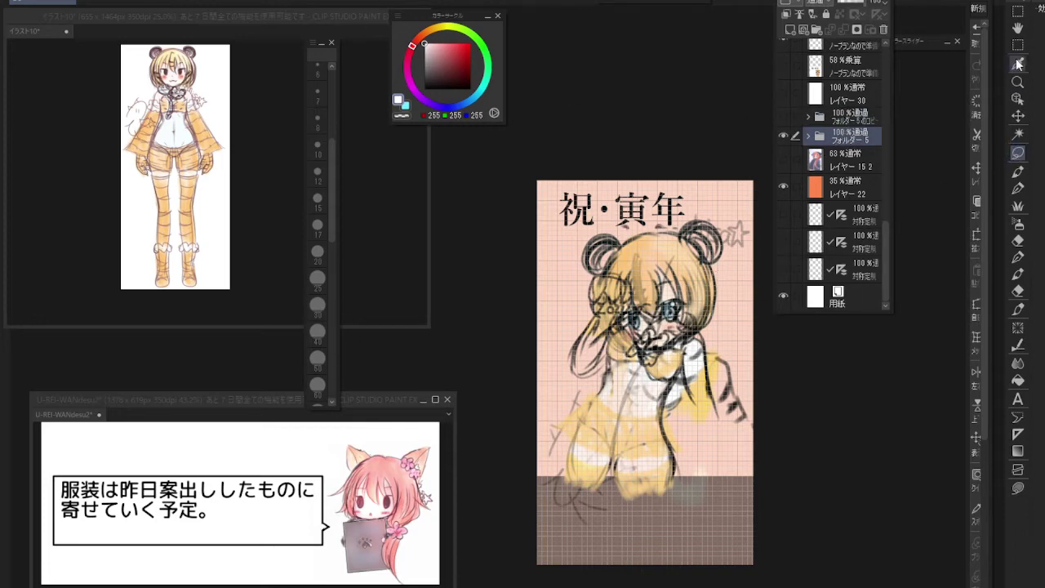
{"action": "left_click", "coordinate": [977, 234]}
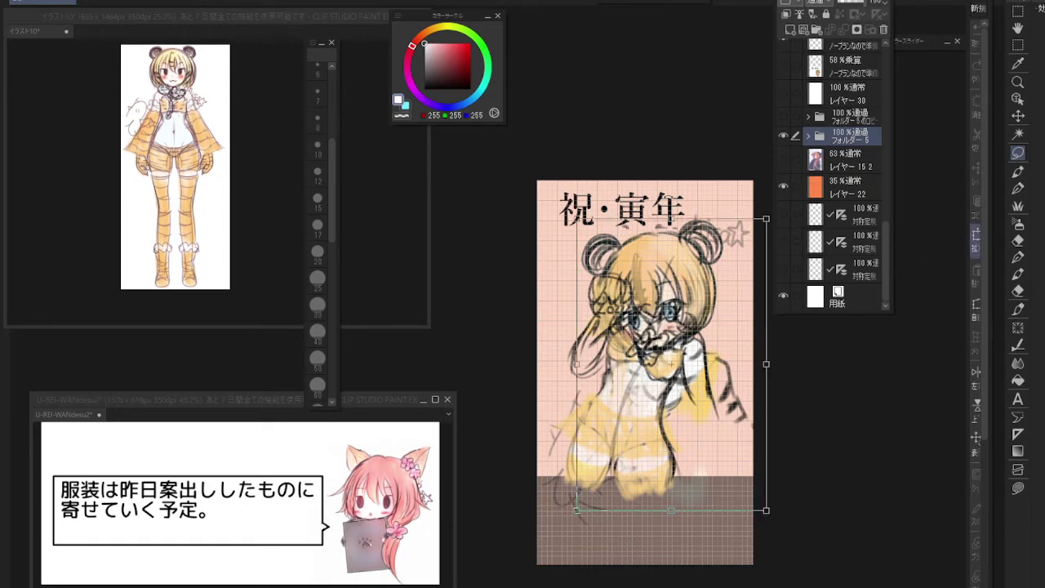
{"action": "left_click_drag", "start_coordinate": [724, 201], "coordinate": [700, 304]}
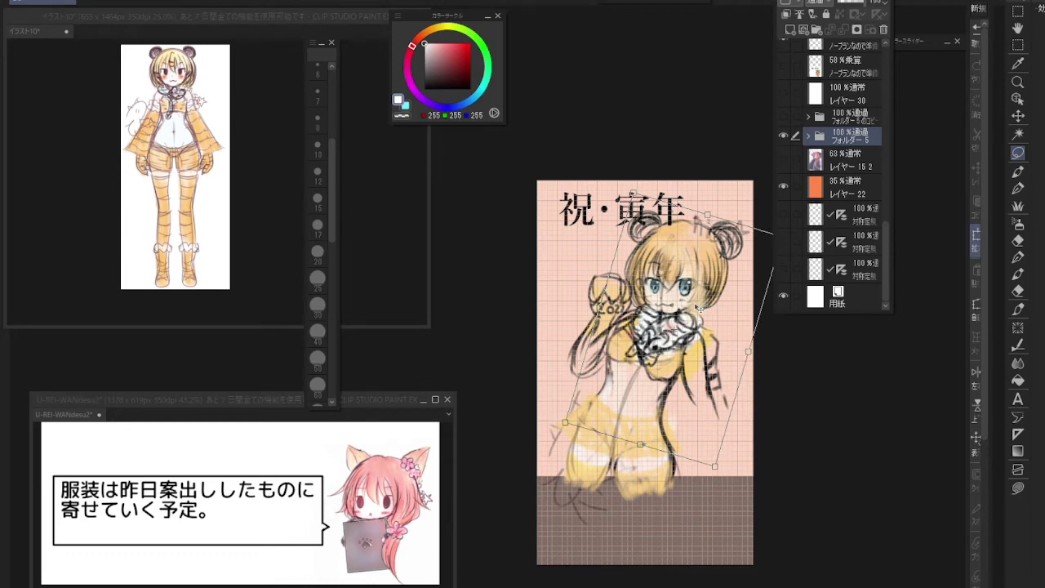
{"action": "left_click", "coordinate": [839, 137]}
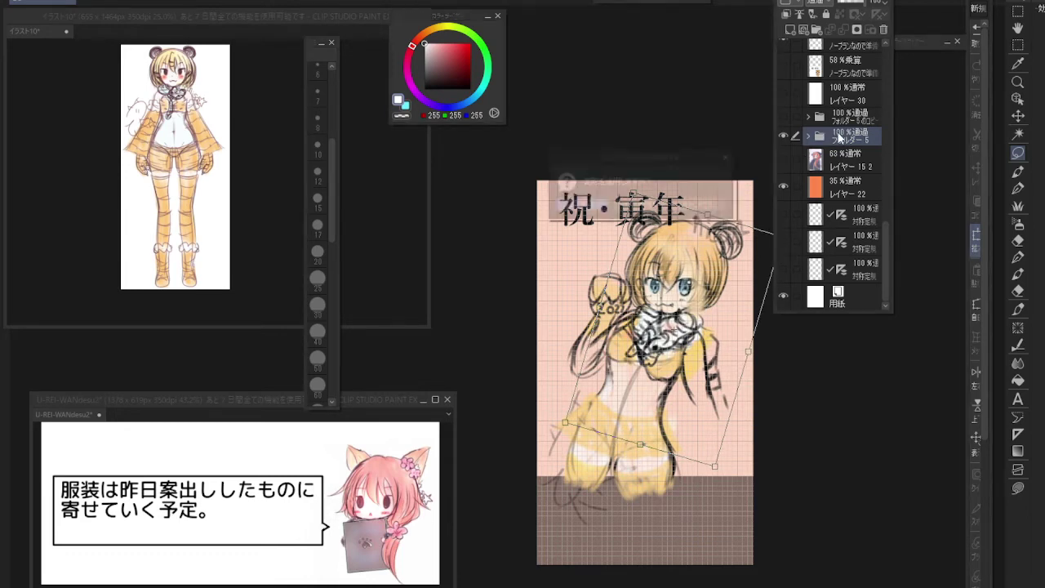
{"action": "left_click", "coordinate": [600, 207]}
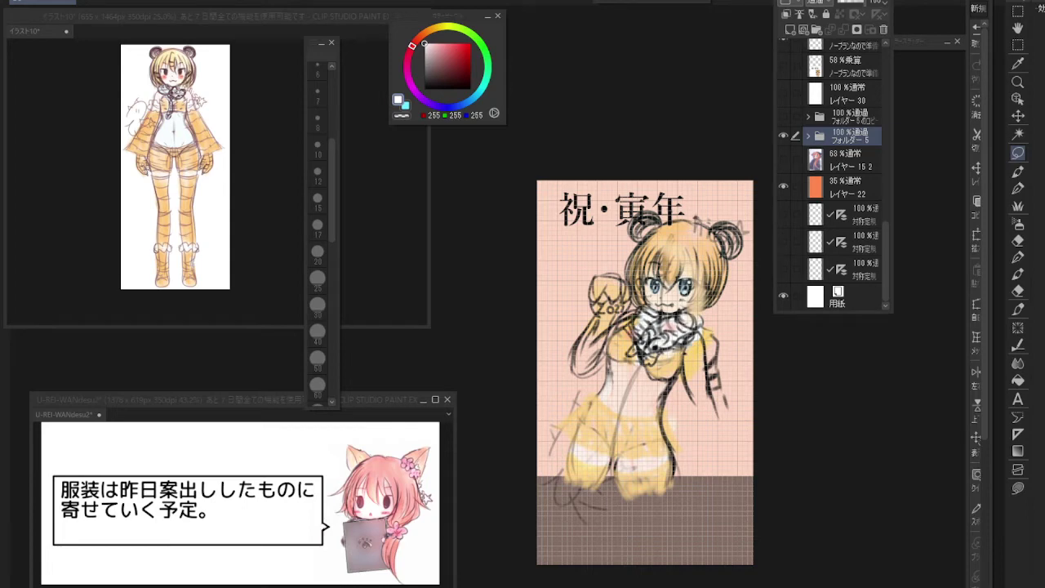
Rotate フォルダー 5 slightly further clockwise, shift the head a little to the right, and apply the transformation
{"action": "left_click", "coordinate": [974, 237]}
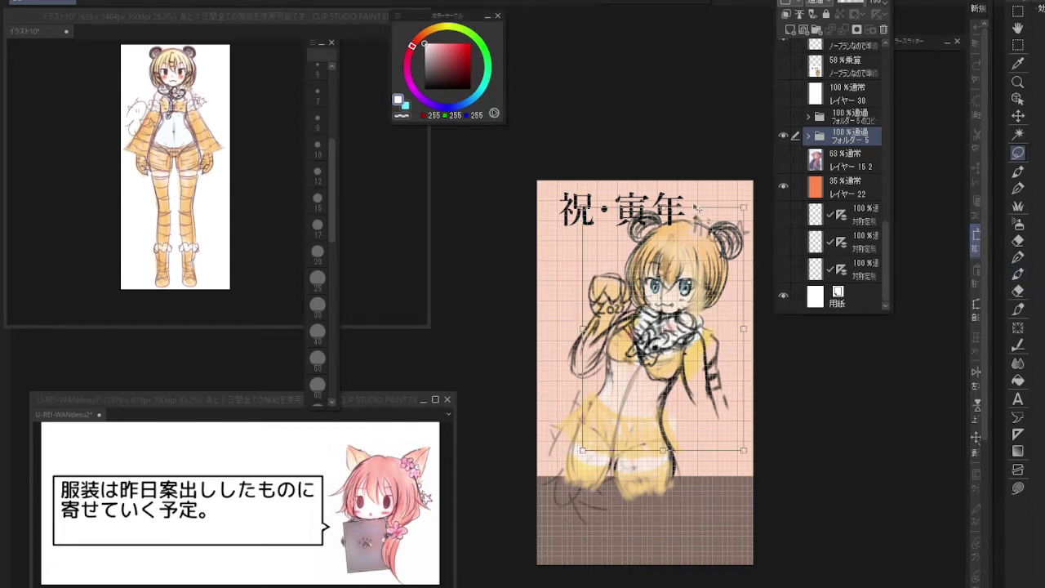
{"action": "mouse_move", "coordinate": [693, 198]}
{"action": "left_mouse_down"}
{"action": "mouse_move", "coordinate": [705, 204]}
{"action": "mouse_move", "coordinate": [698, 199]}
{"action": "left_mouse_up"}
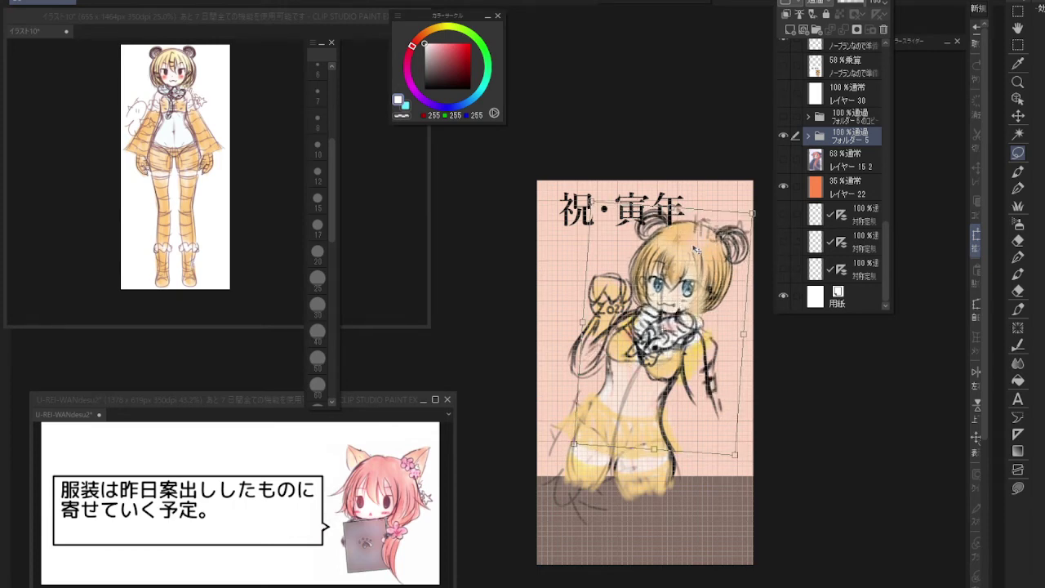
{"action": "left_click", "coordinate": [865, 140]}
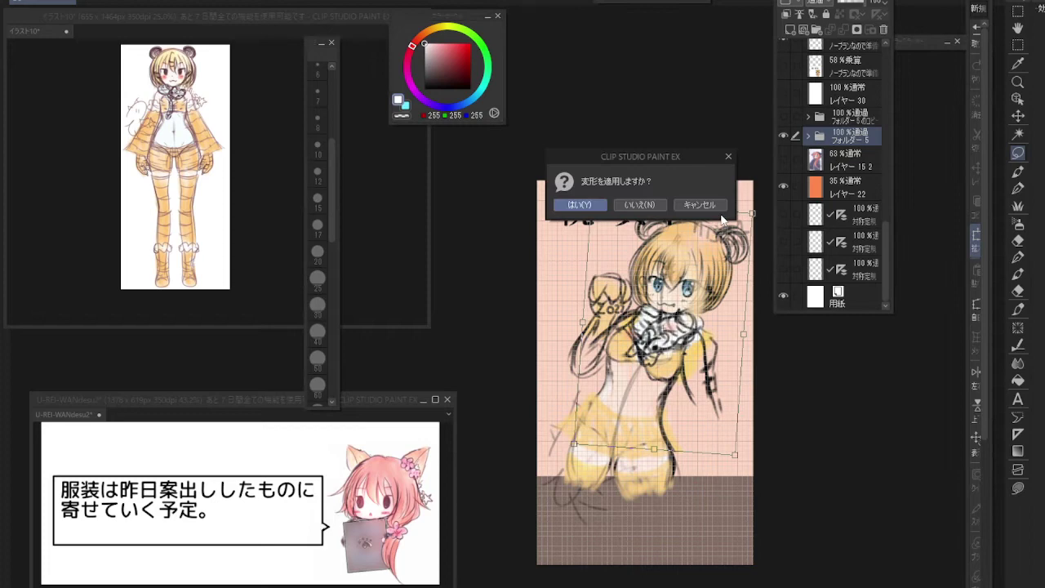
{"action": "left_click", "coordinate": [588, 208]}
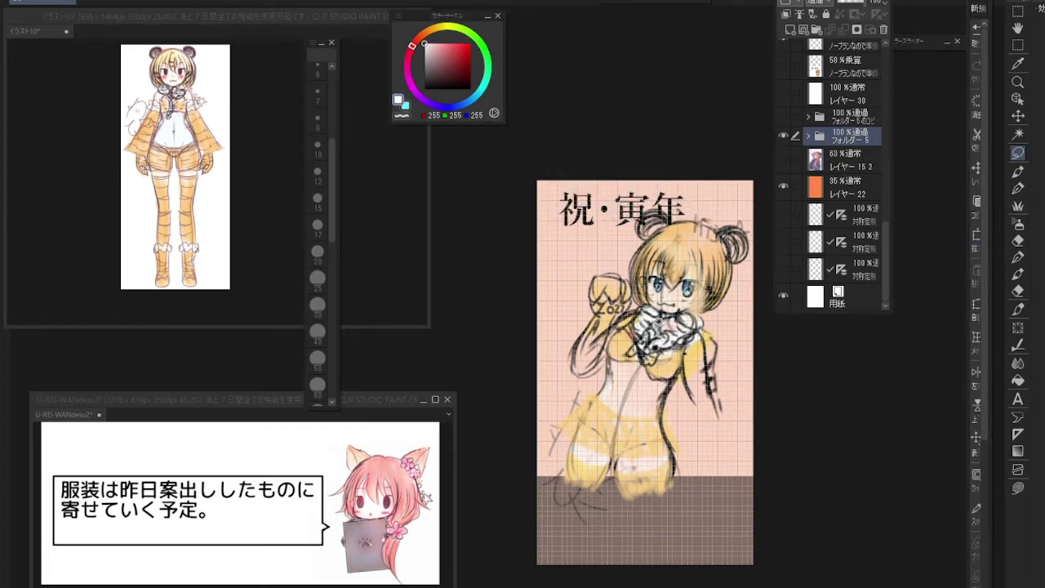
Move フォルダー 5 up the layer stack to directly above フォルダー 2
{"action": "scroll", "coordinate": [721, 352], "scroll_direction": "up", "scroll_amount": 1}
{"action": "scroll", "coordinate": [722, 353], "scroll_direction": "up", "scroll_amount": 1}
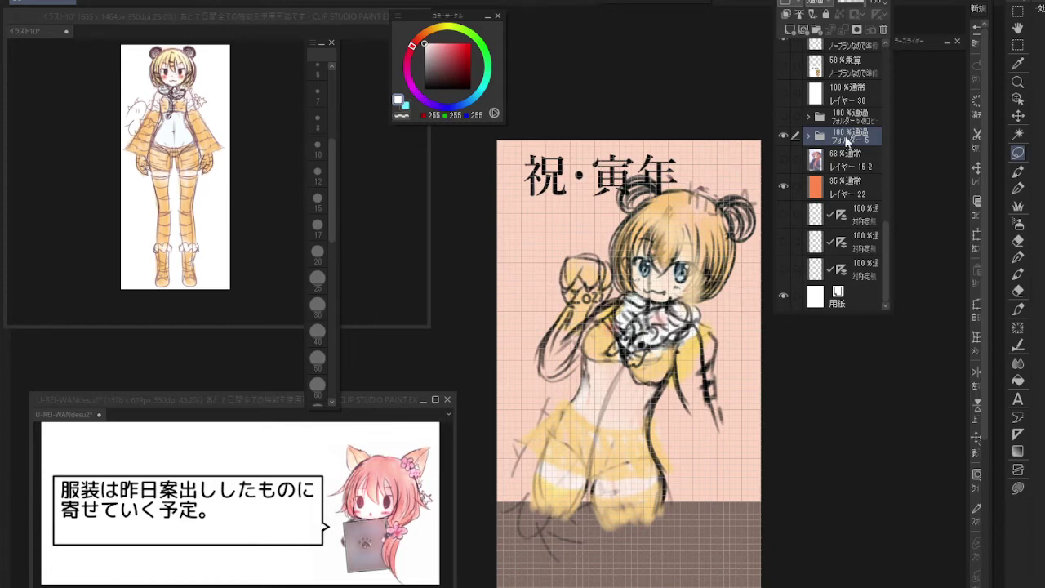
{"action": "scroll", "coordinate": [855, 141], "scroll_direction": "up", "scroll_amount": 2}
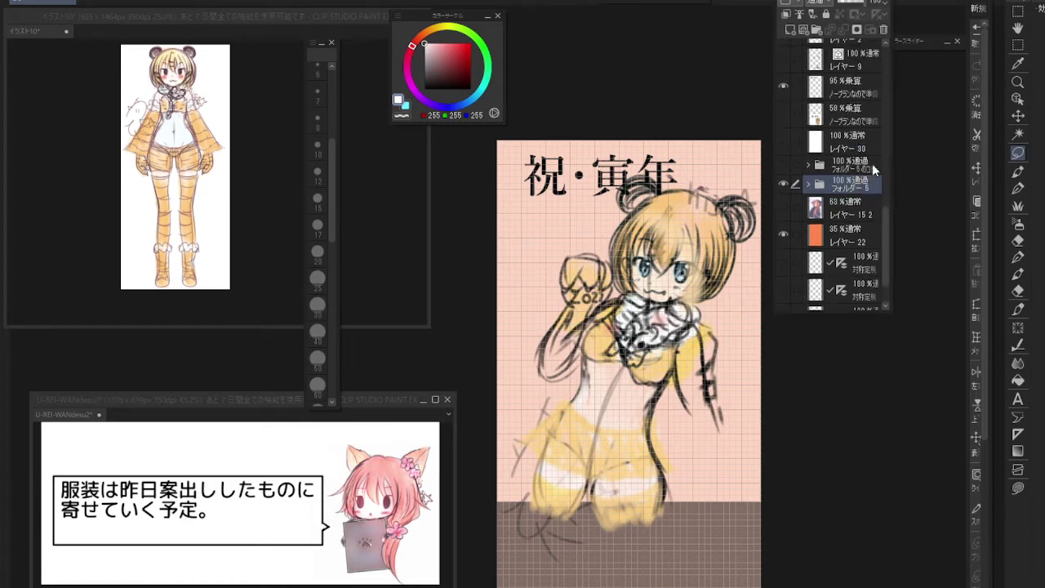
{"action": "left_click_drag", "start_coordinate": [872, 165], "coordinate": [859, 81]}
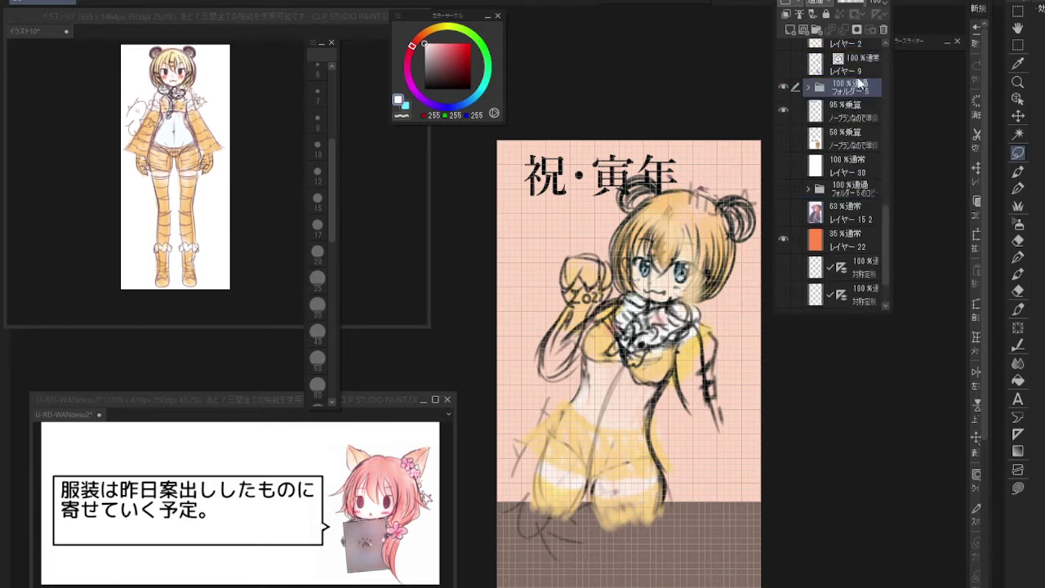
{"action": "scroll", "coordinate": [882, 212], "scroll_direction": "up", "scroll_amount": 2}
{"action": "left_click_drag", "start_coordinate": [877, 185], "coordinate": [867, 140]}
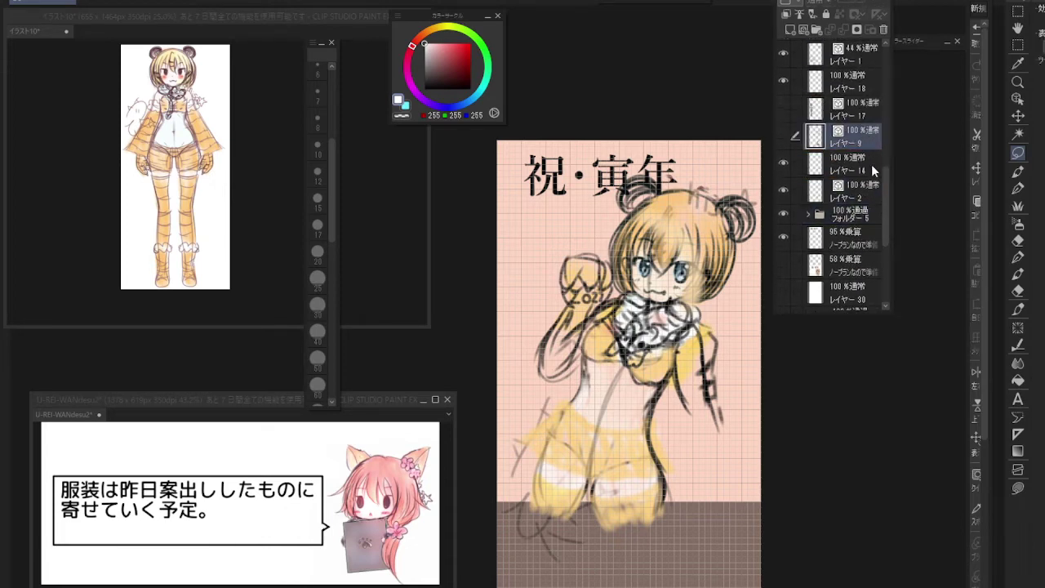
{"action": "left_click_drag", "start_coordinate": [886, 181], "coordinate": [887, 158]}
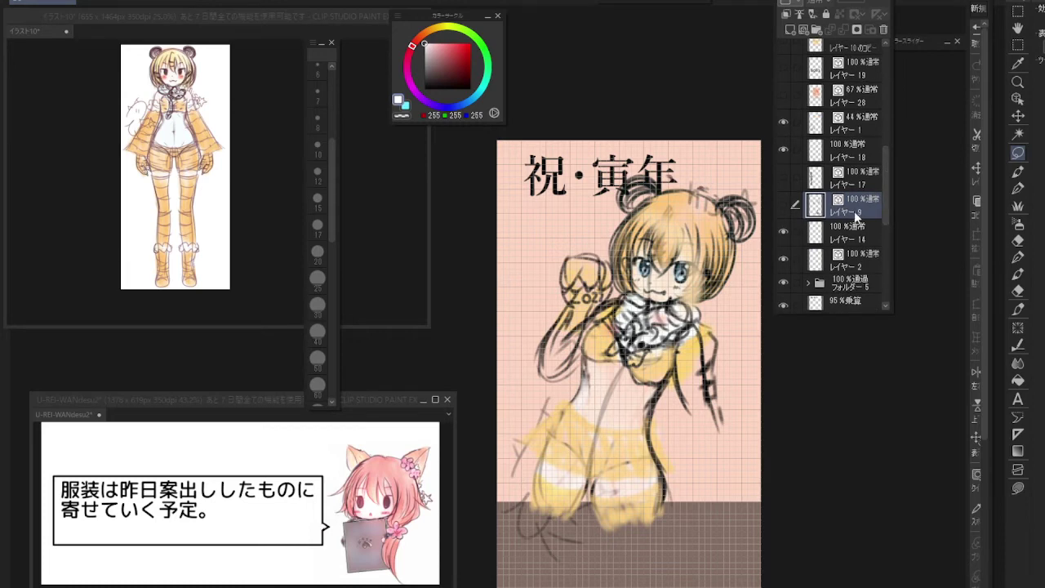
{"action": "left_click", "coordinate": [784, 283]}
{"action": "left_click", "coordinate": [785, 283]}
{"action": "left_click", "coordinate": [846, 282]}
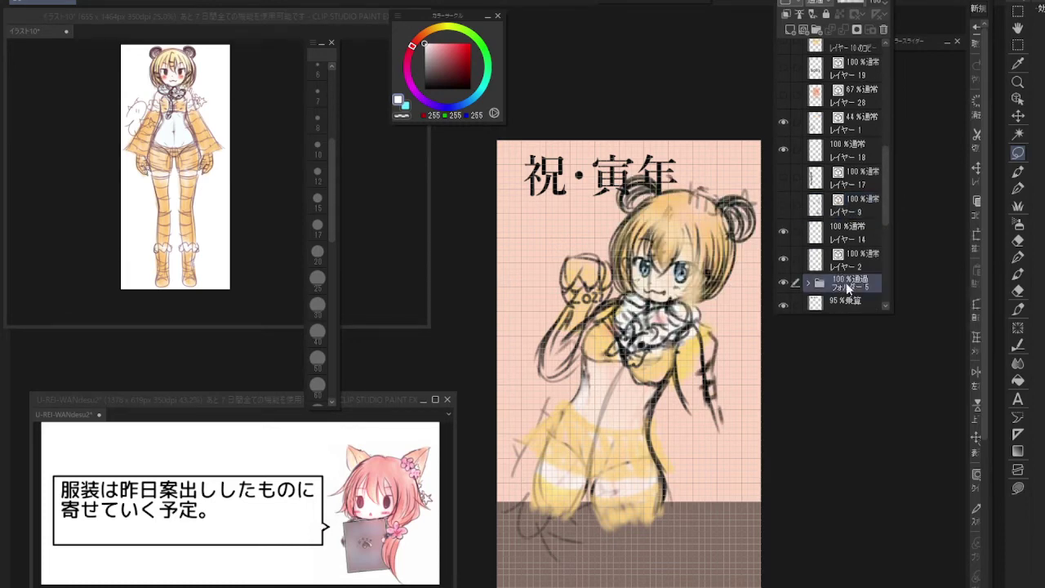
{"action": "left_click_drag", "start_coordinate": [852, 268], "coordinate": [859, 105]}
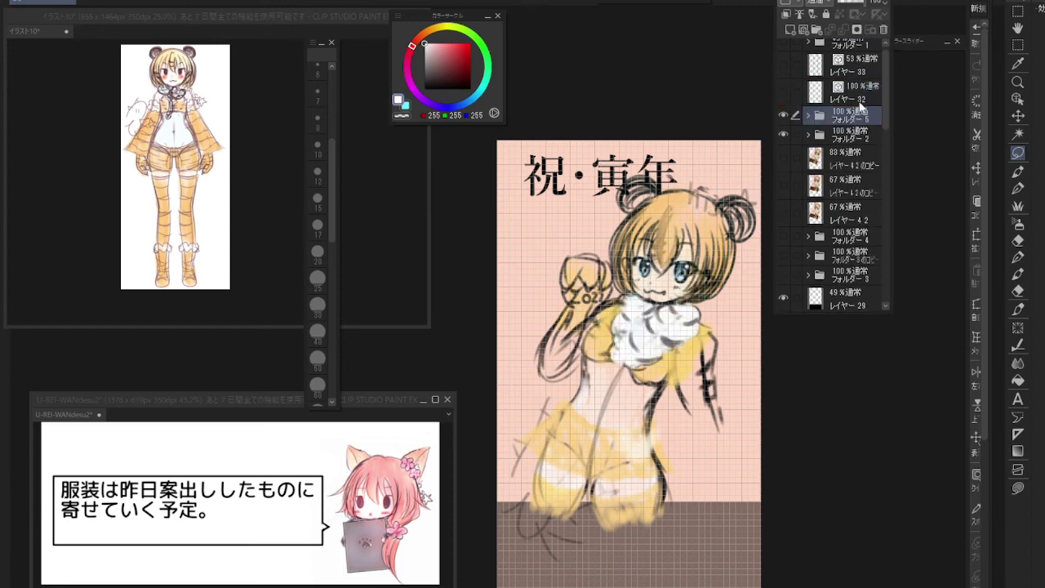
Show the 83% レイヤー 4 2 のコピー composite as a reference and lower フォルダー 5's opacity to 46%
{"action": "left_click", "coordinate": [783, 159]}
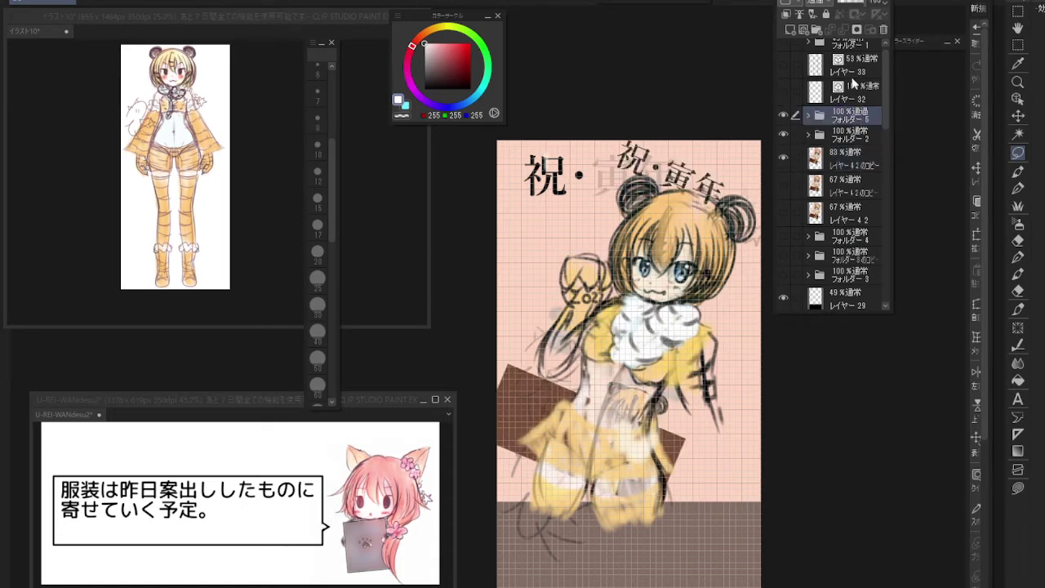
{"action": "left_click", "coordinate": [851, 4]}
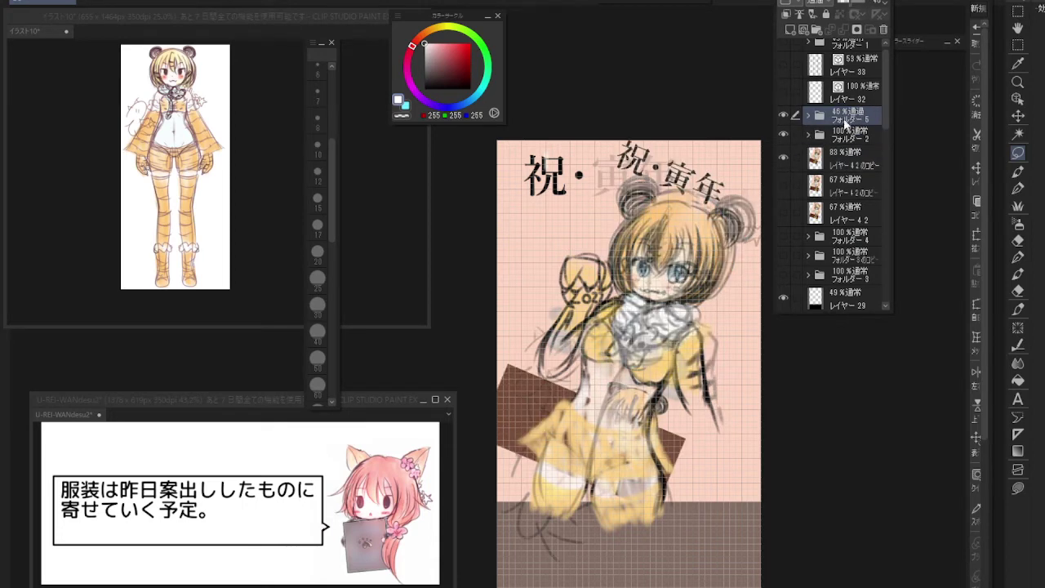
{"action": "left_click", "coordinate": [845, 159]}
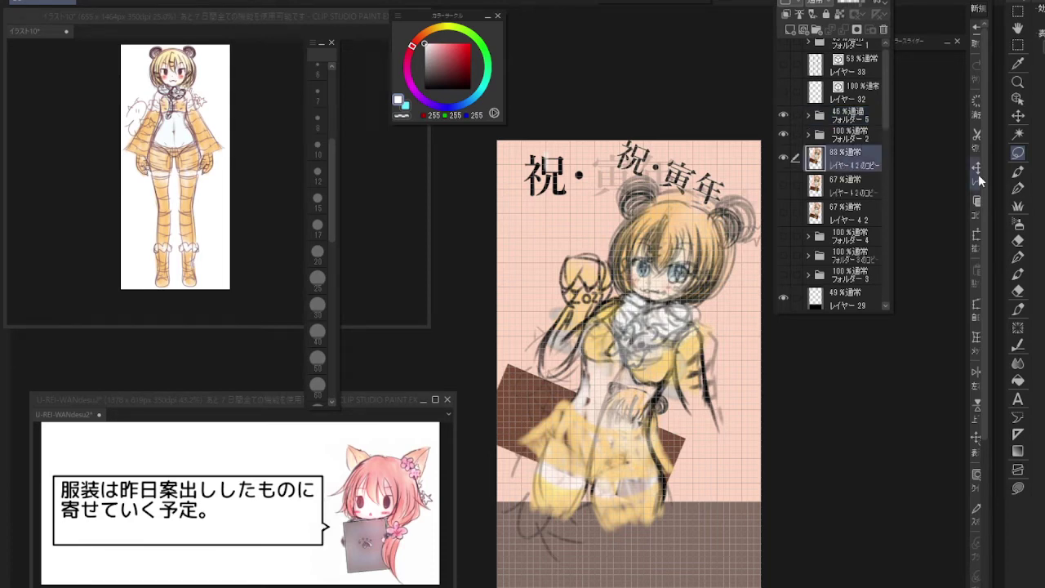
{"action": "key", "text": "ctrl+t"}
{"action": "left_click_drag", "start_coordinate": [676, 102], "coordinate": [678, 99]}
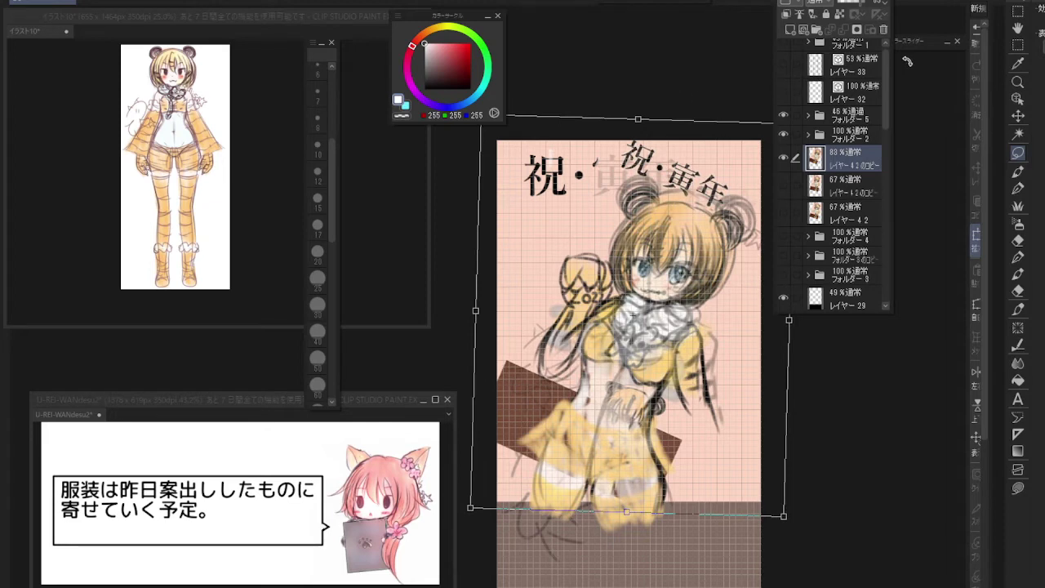
{"action": "left_click", "coordinate": [978, 36]}
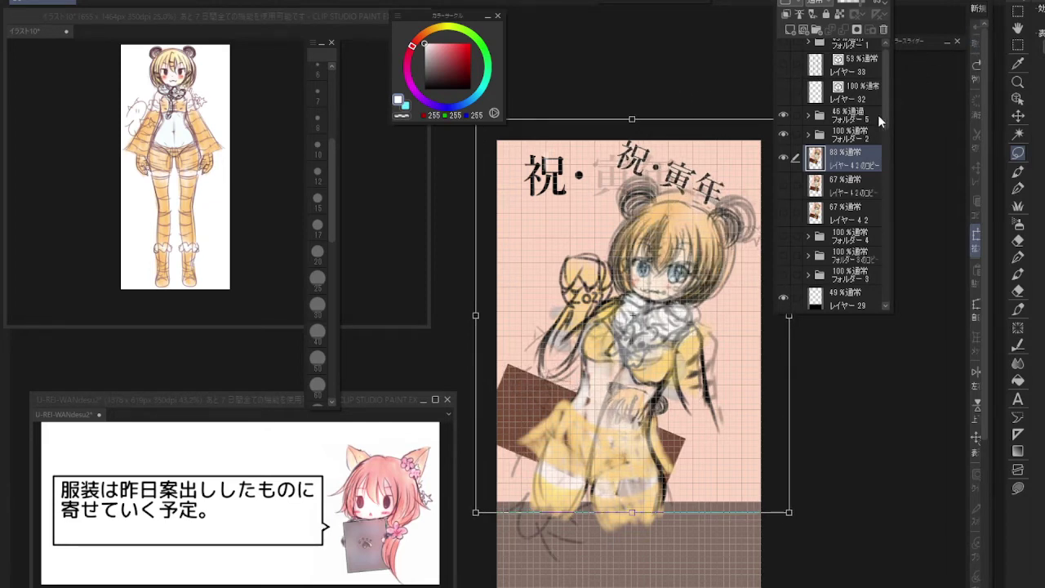
{"action": "left_click", "coordinate": [788, 155]}
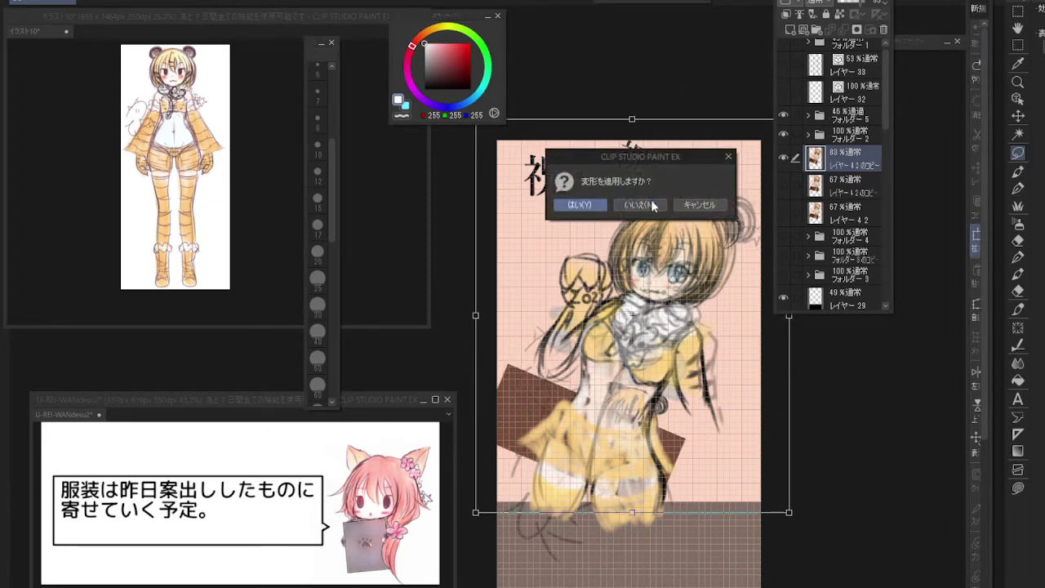
{"action": "left_click", "coordinate": [650, 201]}
Compare フォルダー 5's head placement with the 83% and upper 67% composite layers, keeping the 83% one shown
{"action": "left_click", "coordinate": [784, 156]}
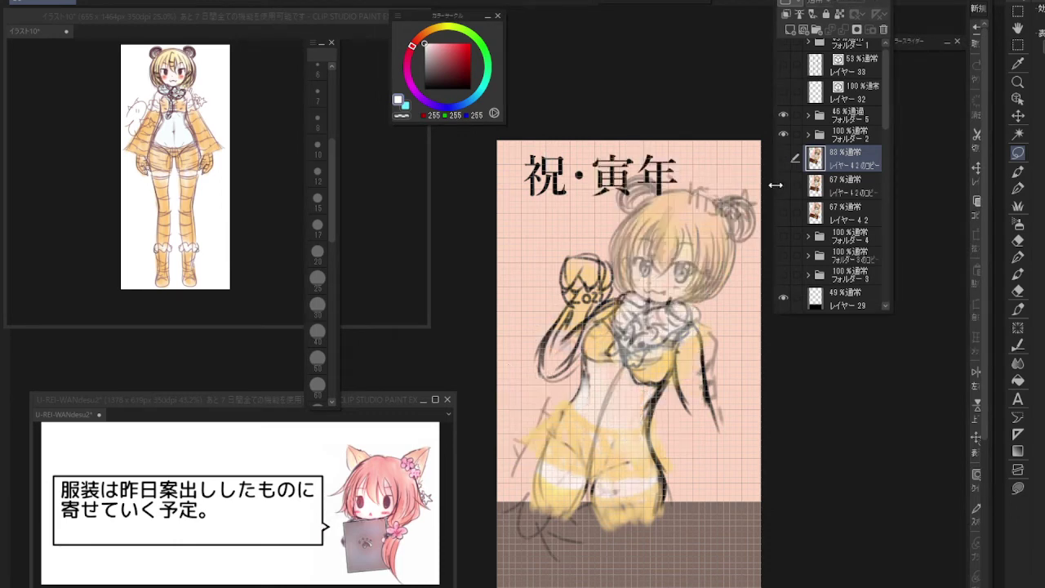
{"action": "left_click", "coordinate": [782, 187]}
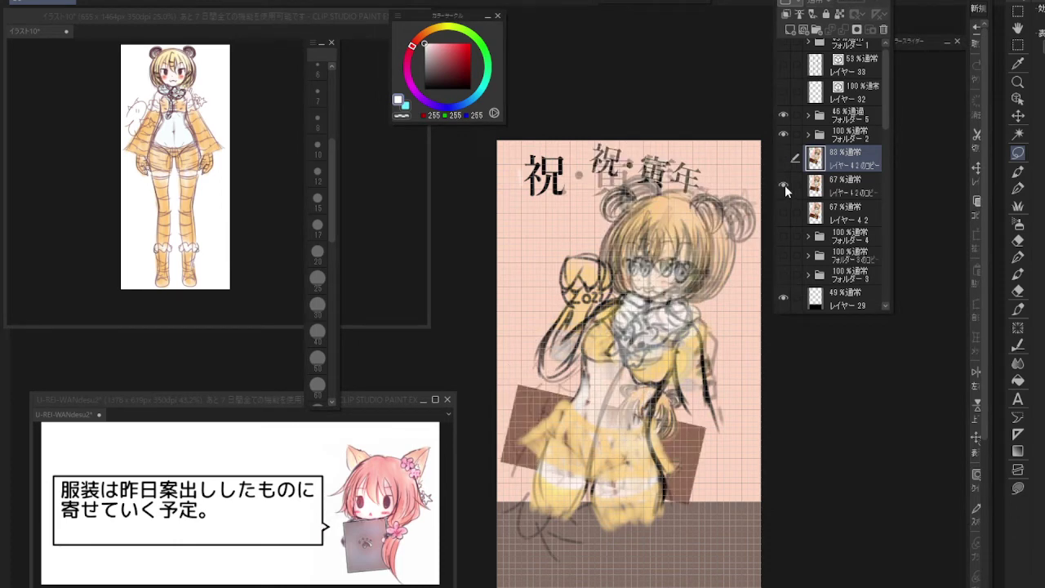
{"action": "left_click", "coordinate": [784, 184]}
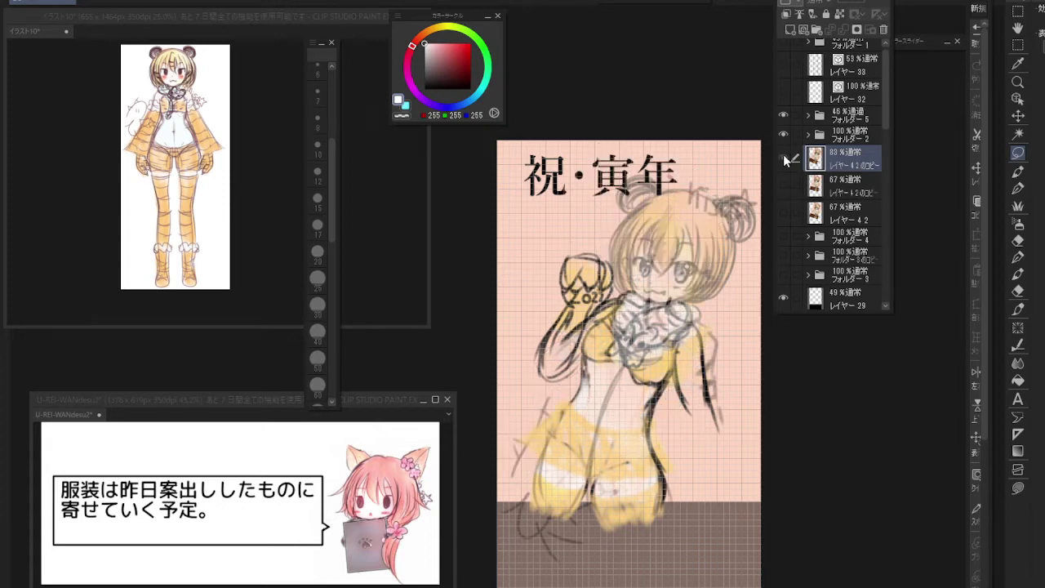
{"action": "left_click", "coordinate": [783, 154]}
{"action": "left_click", "coordinate": [783, 154]}
{"action": "left_click", "coordinate": [783, 154]}
Shrink フォルダー 5 slightly, align the head with the one in the 83% composite, and apply the transformation
{"action": "left_click", "coordinate": [831, 111]}
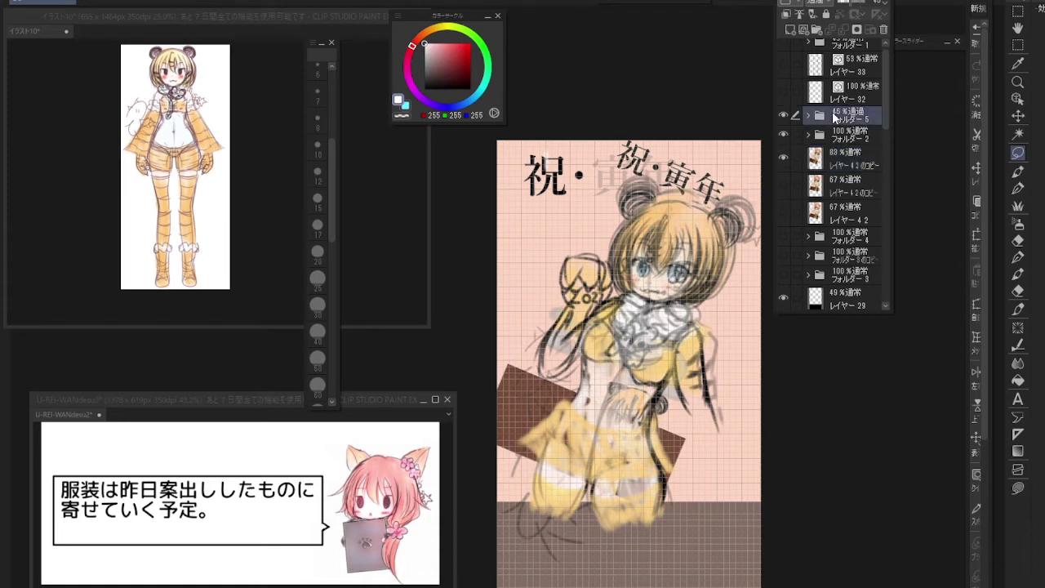
{"action": "left_click", "coordinate": [979, 232]}
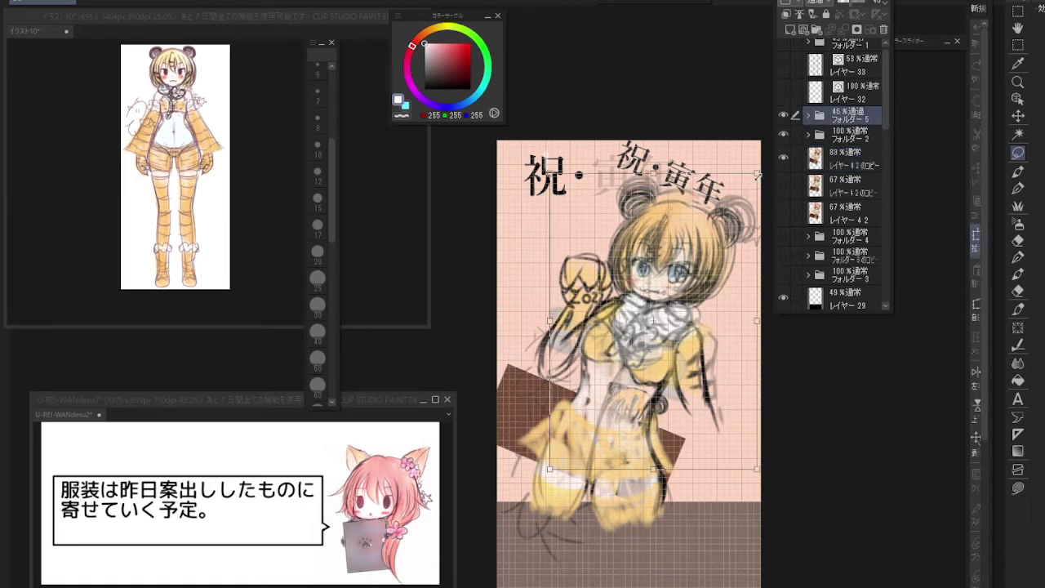
{"action": "left_click_drag", "start_coordinate": [758, 175], "coordinate": [721, 196]}
{"action": "left_click_drag", "start_coordinate": [715, 256], "coordinate": [719, 241]}
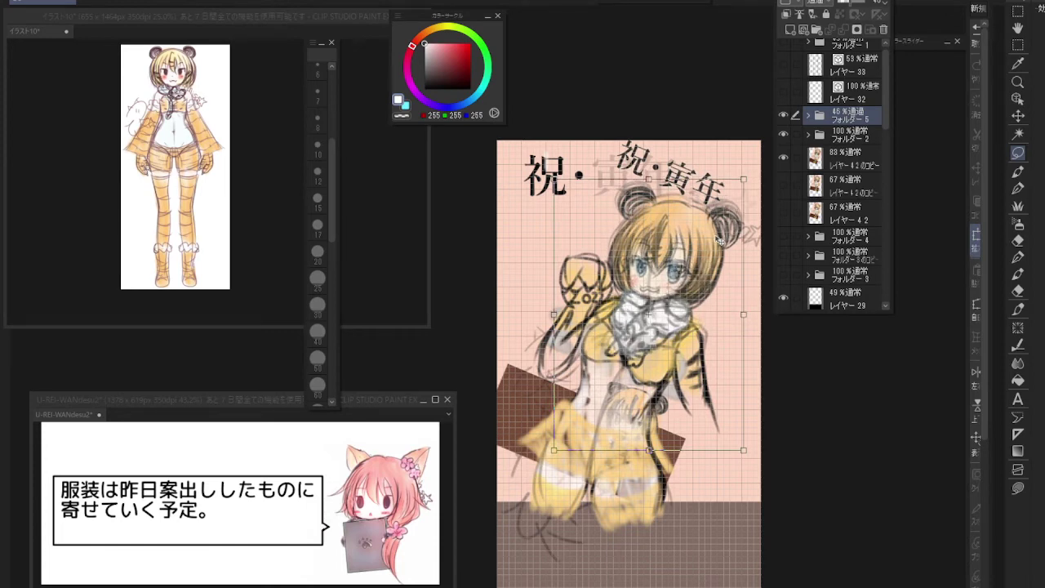
{"action": "left_click", "coordinate": [841, 123]}
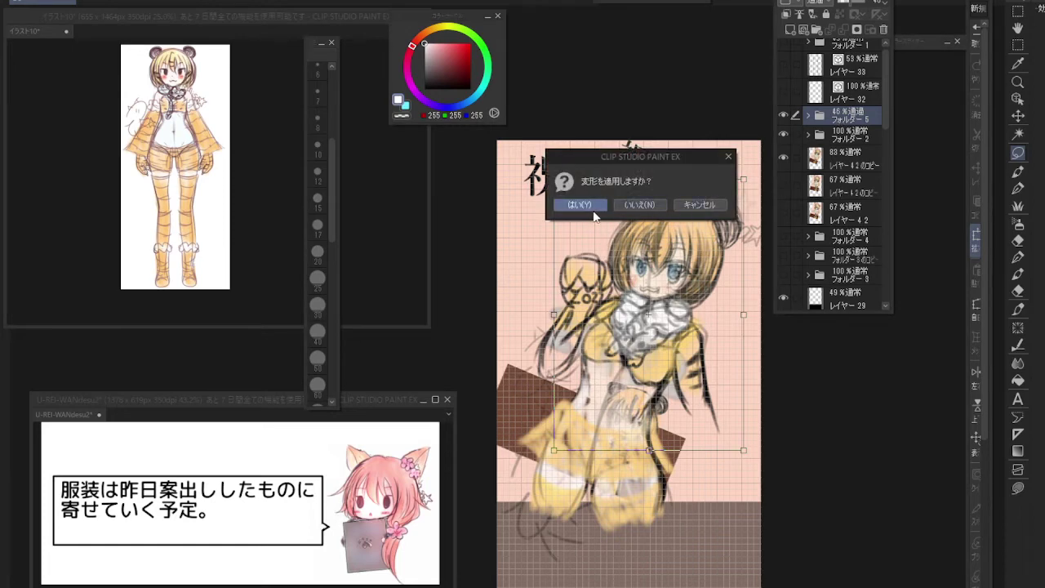
{"action": "left_click", "coordinate": [579, 205]}
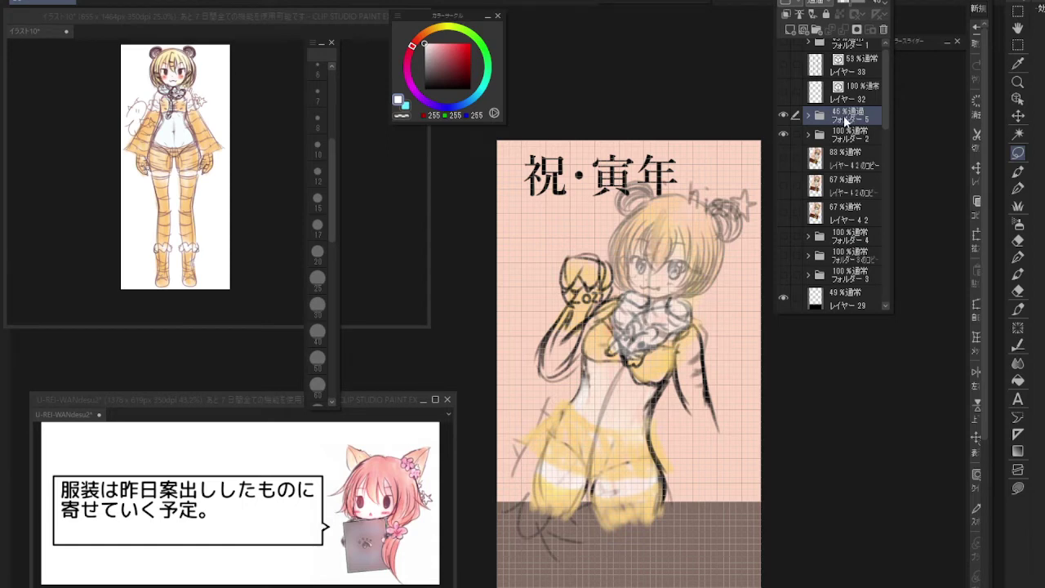
Transform フォルダー 5 with the aspect ratio unlocked: scale it to 96% width and 97% height, rotate it 3.5° clockwise, and apply the change
{"action": "left_click", "coordinate": [692, 3]}
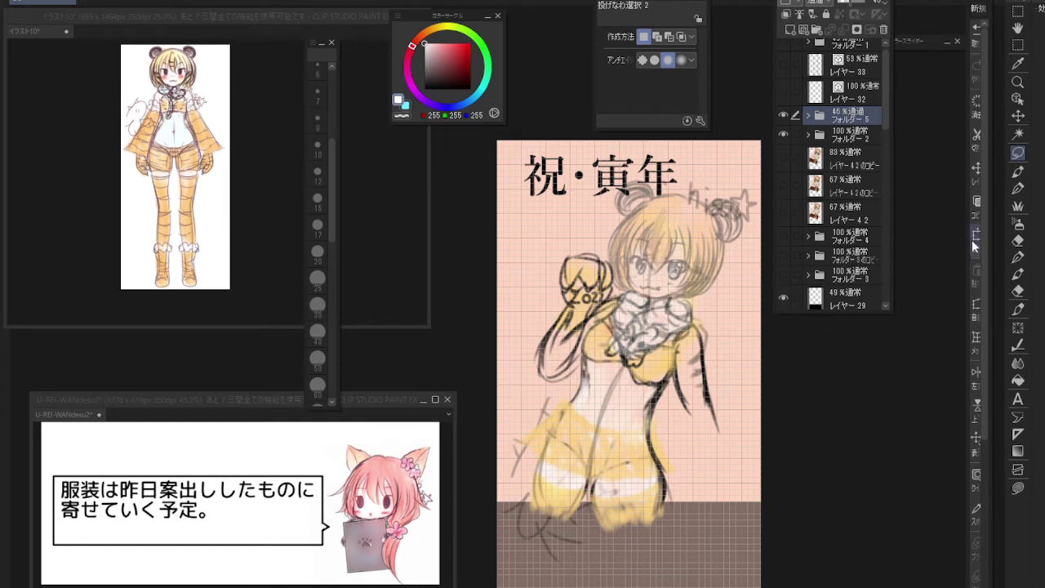
{"action": "key", "text": "ctrl+t"}
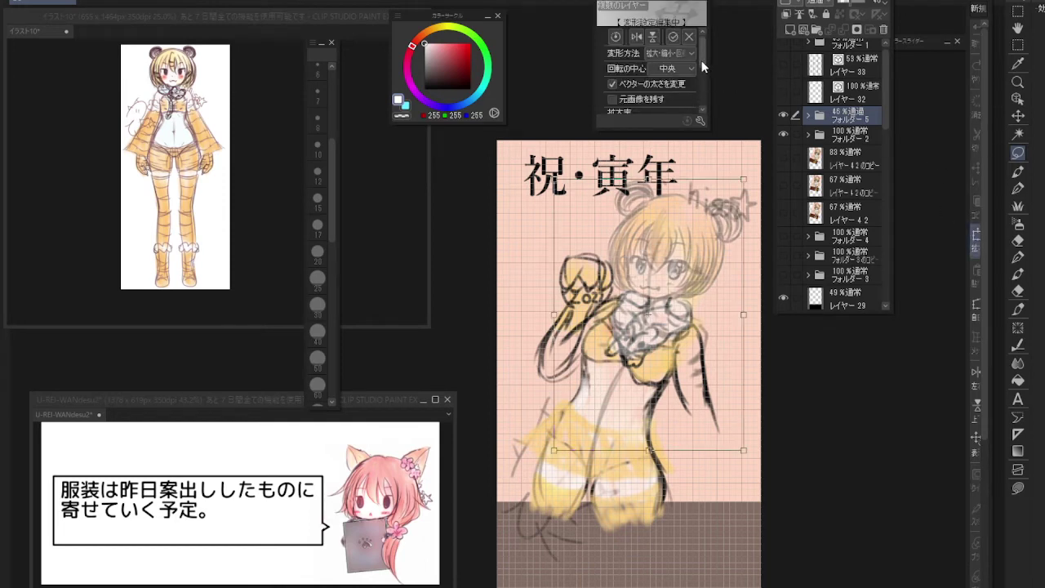
{"action": "left_click_drag", "start_coordinate": [702, 61], "coordinate": [698, 85]}
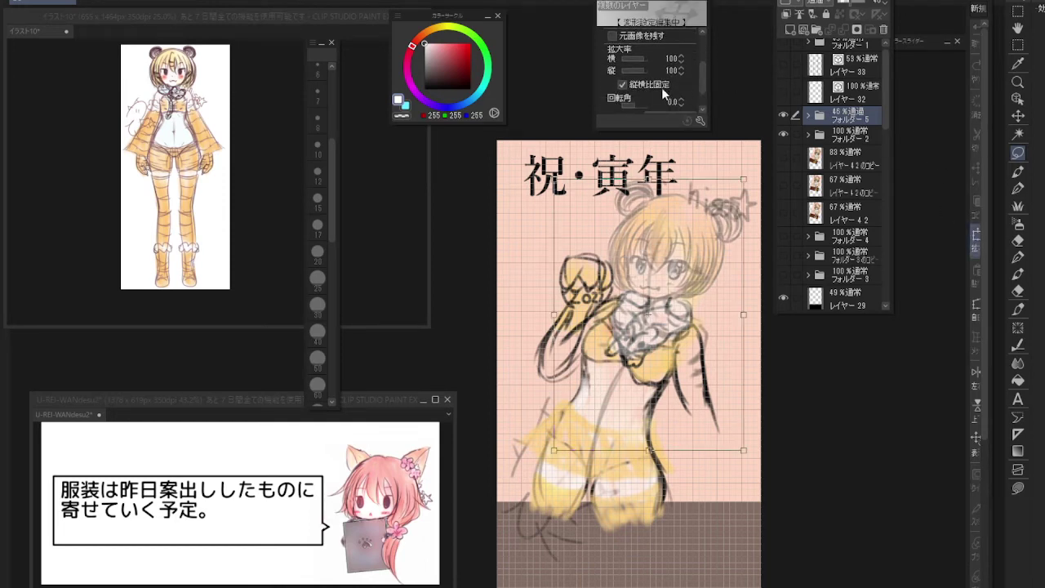
{"action": "left_click", "coordinate": [662, 89]}
{"action": "left_click_drag", "start_coordinate": [742, 178], "coordinate": [739, 181]}
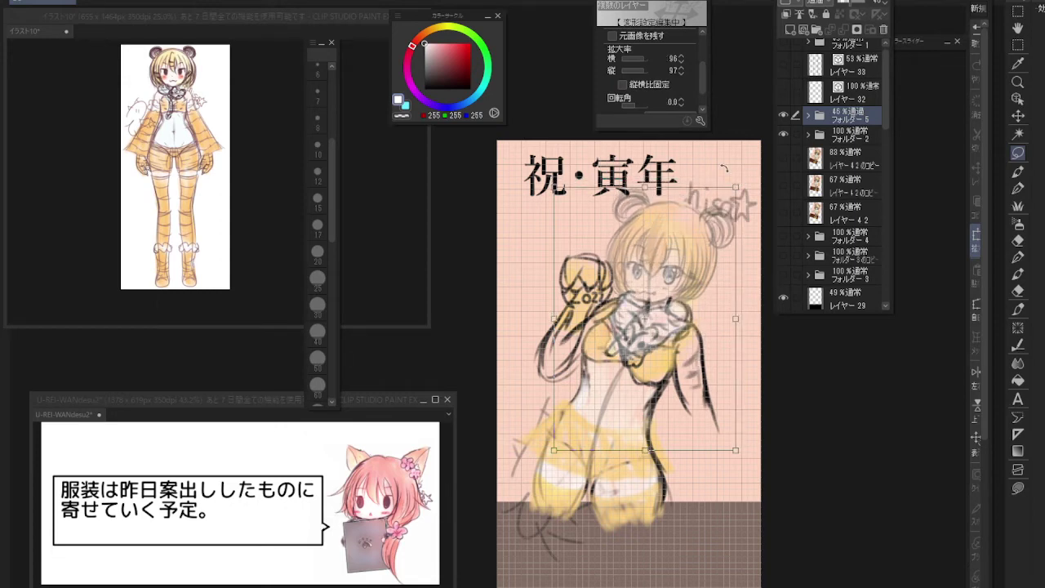
{"action": "left_click_drag", "start_coordinate": [739, 184], "coordinate": [748, 190]}
{"action": "left_click_drag", "start_coordinate": [712, 257], "coordinate": [717, 258]}
{"action": "left_click", "coordinate": [842, 112]}
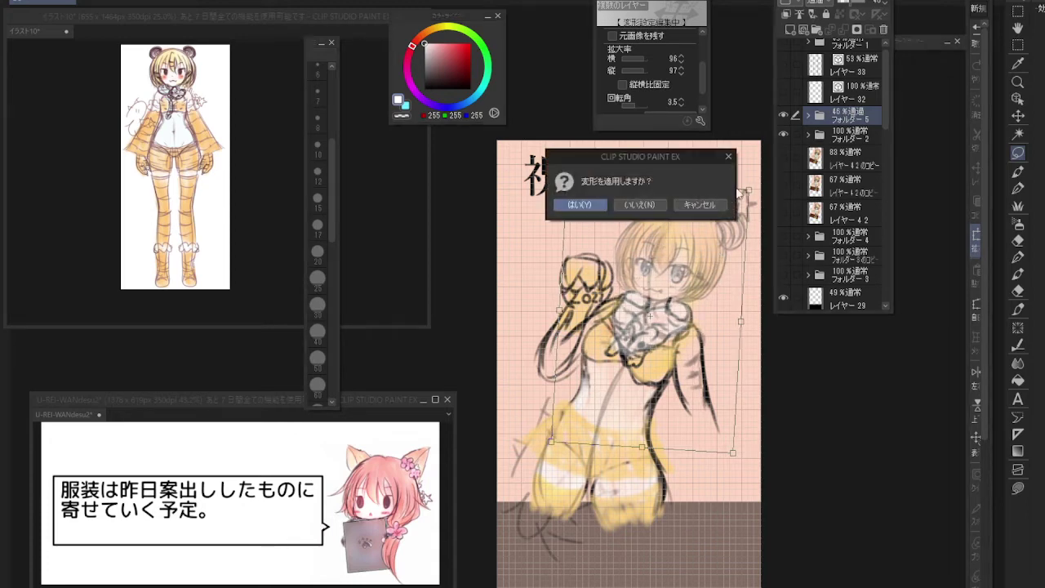
{"action": "left_click", "coordinate": [596, 209]}
{"action": "key", "text": "Return"}
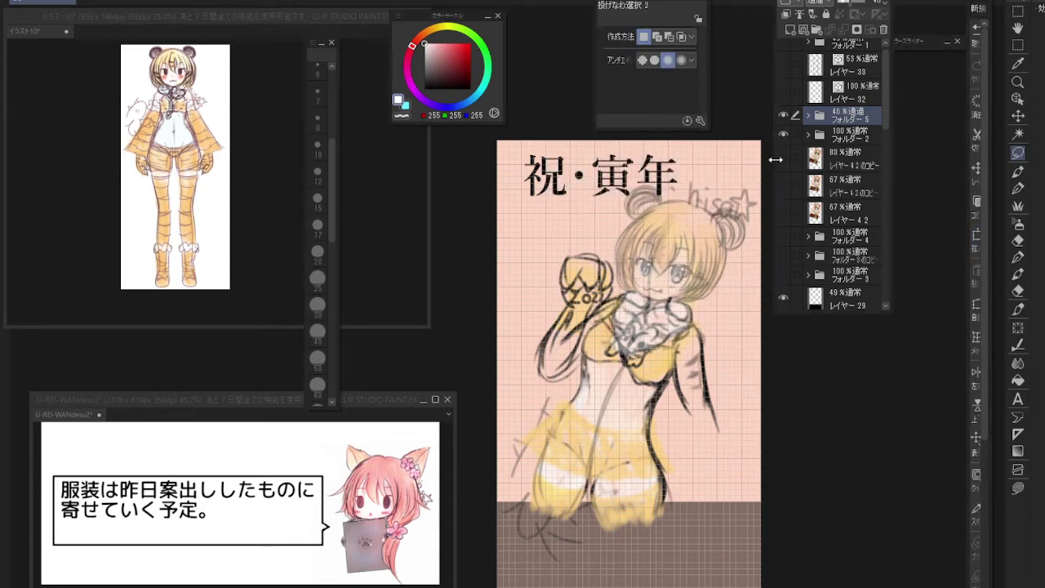
Check the new head position against the 83% composite by toggling the composite and フォルダー 5
{"action": "left_click", "coordinate": [782, 159]}
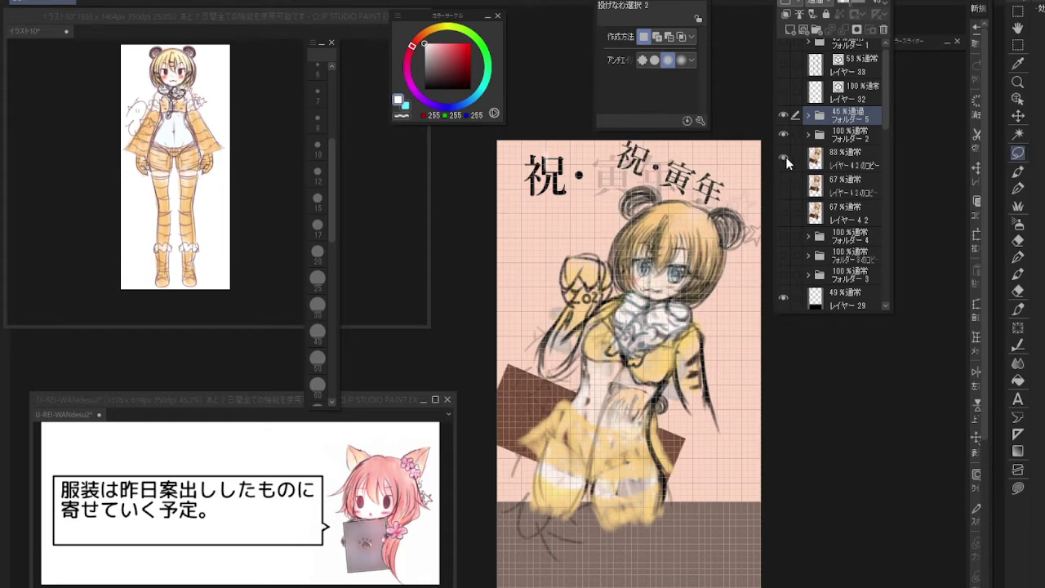
{"action": "left_click", "coordinate": [782, 116]}
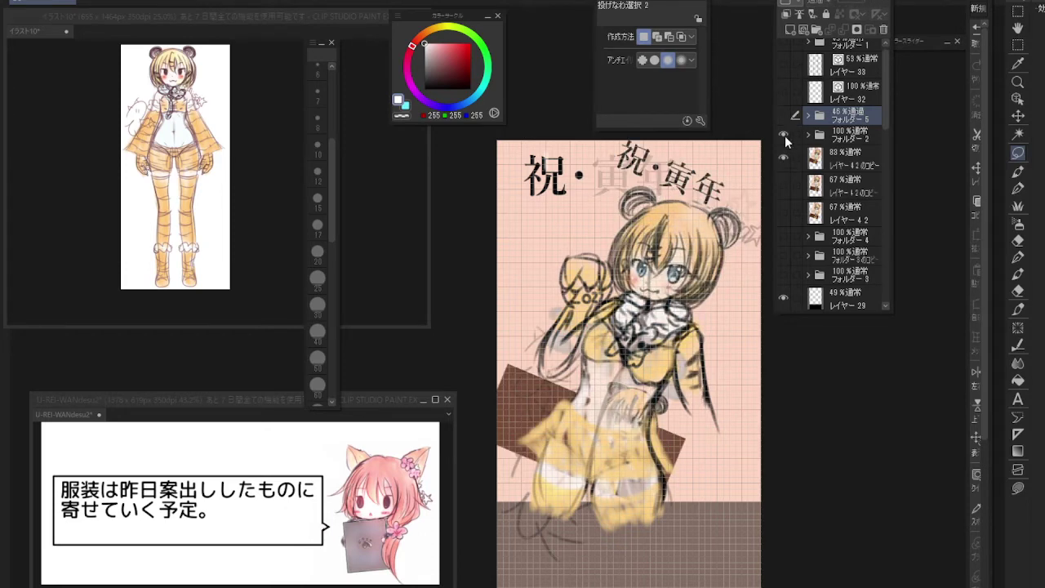
{"action": "left_click", "coordinate": [782, 159]}
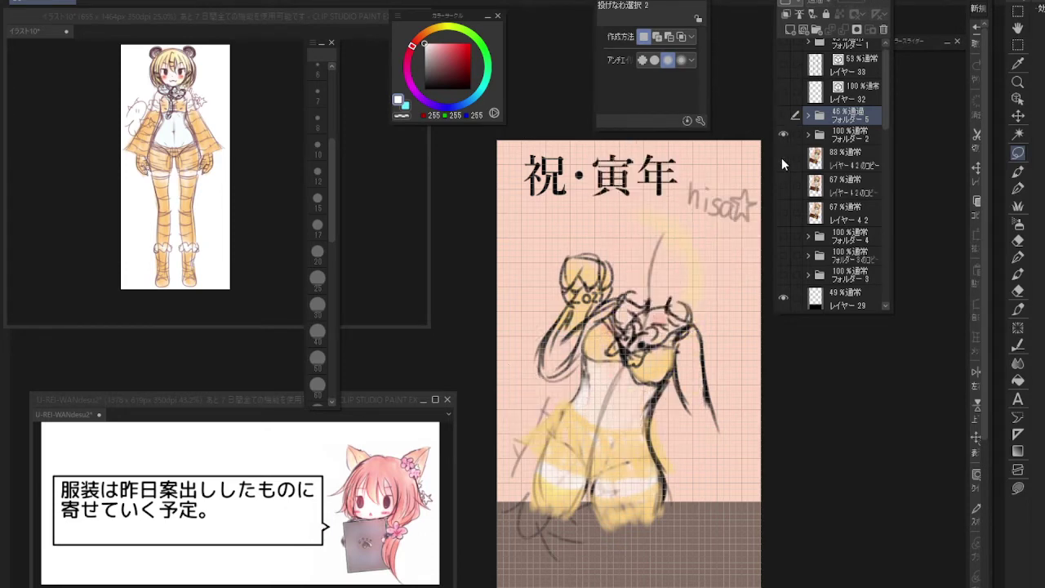
{"action": "left_click", "coordinate": [783, 116]}
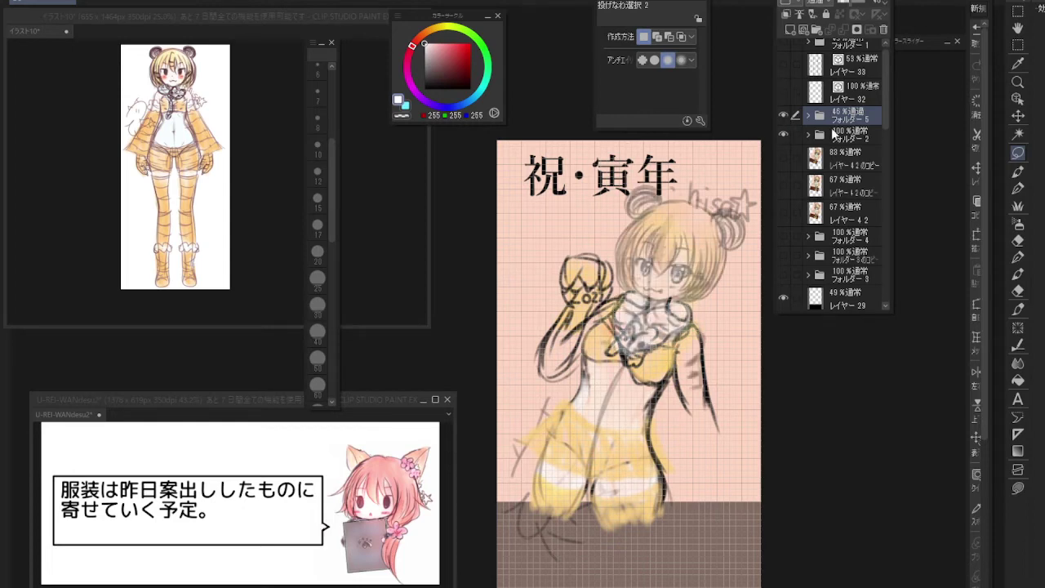
Nudge フォルダー 5 slightly up and to the left, and raise its opacity to 90%
{"action": "left_click", "coordinate": [1017, 116]}
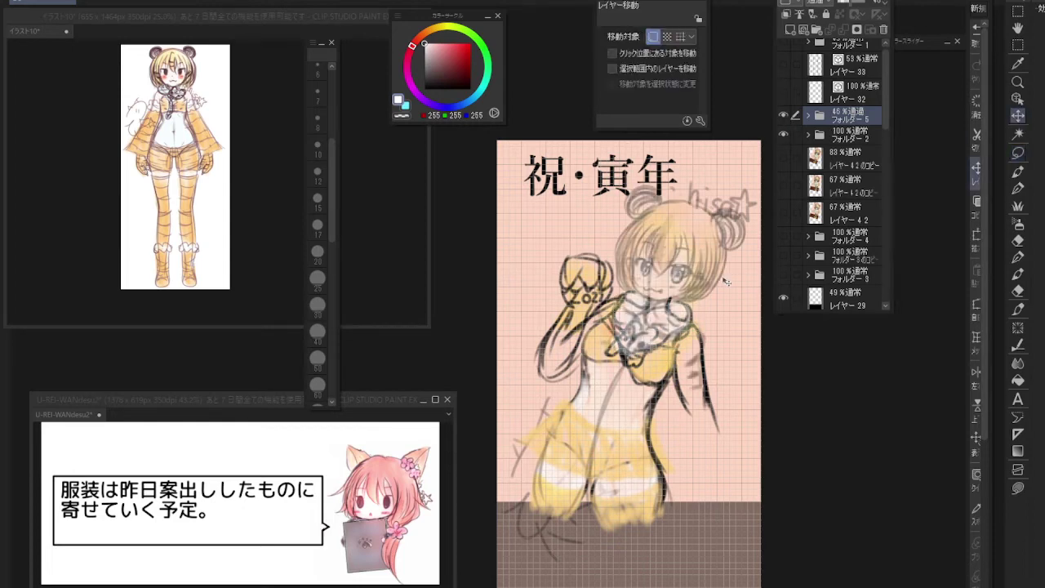
{"action": "left_click_drag", "start_coordinate": [728, 287], "coordinate": [719, 277]}
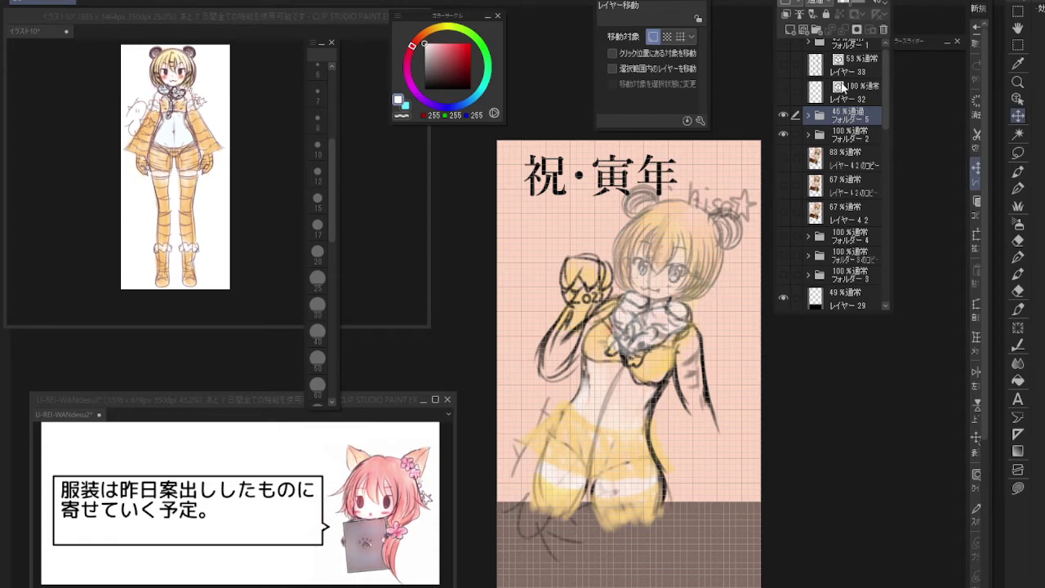
{"action": "left_click_drag", "start_coordinate": [851, 5], "coordinate": [872, 6]}
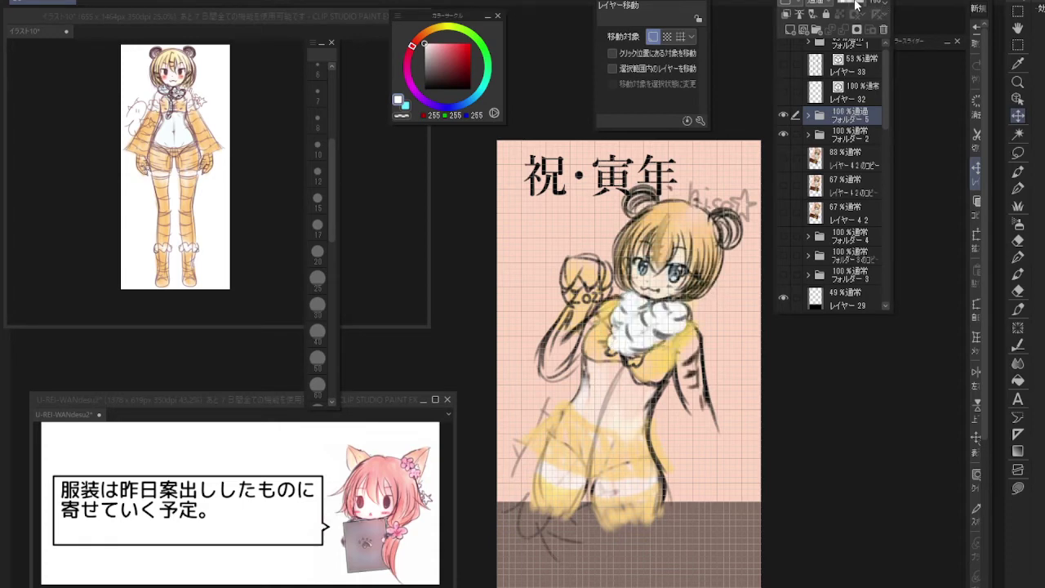
{"action": "left_click", "coordinate": [859, 7]}
{"action": "left_click_drag", "start_coordinate": [859, 6], "coordinate": [863, 8]}
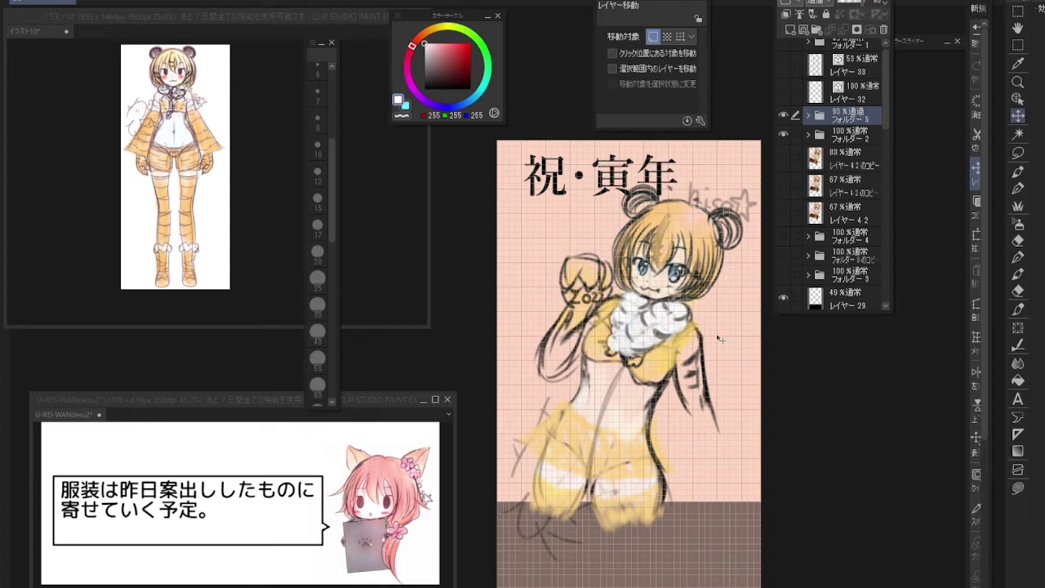
Compare フォルダー 5's head with the 83% composite by showing the two together and separately, leaving only the composite hidden
{"action": "scroll", "coordinate": [719, 338], "scroll_direction": "down", "scroll_amount": 1}
{"action": "scroll", "coordinate": [718, 338], "scroll_direction": "up", "scroll_amount": 1}
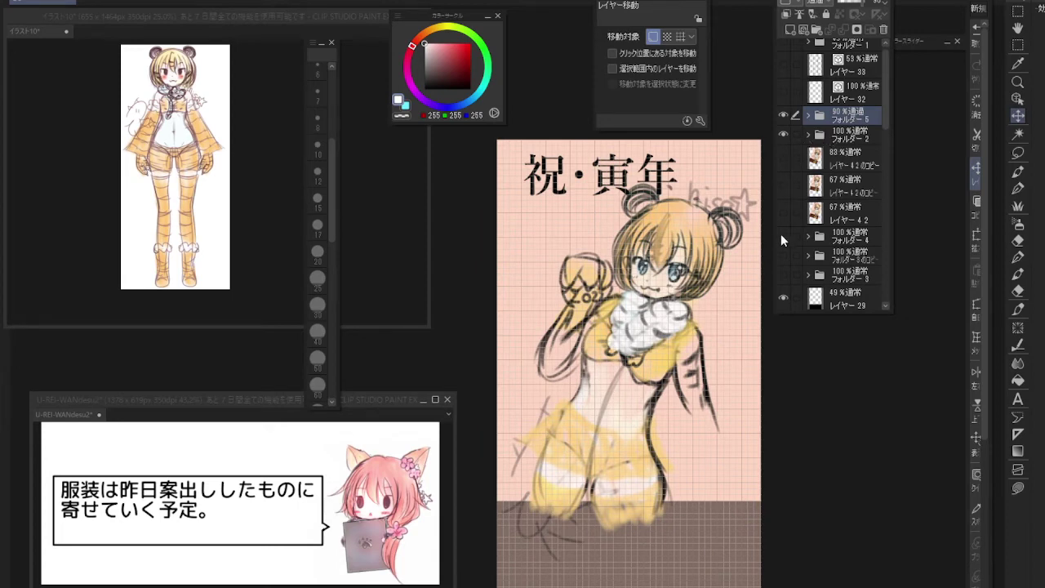
{"action": "left_click", "coordinate": [784, 155]}
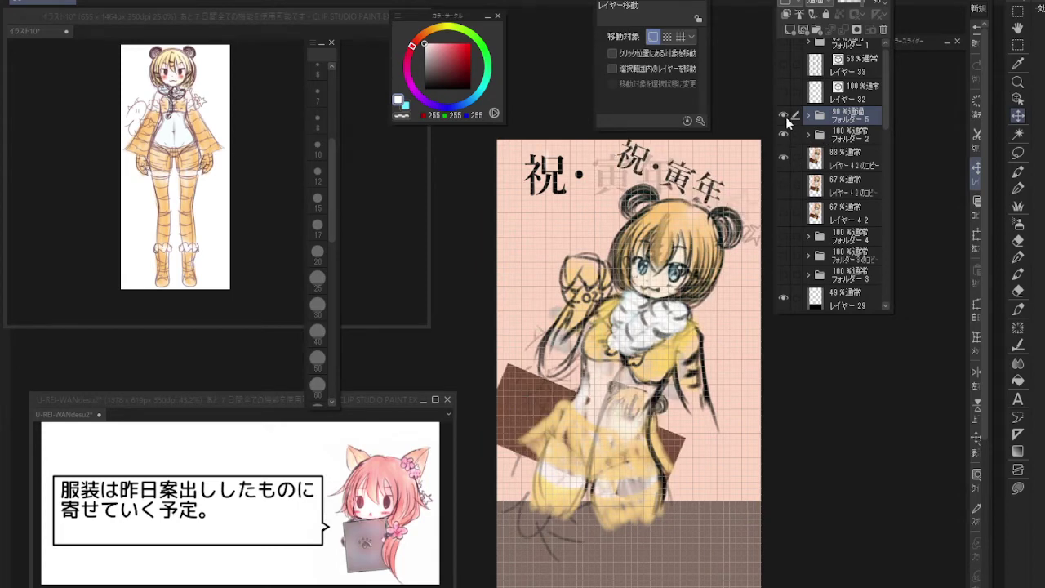
{"action": "left_click", "coordinate": [785, 115]}
{"action": "left_click", "coordinate": [784, 115]}
{"action": "left_click", "coordinate": [785, 114]}
{"action": "left_click", "coordinate": [785, 111]}
{"action": "left_click", "coordinate": [785, 111]}
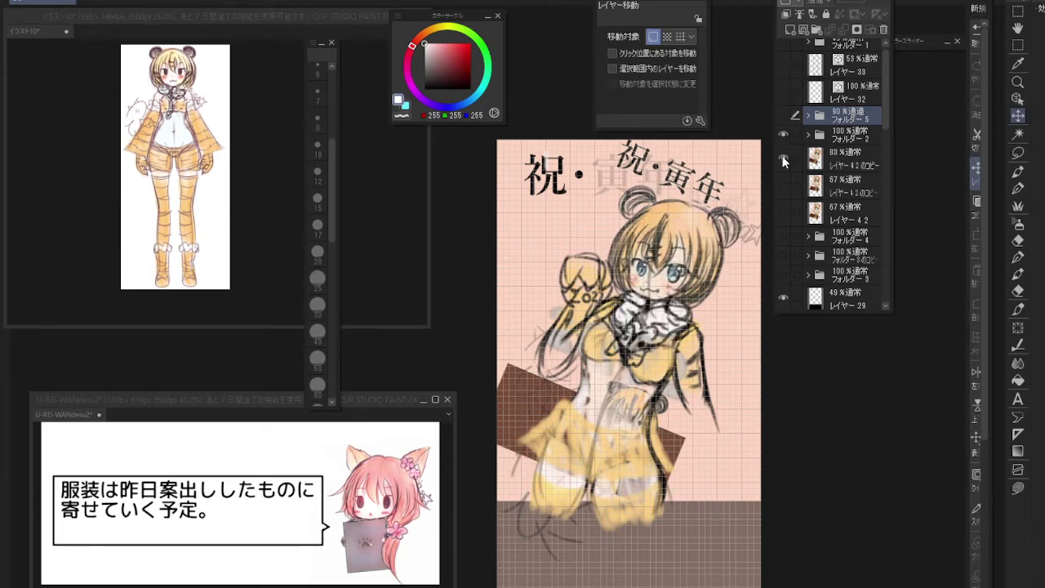
{"action": "left_click", "coordinate": [784, 161]}
{"action": "left_click", "coordinate": [784, 114]}
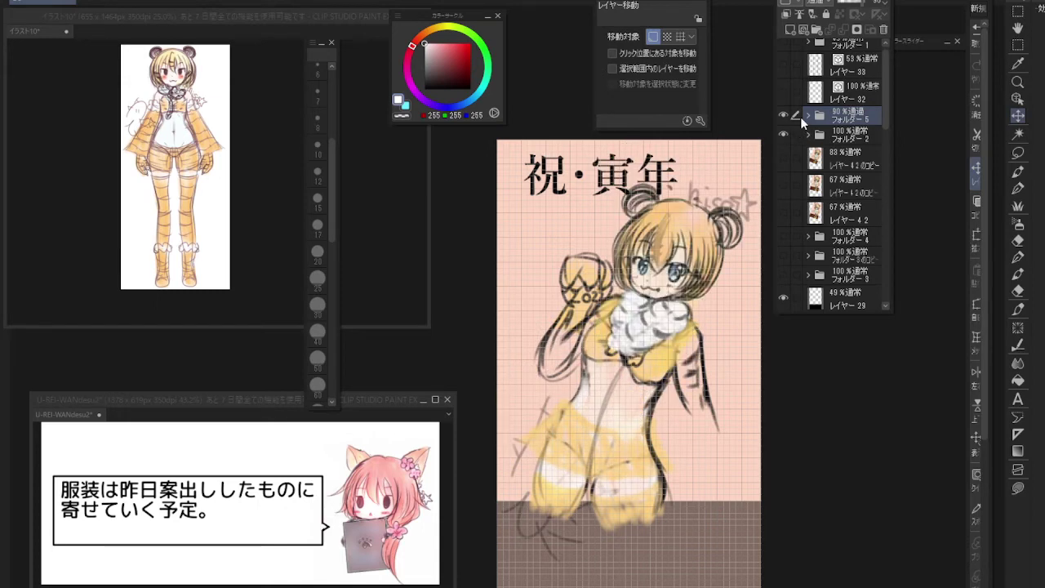
Find the hair and ear line art レイヤー 5 inside フォルダー 5, duplicate it, and hide the original layer
{"action": "left_click", "coordinate": [809, 114]}
{"action": "scroll", "coordinate": [842, 254], "scroll_direction": "down", "scroll_amount": 3}
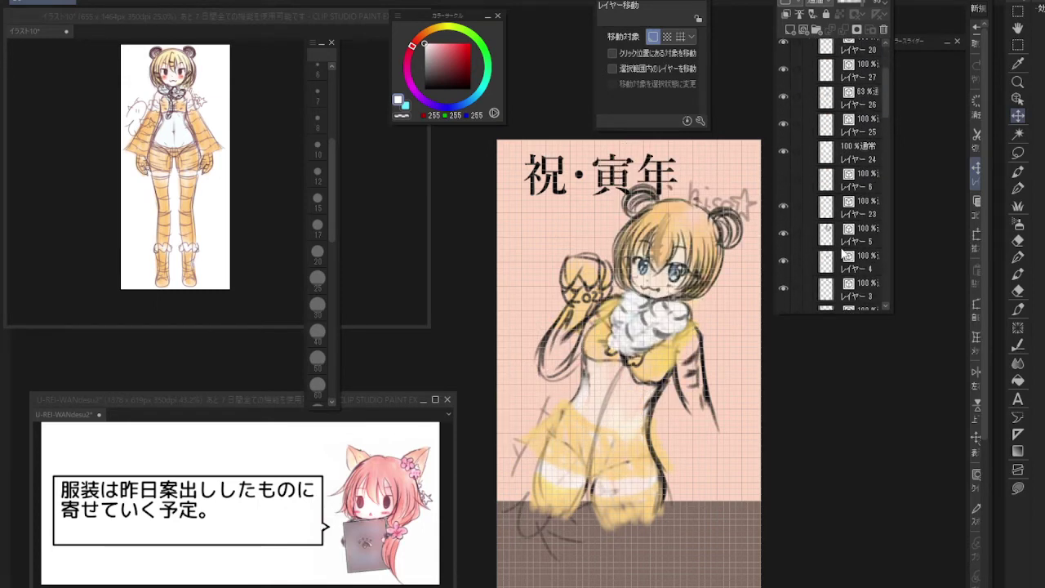
{"action": "left_click", "coordinate": [783, 234]}
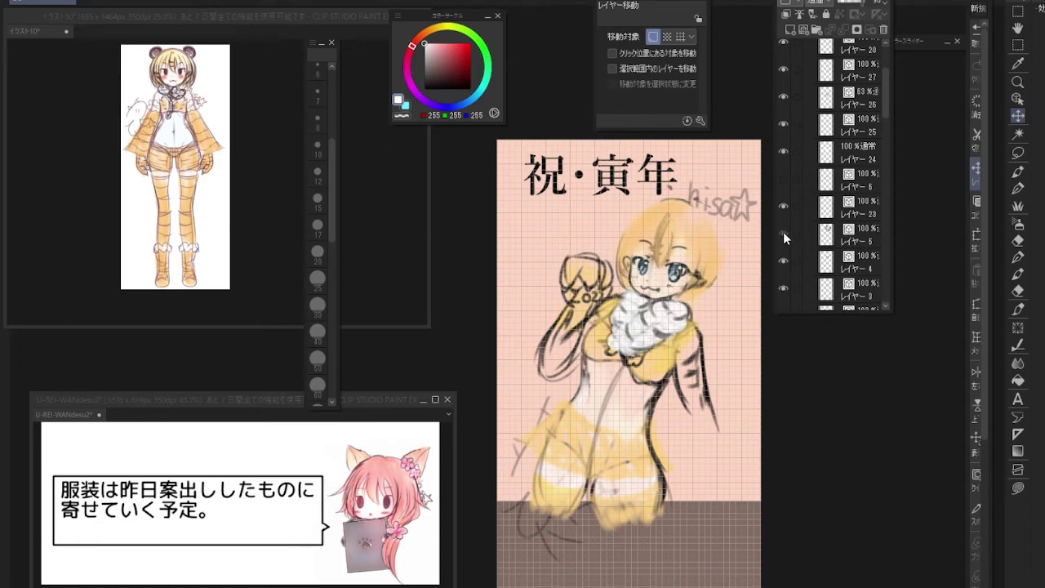
{"action": "left_click", "coordinate": [783, 235]}
{"action": "left_click", "coordinate": [821, 234]}
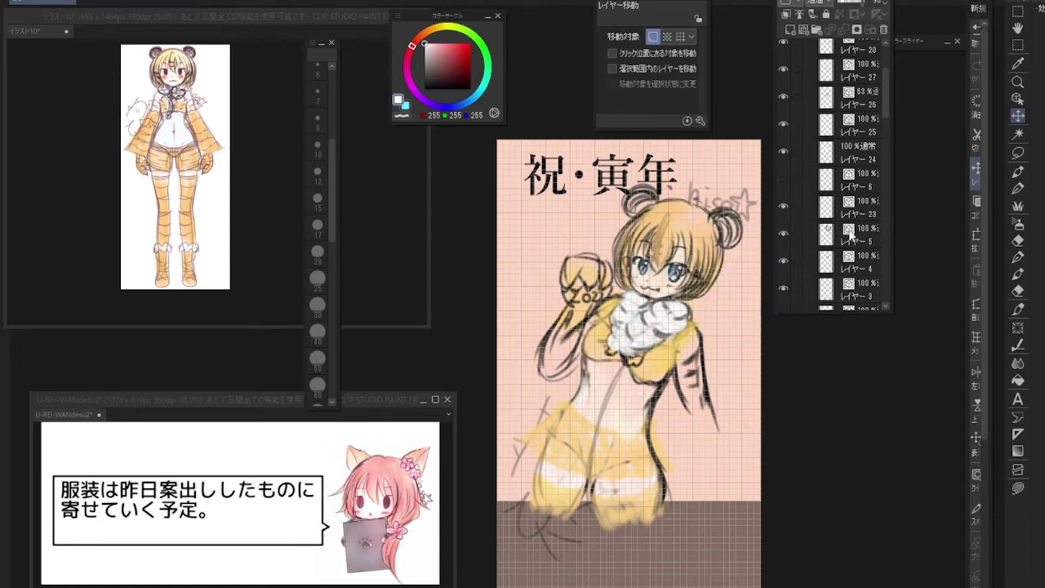
{"action": "right_click", "coordinate": [850, 231]}
{"action": "left_click", "coordinate": [913, 338]}
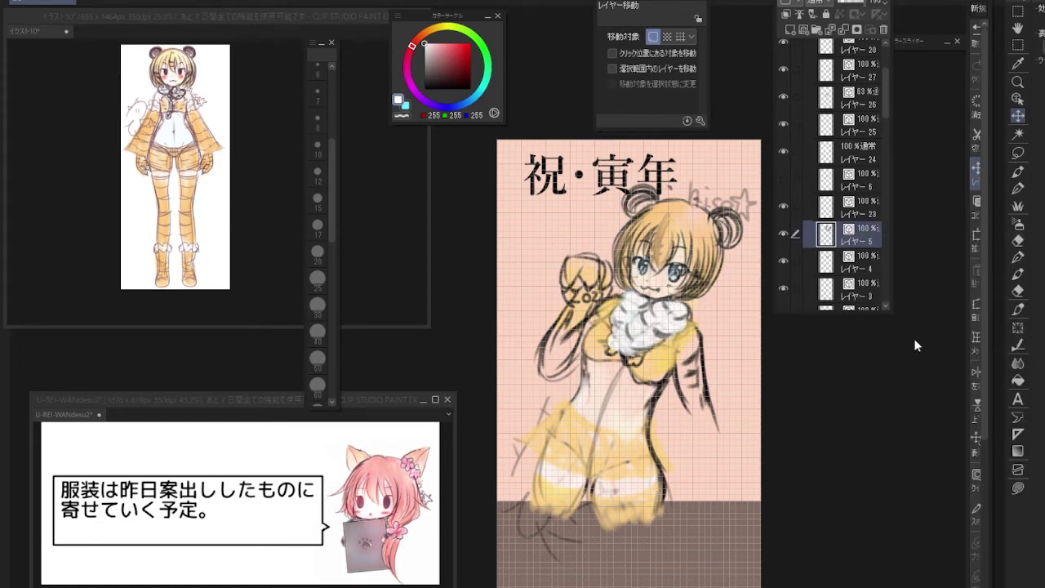
{"action": "left_click", "coordinate": [785, 260]}
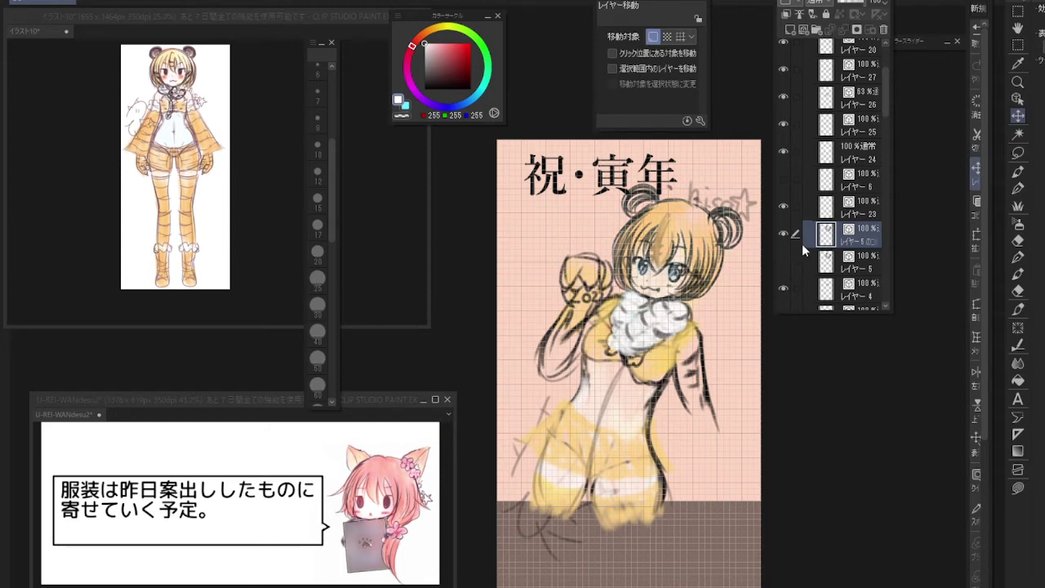
Set the brush size of the duplicated hair layer's vector lines to 11.0 and check the lines by toggling the layer
{"action": "left_click", "coordinate": [1017, 98]}
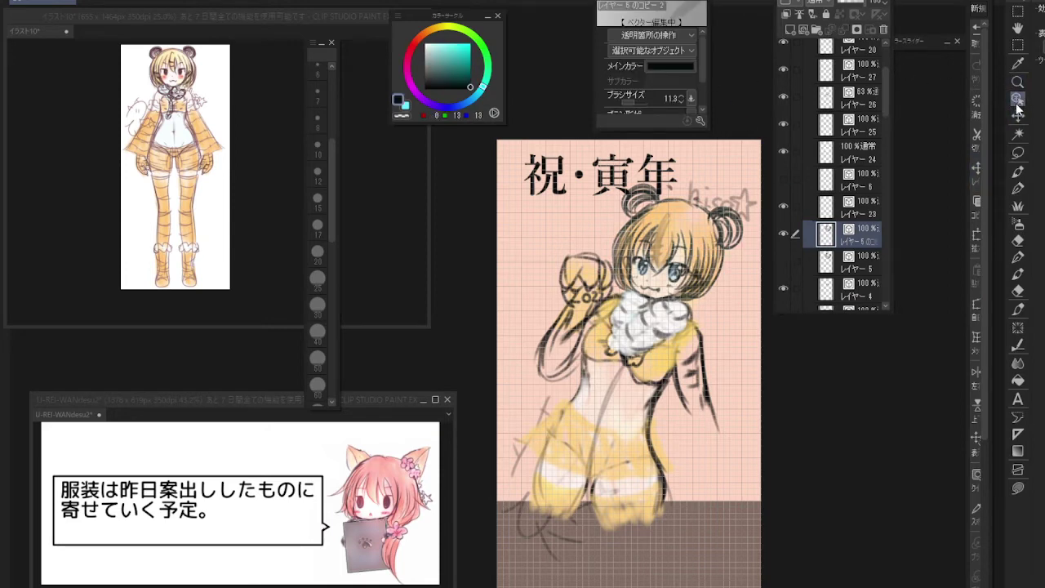
{"action": "left_click", "coordinate": [681, 100]}
{"action": "left_click", "coordinate": [681, 101]}
{"action": "left_click", "coordinate": [681, 94]}
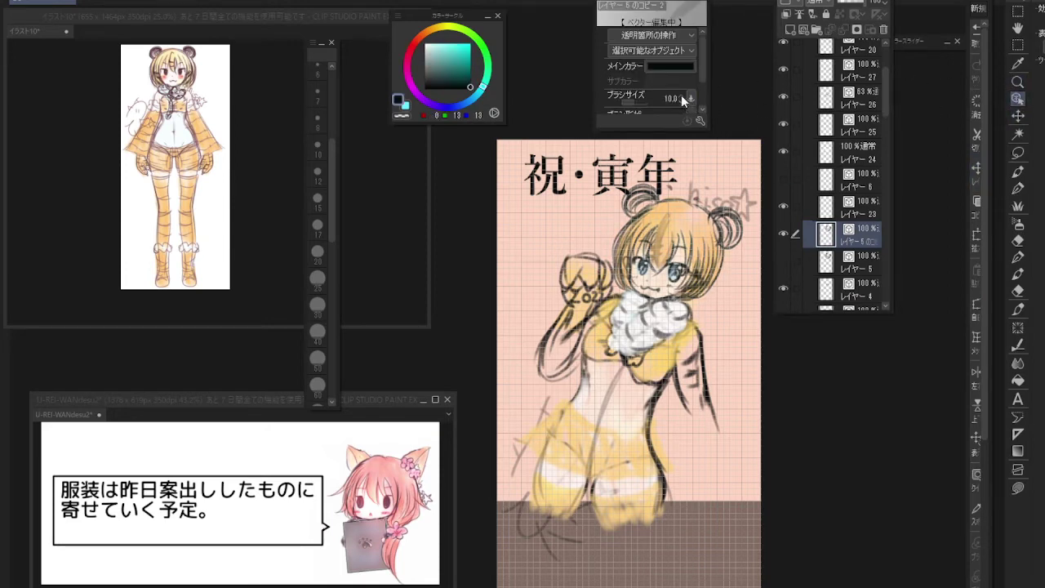
{"action": "left_click", "coordinate": [681, 94]}
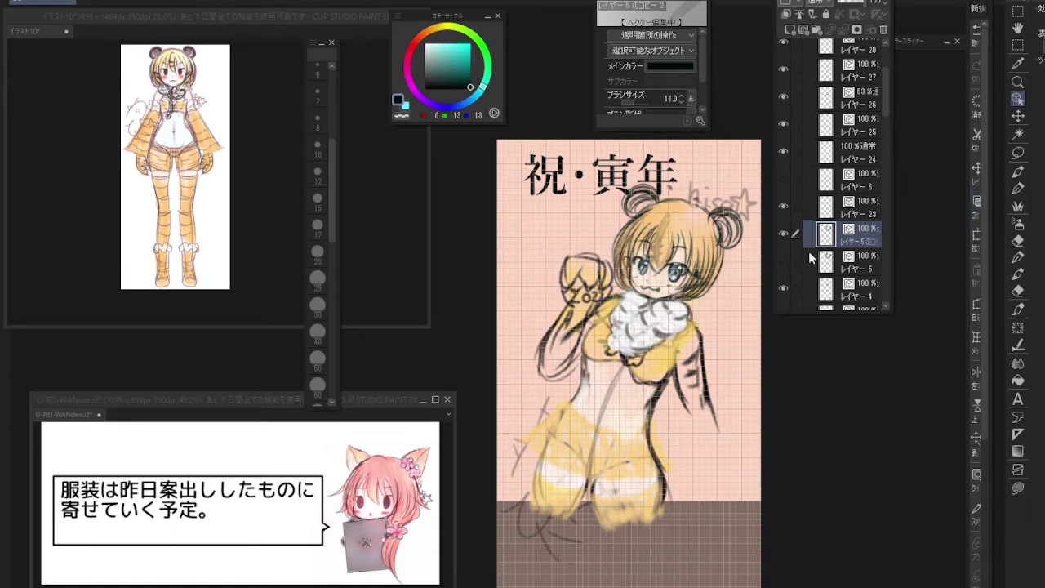
{"action": "left_click", "coordinate": [784, 233]}
{"action": "left_click", "coordinate": [785, 233]}
Free-transform the duplicated hair line art, pulling its upper edge and upper-right corner slightly inward, and apply the transformation
{"action": "left_click", "coordinate": [976, 304]}
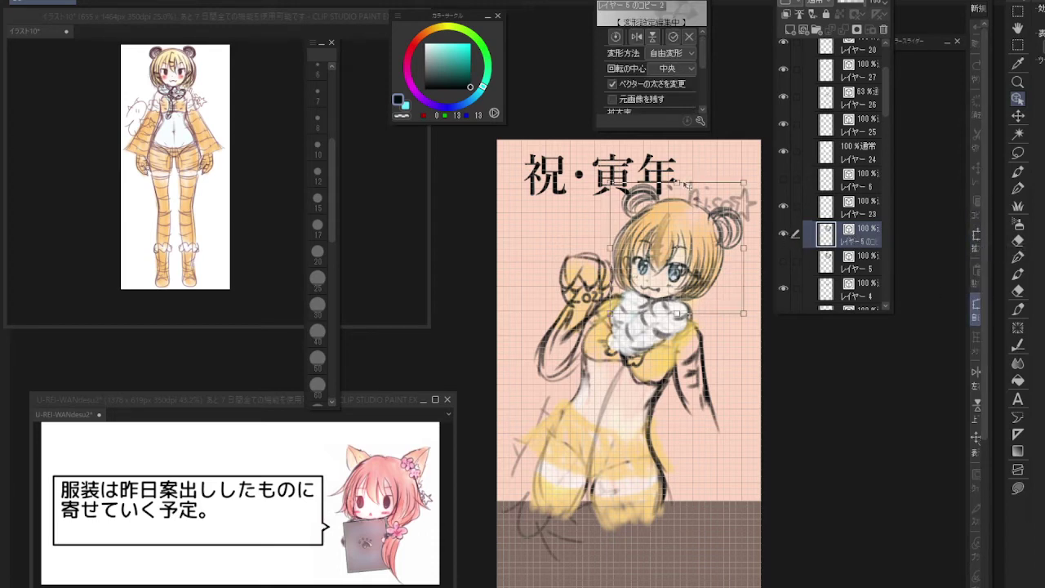
{"action": "left_click_drag", "start_coordinate": [675, 183], "coordinate": [675, 189]}
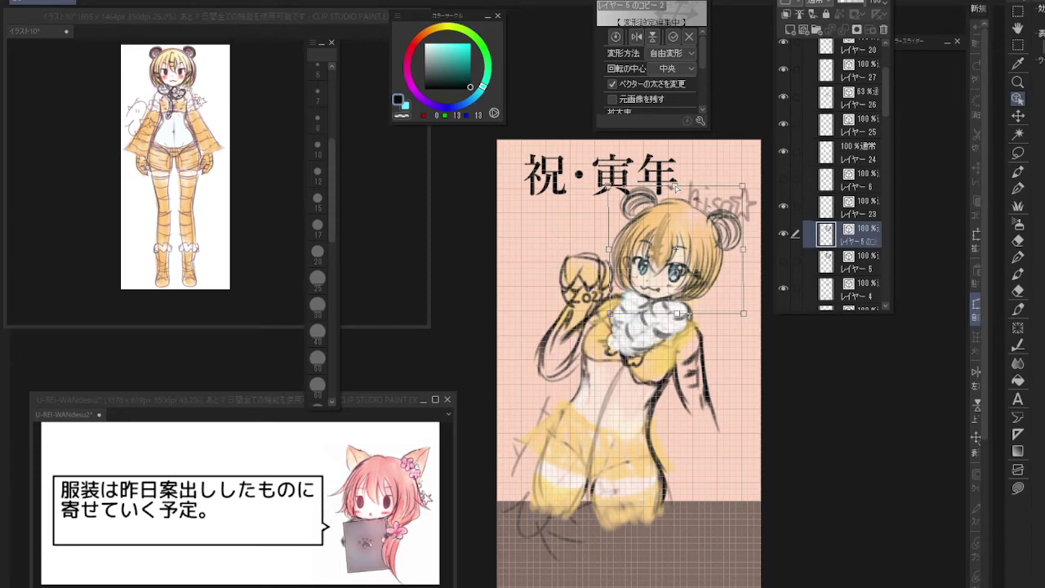
{"action": "left_click_drag", "start_coordinate": [675, 187], "coordinate": [676, 187]}
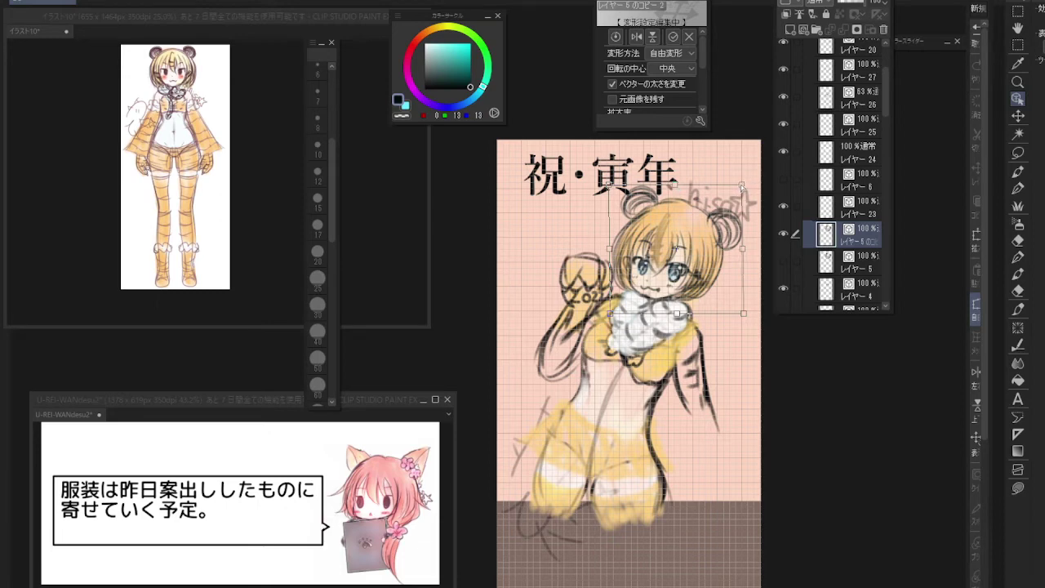
{"action": "left_click_drag", "start_coordinate": [740, 184], "coordinate": [740, 187]}
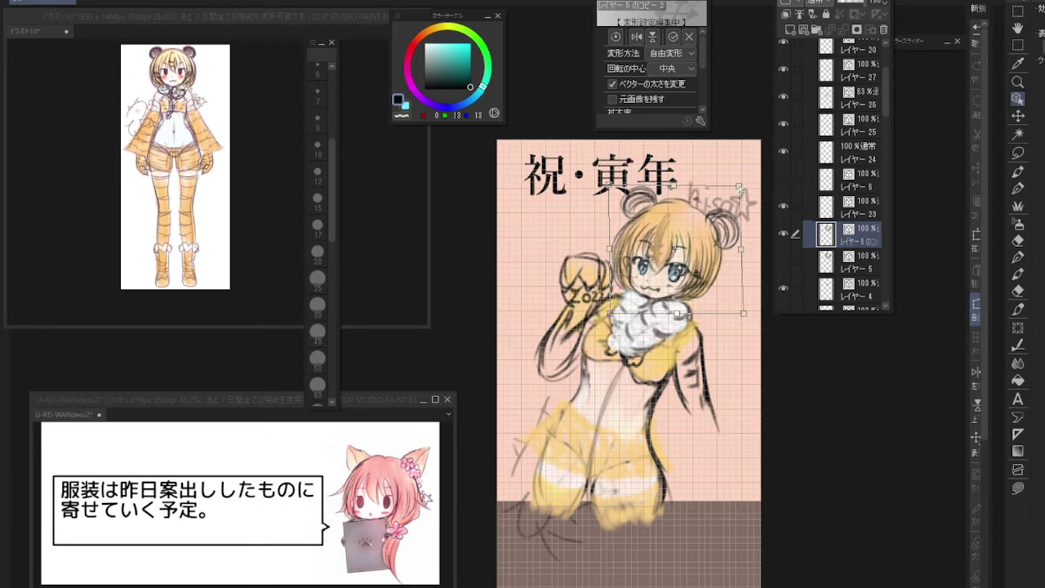
{"action": "left_click", "coordinate": [869, 237]}
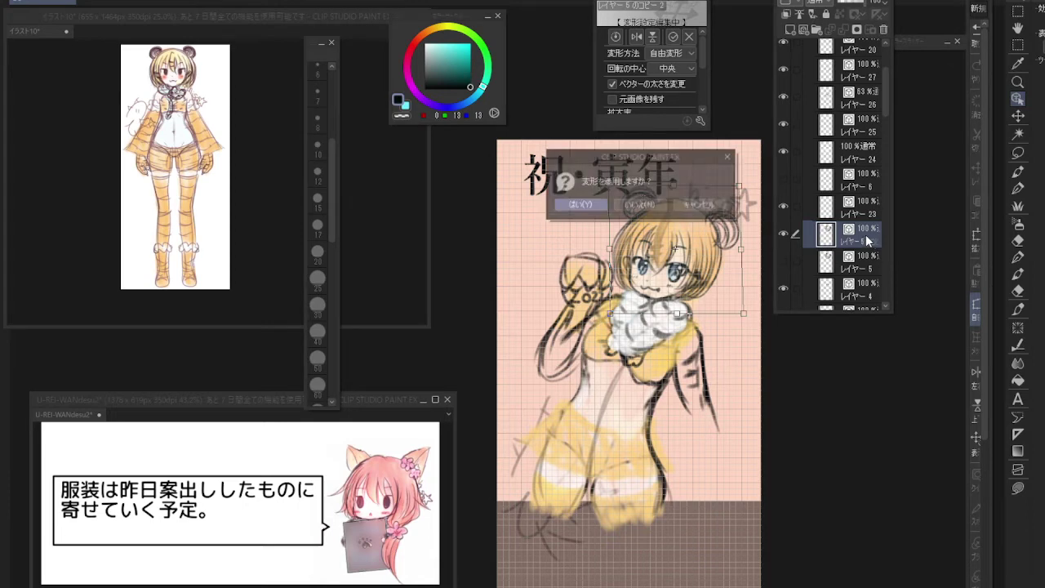
{"action": "left_click", "coordinate": [604, 204]}
Collapse フォルダー 5 and compare its head with the 83% composite and both 67% composites by toggling their visibility
{"action": "scroll", "coordinate": [718, 263], "scroll_direction": "down", "scroll_amount": 2}
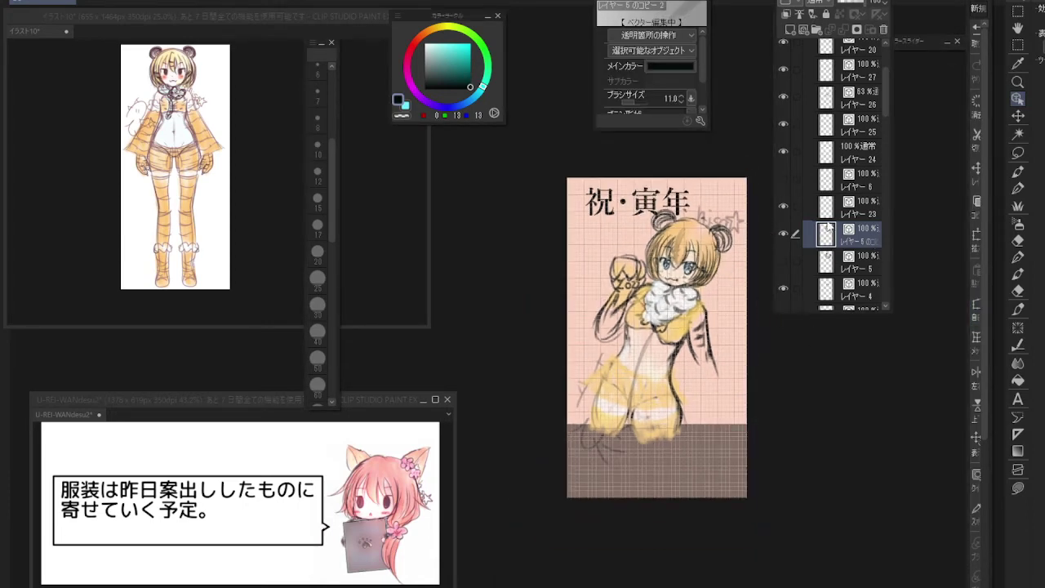
{"action": "scroll", "coordinate": [798, 217], "scroll_direction": "up", "scroll_amount": 5}
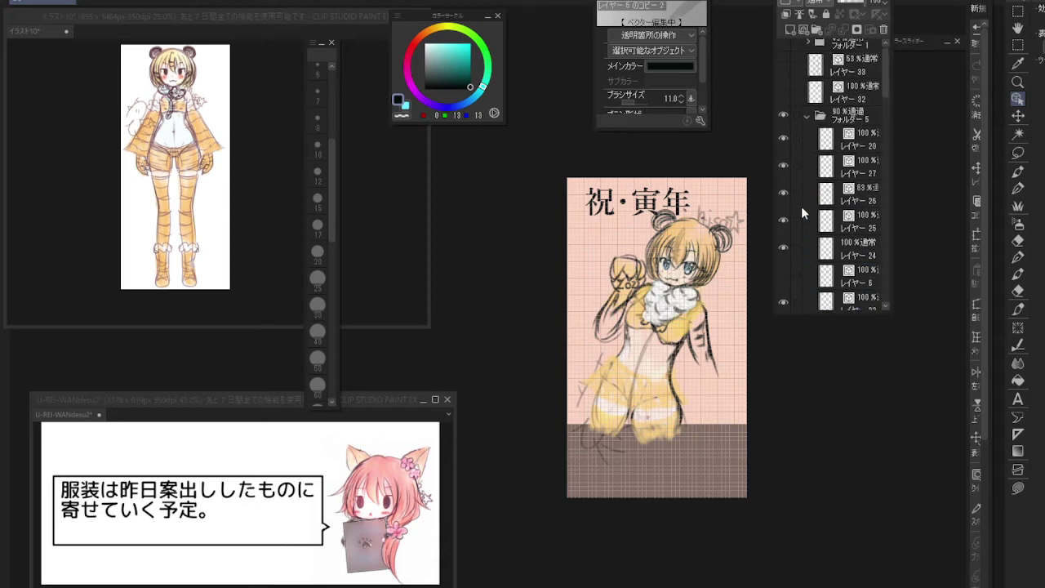
{"action": "left_click", "coordinate": [808, 115]}
{"action": "left_click", "coordinate": [783, 116]}
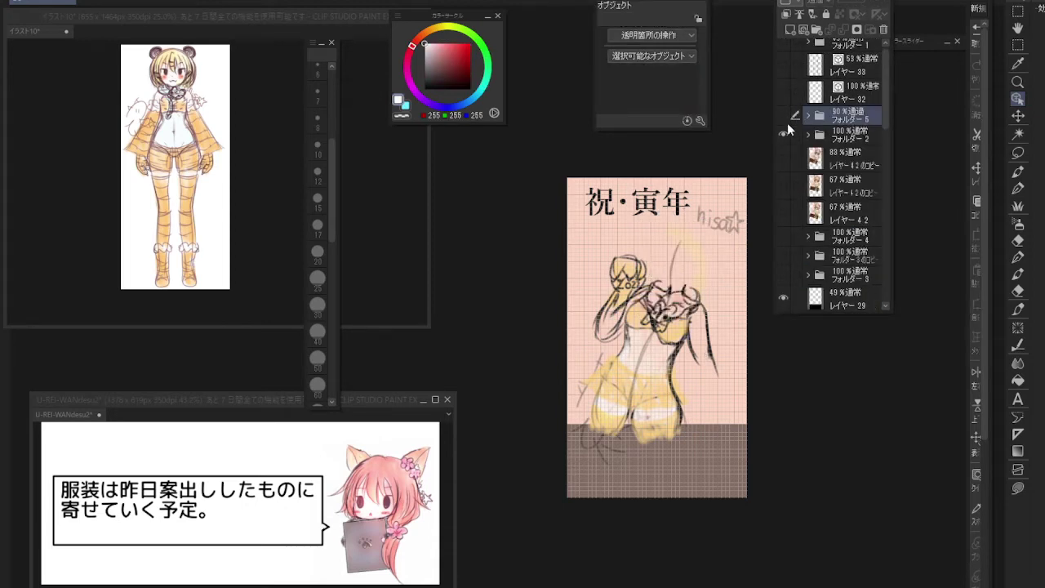
{"action": "left_click", "coordinate": [782, 158]}
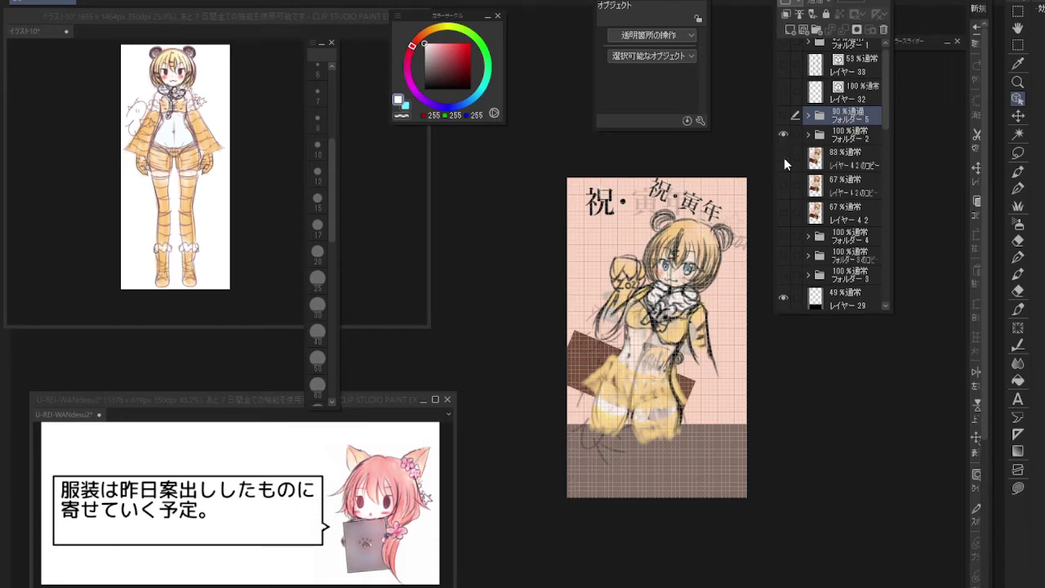
{"action": "left_click", "coordinate": [784, 158]}
{"action": "left_click", "coordinate": [786, 182]}
{"action": "left_click", "coordinate": [785, 182]}
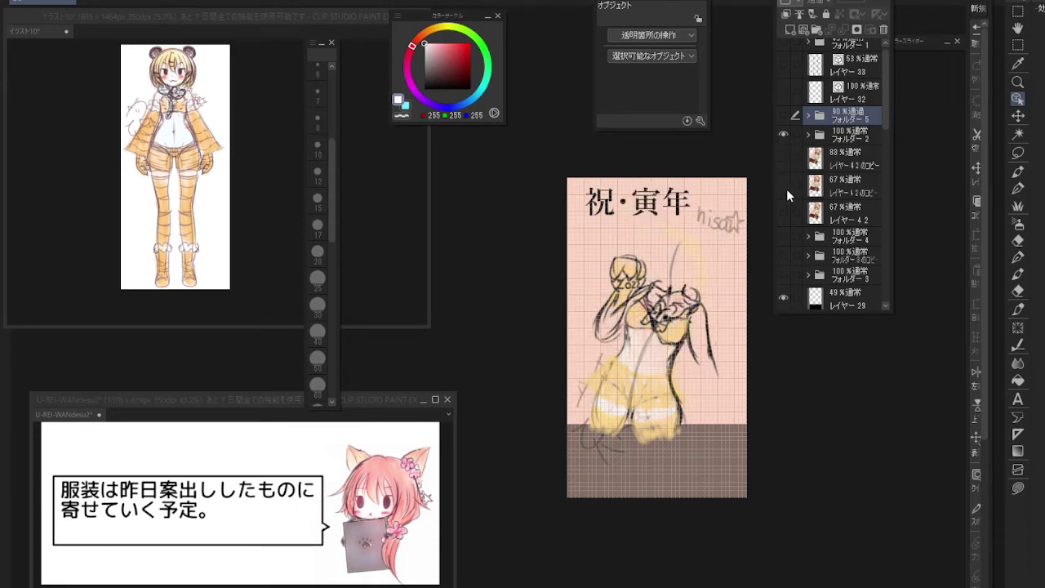
{"action": "left_click", "coordinate": [783, 210]}
{"action": "left_click", "coordinate": [782, 211]}
{"action": "left_click", "coordinate": [783, 156]}
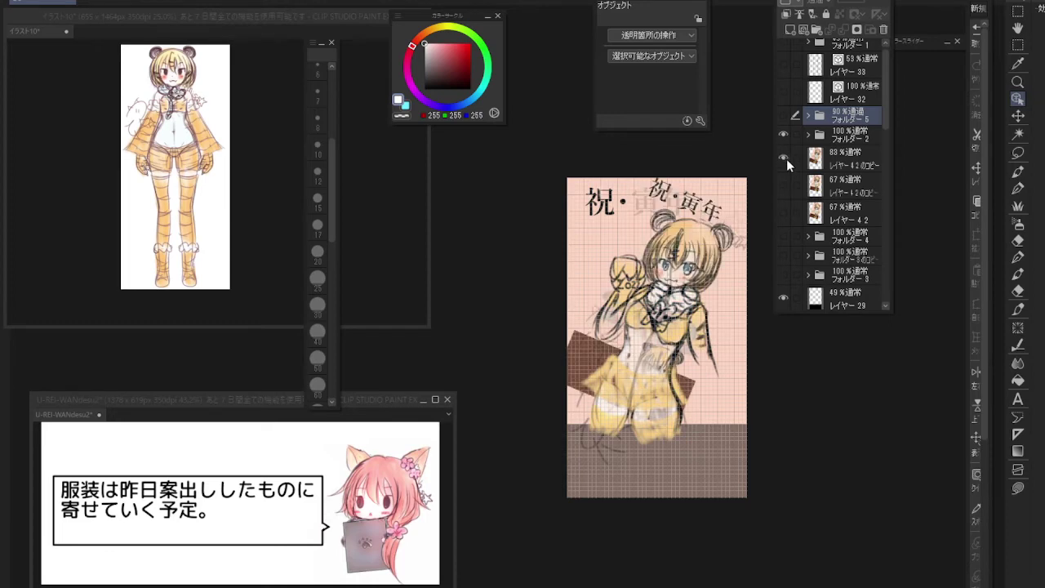
{"action": "left_click", "coordinate": [786, 158]}
{"action": "left_click", "coordinate": [786, 159]}
{"action": "left_click", "coordinate": [786, 158]}
{"action": "left_click", "coordinate": [786, 158]}
{"action": "left_click", "coordinate": [784, 115]}
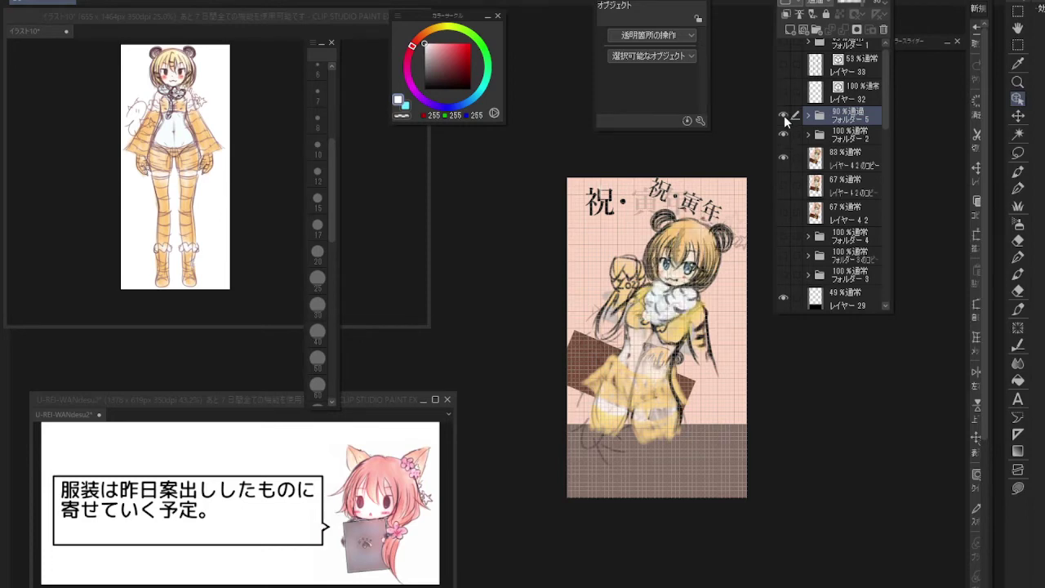
{"action": "left_click", "coordinate": [783, 115]}
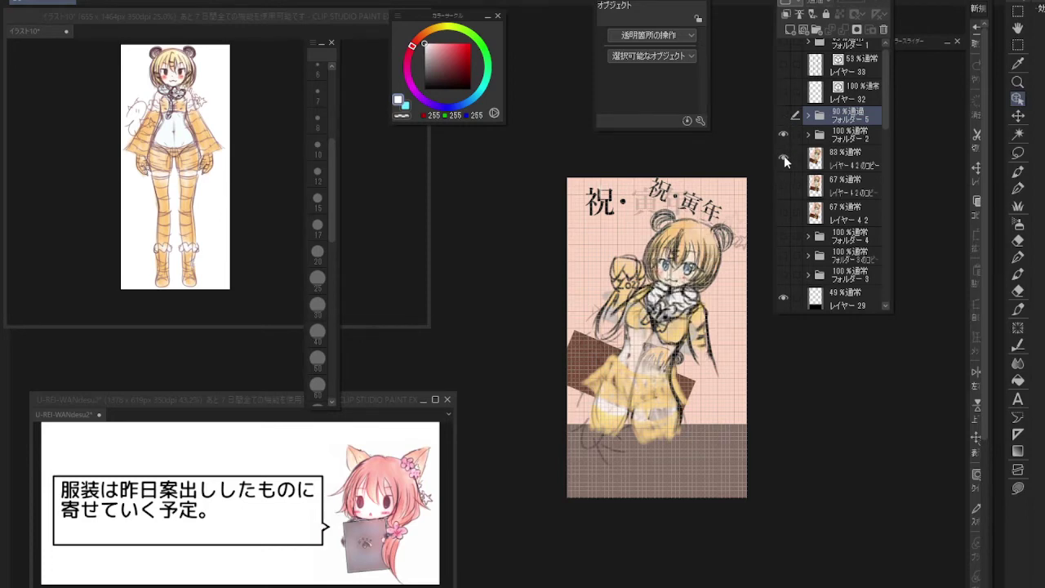
{"action": "left_click", "coordinate": [784, 156]}
{"action": "left_click", "coordinate": [784, 114]}
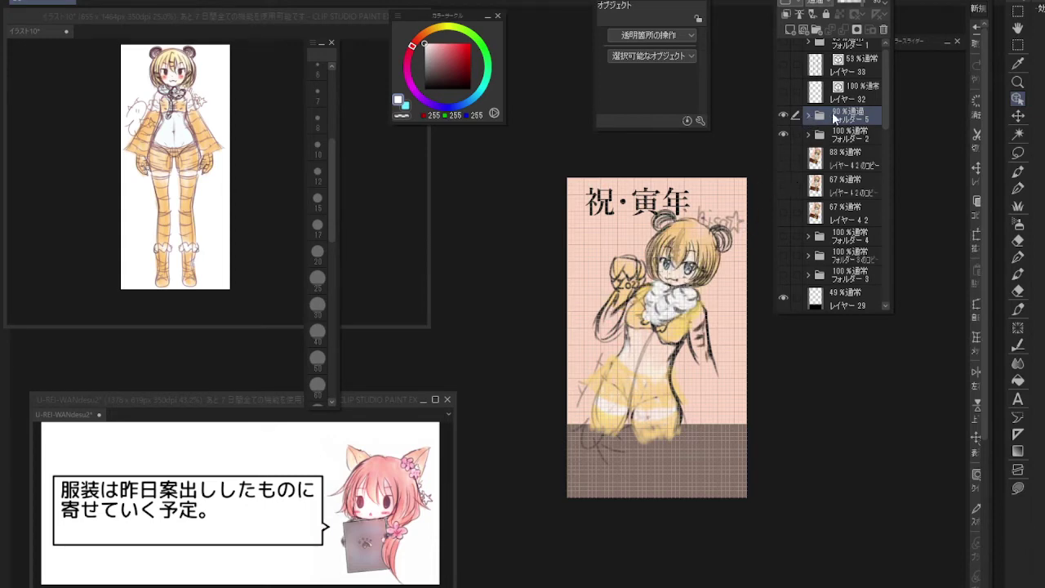
Transform フォルダー 5 by shifting the head very slightly to the right, and apply the change
{"action": "scroll", "coordinate": [835, 179], "scroll_direction": "up", "scroll_amount": 1}
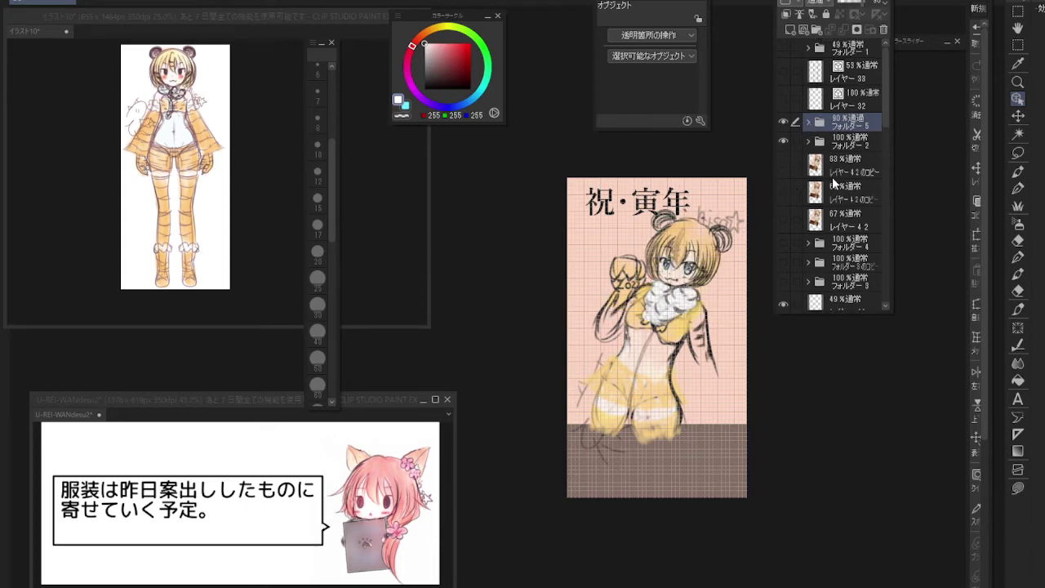
{"action": "left_click", "coordinate": [975, 234]}
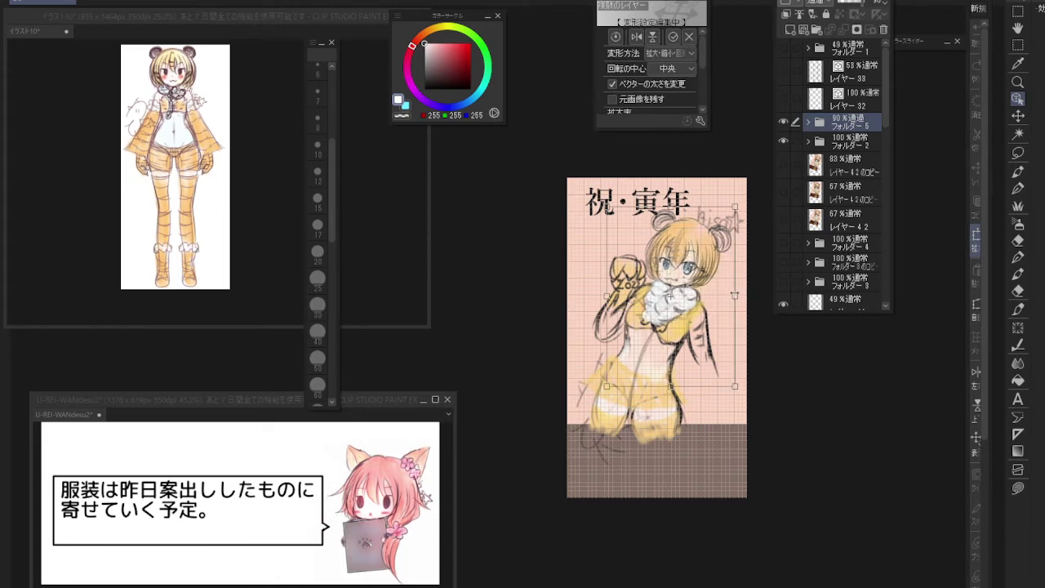
{"action": "mouse_move", "coordinate": [718, 288]}
{"action": "left_mouse_down"}
{"action": "mouse_move", "coordinate": [733, 282]}
{"action": "mouse_move", "coordinate": [704, 288]}
{"action": "mouse_move", "coordinate": [722, 289]}
{"action": "left_mouse_up"}
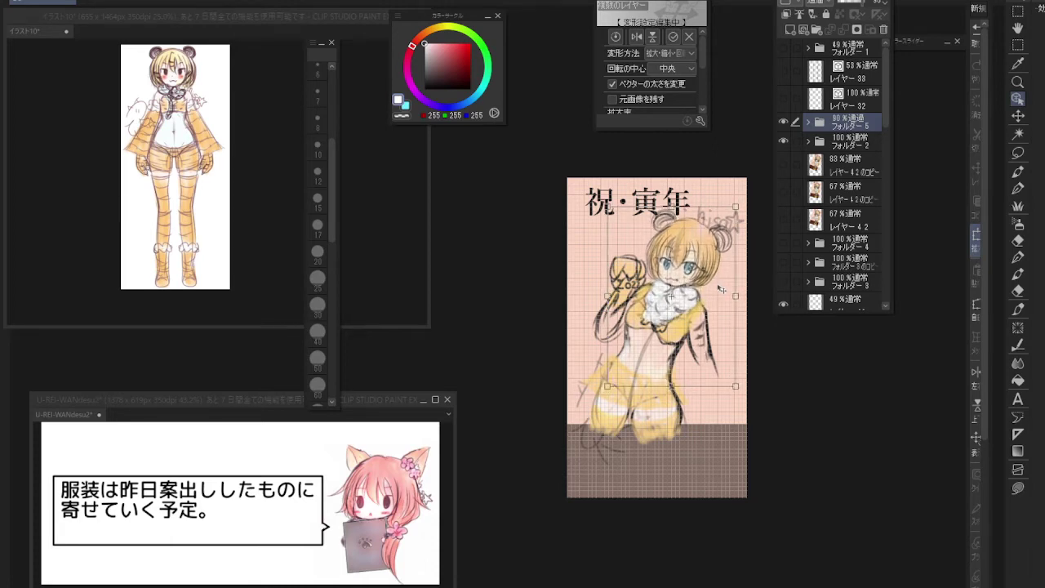
{"action": "left_click", "coordinate": [847, 120]}
{"action": "left_click", "coordinate": [593, 206]}
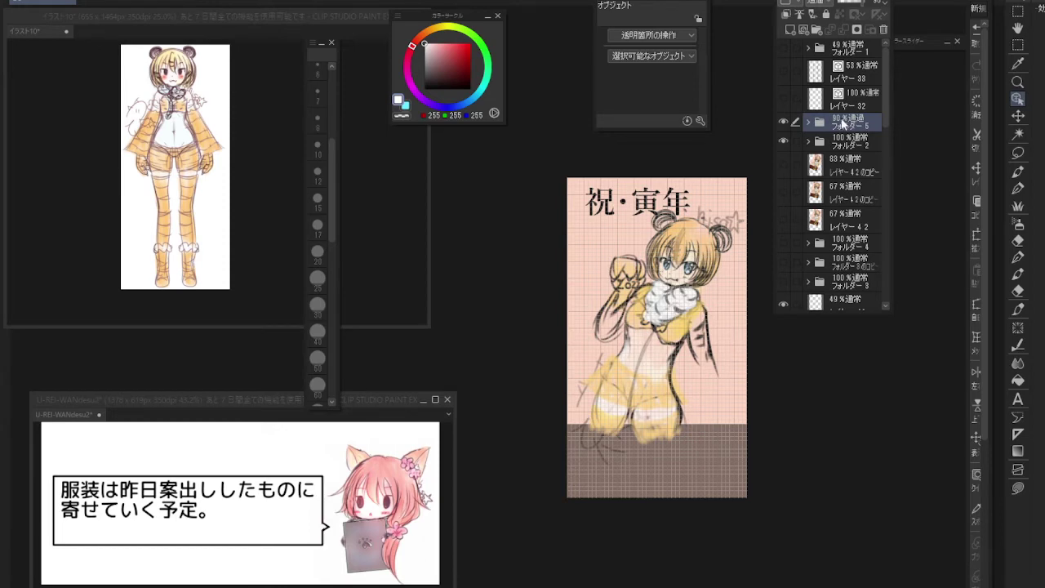
Add a new vector layer above フォルダー 5 and sketch small curved lines around the right-hand upper arm with a size 12 brush
{"action": "left_click", "coordinate": [805, 29]}
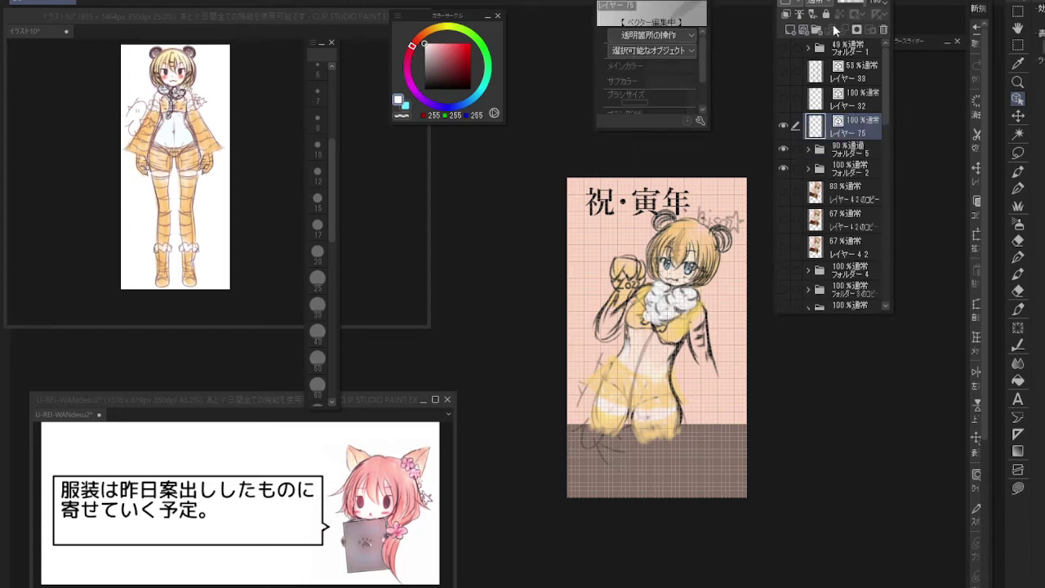
{"action": "left_click", "coordinate": [1018, 257]}
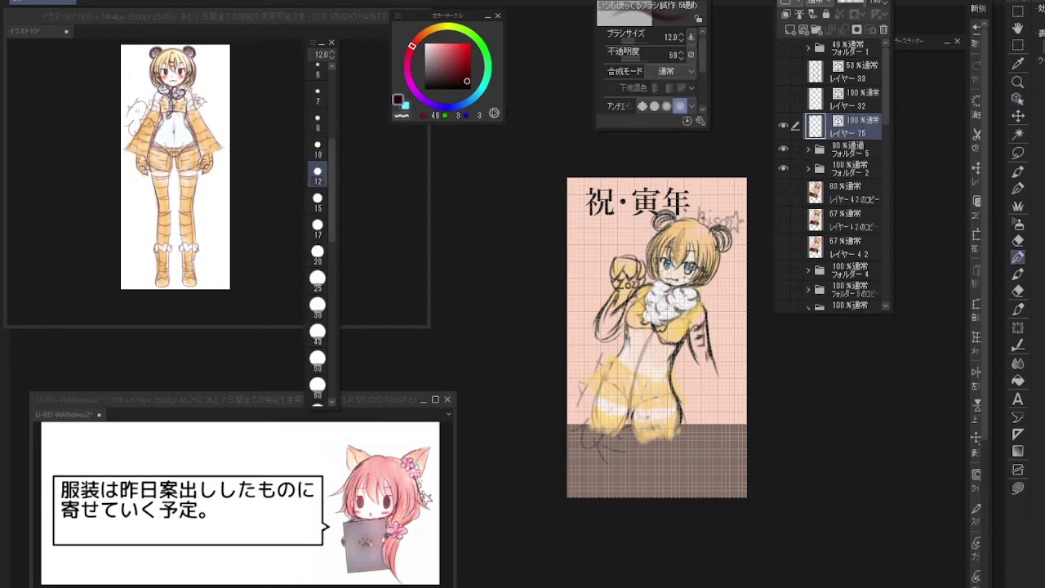
{"action": "left_click_drag", "start_coordinate": [708, 317], "coordinate": [715, 329]}
{"action": "left_click_drag", "start_coordinate": [691, 343], "coordinate": [700, 371]}
Recolor the new layer's vector lines to black (000000)
{"action": "left_click_drag", "start_coordinate": [469, 80], "coordinate": [477, 98]}
{"action": "left_click", "coordinate": [1017, 98]}
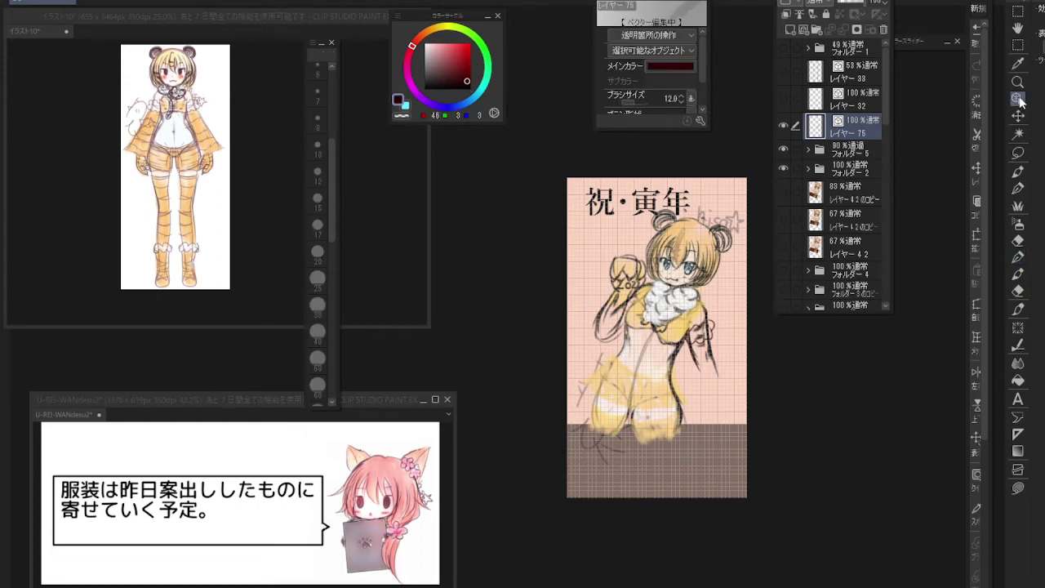
{"action": "left_click", "coordinate": [678, 66]}
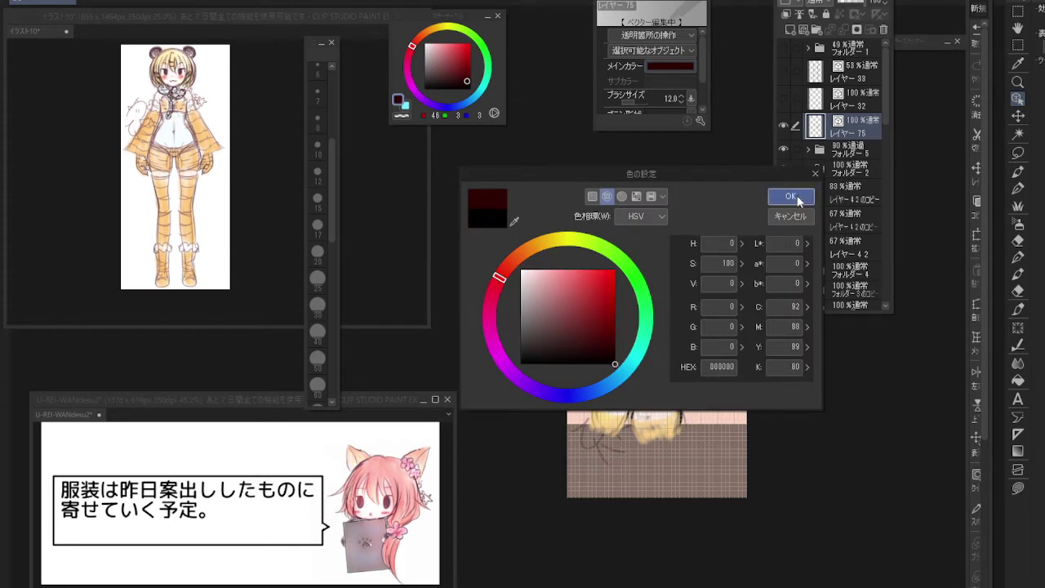
{"action": "left_click", "coordinate": [790, 197]}
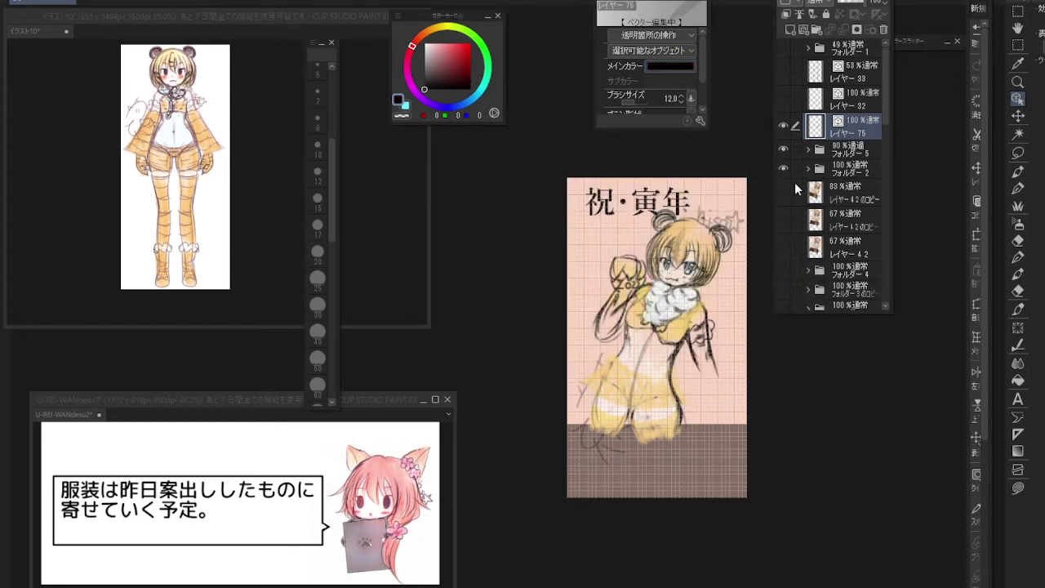
{"action": "left_click", "coordinate": [977, 37]}
{"action": "left_click", "coordinate": [692, 353]}
{"action": "left_click_drag", "start_coordinate": [692, 354], "coordinate": [701, 371]}
{"action": "left_click", "coordinate": [976, 36]}
{"action": "left_click", "coordinate": [1017, 189]}
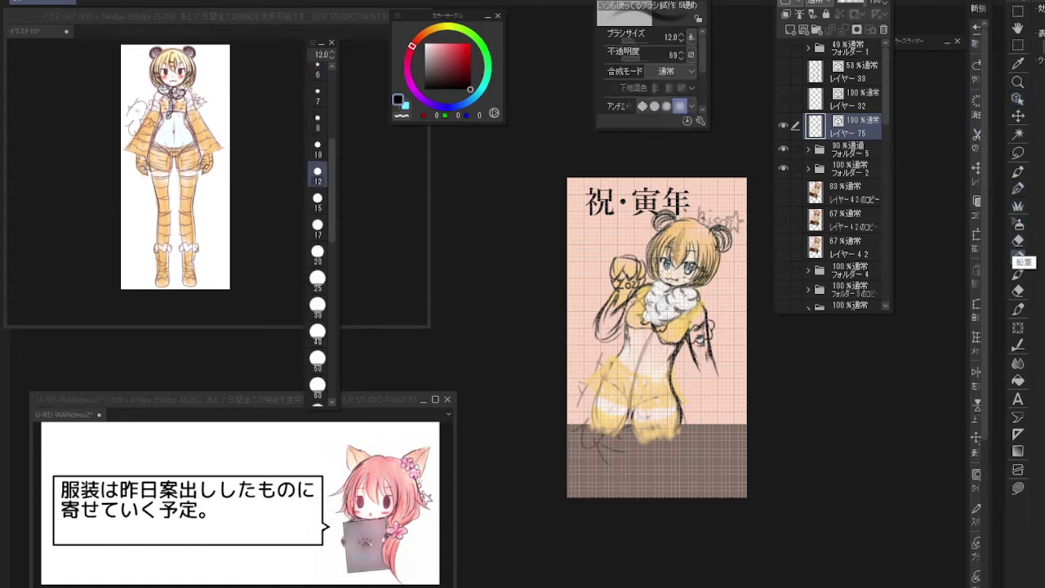
Sketch the long, flaring right-hand sleeve and the waist contours in black on レイヤー 75 with the size 12 pencil
{"action": "left_click", "coordinate": [1017, 255]}
{"action": "left_click_drag", "start_coordinate": [693, 361], "coordinate": [700, 392]}
{"action": "mouse_move", "coordinate": [720, 349]}
{"action": "left_mouse_down"}
{"action": "mouse_move", "coordinate": [712, 374]}
{"action": "mouse_move", "coordinate": [746, 410]}
{"action": "left_mouse_up"}
{"action": "left_click_drag", "start_coordinate": [694, 364], "coordinate": [700, 424]}
{"action": "left_click_drag", "start_coordinate": [627, 330], "coordinate": [614, 359]}
{"action": "left_click_drag", "start_coordinate": [676, 348], "coordinate": [668, 369]}
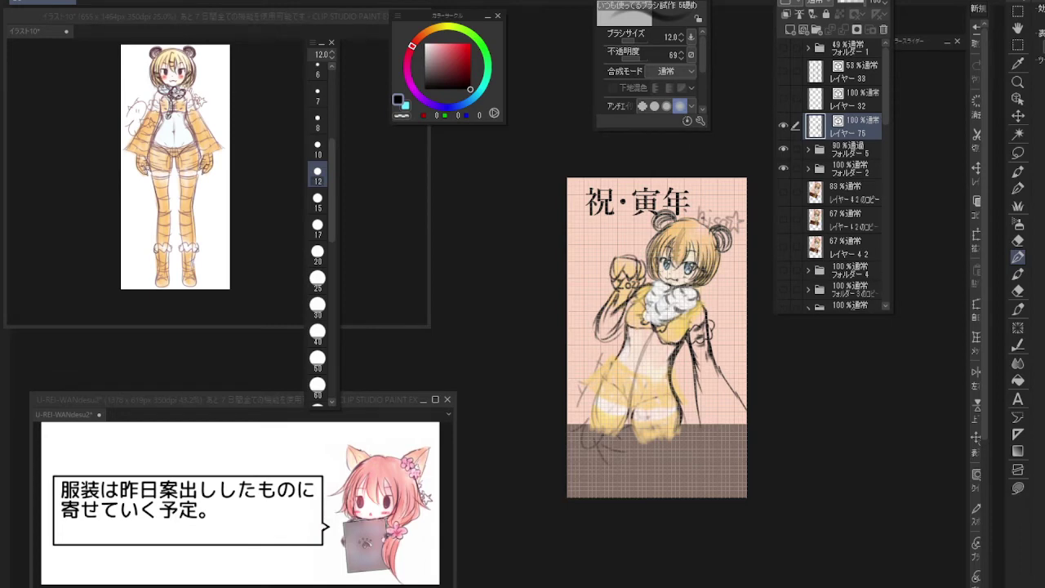
Sketch the chest markings below the fluffy collar and the side and center lines of the torso
{"action": "mouse_move", "coordinate": [633, 301]}
{"action": "left_mouse_down"}
{"action": "mouse_move", "coordinate": [630, 319]}
{"action": "mouse_move", "coordinate": [649, 299]}
{"action": "mouse_move", "coordinate": [684, 309]}
{"action": "left_mouse_up"}
{"action": "mouse_move", "coordinate": [631, 327]}
{"action": "left_mouse_down"}
{"action": "mouse_move", "coordinate": [670, 337]}
{"action": "mouse_move", "coordinate": [662, 315]}
{"action": "left_mouse_up"}
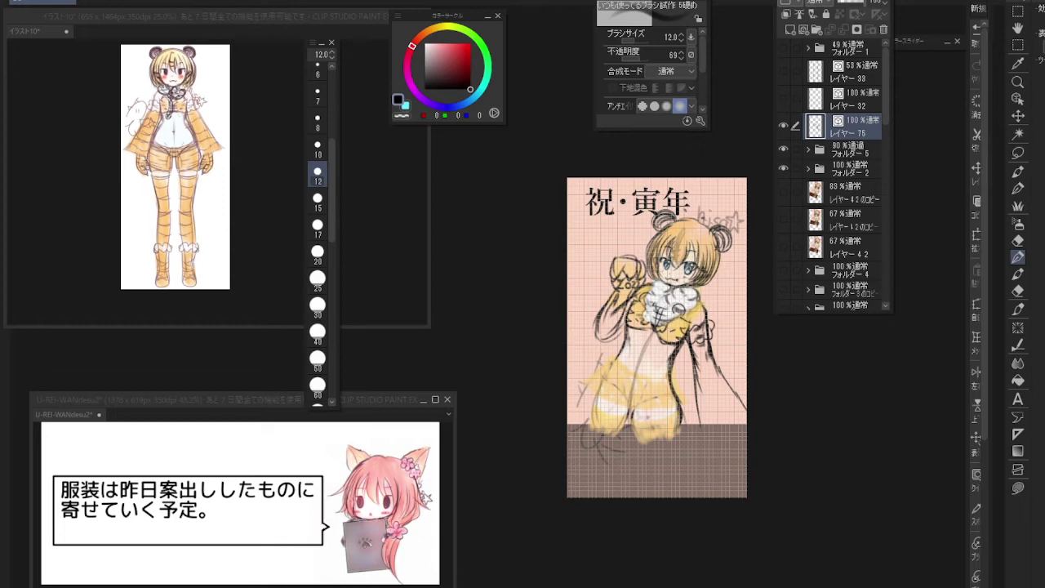
{"action": "left_click_drag", "start_coordinate": [656, 314], "coordinate": [609, 375]}
{"action": "left_click_drag", "start_coordinate": [671, 360], "coordinate": [669, 381]}
{"action": "left_click_drag", "start_coordinate": [649, 340], "coordinate": [631, 401]}
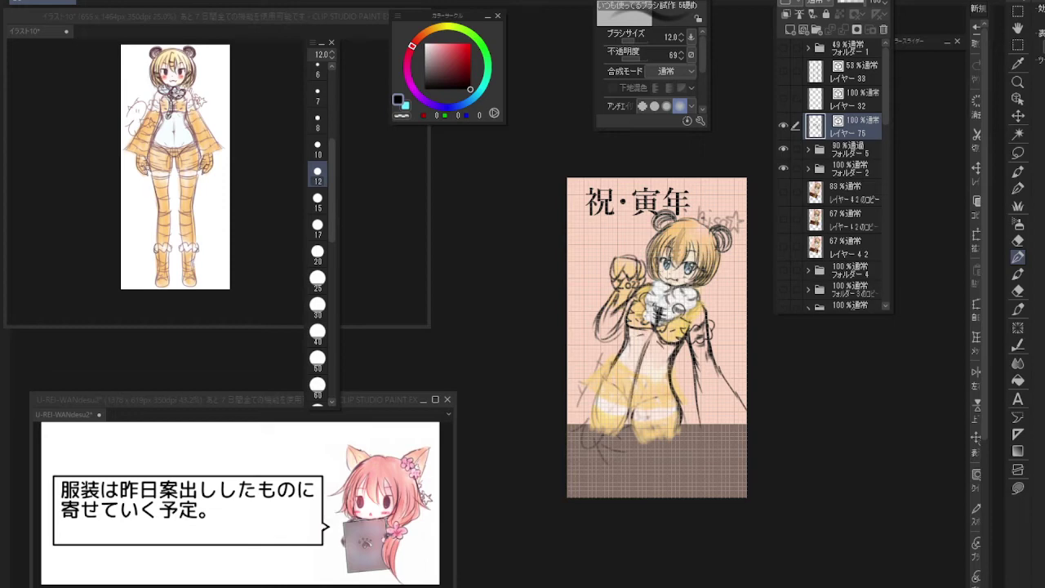
Sketch the hip and upper-thigh lines, the left-hand draped sleeve, and the hem of the right-hand sleeve
{"action": "left_click_drag", "start_coordinate": [620, 346], "coordinate": [606, 378]}
{"action": "left_click_drag", "start_coordinate": [621, 347], "coordinate": [604, 378]}
{"action": "mouse_move", "coordinate": [605, 380]}
{"action": "left_mouse_down"}
{"action": "mouse_move", "coordinate": [633, 404]}
{"action": "mouse_move", "coordinate": [624, 405]}
{"action": "mouse_move", "coordinate": [675, 396]}
{"action": "left_mouse_up"}
{"action": "left_click_drag", "start_coordinate": [643, 285], "coordinate": [580, 368]}
{"action": "left_click_drag", "start_coordinate": [617, 351], "coordinate": [590, 357]}
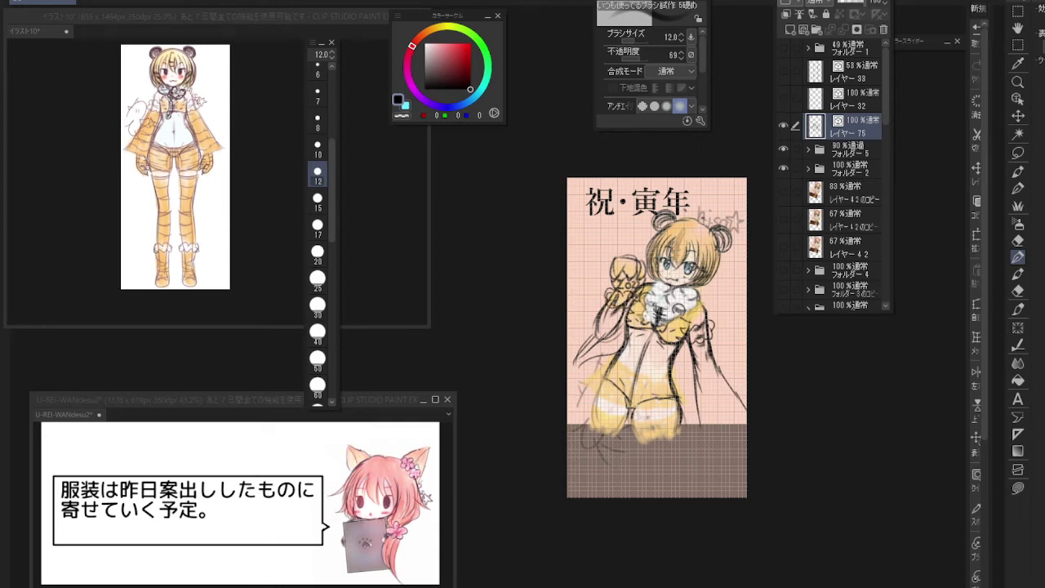
{"action": "left_click_drag", "start_coordinate": [604, 304], "coordinate": [598, 340]}
{"action": "mouse_move", "coordinate": [697, 373]}
{"action": "left_mouse_down"}
{"action": "mouse_move", "coordinate": [726, 388]}
{"action": "mouse_move", "coordinate": [727, 413]}
{"action": "mouse_move", "coordinate": [740, 403]}
{"action": "left_mouse_up"}
Add a new vector layer above レイヤー 75 and sketch the high-cut bodysuit front, the shorts edges, and the thigh-high tops
{"action": "left_click", "coordinate": [807, 31]}
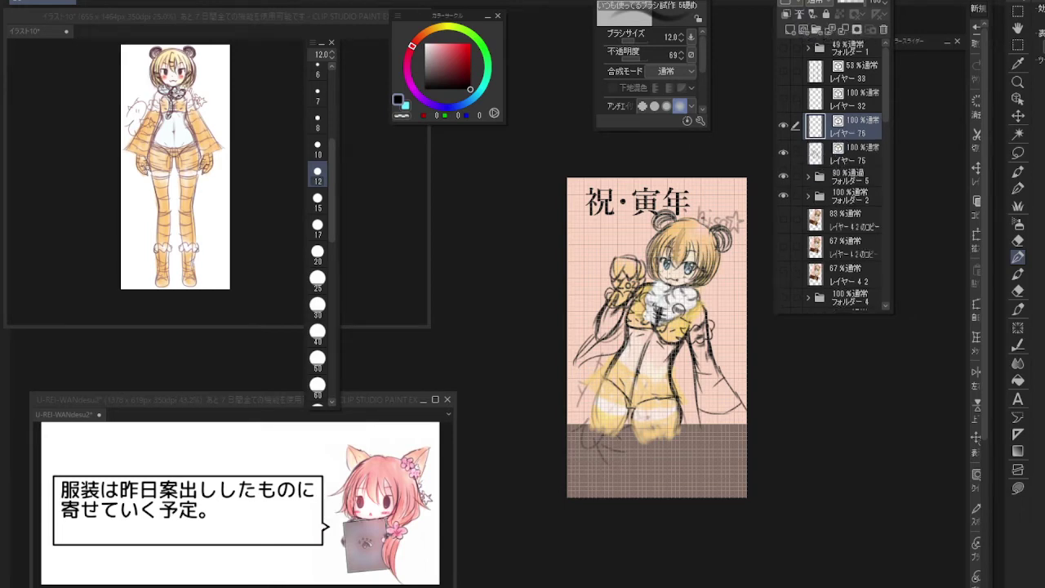
{"action": "mouse_move", "coordinate": [667, 356]}
{"action": "left_mouse_down"}
{"action": "mouse_move", "coordinate": [630, 397]}
{"action": "mouse_move", "coordinate": [655, 413]}
{"action": "mouse_move", "coordinate": [667, 406]}
{"action": "left_mouse_up"}
{"action": "mouse_move", "coordinate": [624, 350]}
{"action": "left_mouse_down"}
{"action": "mouse_move", "coordinate": [631, 391]}
{"action": "mouse_move", "coordinate": [614, 408]}
{"action": "mouse_move", "coordinate": [612, 399]}
{"action": "left_mouse_up"}
{"action": "mouse_move", "coordinate": [616, 387]}
{"action": "left_mouse_down"}
{"action": "mouse_move", "coordinate": [605, 406]}
{"action": "mouse_move", "coordinate": [629, 404]}
{"action": "left_mouse_up"}
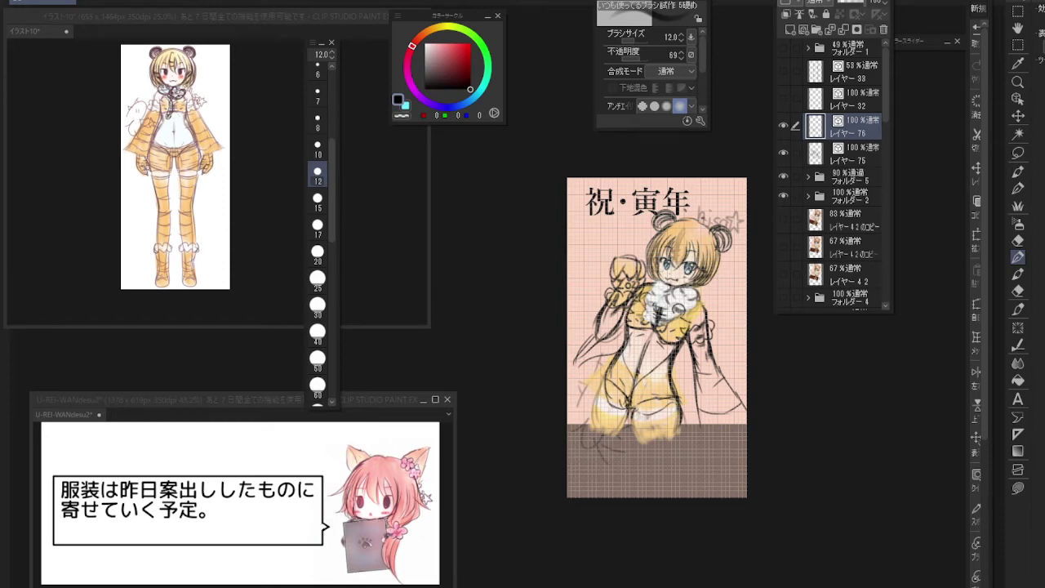
{"action": "mouse_move", "coordinate": [634, 364]}
{"action": "left_mouse_down"}
{"action": "mouse_move", "coordinate": [629, 390]}
{"action": "mouse_move", "coordinate": [659, 369]}
{"action": "left_mouse_up"}
{"action": "left_click_drag", "start_coordinate": [601, 391], "coordinate": [595, 404]}
{"action": "mouse_move", "coordinate": [598, 393]}
{"action": "left_mouse_down"}
{"action": "mouse_move", "coordinate": [593, 408]}
{"action": "mouse_move", "coordinate": [629, 418]}
{"action": "mouse_move", "coordinate": [612, 434]}
{"action": "mouse_move", "coordinate": [589, 426]}
{"action": "mouse_move", "coordinate": [658, 421]}
{"action": "mouse_move", "coordinate": [681, 428]}
{"action": "mouse_move", "coordinate": [643, 446]}
{"action": "mouse_move", "coordinate": [680, 438]}
{"action": "left_mouse_up"}
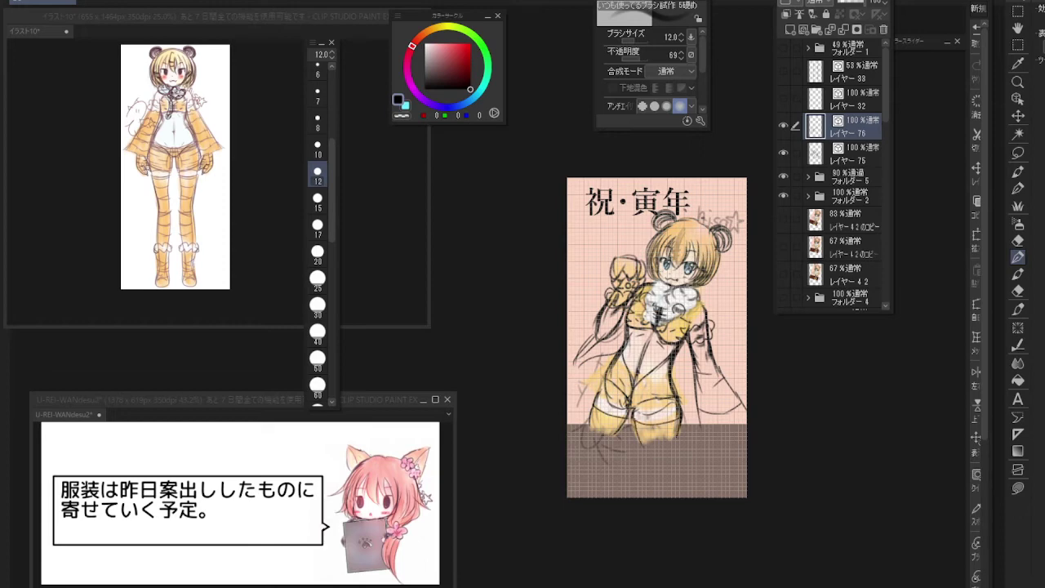
Refine the sleeve hems and sketch stripe and fold lines across the shorts and thigh bands
{"action": "left_click_drag", "start_coordinate": [607, 336], "coordinate": [620, 331]}
{"action": "mouse_move", "coordinate": [697, 392]}
{"action": "left_mouse_down"}
{"action": "mouse_move", "coordinate": [701, 423]}
{"action": "mouse_move", "coordinate": [737, 405]}
{"action": "mouse_move", "coordinate": [738, 419]}
{"action": "left_mouse_up"}
{"action": "left_click_drag", "start_coordinate": [652, 373], "coordinate": [649, 385]}
{"action": "mouse_move", "coordinate": [602, 387]}
{"action": "left_mouse_down"}
{"action": "mouse_move", "coordinate": [597, 397]}
{"action": "mouse_move", "coordinate": [593, 389]}
{"action": "mouse_move", "coordinate": [616, 404]}
{"action": "mouse_move", "coordinate": [678, 405]}
{"action": "mouse_move", "coordinate": [660, 411]}
{"action": "left_mouse_up"}
{"action": "mouse_move", "coordinate": [607, 374]}
{"action": "left_mouse_down"}
{"action": "mouse_move", "coordinate": [598, 396]}
{"action": "mouse_move", "coordinate": [607, 403]}
{"action": "mouse_move", "coordinate": [644, 395]}
{"action": "mouse_move", "coordinate": [664, 413]}
{"action": "mouse_move", "coordinate": [600, 403]}
{"action": "left_mouse_up"}
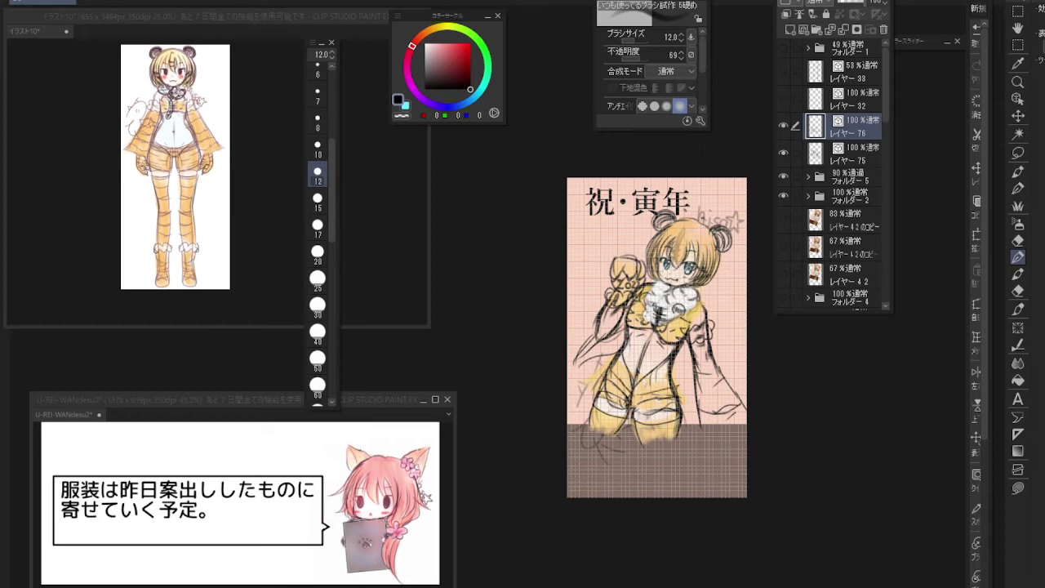
{"action": "left_click_drag", "start_coordinate": [676, 407], "coordinate": [640, 412]}
Expand フォルダー 5, check レイヤー 11 by toggling its visibility, and move レイヤー 8 directly above レイヤー 15
{"action": "left_click", "coordinate": [809, 177]}
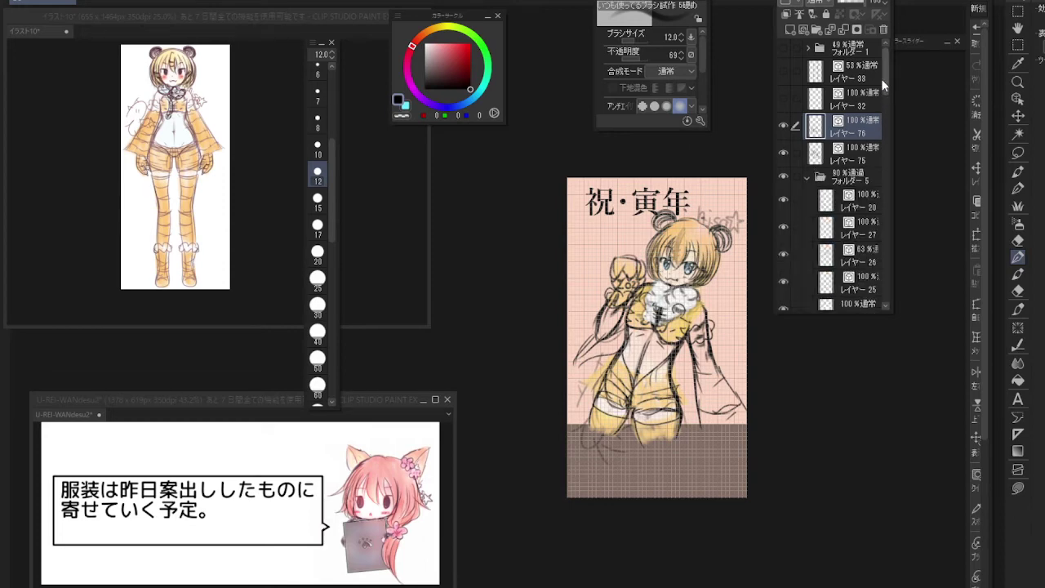
{"action": "left_click_drag", "start_coordinate": [881, 78], "coordinate": [869, 161]}
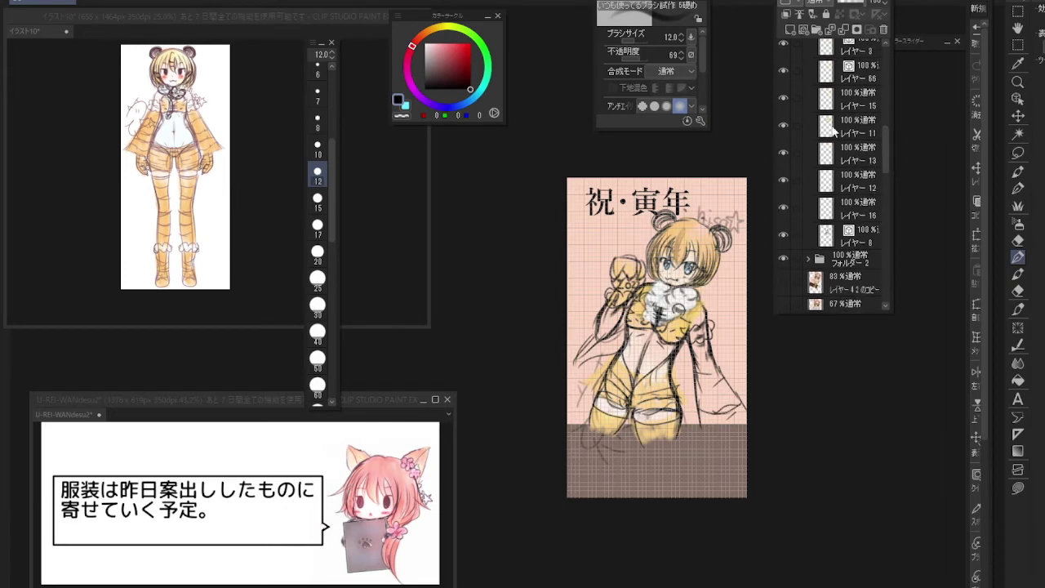
{"action": "left_click", "coordinate": [780, 126]}
{"action": "left_click", "coordinate": [783, 126]}
{"action": "left_click_drag", "start_coordinate": [884, 138], "coordinate": [882, 134]}
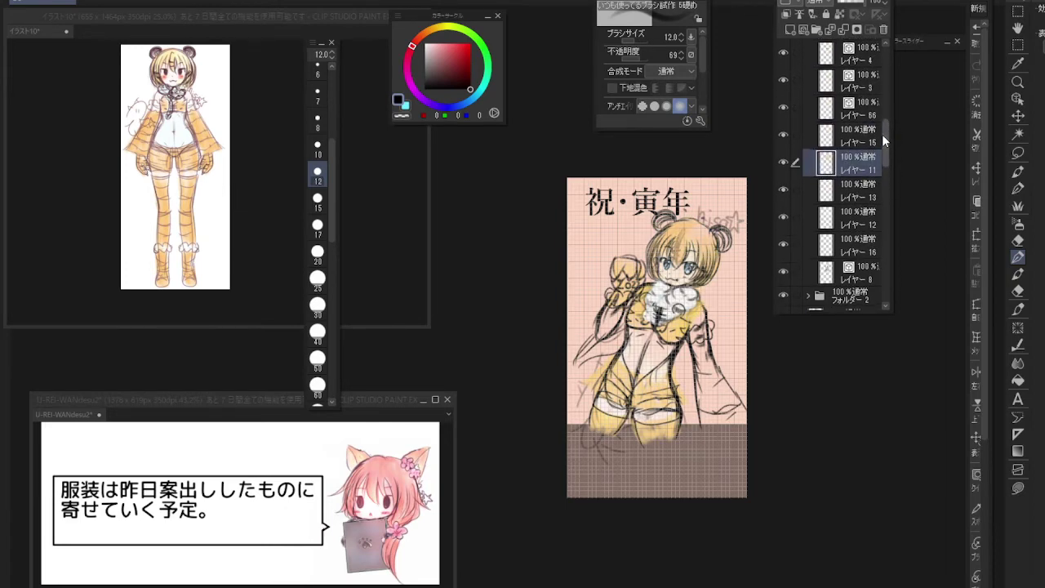
{"action": "left_click", "coordinate": [866, 268]}
{"action": "left_click_drag", "start_coordinate": [870, 269], "coordinate": [867, 131]}
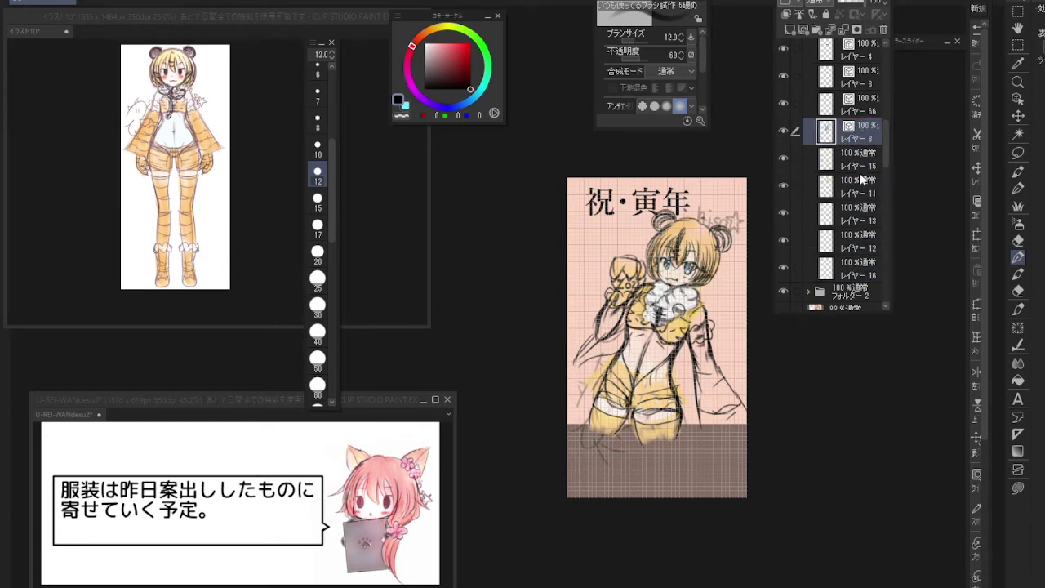
Check レイヤー 15 by toggling its visibility, and erase its stray color around the chest with the size 30 soft eraser
{"action": "scroll", "coordinate": [883, 148], "scroll_direction": "up", "scroll_amount": 1}
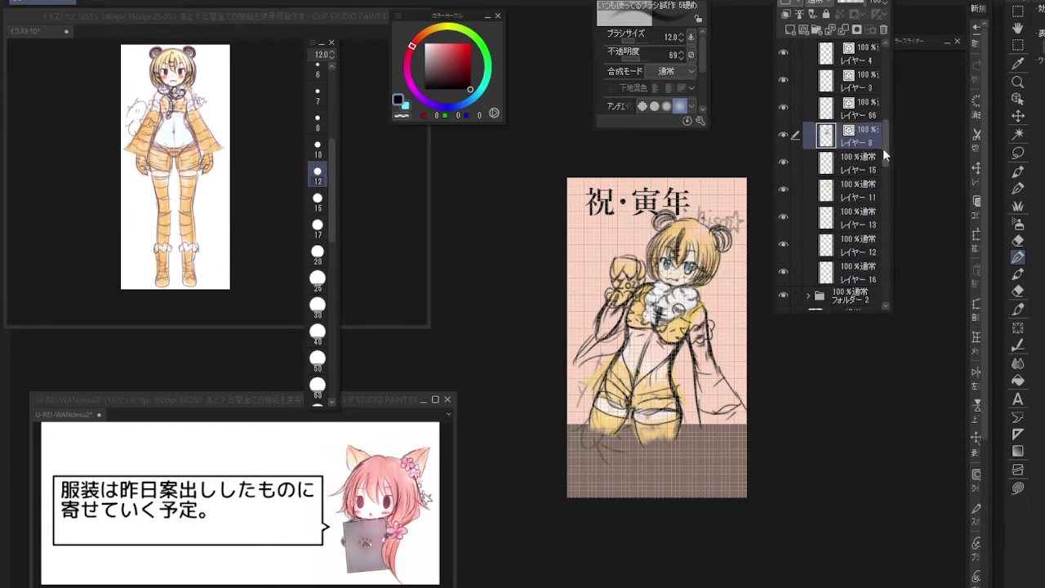
{"action": "scroll", "coordinate": [882, 148], "scroll_direction": "down", "scroll_amount": 1}
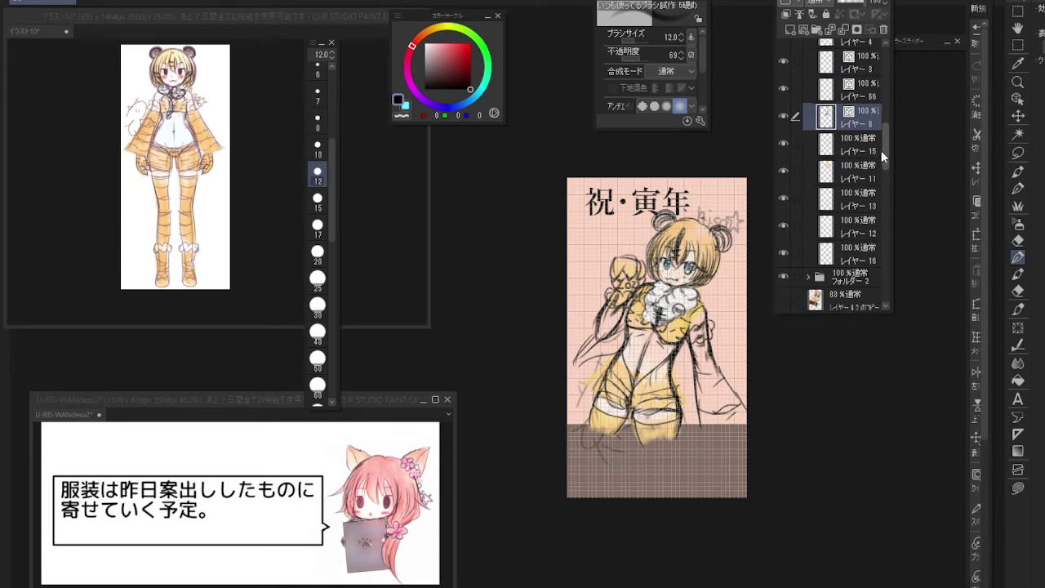
{"action": "left_click", "coordinate": [783, 154]}
{"action": "left_click", "coordinate": [783, 154]}
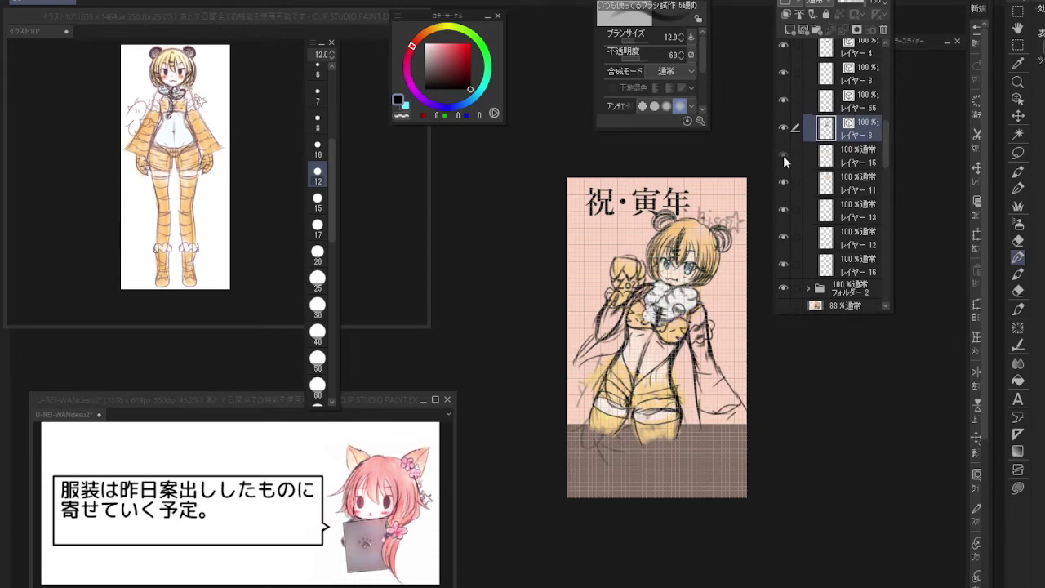
{"action": "left_click", "coordinate": [782, 155]}
{"action": "left_click", "coordinate": [836, 155]}
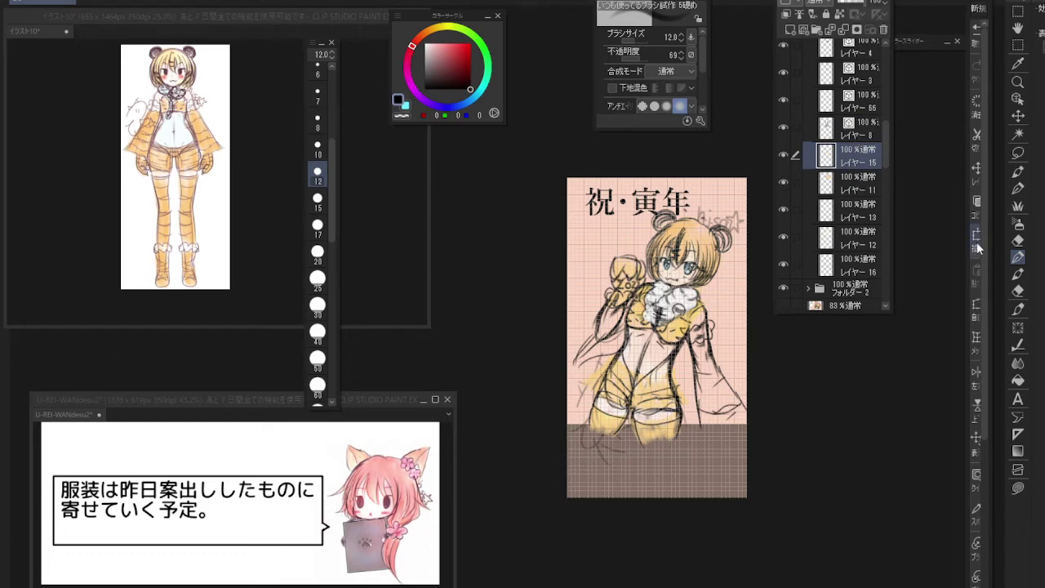
{"action": "left_click", "coordinate": [1019, 241]}
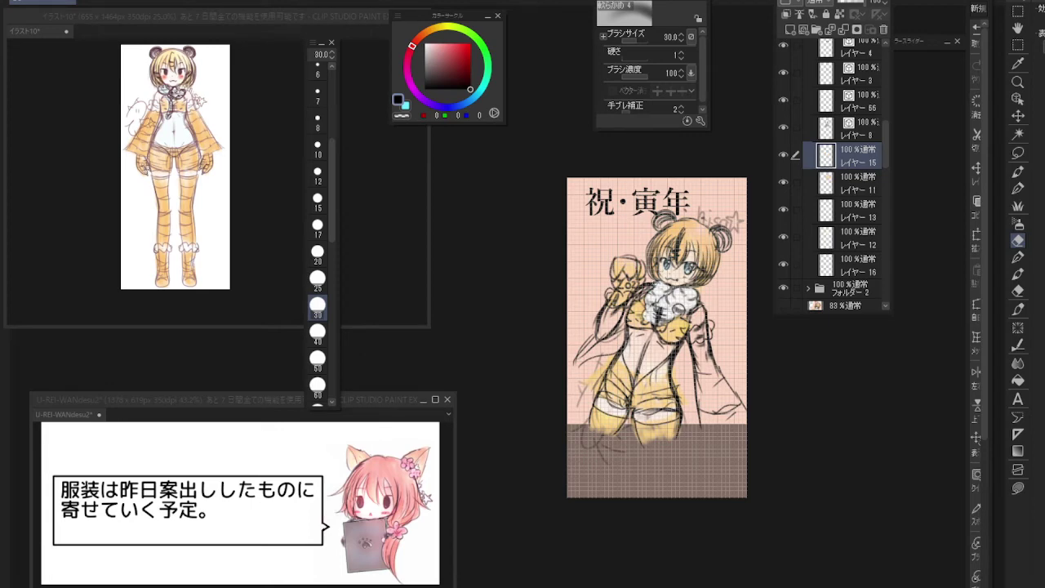
Add a new raster layer above レイヤー 15 and paint both draped sleeves light orange (255, 209, 129) with a size 50 brush
{"action": "left_click", "coordinate": [788, 30]}
{"action": "left_click", "coordinate": [1018, 64]}
{"action": "left_click", "coordinate": [673, 328]}
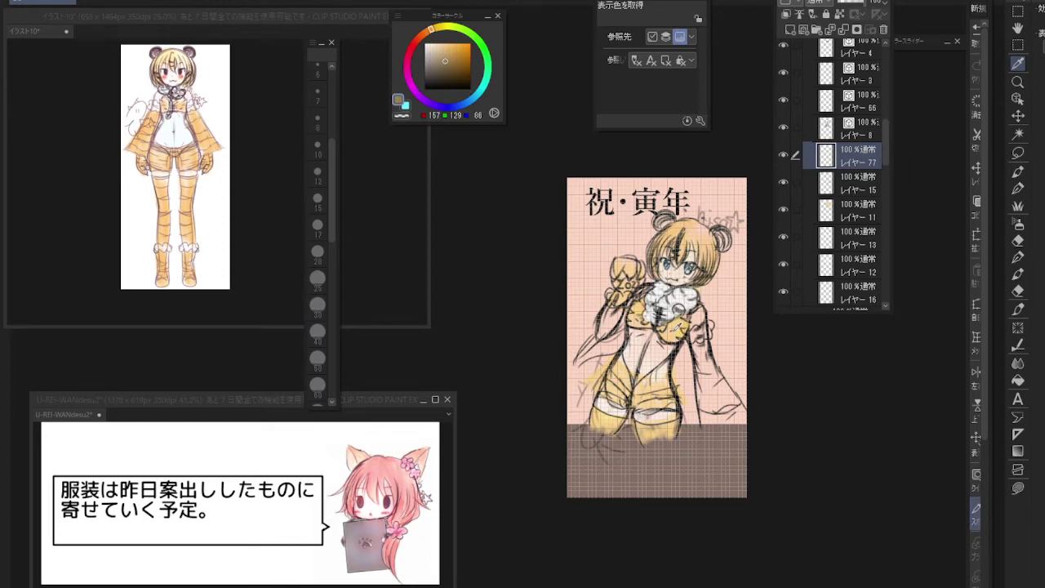
{"action": "left_click", "coordinate": [1018, 256]}
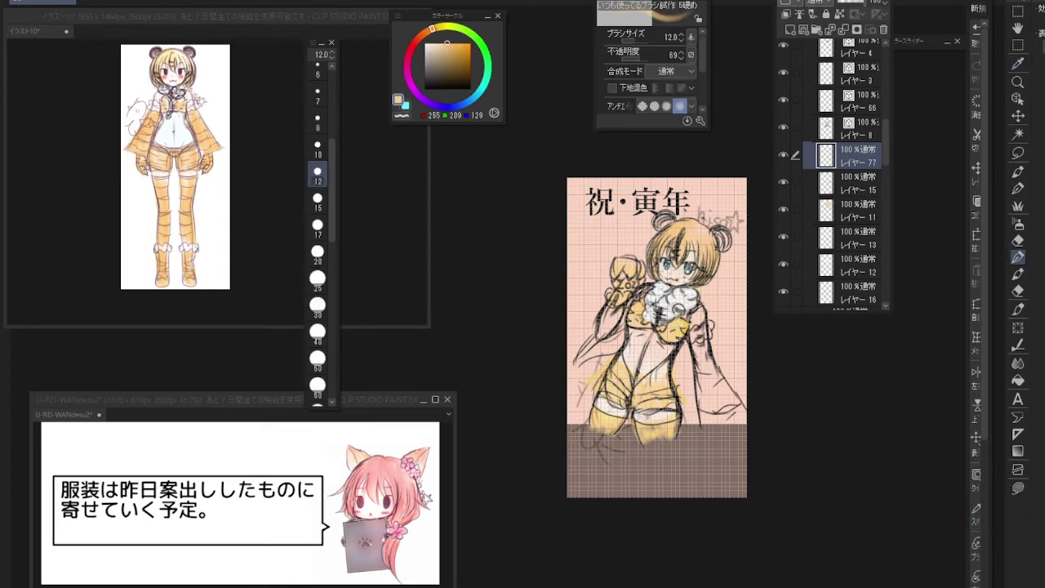
{"action": "left_click", "coordinate": [317, 357]}
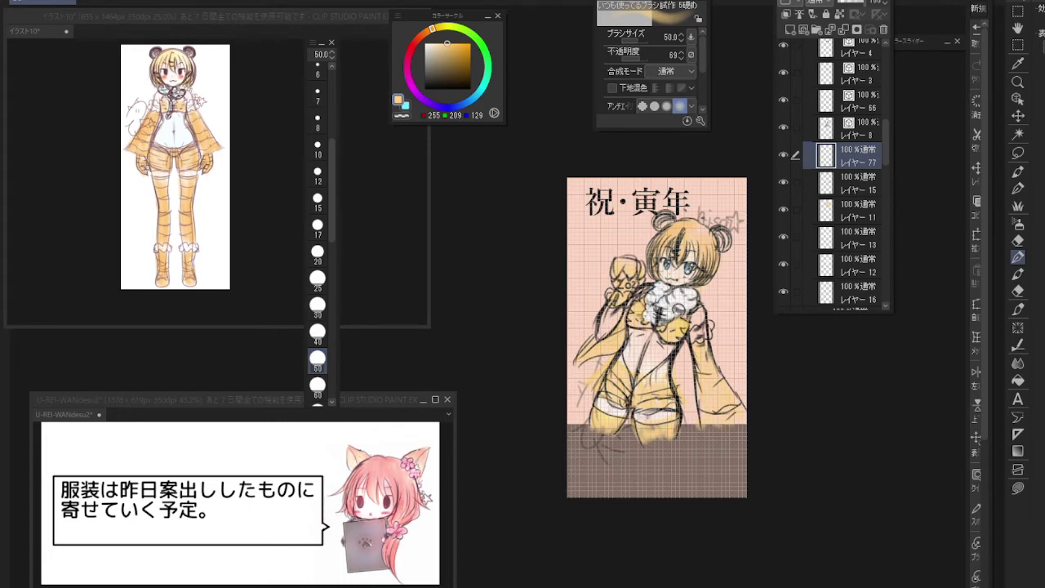
Add a new raster layer above レイヤー 77 and paint the torso pale cream (255, 239, 211) with the size 50 brush
{"action": "left_click", "coordinate": [787, 29]}
{"action": "left_click", "coordinate": [431, 41]}
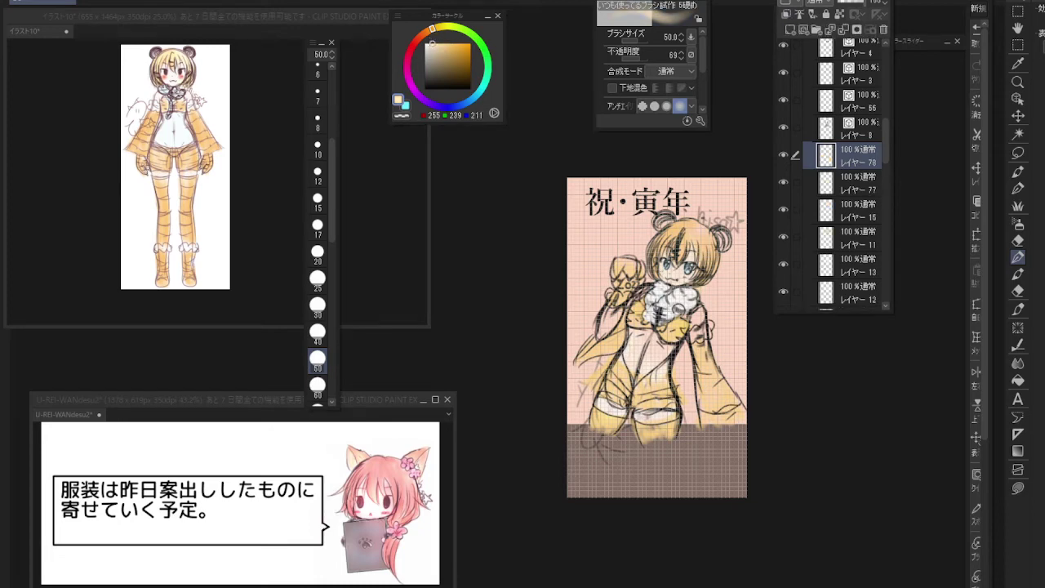
{"action": "left_click_drag", "start_coordinate": [637, 376], "coordinate": [652, 335]}
Examine what レイヤー 77, レイヤー 15 and レイヤー 11 each contain by selecting them and toggling their visibility
{"action": "left_click", "coordinate": [875, 178]}
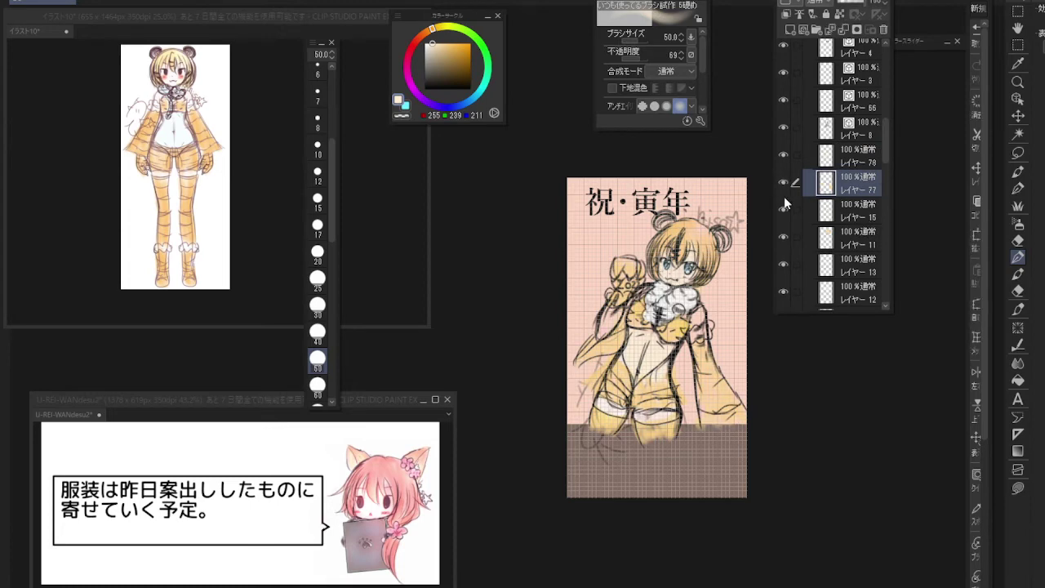
{"action": "left_click", "coordinate": [843, 215]}
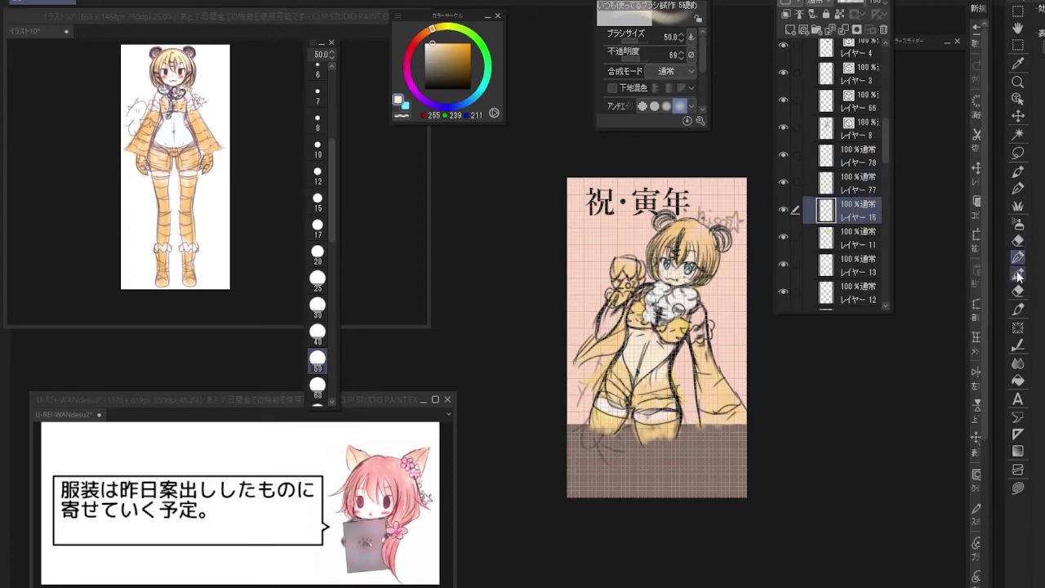
{"action": "left_click", "coordinate": [1017, 239]}
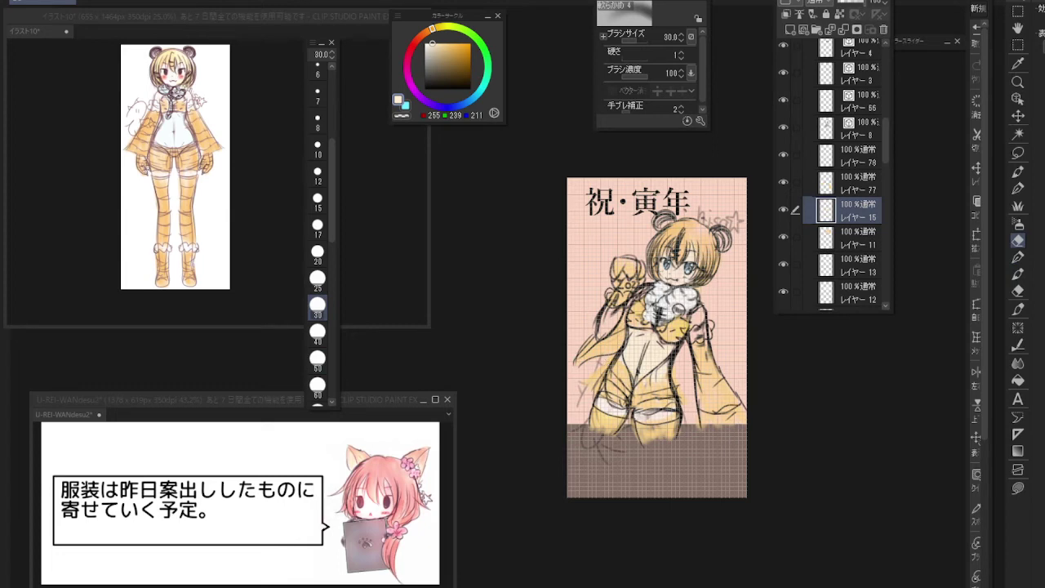
{"action": "left_click", "coordinate": [852, 238]}
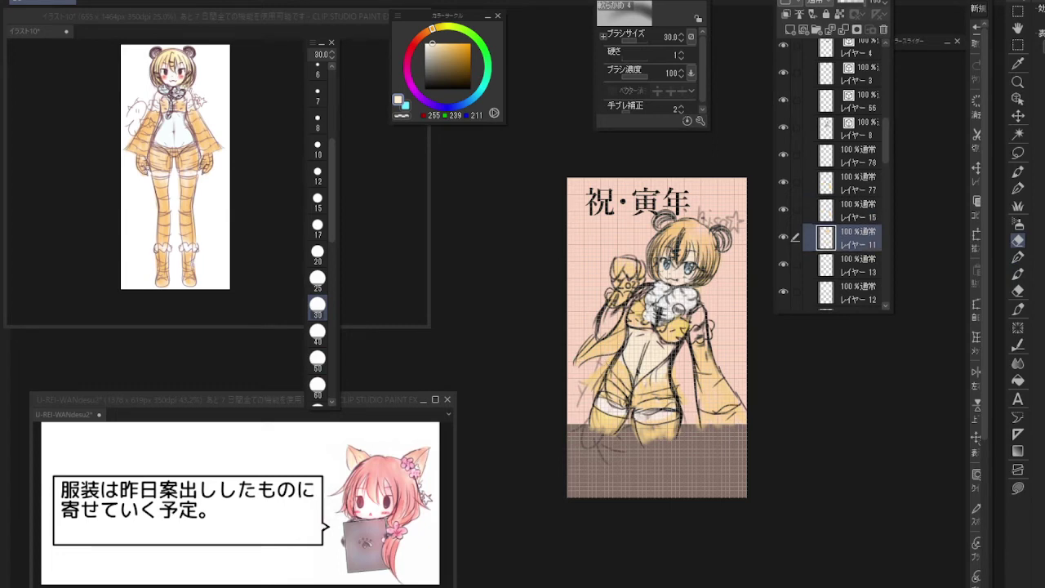
{"action": "left_click", "coordinate": [783, 182]}
{"action": "left_click", "coordinate": [784, 182]}
{"action": "left_click", "coordinate": [782, 209]}
{"action": "left_click", "coordinate": [782, 209]}
{"action": "left_click_drag", "start_coordinate": [778, 231], "coordinate": [779, 232]}
{"action": "left_click", "coordinate": [784, 236]}
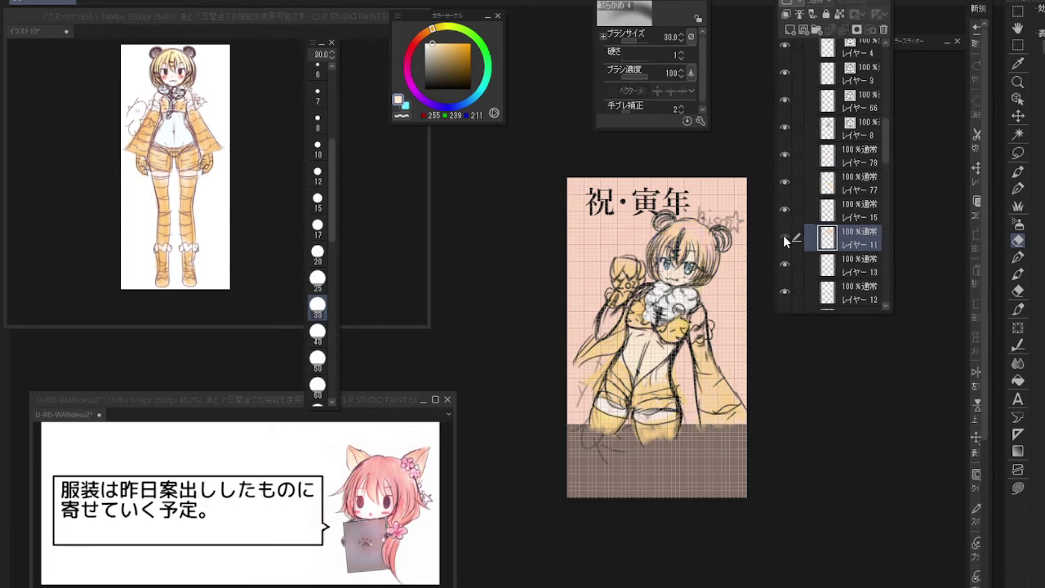
Identify the layer holding the stray yellow paint beside the left-hand hip by toggling レイヤー 50 and フォルダー 2, and select レイヤー 50
{"action": "left_click", "coordinate": [1018, 98]}
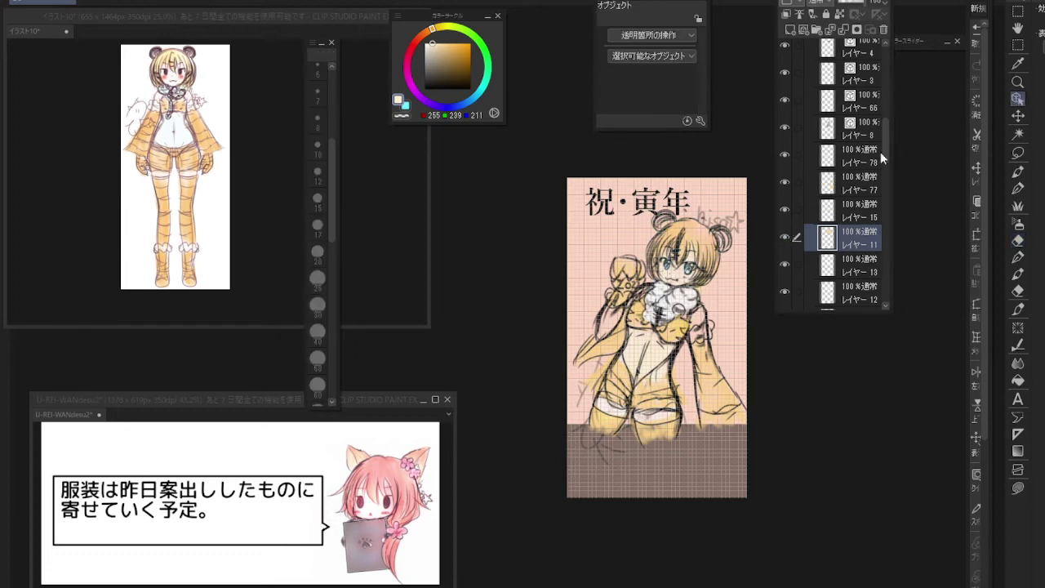
{"action": "left_click", "coordinate": [595, 377]}
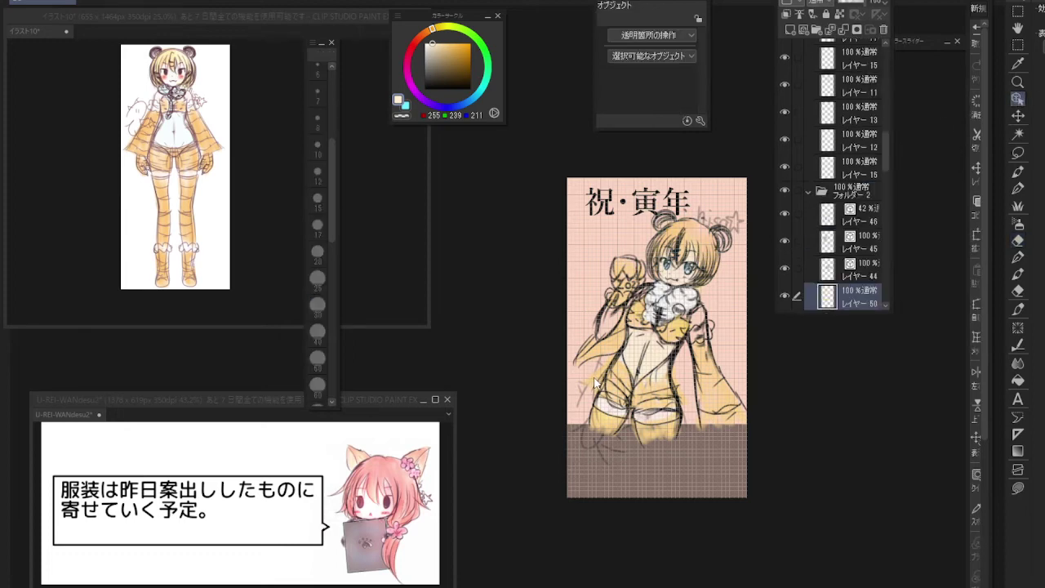
{"action": "left_click", "coordinate": [785, 292]}
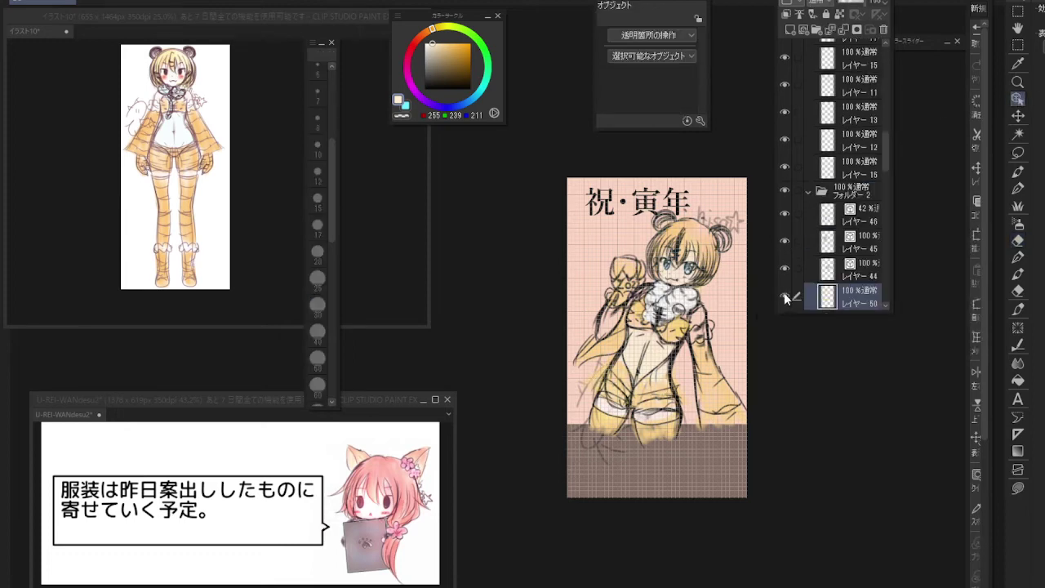
{"action": "left_click", "coordinate": [878, 167]}
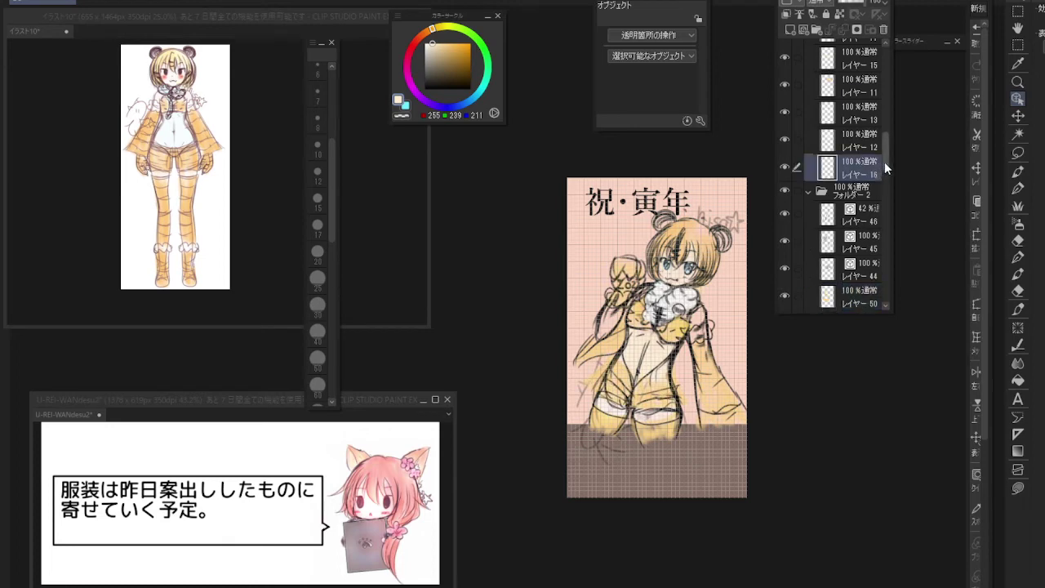
{"action": "left_click", "coordinate": [787, 189]}
{"action": "left_click", "coordinate": [789, 189]}
{"action": "left_click", "coordinate": [789, 189]}
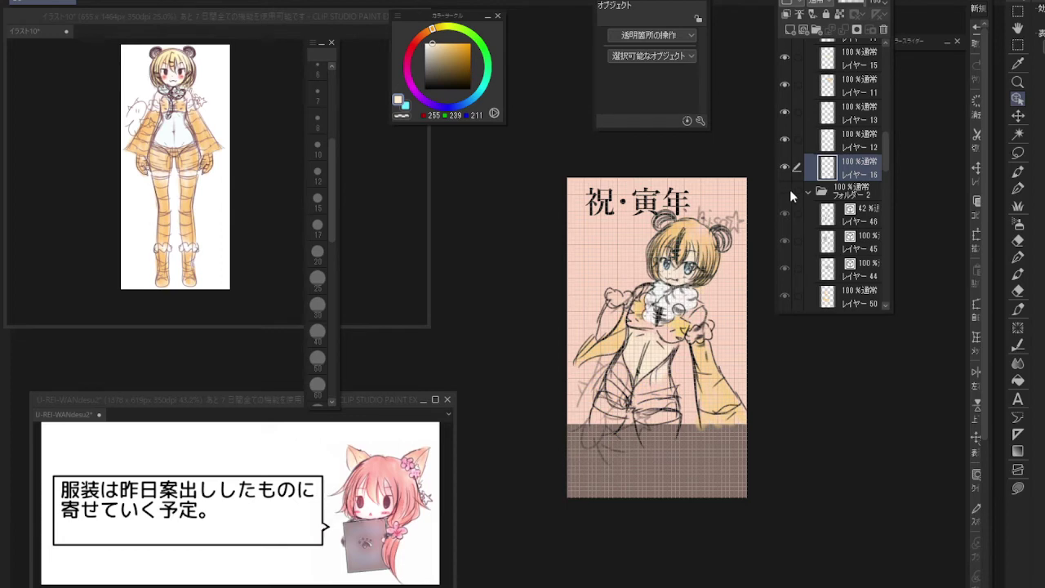
{"action": "left_click", "coordinate": [789, 189]}
{"action": "left_click", "coordinate": [808, 190]}
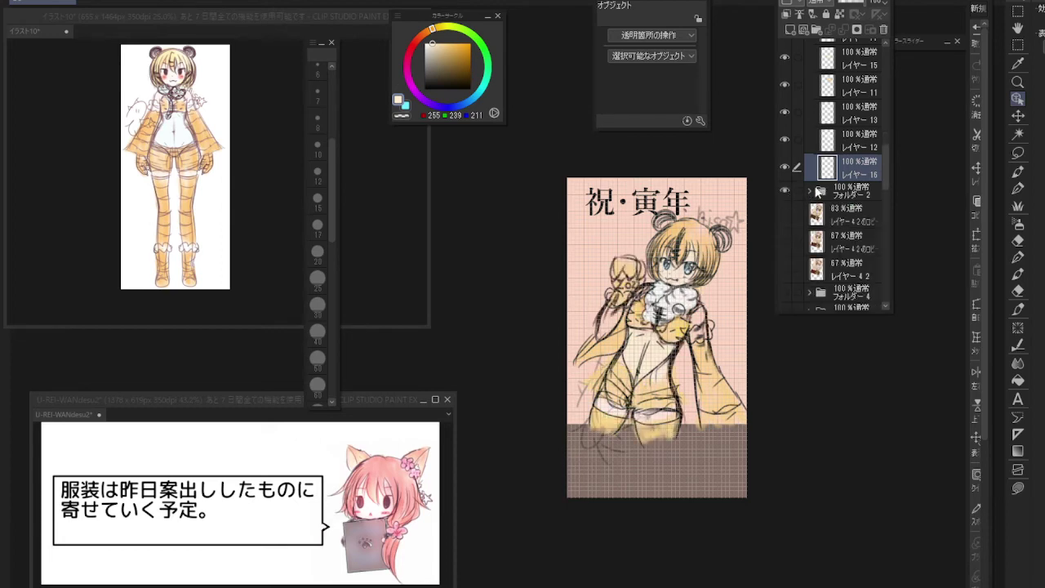
{"action": "left_click", "coordinate": [808, 190]}
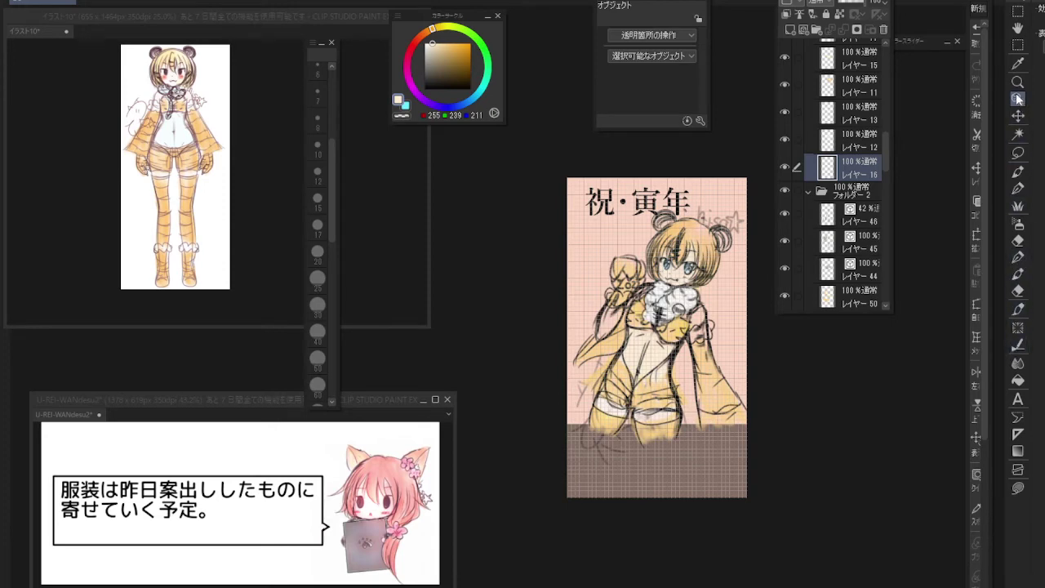
{"action": "left_click", "coordinate": [793, 297]}
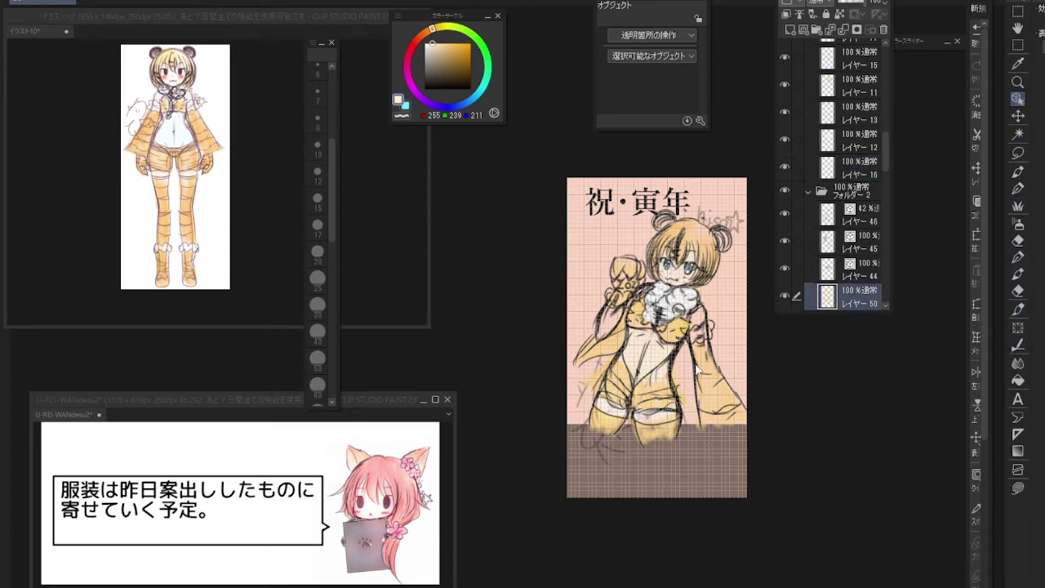
Erase the stray yellow paint beside the left-hand hip on レイヤー 50 using soft erasers at sizes 30 and 50
{"action": "left_click", "coordinate": [784, 296]}
{"action": "left_click", "coordinate": [783, 297]}
{"action": "left_click", "coordinate": [1017, 240]}
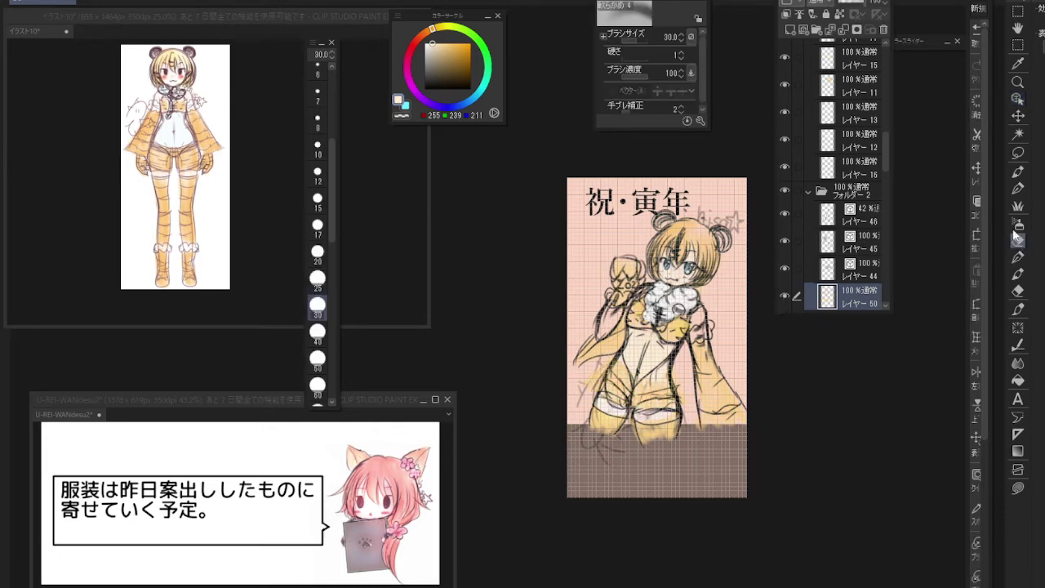
{"action": "left_click_drag", "start_coordinate": [599, 369], "coordinate": [589, 382]}
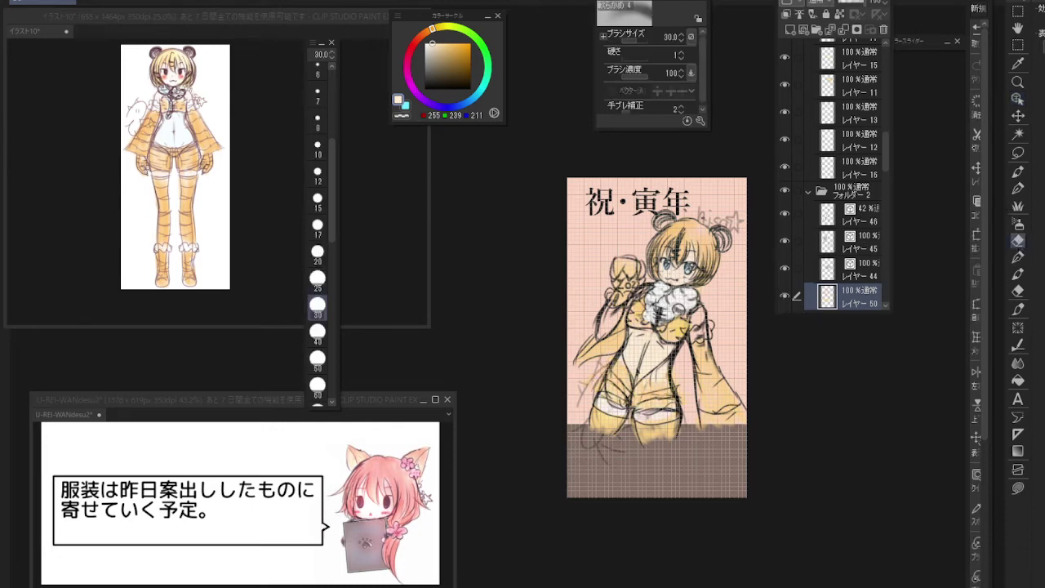
{"action": "left_click", "coordinate": [1017, 291]}
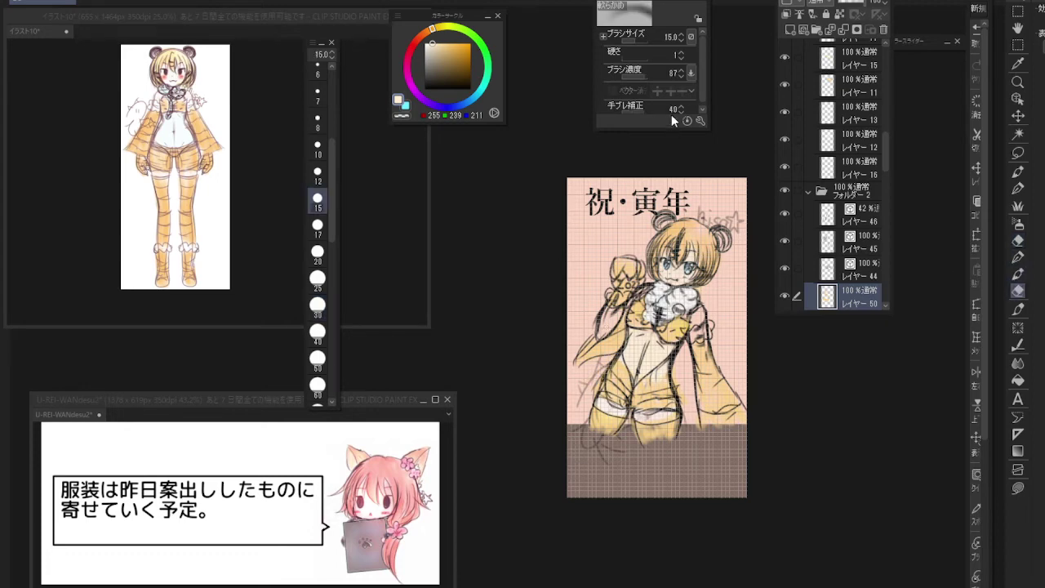
{"action": "left_click_drag", "start_coordinate": [669, 126], "coordinate": [669, 92]}
{"action": "left_click", "coordinate": [317, 357]}
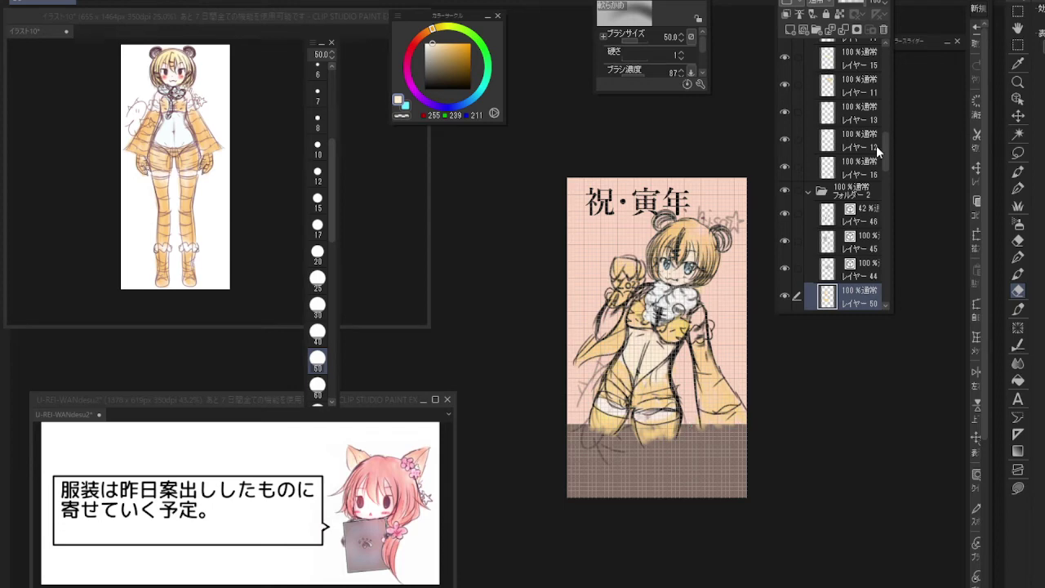
Check what レイヤー 22 contributes to the picture by toggling its visibility
{"action": "left_click_drag", "start_coordinate": [883, 153], "coordinate": [882, 286]}
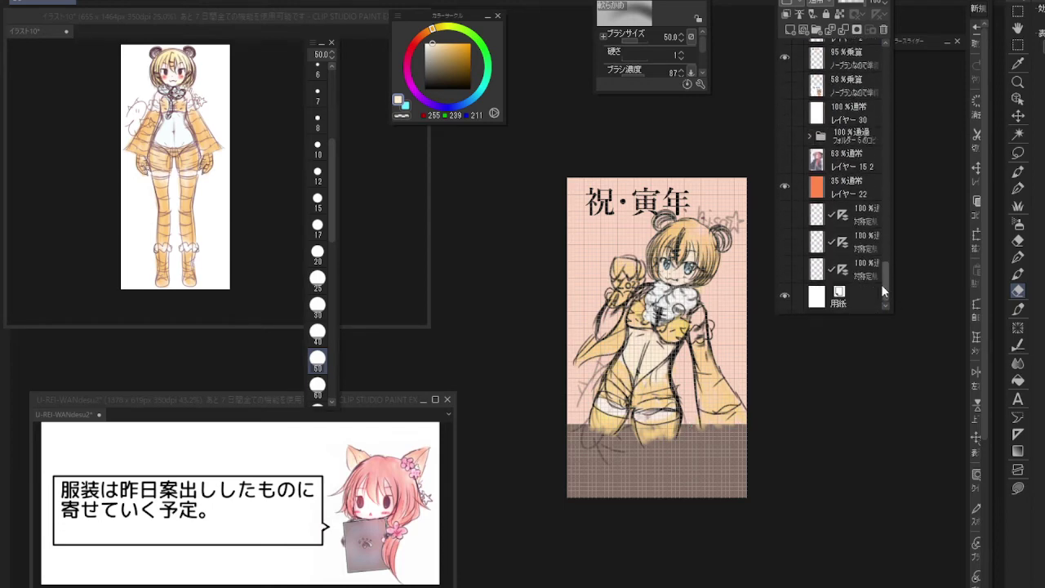
{"action": "left_click", "coordinate": [785, 181]}
{"action": "left_click", "coordinate": [789, 183]}
{"action": "left_click_drag", "start_coordinate": [885, 268], "coordinate": [878, 55]}
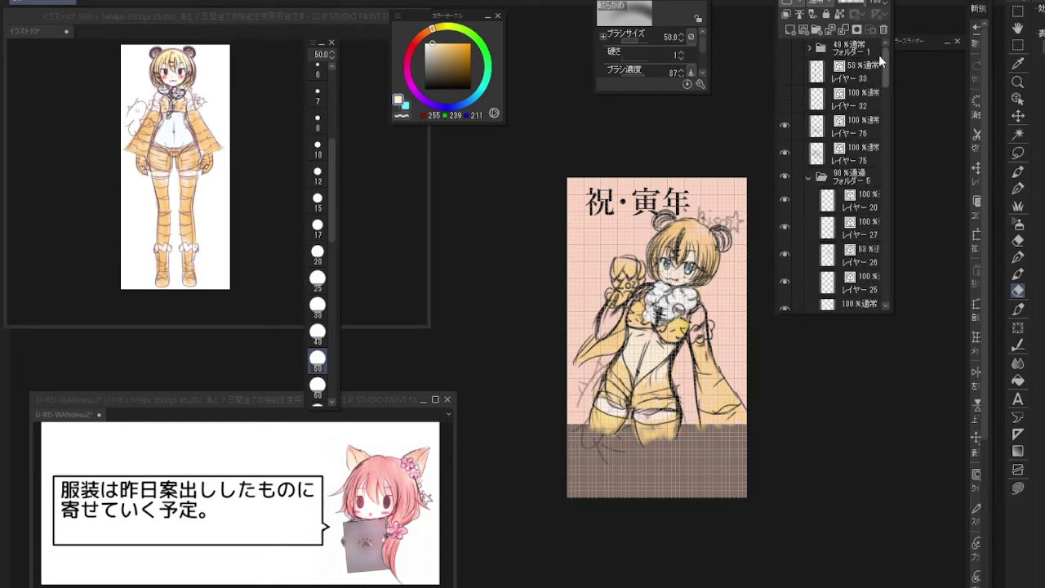
Add a new vector layer above レイヤー 20 and try a black stroke on the left-hand ear with the size 8 brush
{"action": "left_click", "coordinate": [845, 198]}
{"action": "left_click", "coordinate": [802, 29]}
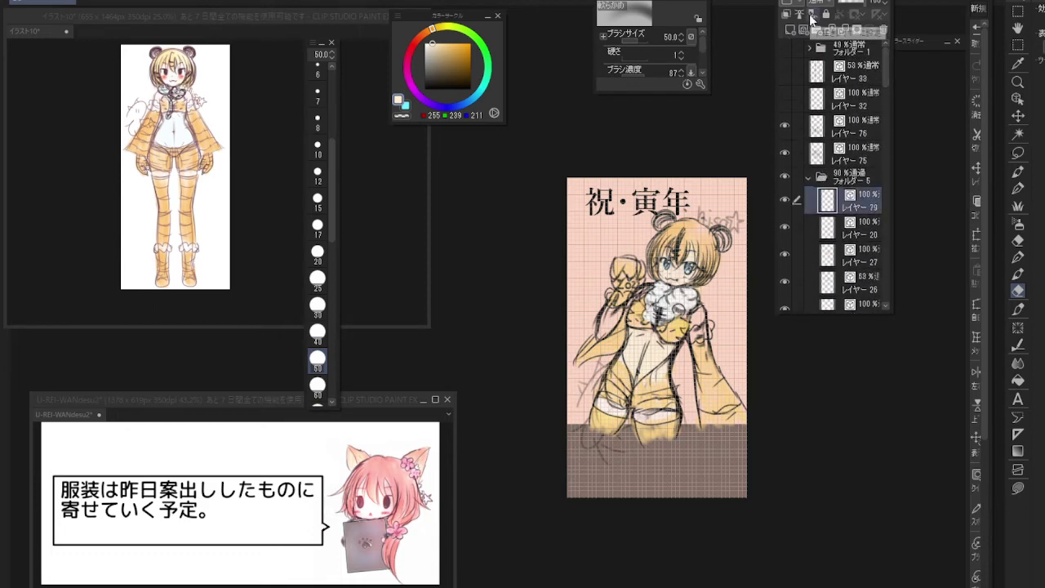
{"action": "left_click", "coordinate": [1018, 257]}
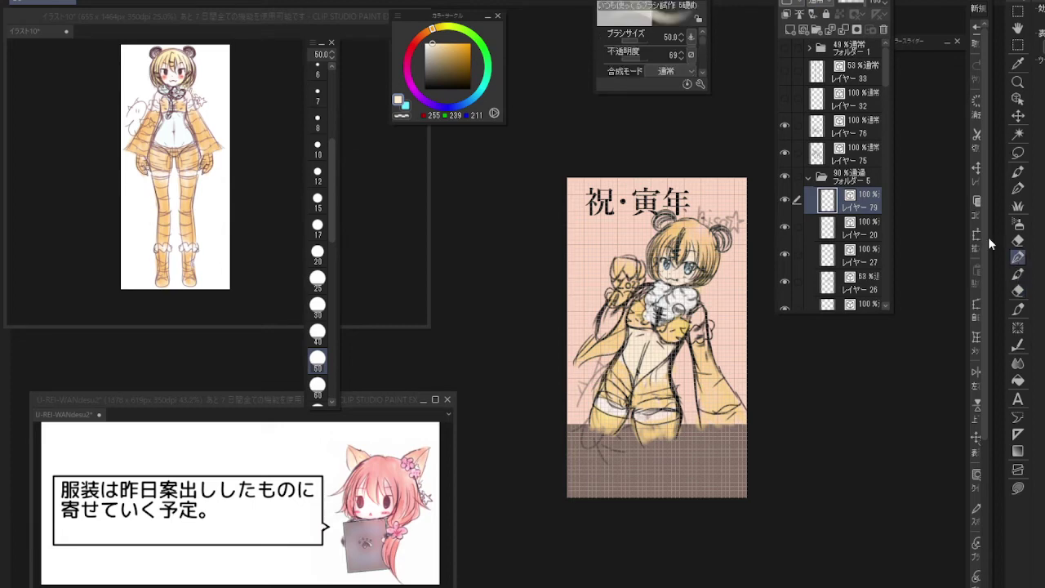
{"action": "key", "text": "x"}
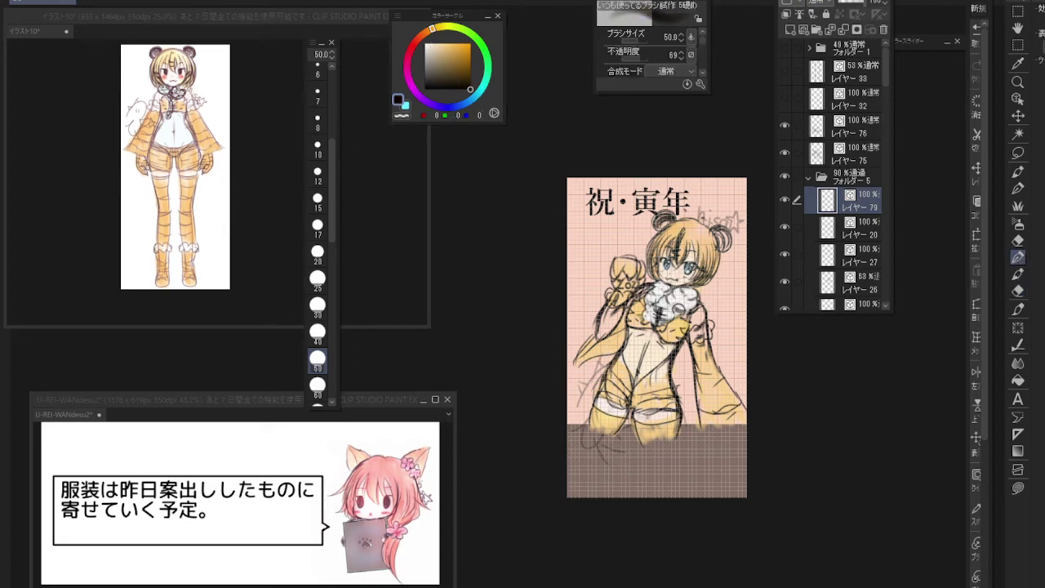
{"action": "left_click", "coordinate": [316, 120]}
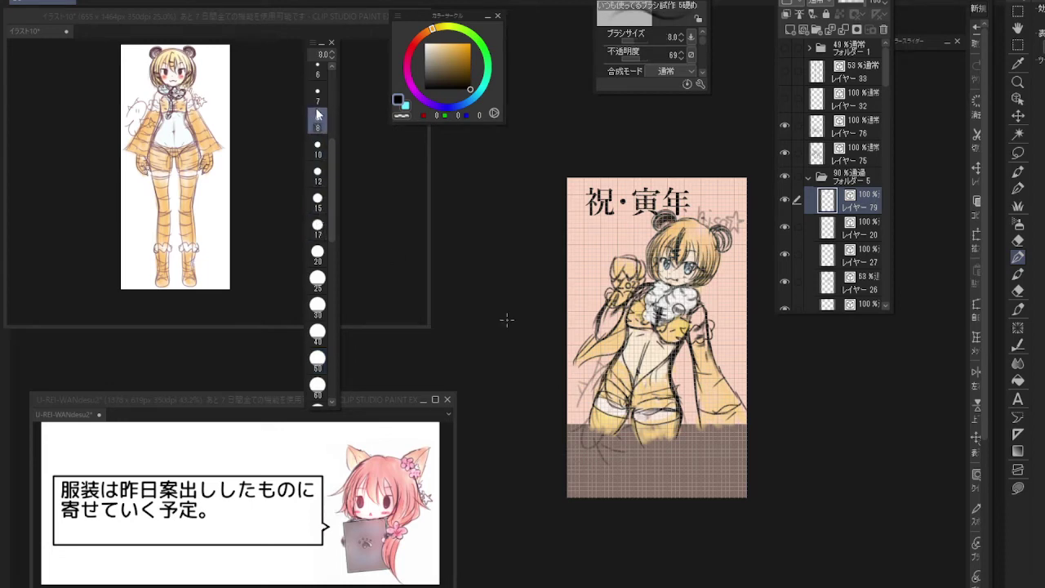
{"action": "left_click_drag", "start_coordinate": [659, 215], "coordinate": [674, 210]}
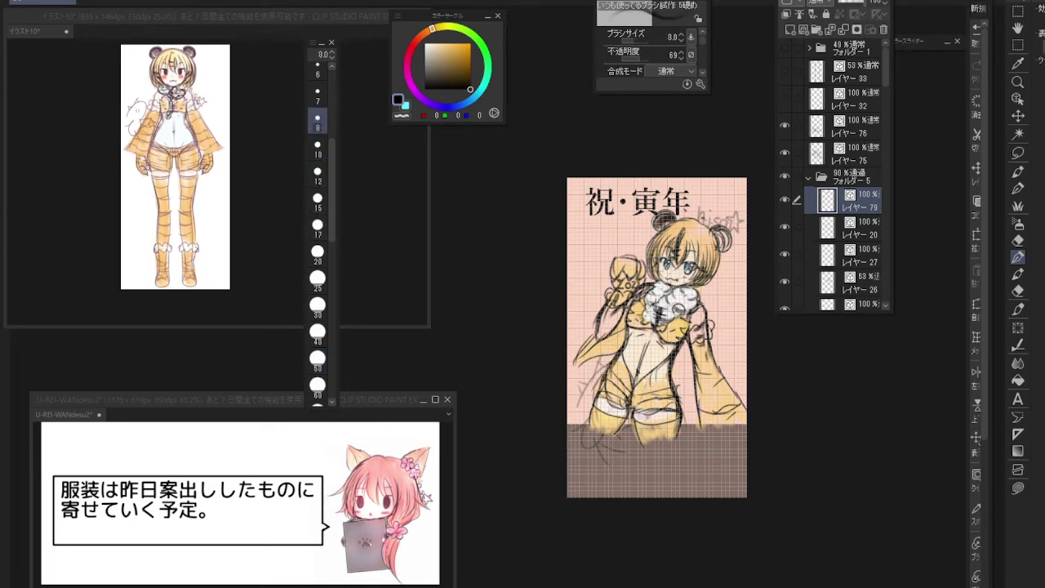
Undo the ear stroke and the new layer, and darken the ears and side hair with black size 8 strokes on レイヤー 20
{"action": "left_click", "coordinate": [975, 32]}
{"action": "left_click", "coordinate": [975, 32]}
{"action": "left_click", "coordinate": [975, 33]}
{"action": "left_click", "coordinate": [975, 29]}
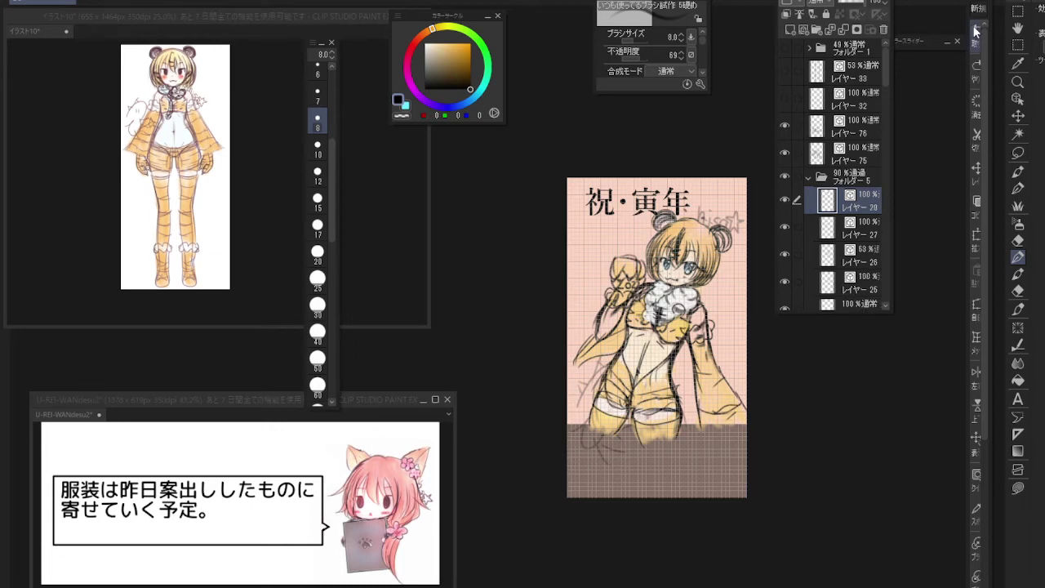
{"action": "key", "text": "ctrl+y"}
{"action": "mouse_move", "coordinate": [722, 233]}
{"action": "left_mouse_down"}
{"action": "mouse_move", "coordinate": [713, 269]}
{"action": "mouse_move", "coordinate": [708, 253]}
{"action": "left_mouse_up"}
{"action": "left_click_drag", "start_coordinate": [712, 252], "coordinate": [688, 290]}
{"action": "left_click_drag", "start_coordinate": [654, 242], "coordinate": [646, 282]}
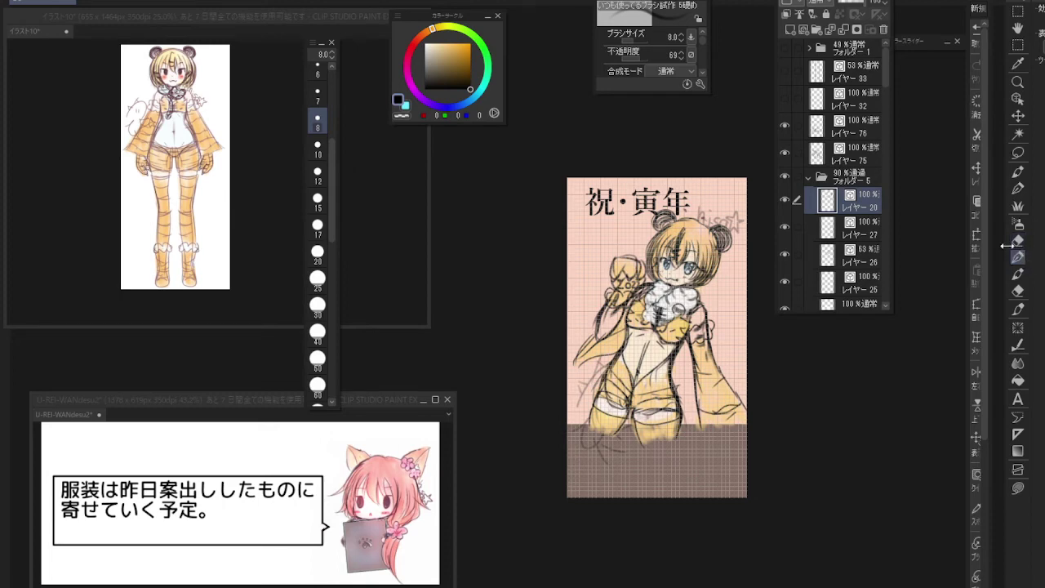
Add a new vector layer above レイヤー 20 and sketch a black braid from the collar over the right-hand sleeve with a size 15 brush
{"action": "left_click", "coordinate": [790, 31]}
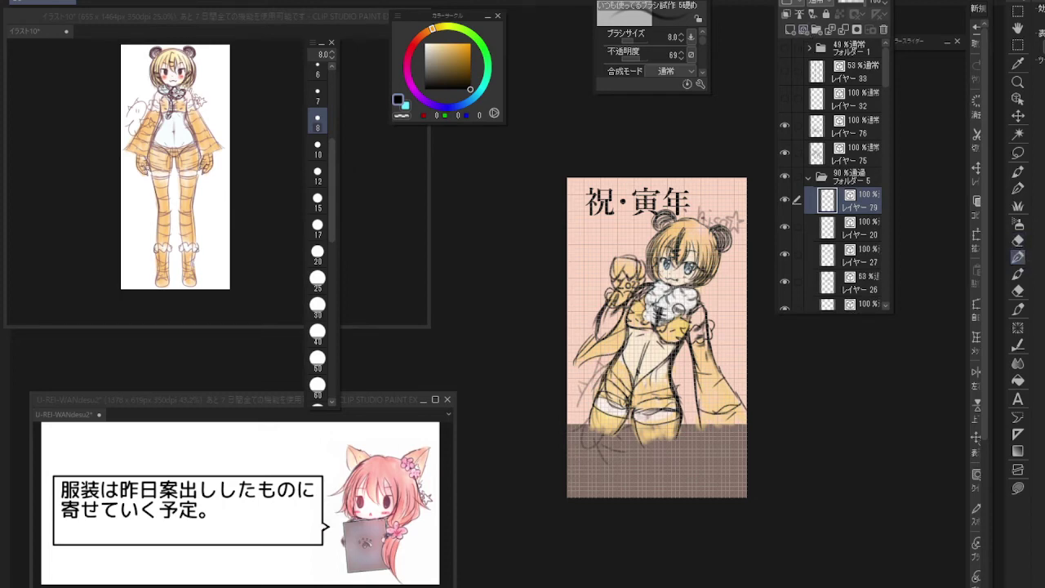
{"action": "left_click_drag", "start_coordinate": [675, 287], "coordinate": [723, 400]}
{"action": "left_click", "coordinate": [319, 199]}
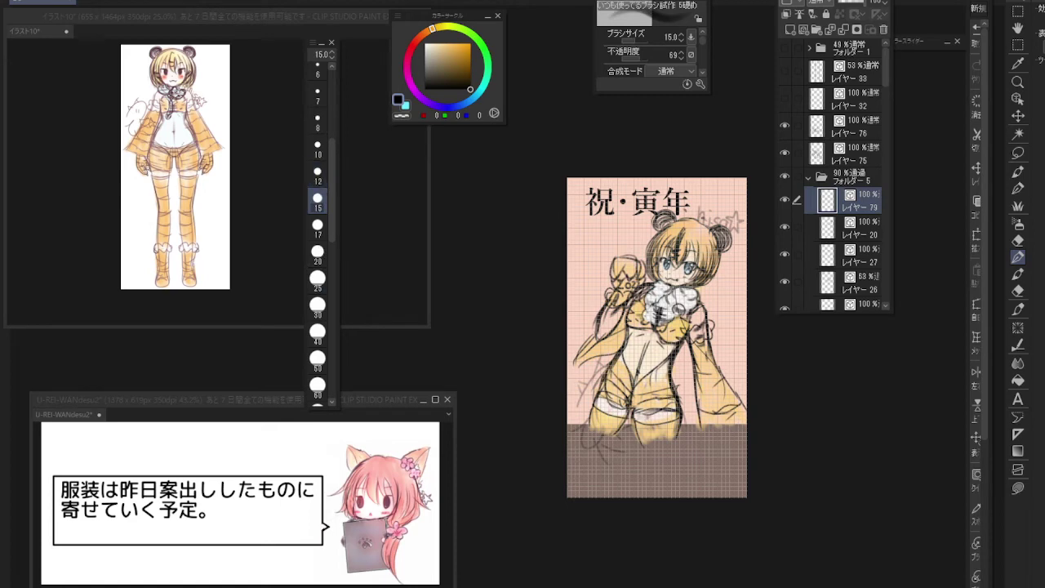
{"action": "left_click_drag", "start_coordinate": [680, 288], "coordinate": [685, 341]}
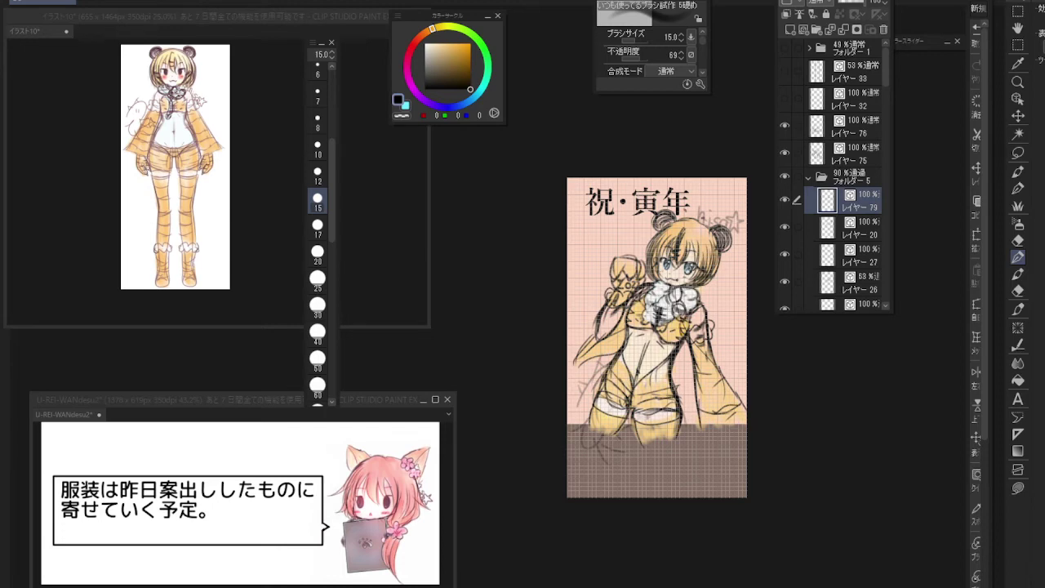
{"action": "mouse_move", "coordinate": [676, 288]}
{"action": "left_mouse_down"}
{"action": "mouse_move", "coordinate": [669, 313]}
{"action": "mouse_move", "coordinate": [713, 371]}
{"action": "left_mouse_up"}
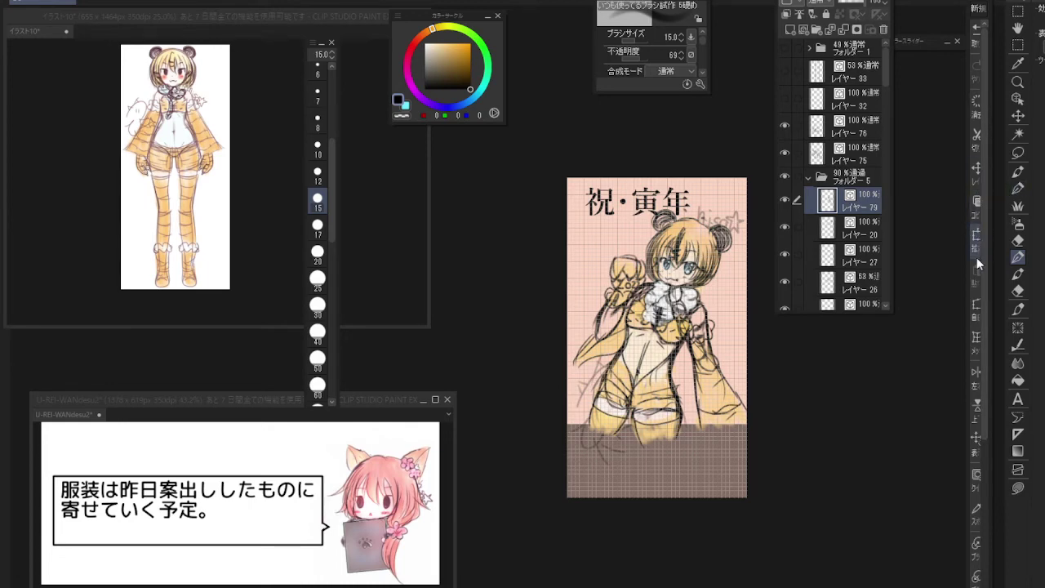
Free-transform the sketched braid so it slants outward from the collar across the right-hand shoulder, and apply the transformation
{"action": "key", "text": "ctrl+t"}
{"action": "left_click_drag", "start_coordinate": [667, 404], "coordinate": [677, 390]}
{"action": "left_click_drag", "start_coordinate": [716, 343], "coordinate": [727, 339]}
{"action": "left_click_drag", "start_coordinate": [740, 267], "coordinate": [723, 265]}
{"action": "left_click_drag", "start_coordinate": [720, 325], "coordinate": [724, 318]}
{"action": "left_click_drag", "start_coordinate": [726, 270], "coordinate": [717, 283]}
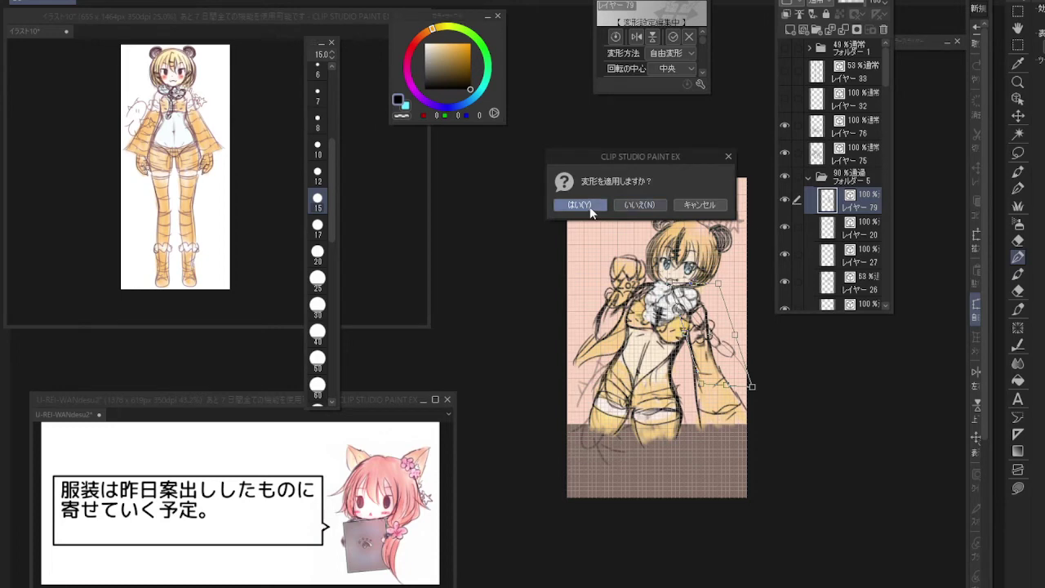
{"action": "left_click", "coordinate": [559, 205]}
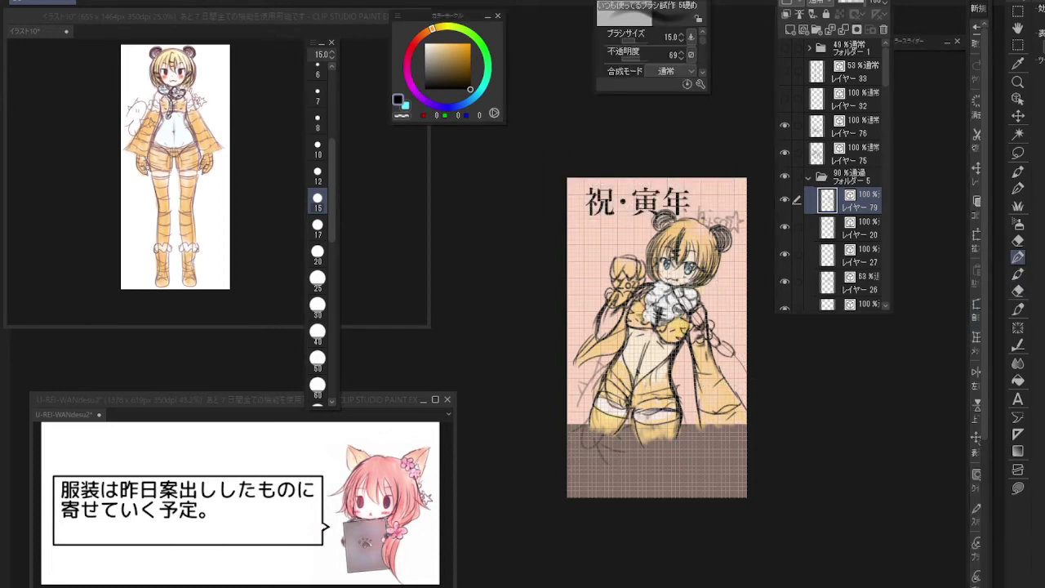
Extend the braid in linked loops down the outer edge of the right-hand sleeve to its hem
{"action": "mouse_move", "coordinate": [730, 356]}
{"action": "left_mouse_down"}
{"action": "mouse_move", "coordinate": [743, 367]}
{"action": "mouse_move", "coordinate": [745, 404]}
{"action": "mouse_move", "coordinate": [746, 380]}
{"action": "left_mouse_up"}
{"action": "mouse_move", "coordinate": [738, 380]}
{"action": "left_mouse_down"}
{"action": "mouse_move", "coordinate": [745, 413]}
{"action": "mouse_move", "coordinate": [731, 418]}
{"action": "left_mouse_up"}
{"action": "left_click_drag", "start_coordinate": [723, 341], "coordinate": [736, 352]}
Erase the braid lines overlapping the fur collar and upper arm with the vector eraser at size 50
{"action": "left_click", "coordinate": [1018, 289]}
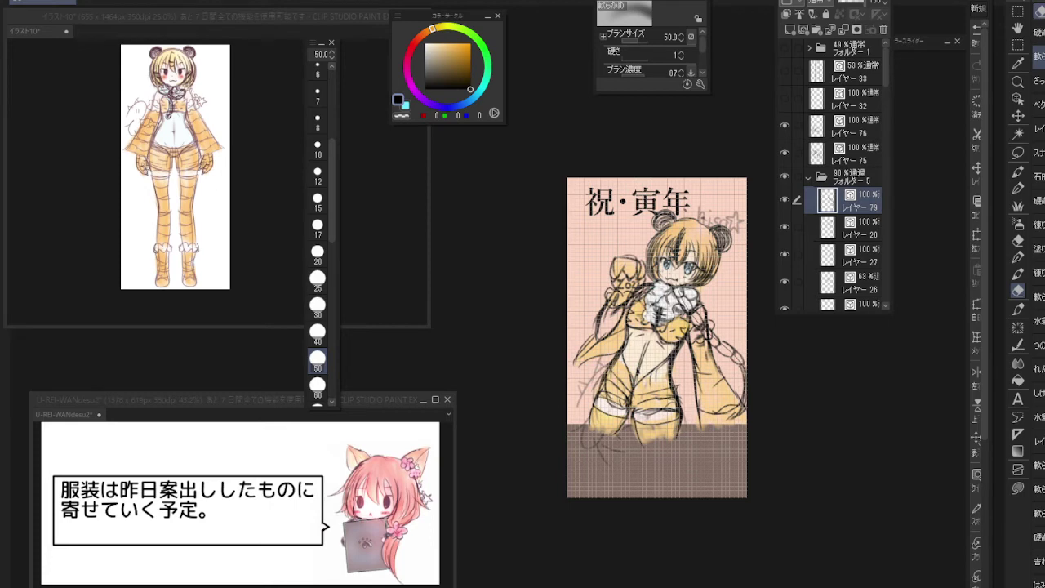
{"action": "left_click", "coordinate": [1017, 245]}
{"action": "left_click", "coordinate": [1038, 98]}
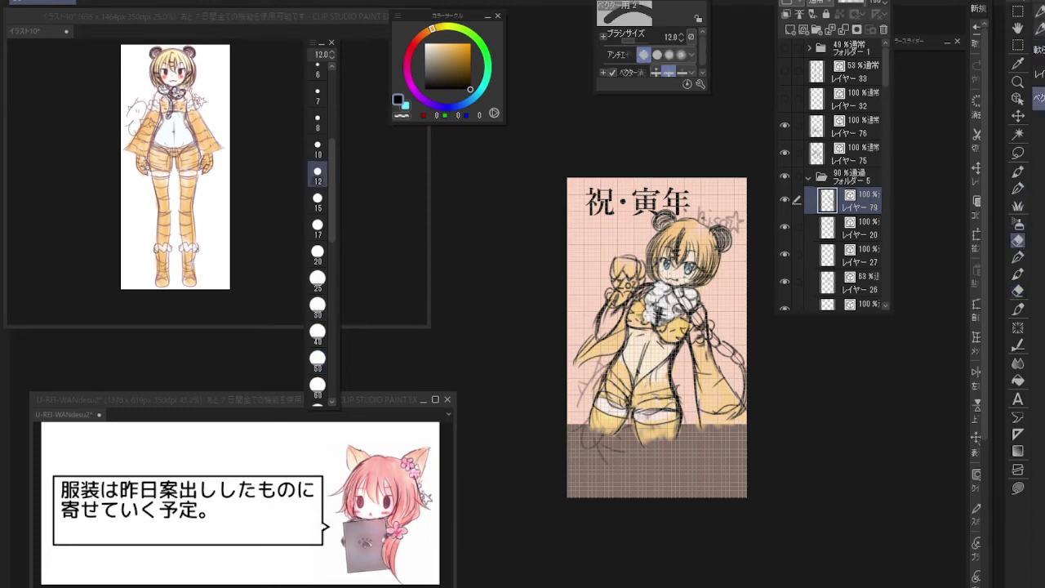
{"action": "left_click", "coordinate": [318, 358]}
{"action": "left_click_drag", "start_coordinate": [673, 290], "coordinate": [702, 336]}
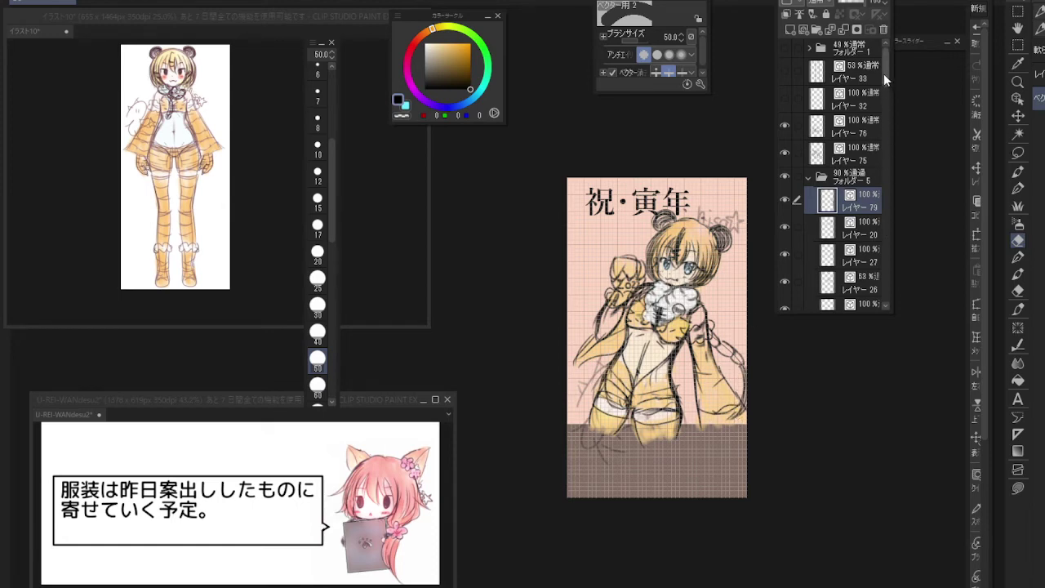
Sample the pale yellow hair color (255, 236, 182) from the full-body reference illustration and return to the New Year illustration
{"action": "mouse_move", "coordinate": [884, 73]}
{"action": "left_mouse_down"}
{"action": "mouse_move", "coordinate": [871, 171]}
{"action": "mouse_move", "coordinate": [873, 143]}
{"action": "left_mouse_up"}
{"action": "left_click", "coordinate": [1017, 63]}
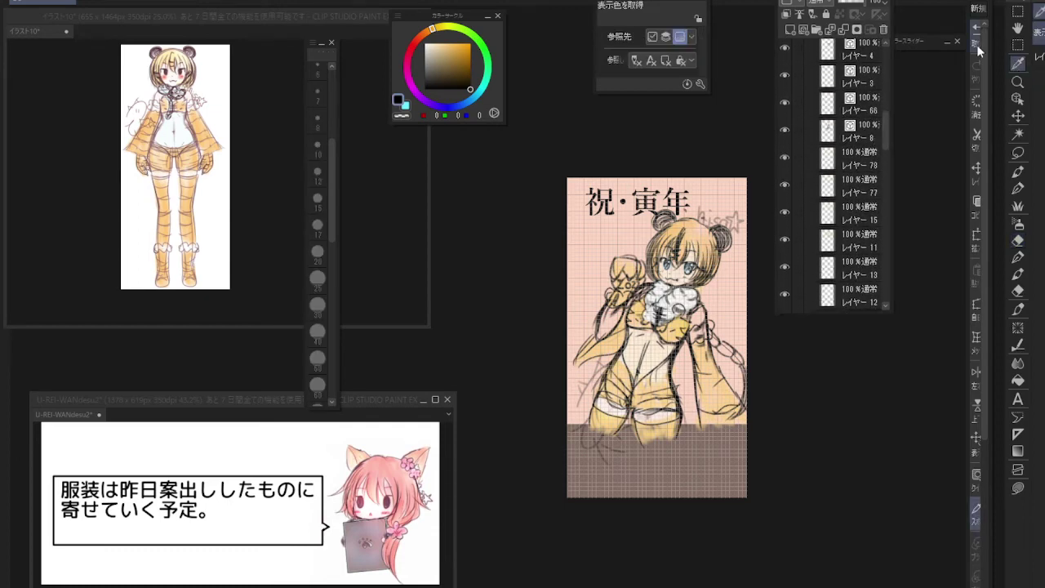
{"action": "left_click", "coordinate": [169, 59]}
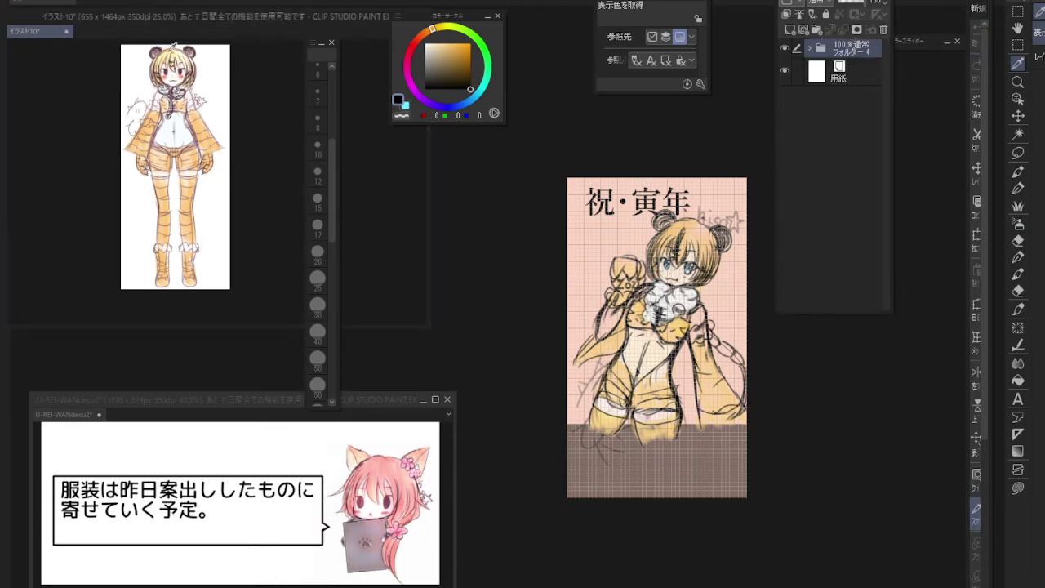
{"action": "left_click", "coordinate": [173, 52]}
{"action": "left_click", "coordinate": [701, 175]}
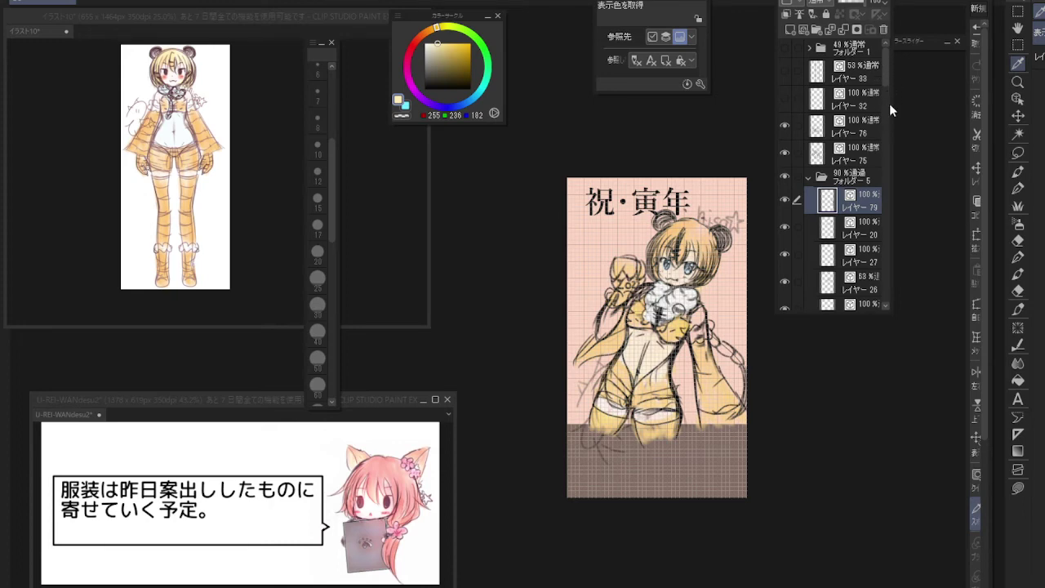
Collapse フォルダー 2 and hide it
{"action": "left_click_drag", "start_coordinate": [884, 74], "coordinate": [878, 161]}
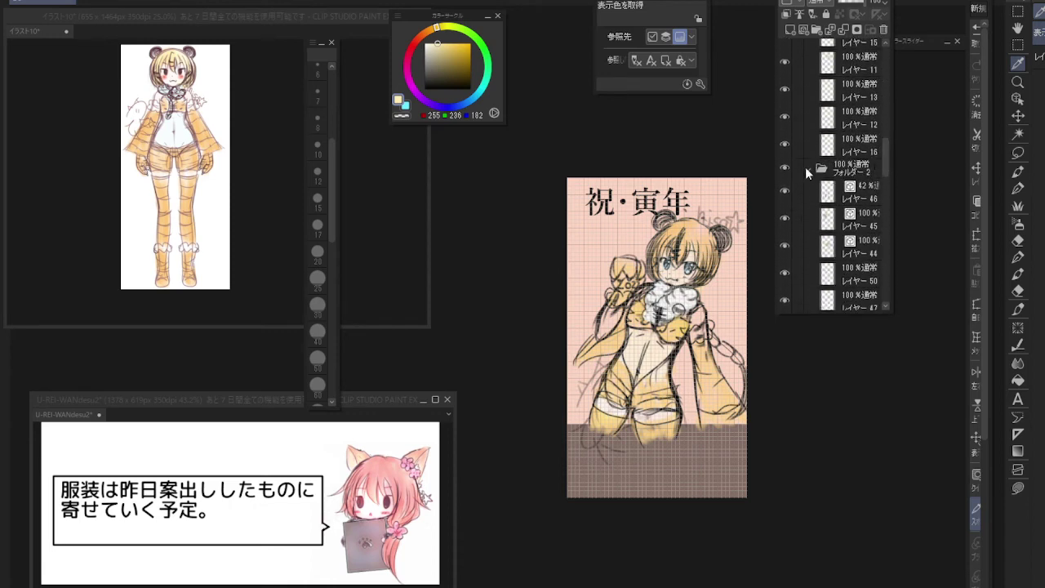
{"action": "left_click", "coordinate": [807, 169]}
{"action": "left_click", "coordinate": [785, 168]}
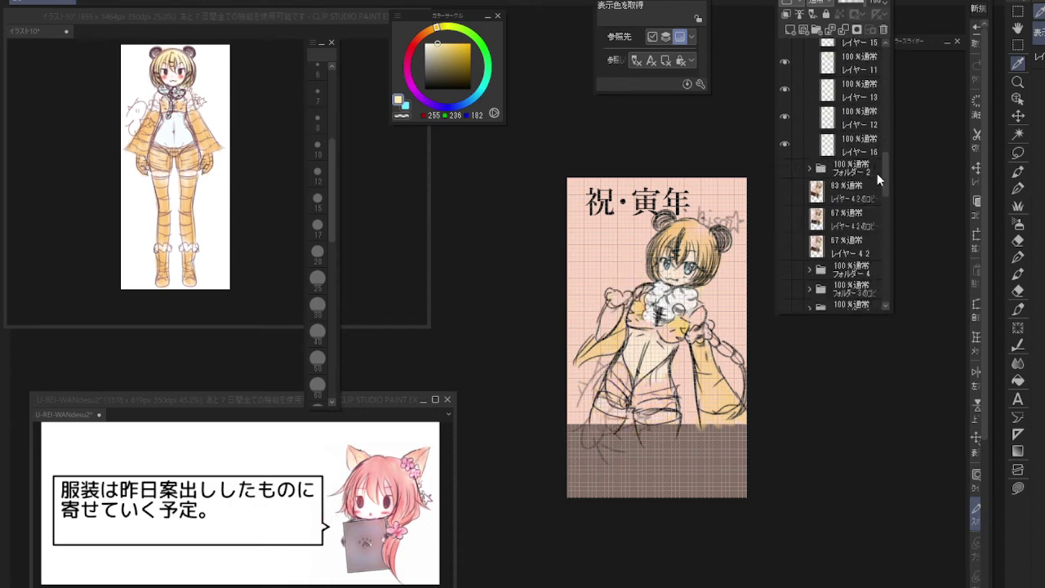
On レイヤー 77, paint the chest, shorts and stockings light orange (255, 212, 126), sampled from the drawing, with a size 60 brush
{"action": "left_click_drag", "start_coordinate": [881, 171], "coordinate": [874, 149]}
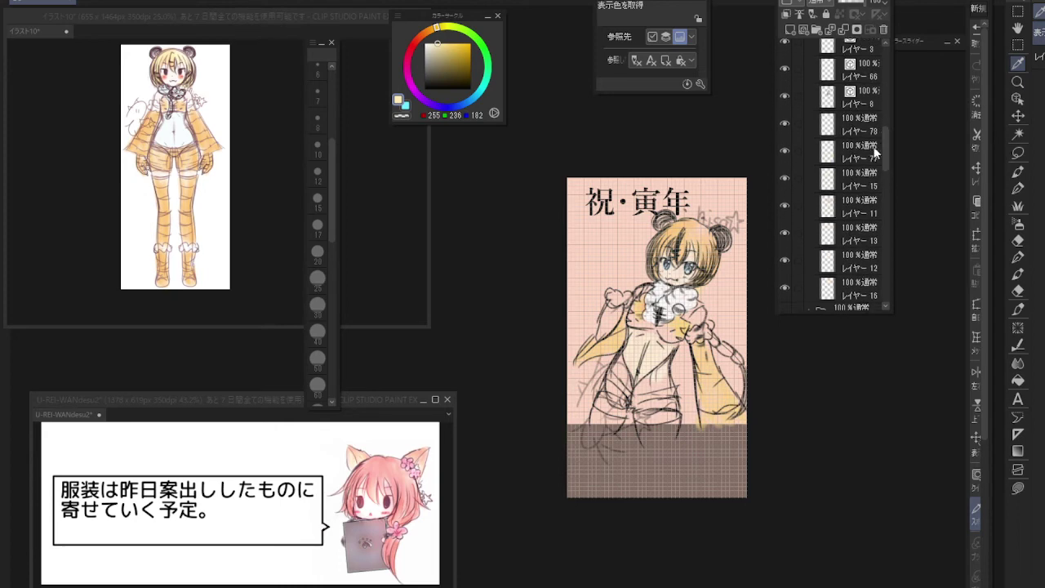
{"action": "left_click", "coordinate": [863, 152]}
{"action": "left_click", "coordinate": [683, 318]}
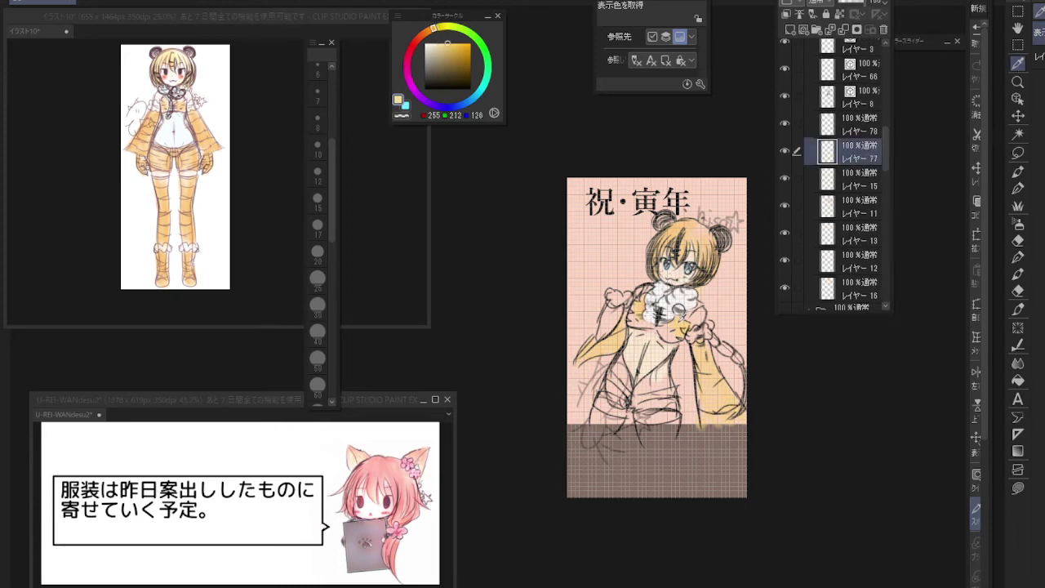
{"action": "left_click", "coordinate": [1018, 257]}
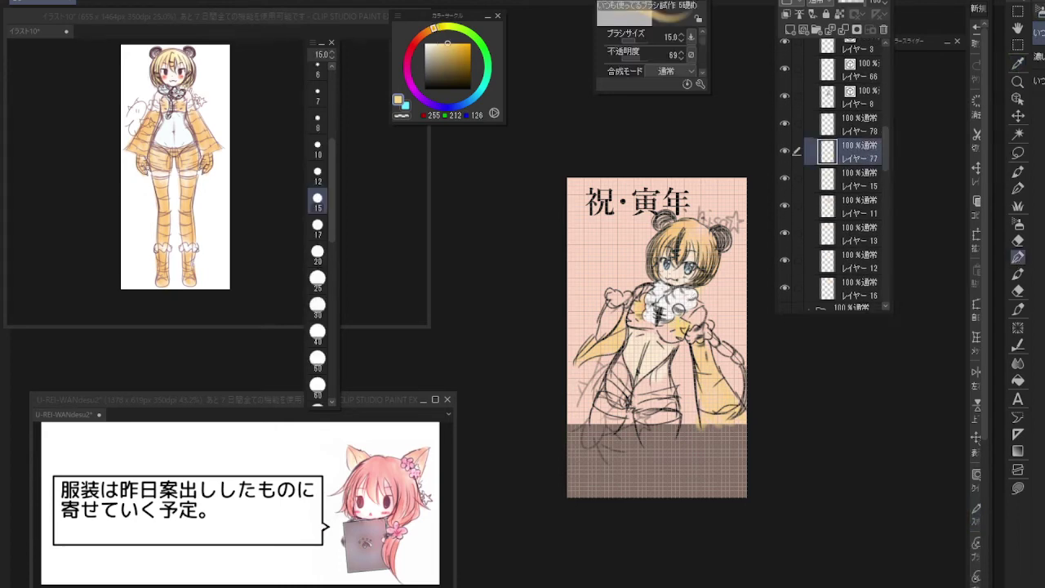
{"action": "left_click", "coordinate": [318, 385]}
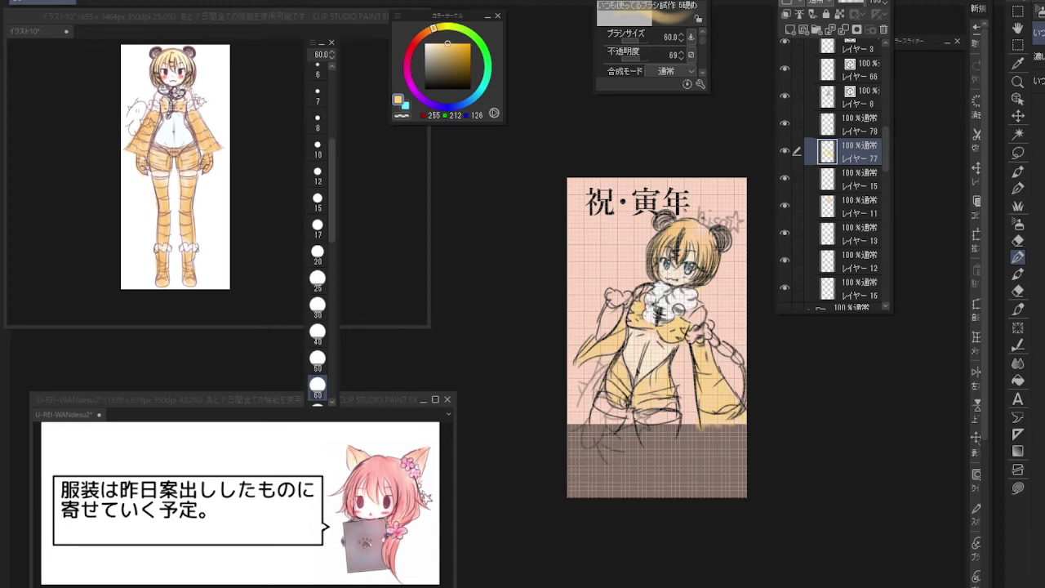
{"action": "mouse_move", "coordinate": [591, 426]}
{"action": "left_mouse_down"}
{"action": "mouse_move", "coordinate": [646, 437]}
{"action": "mouse_move", "coordinate": [677, 427]}
{"action": "left_mouse_up"}
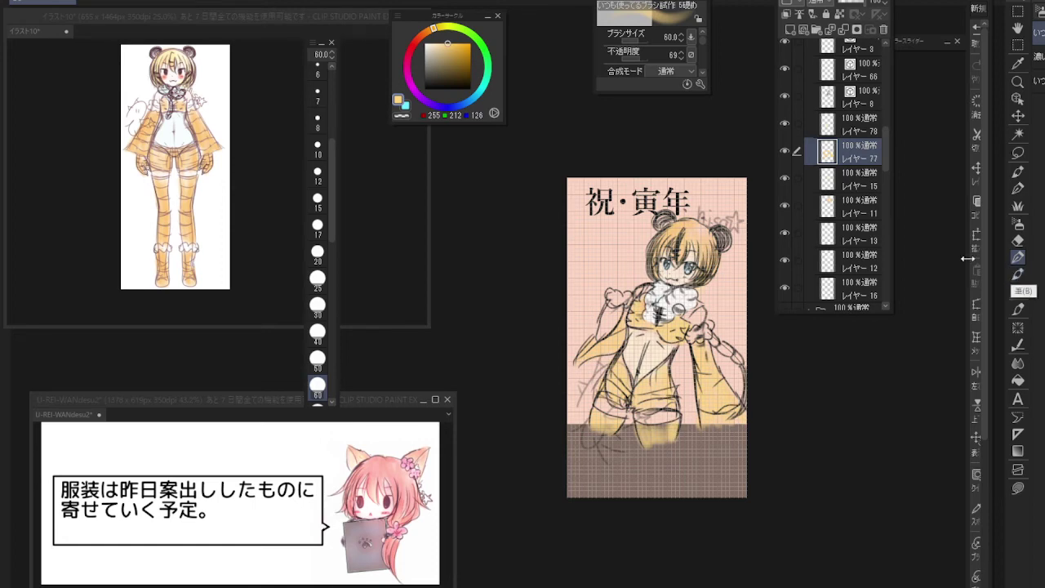
Show フォルダー 2 again and expand it to list its layers
{"action": "left_click_drag", "start_coordinate": [885, 154], "coordinate": [884, 186]}
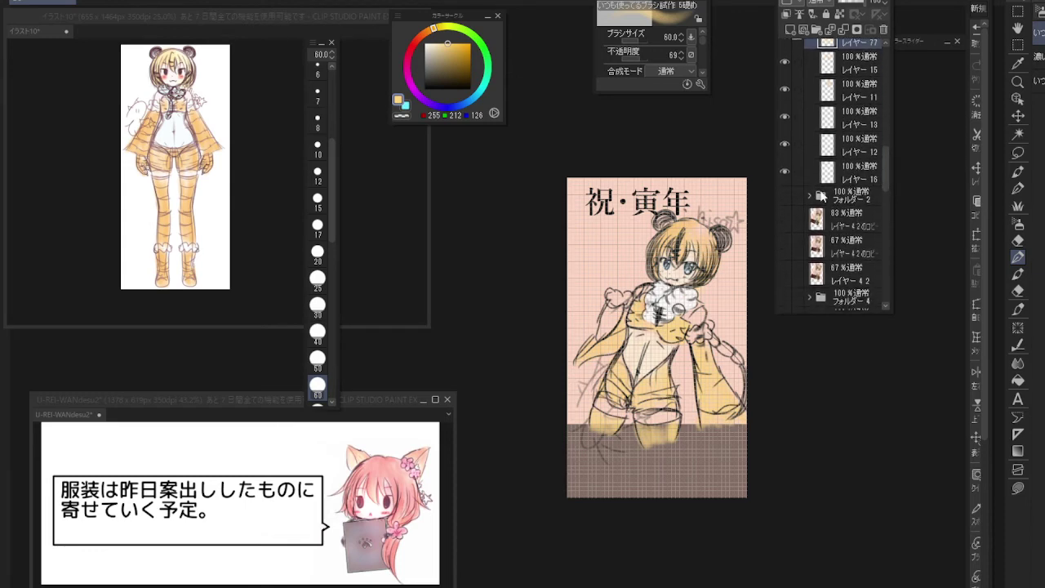
{"action": "left_click", "coordinate": [783, 195]}
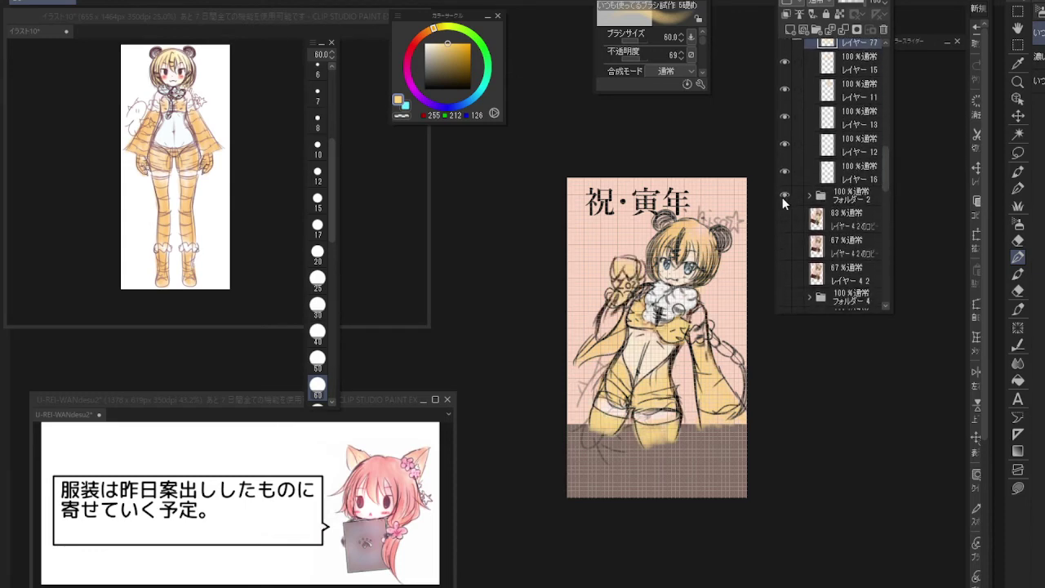
{"action": "left_click", "coordinate": [809, 198]}
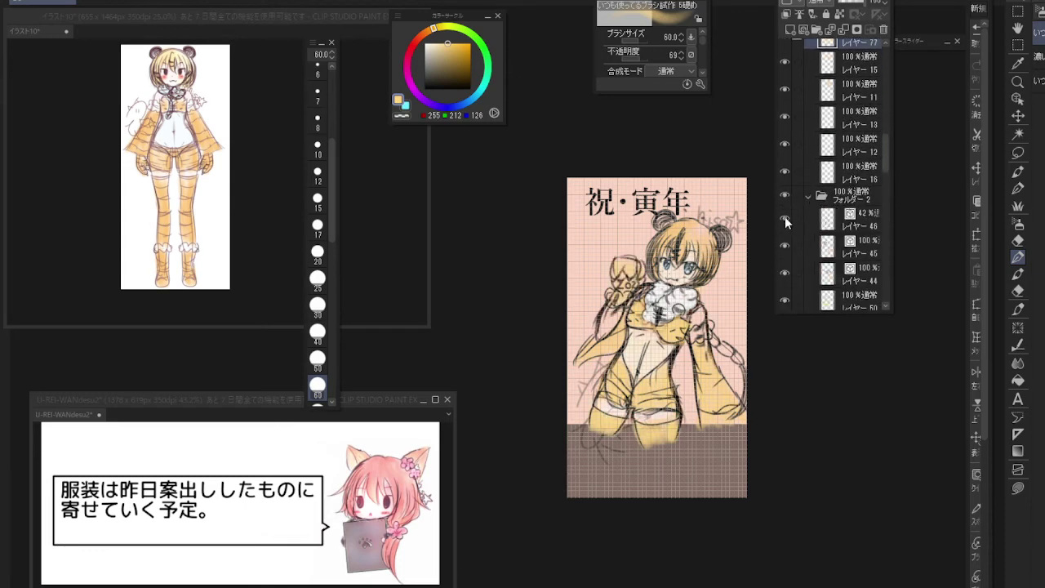
Check レイヤー 46 and レイヤー 45 in フォルダー 2, duplicate レイヤー 45, and place the copy directly above レイヤー 11
{"action": "left_click", "coordinate": [785, 218]}
{"action": "left_click", "coordinate": [785, 216]}
{"action": "left_click", "coordinate": [784, 242]}
{"action": "left_click", "coordinate": [785, 242]}
{"action": "left_click", "coordinate": [839, 252]}
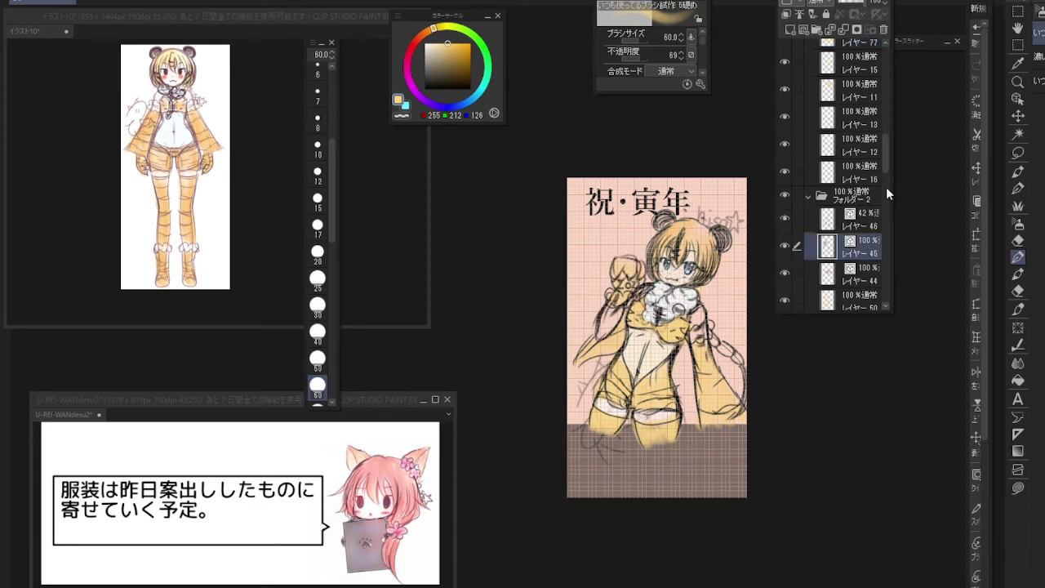
{"action": "right_click", "coordinate": [852, 243]}
{"action": "left_click", "coordinate": [908, 349]}
{"action": "left_click_drag", "start_coordinate": [854, 245], "coordinate": [862, 83]}
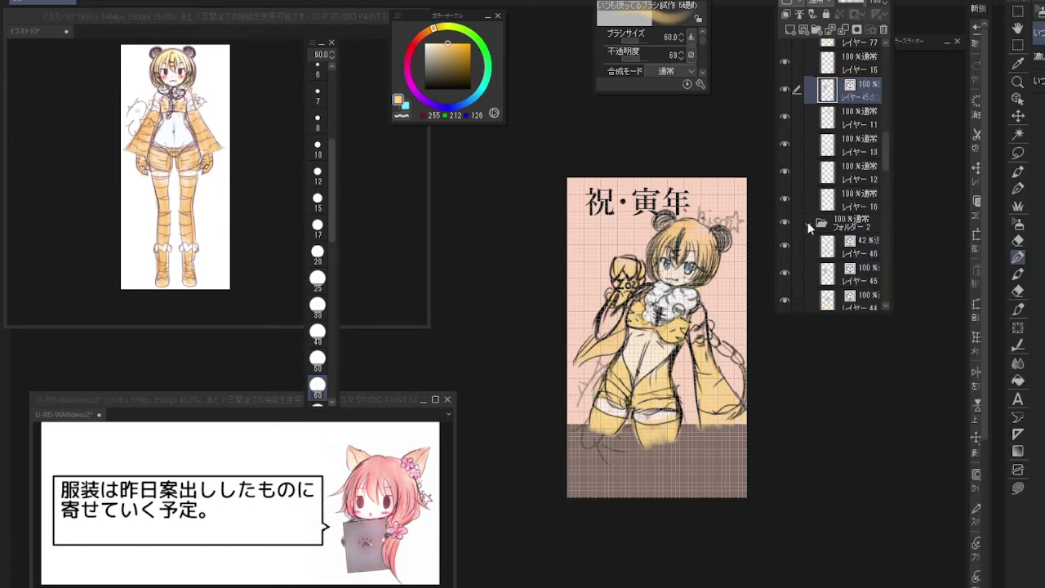
Collapse and hide フォルダー 2, and paint the raised glove light orange (255, 212, 126) on レイヤー 11
{"action": "left_click", "coordinate": [809, 224]}
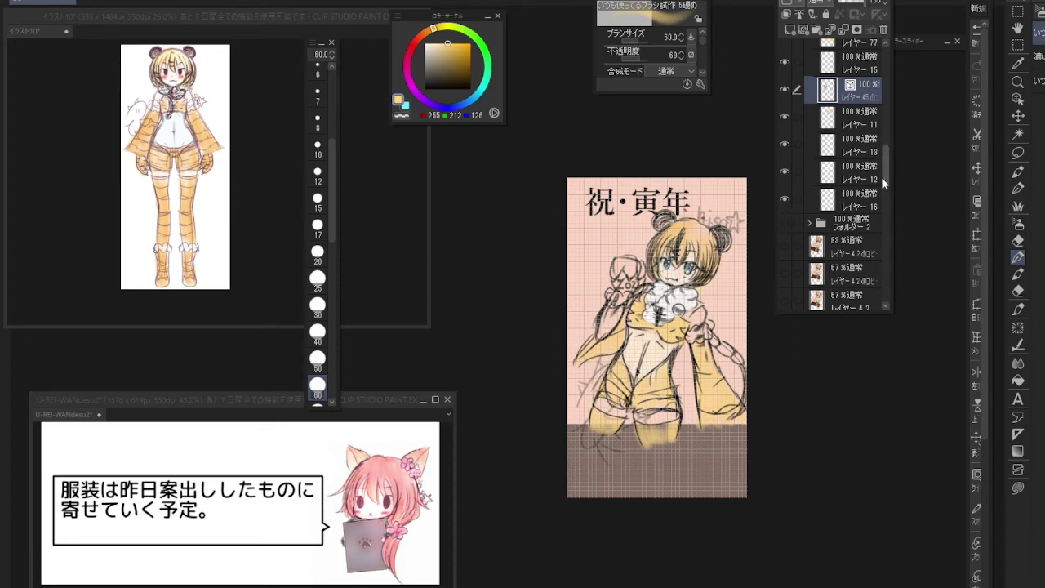
{"action": "left_click", "coordinate": [839, 117]}
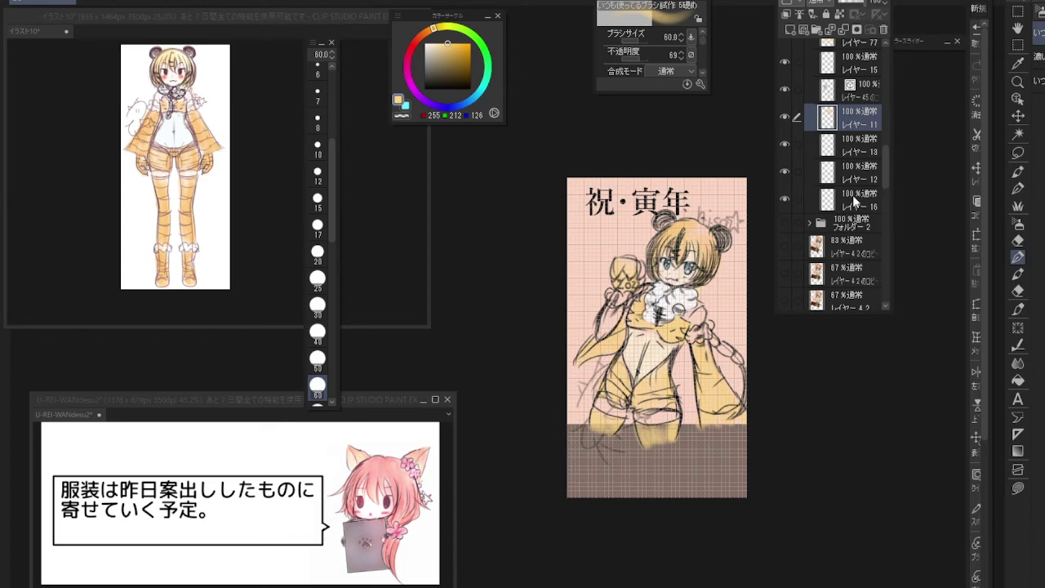
Add a raster layer above レイヤー 16 and color the arms, using cream (255, 241, 214) and pale blue-white (240, 252, 255)
{"action": "left_click", "coordinate": [852, 196]}
{"action": "left_click", "coordinate": [790, 28]}
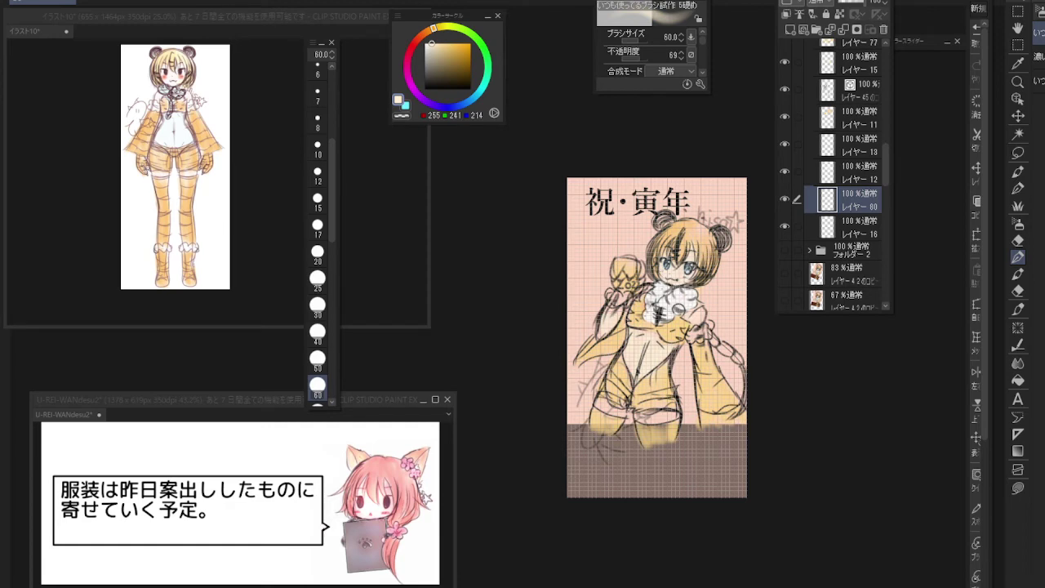
{"action": "left_click", "coordinate": [478, 93]}
{"action": "left_click", "coordinate": [427, 42]}
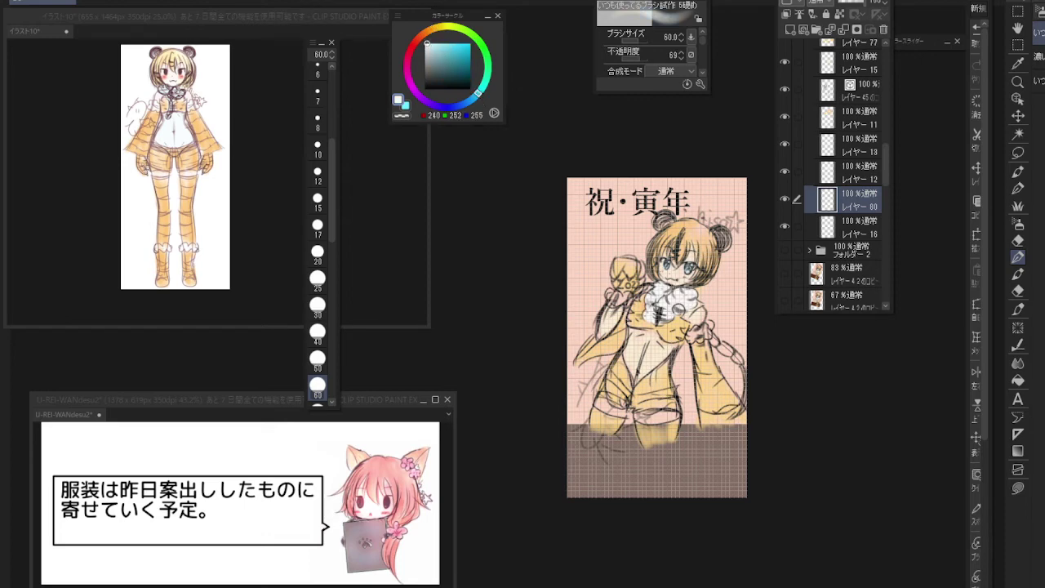
Add a layer above レイヤー 11, sample off-white (254, 248, 246) from the fluffy collar, and move the layer above レイヤー 77
{"action": "left_click", "coordinate": [850, 117]}
{"action": "left_click", "coordinate": [789, 29]}
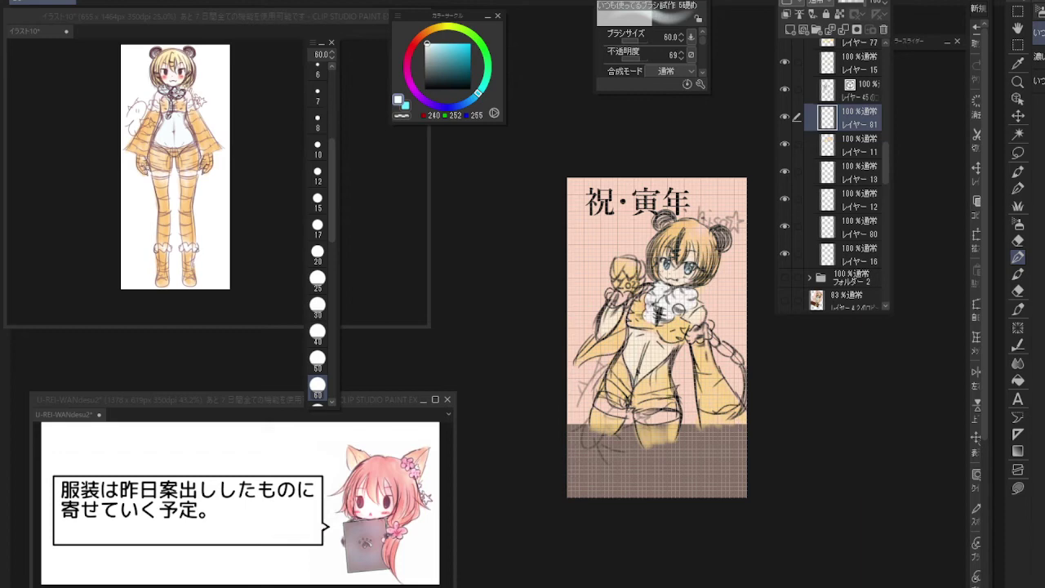
{"action": "left_click", "coordinate": [1018, 63]}
{"action": "left_click", "coordinate": [687, 296]}
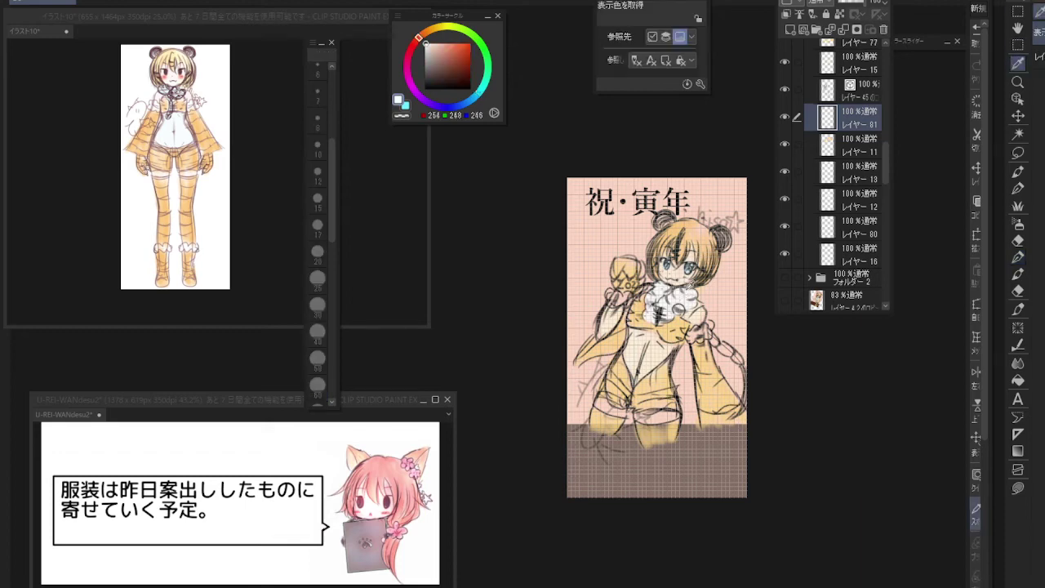
{"action": "left_click", "coordinate": [1018, 257]}
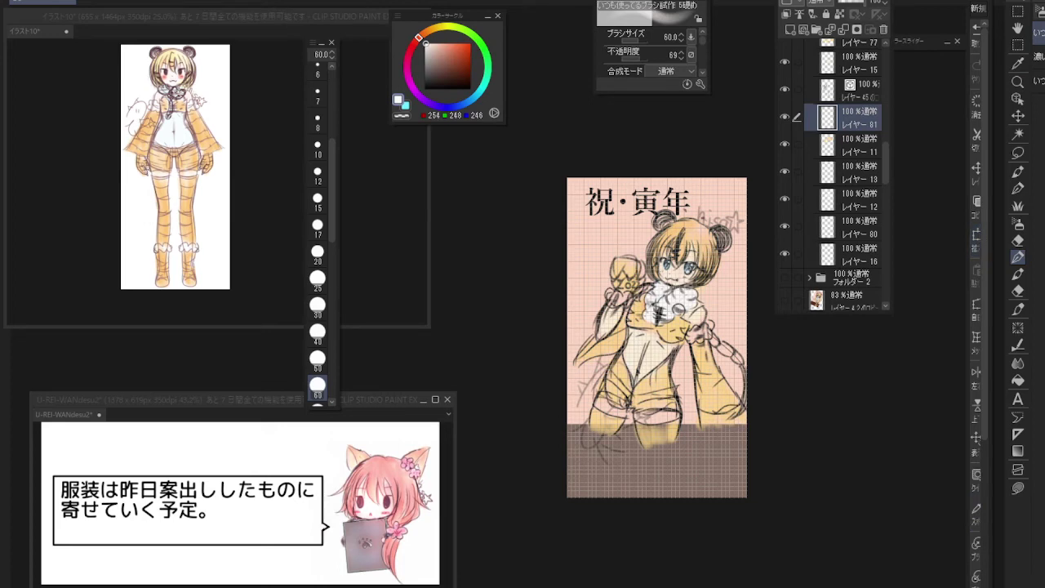
{"action": "left_click_drag", "start_coordinate": [884, 149], "coordinate": [881, 127]}
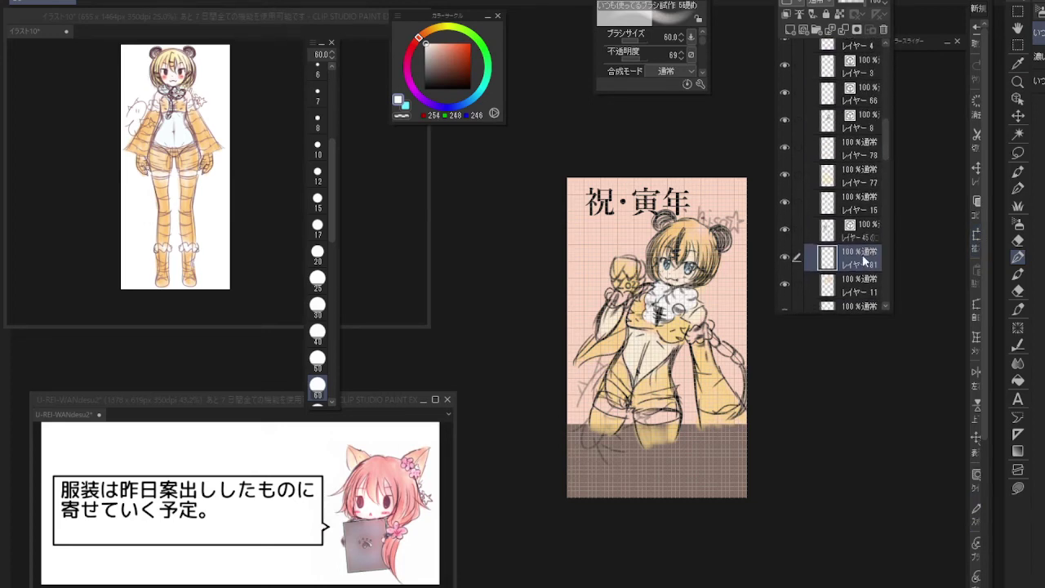
{"action": "left_click_drag", "start_coordinate": [865, 258], "coordinate": [870, 173]}
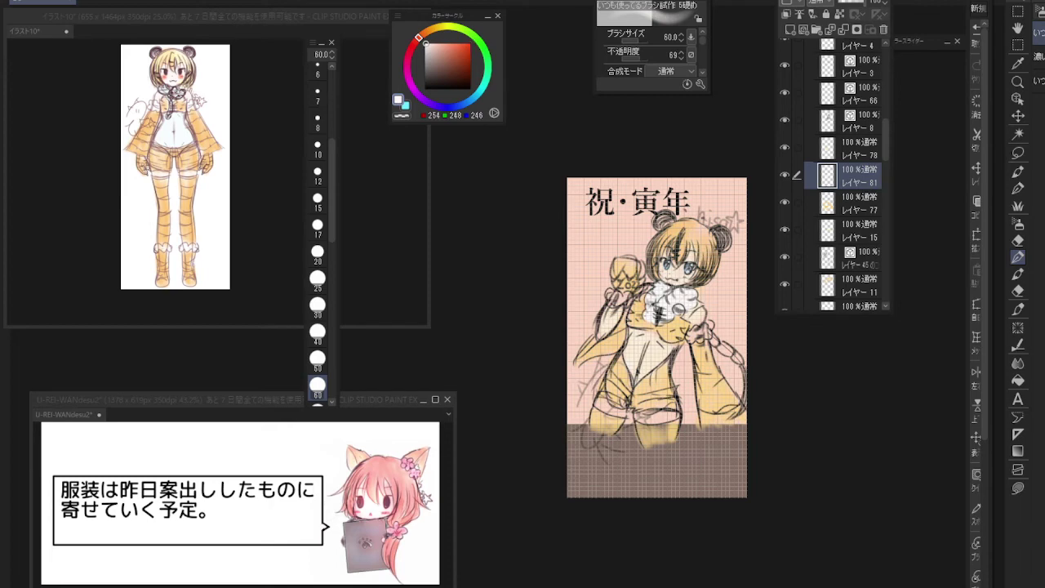
Add a raster layer above レイヤー 79 in フォルダー 5 and paint the leotard's torso off-white (254, 248, 246)
{"action": "left_click", "coordinate": [881, 121]}
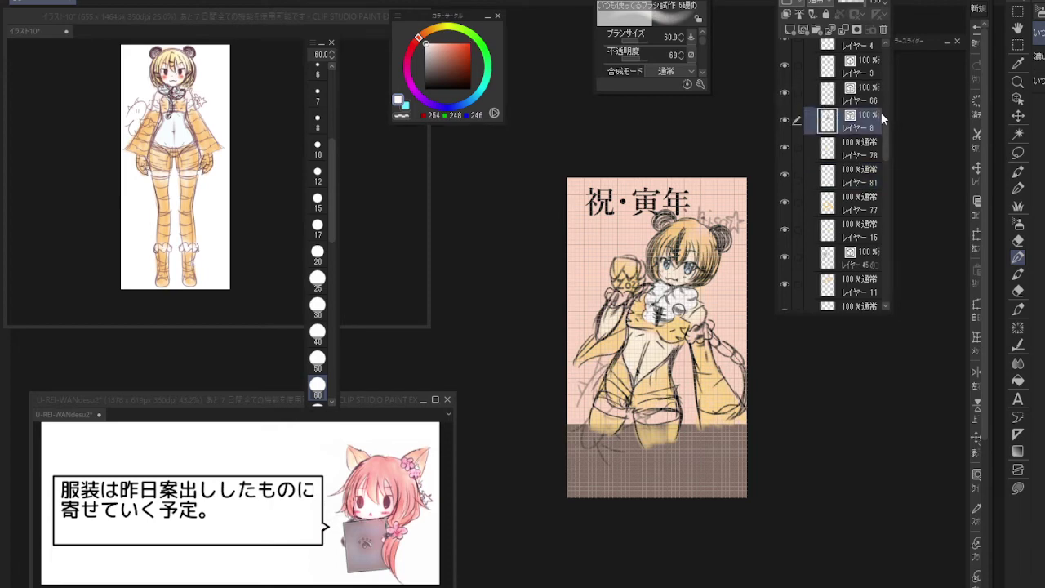
{"action": "scroll", "coordinate": [882, 122], "scroll_direction": "up", "scroll_amount": 1}
{"action": "left_click_drag", "start_coordinate": [883, 124], "coordinate": [880, 61]}
{"action": "left_click", "coordinate": [847, 170]}
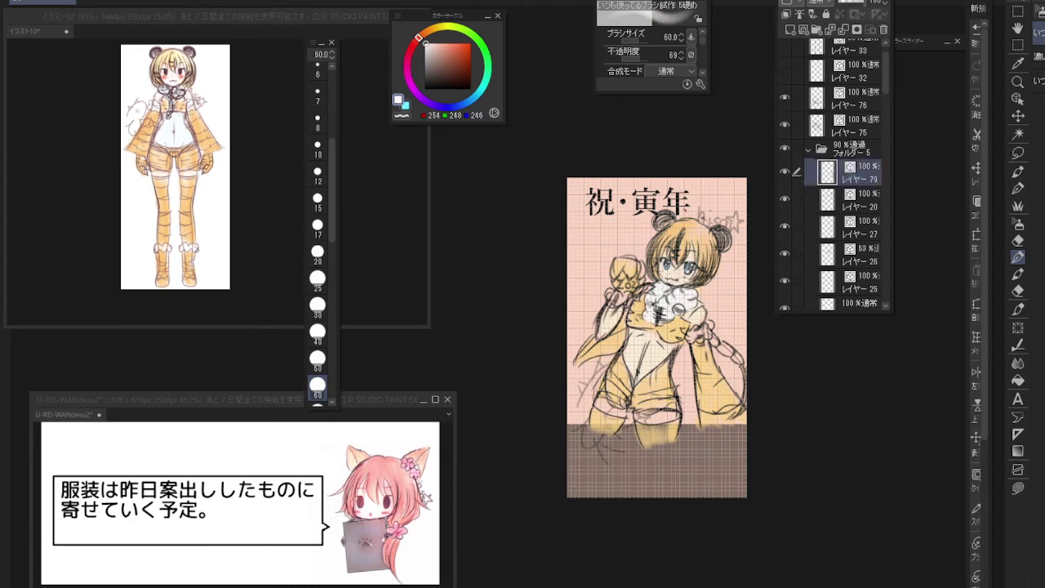
{"action": "left_click", "coordinate": [789, 29]}
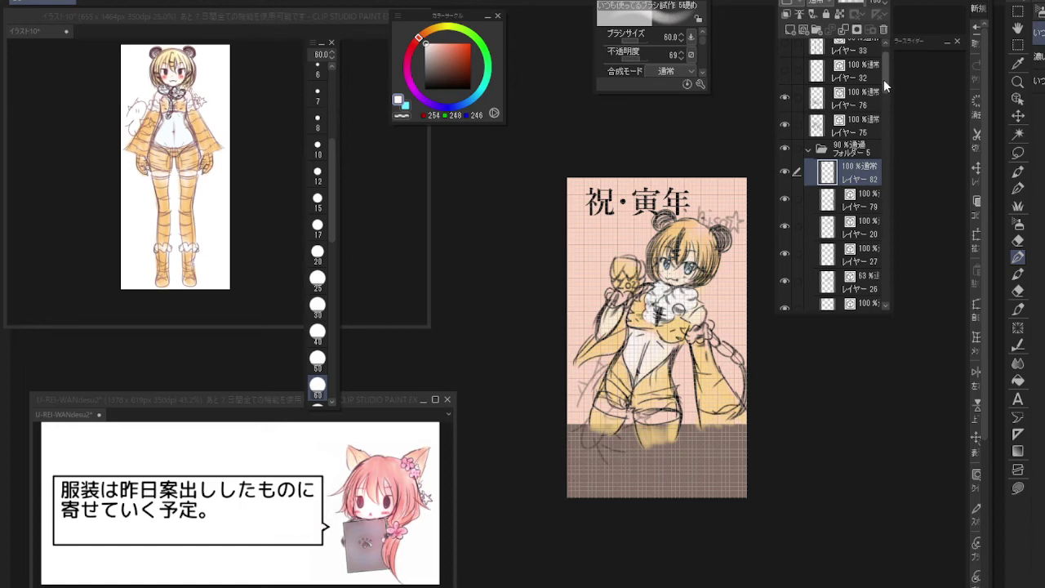
{"action": "left_click_drag", "start_coordinate": [884, 79], "coordinate": [867, 154]}
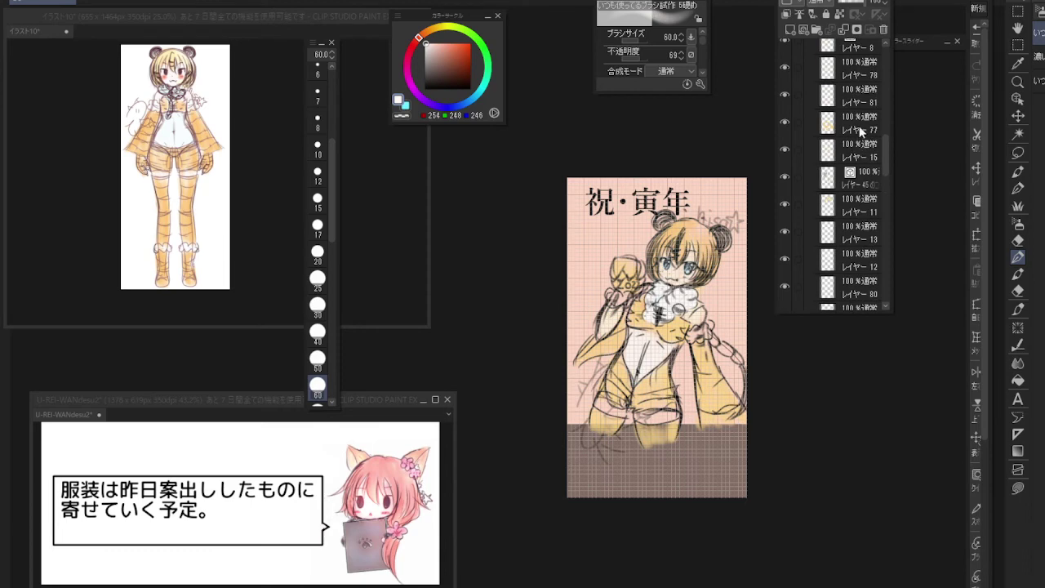
Add a layer above レイヤー 77, paint the stocking cuffs off-white (255, 246, 242), and move the layer below レイヤー 77
{"action": "left_click", "coordinate": [860, 130]}
{"action": "left_click", "coordinate": [789, 29]}
{"action": "left_click", "coordinate": [1038, 11]}
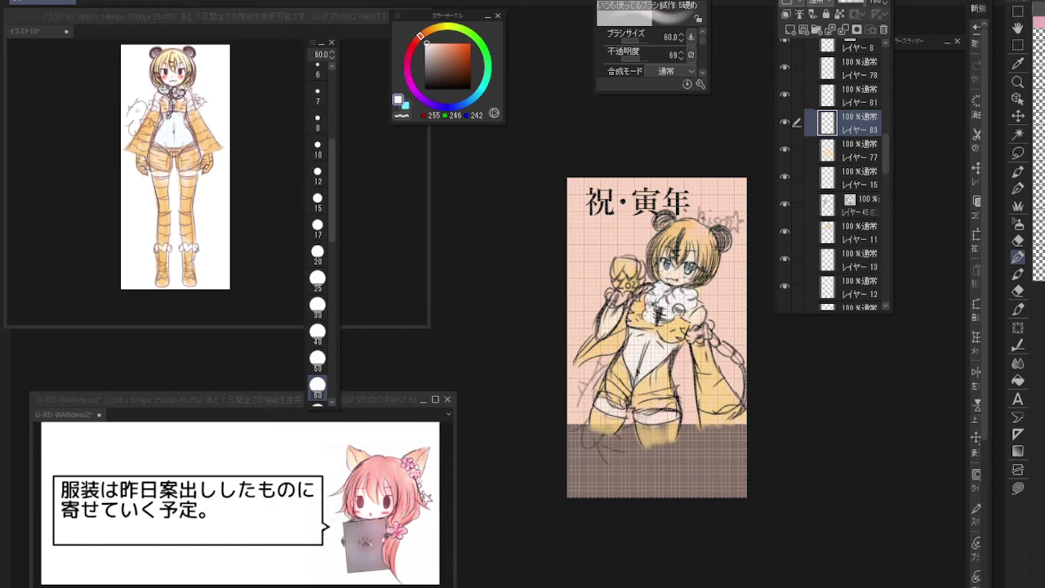
{"action": "left_click_drag", "start_coordinate": [648, 290], "coordinate": [627, 303]}
{"action": "left_click_drag", "start_coordinate": [881, 140], "coordinate": [881, 162]}
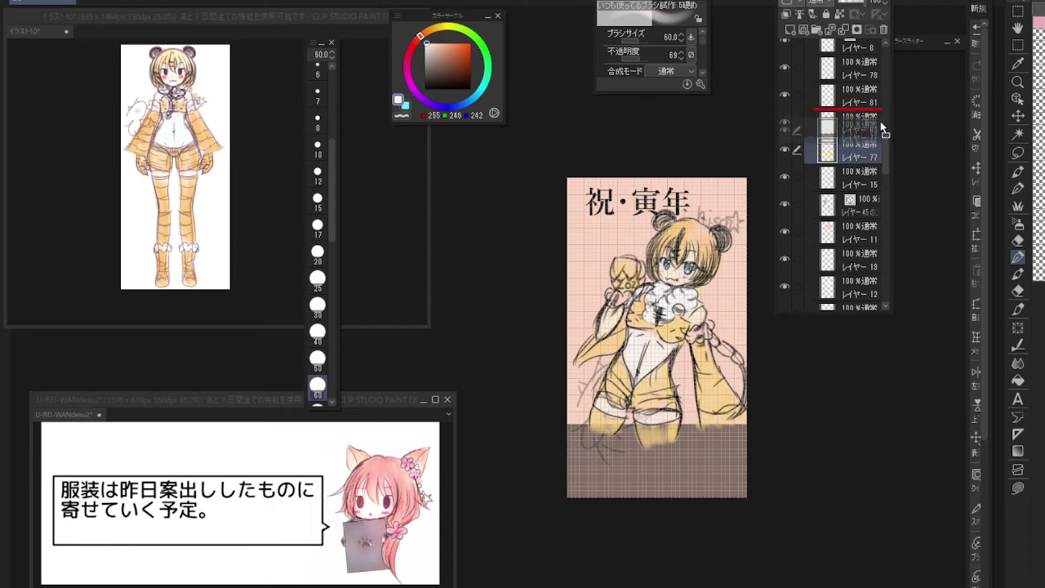
Add a layer above レイヤー 78, sample the pale yellow hair color from the full-body reference, and return to the New Year illustration
{"action": "left_click", "coordinate": [859, 68]}
{"action": "left_click", "coordinate": [790, 31]}
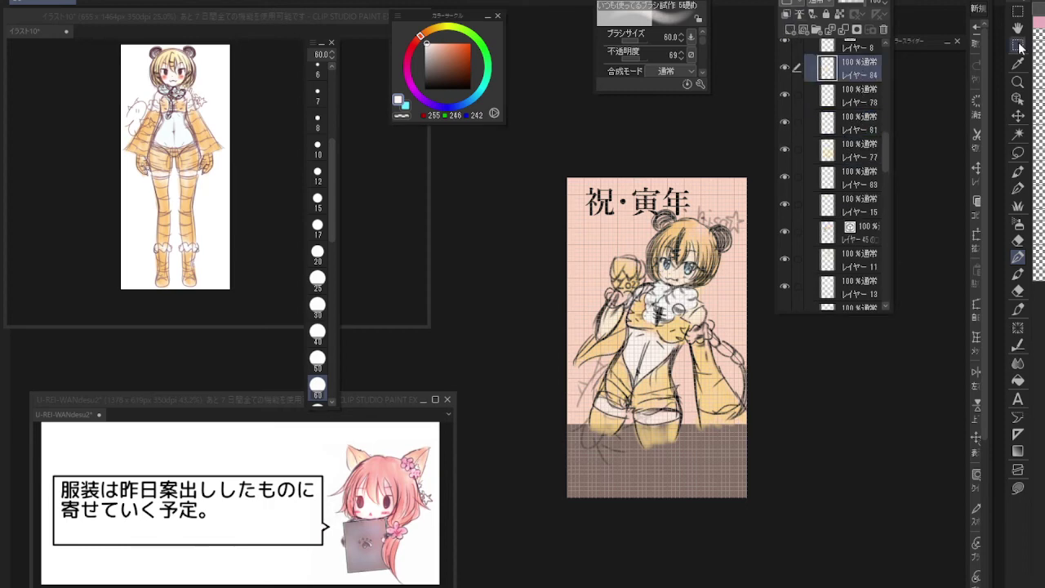
{"action": "left_click", "coordinate": [1017, 64]}
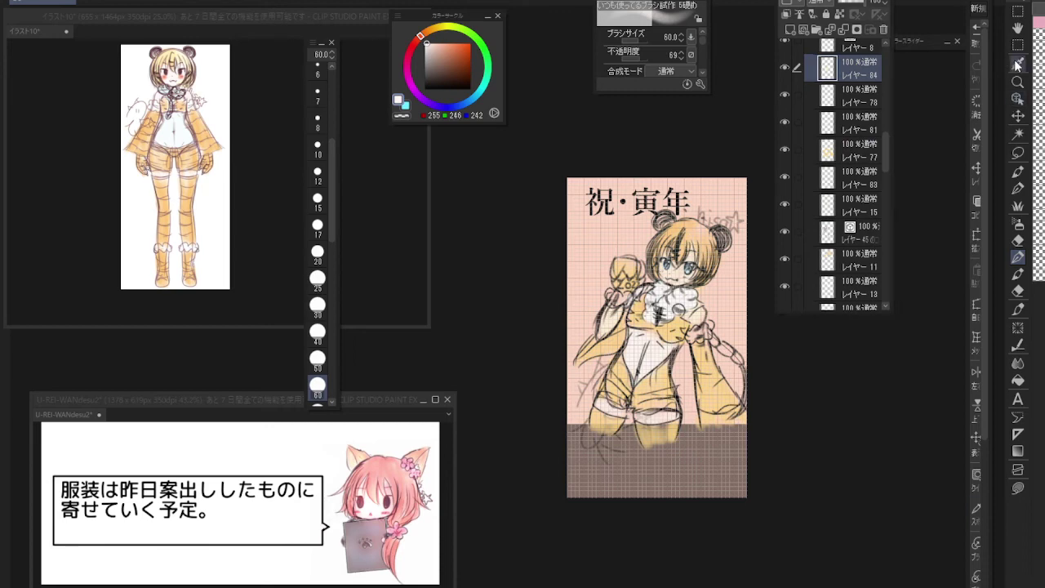
{"action": "left_click", "coordinate": [180, 47]}
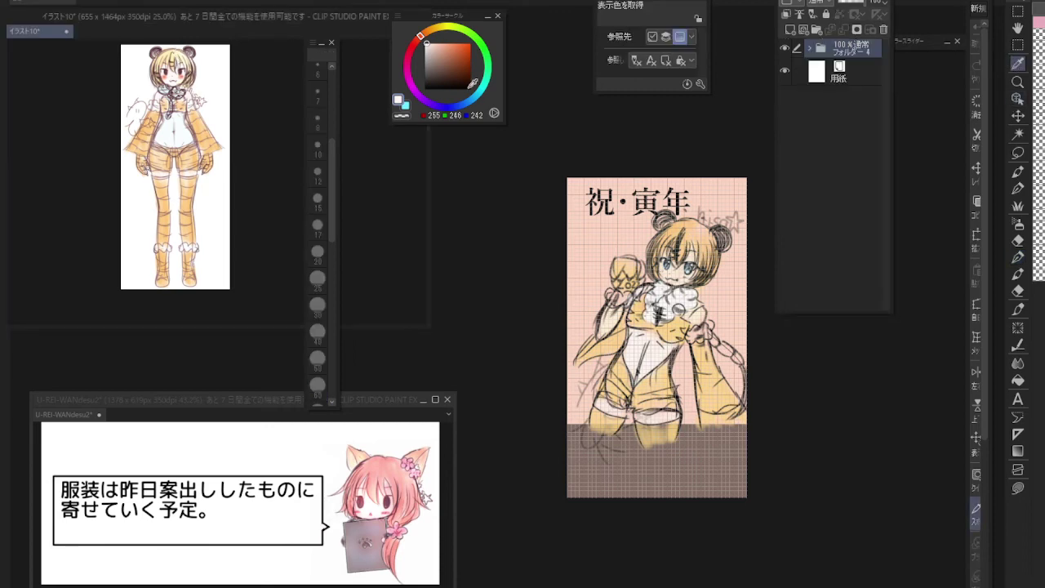
{"action": "left_click", "coordinate": [179, 58]}
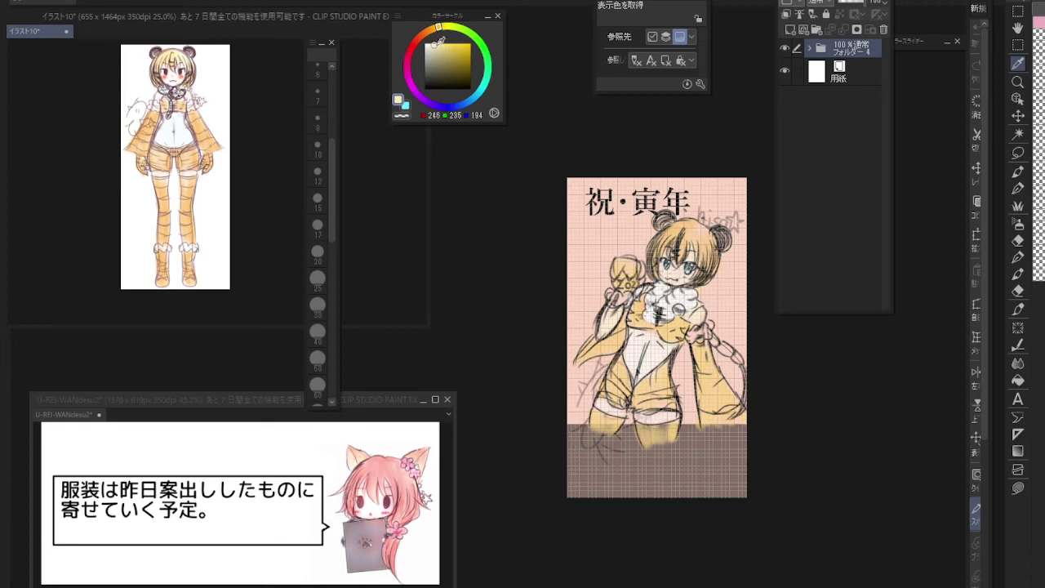
{"action": "left_click", "coordinate": [700, 204]}
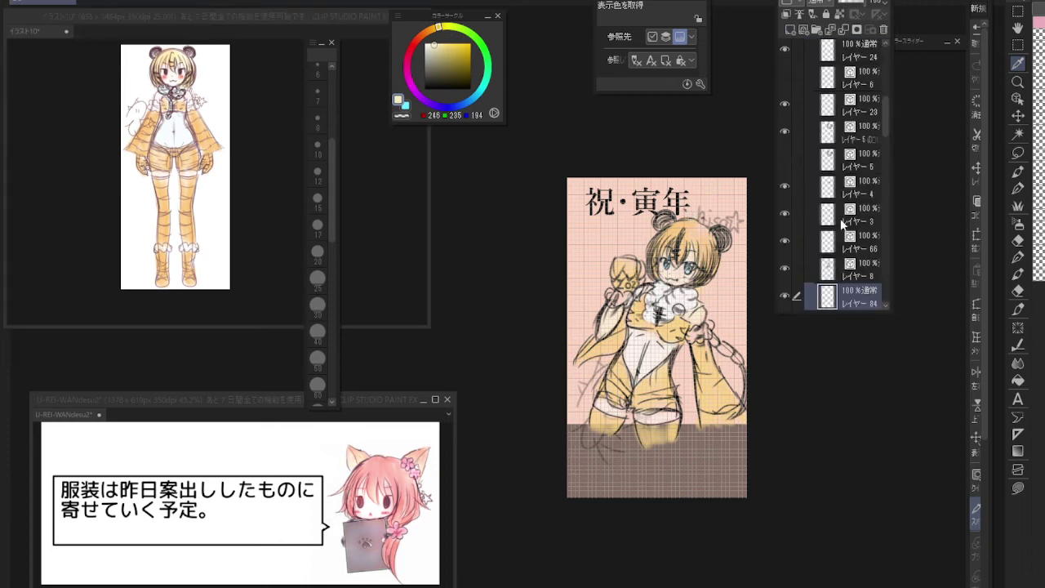
Add another layer above レイヤー 84 and paint the hair pale yellow with the size 60 brush
{"action": "left_click", "coordinate": [866, 111]}
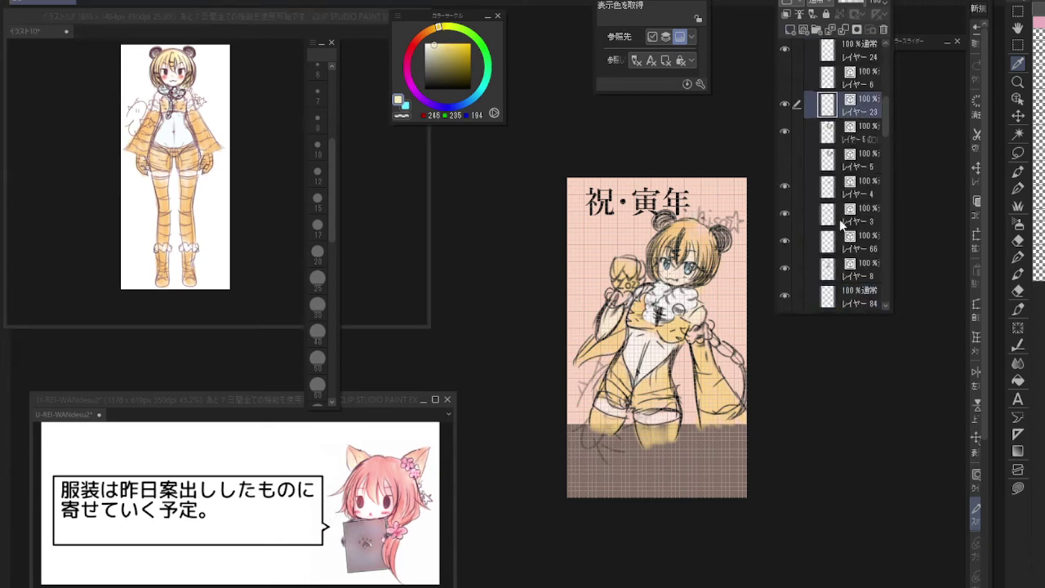
{"action": "left_click", "coordinate": [854, 295]}
{"action": "left_click", "coordinate": [788, 31]}
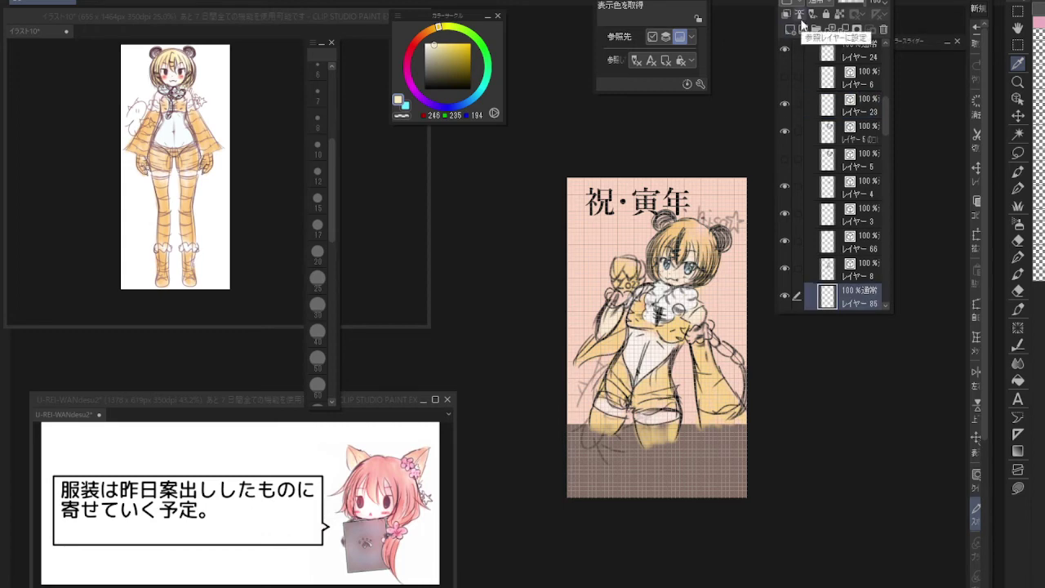
{"action": "left_click", "coordinate": [1018, 256]}
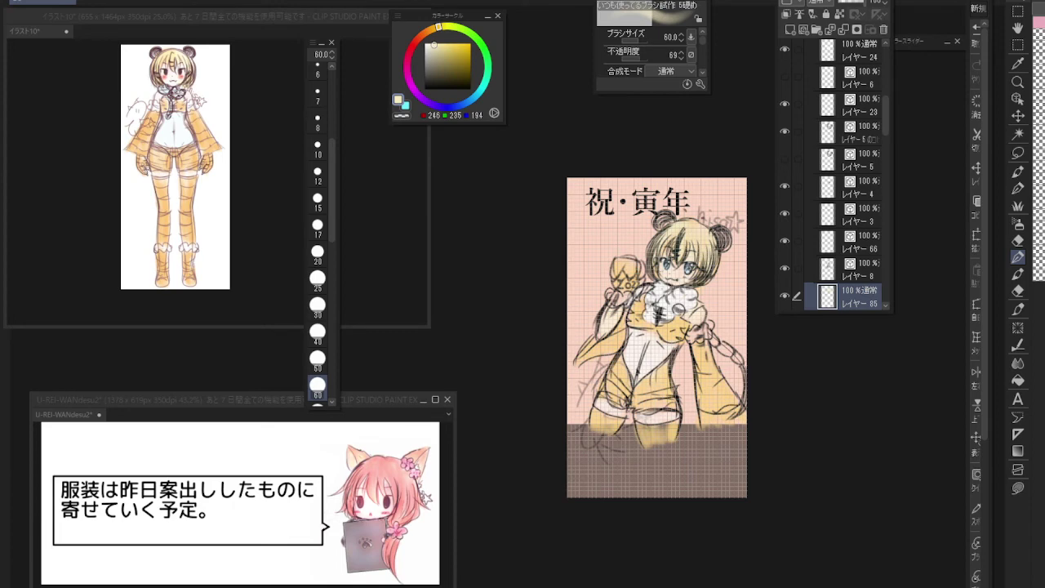
Add a vector layer above レイヤー 23 and sketch ear details in black with a size 12 brush
{"action": "left_click", "coordinate": [856, 106]}
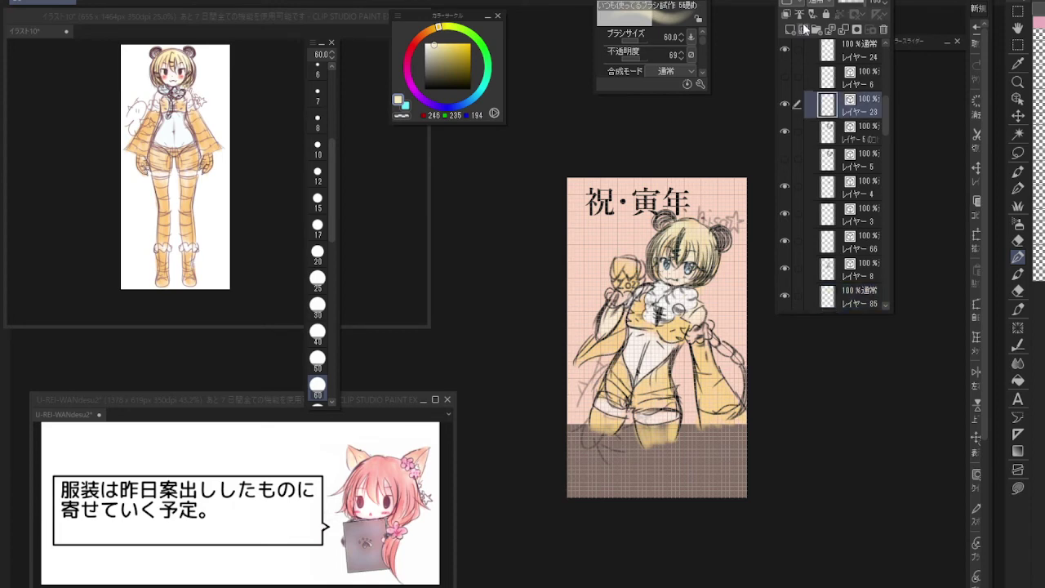
{"action": "left_click", "coordinate": [804, 29]}
{"action": "left_click", "coordinate": [471, 86]}
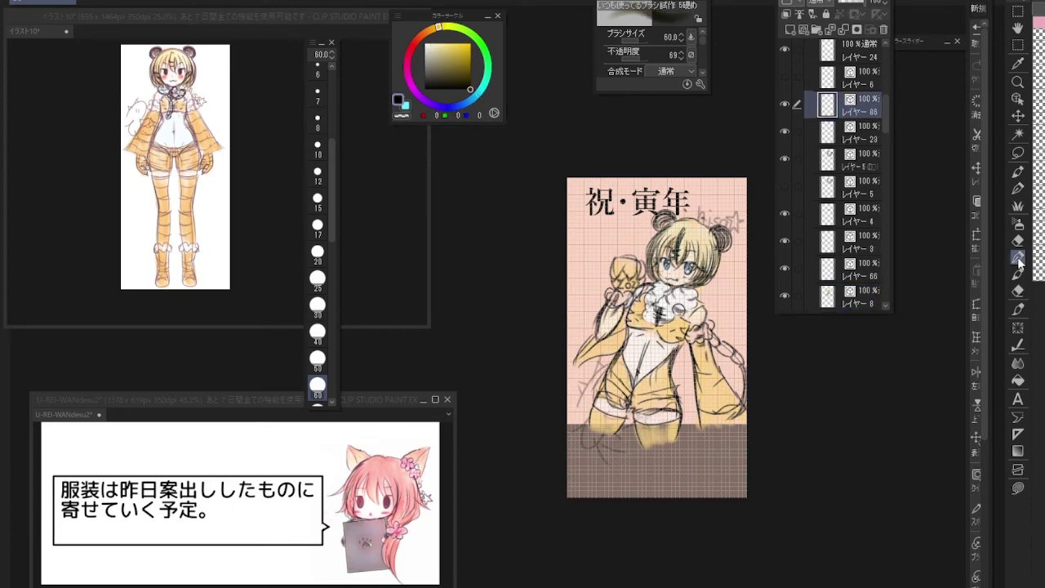
{"action": "left_click", "coordinate": [1017, 256]}
{"action": "left_click", "coordinate": [317, 173]}
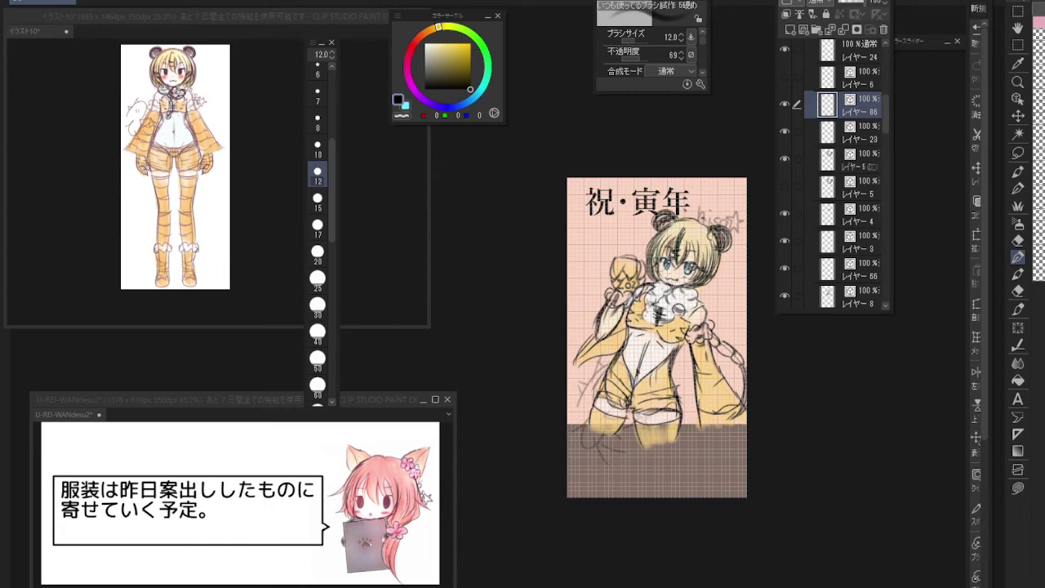
Add a raster layer above レイヤー 86 and paint the ear fluff off-white (255, 253, 248), raising the brush size to 17
{"action": "left_click", "coordinate": [790, 30]}
{"action": "left_click", "coordinate": [425, 42]}
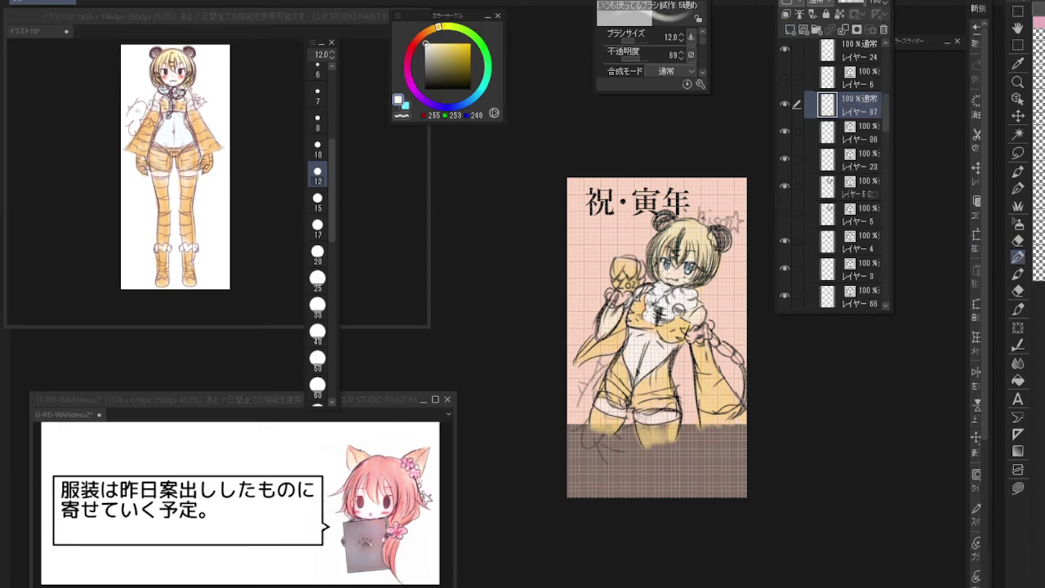
{"action": "left_click", "coordinate": [318, 226]}
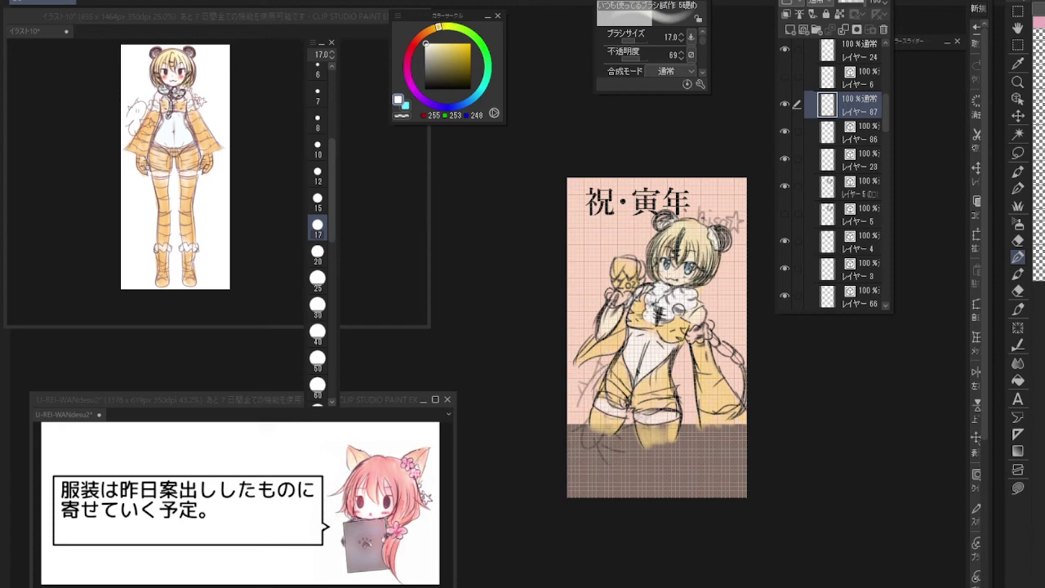
Save the New Year illustration
{"action": "left_click", "coordinate": [25, 1]}
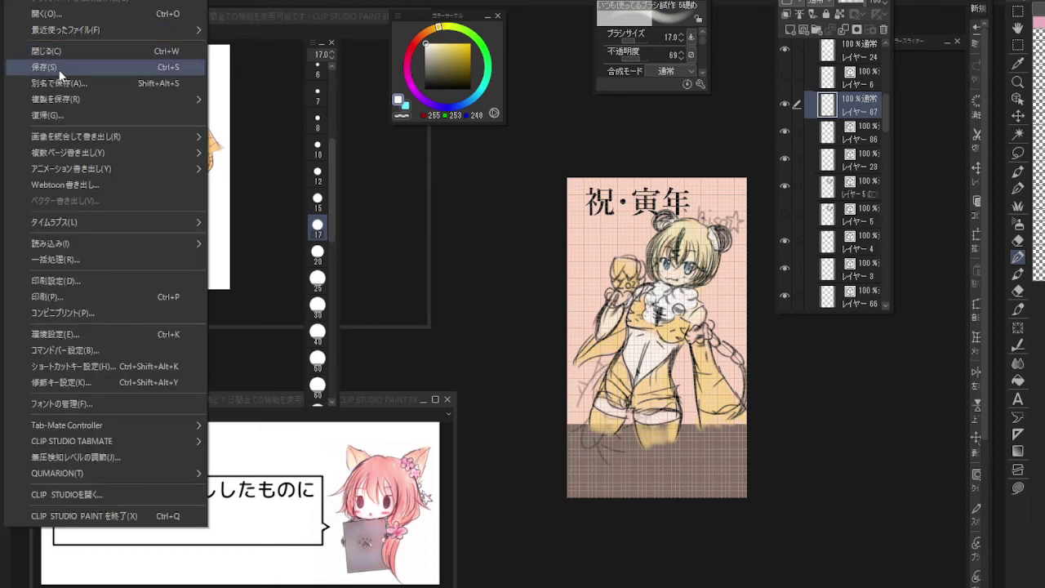
{"action": "left_click", "coordinate": [60, 69]}
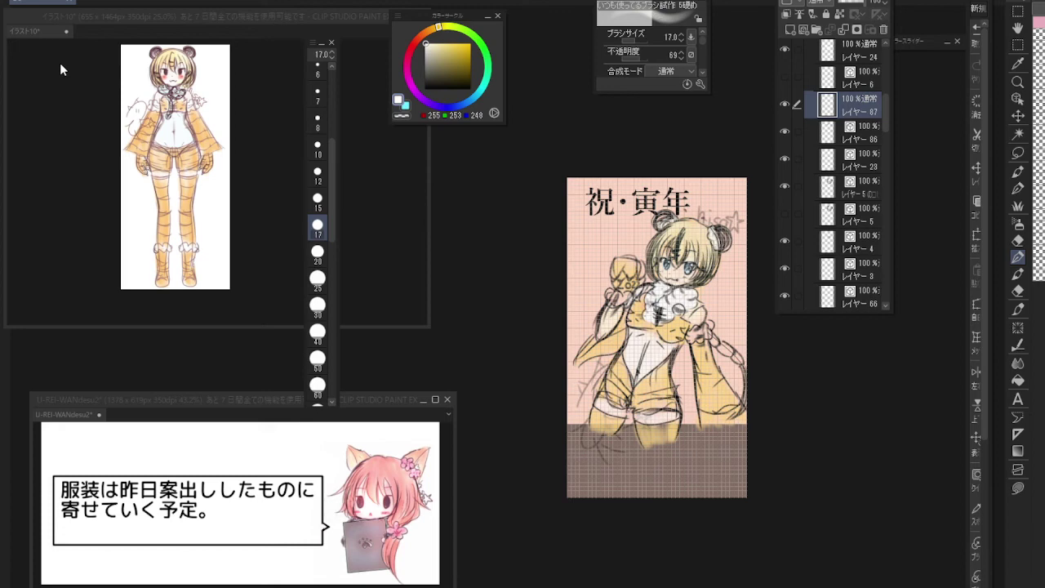
{"action": "scroll", "coordinate": [699, 304], "scroll_direction": "down", "scroll_amount": 1}
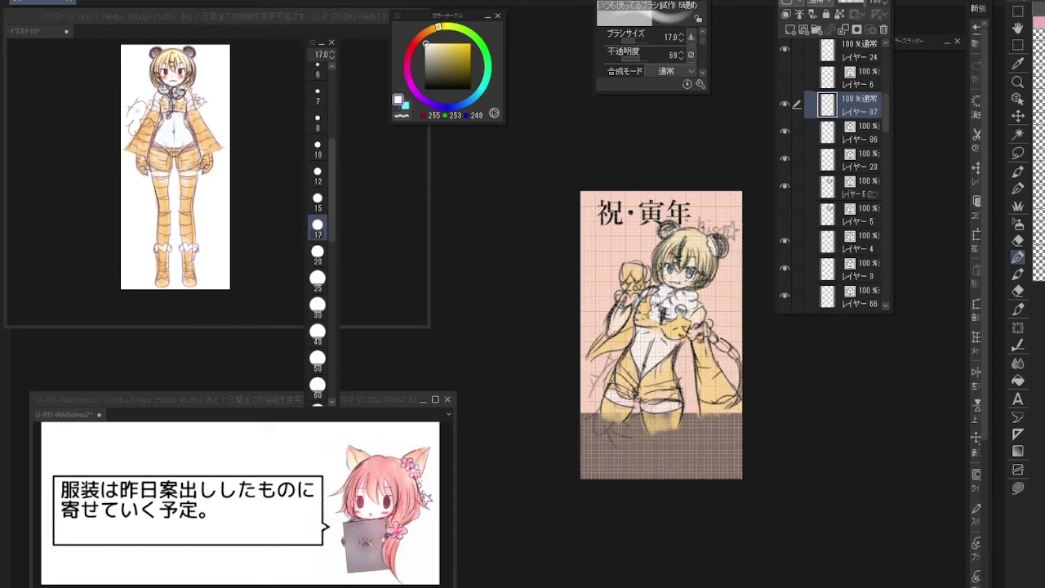
{"action": "scroll", "coordinate": [715, 200], "scroll_direction": "up", "scroll_amount": 2}
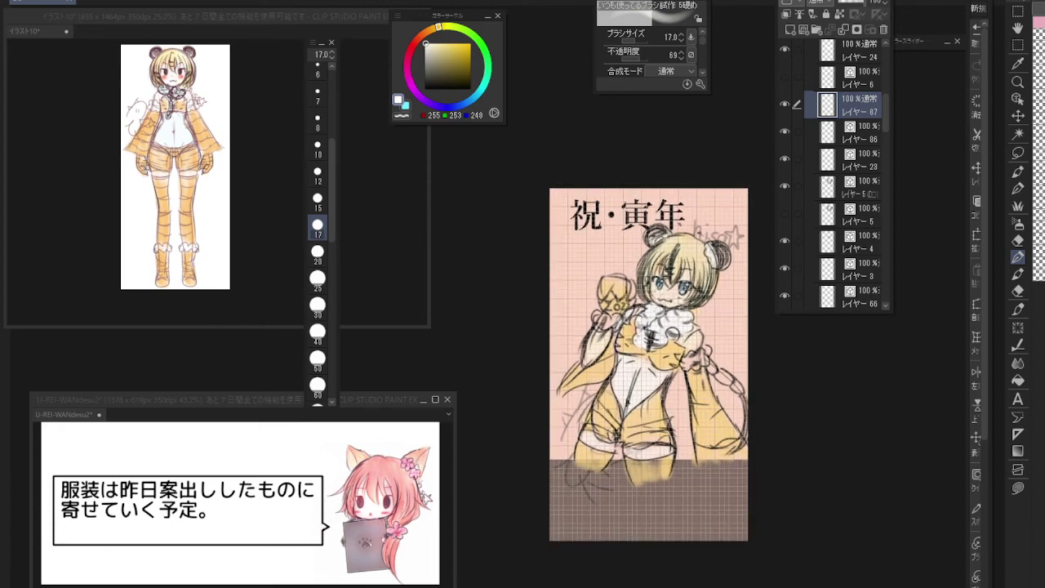
{"action": "key", "text": "ctrl+plus"}
{"action": "key", "text": "ctrl+plus"}
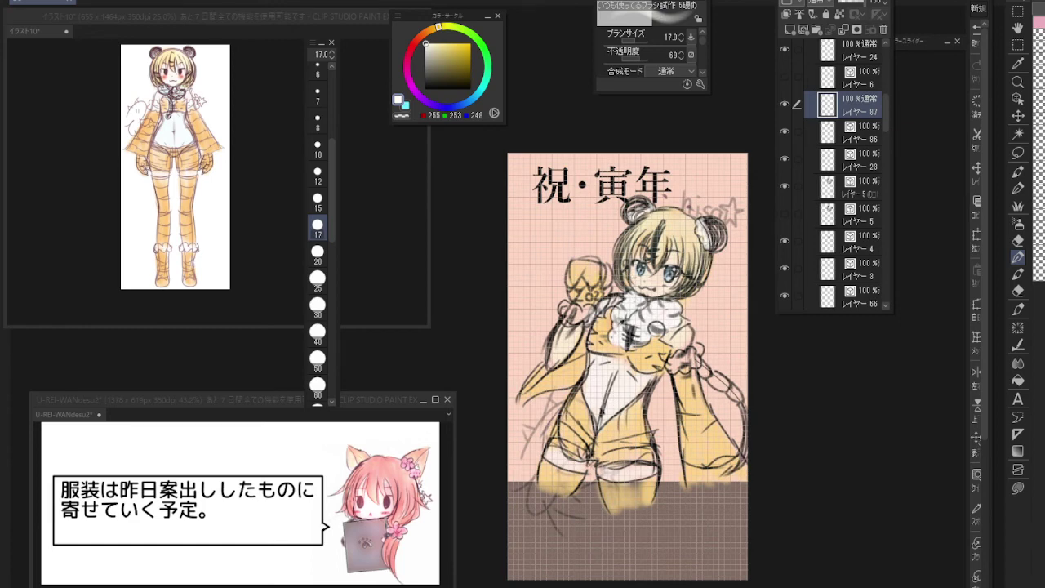
Add a layer above レイヤー 3 and paint along the hanging sleeve's lower edge with the size 15 brush, using pale yellow sampled from the hair
{"action": "left_click", "coordinate": [867, 268]}
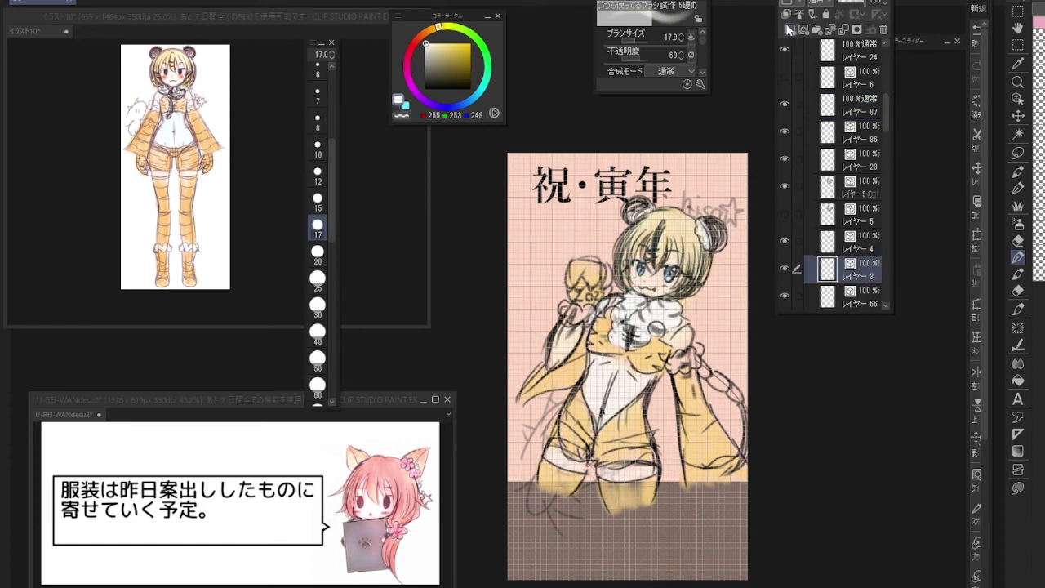
{"action": "left_click", "coordinate": [786, 16]}
{"action": "left_click", "coordinate": [1017, 63]}
{"action": "left_click", "coordinate": [678, 213]}
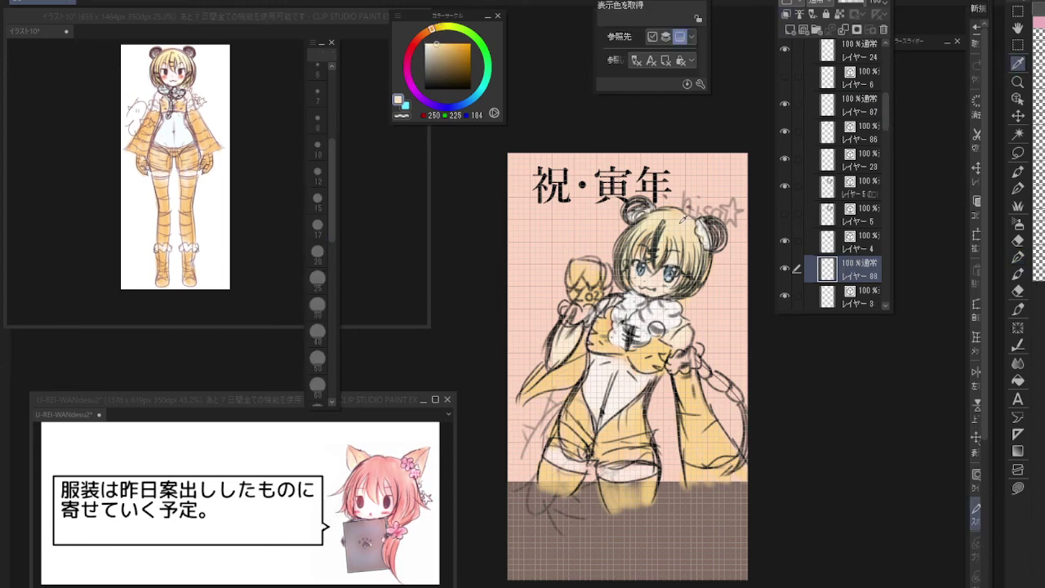
{"action": "left_click", "coordinate": [1018, 258]}
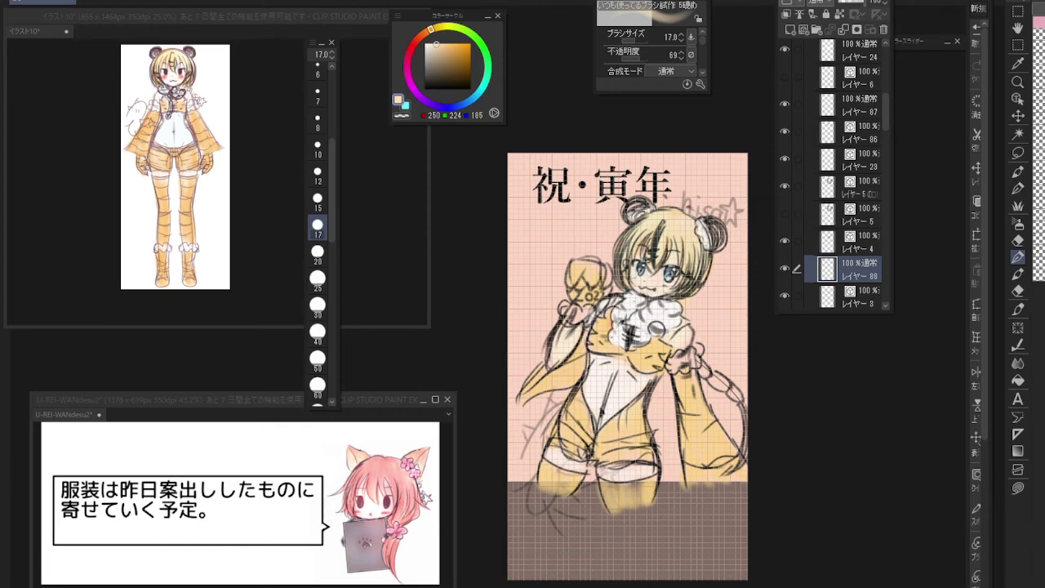
{"action": "left_click", "coordinate": [318, 199]}
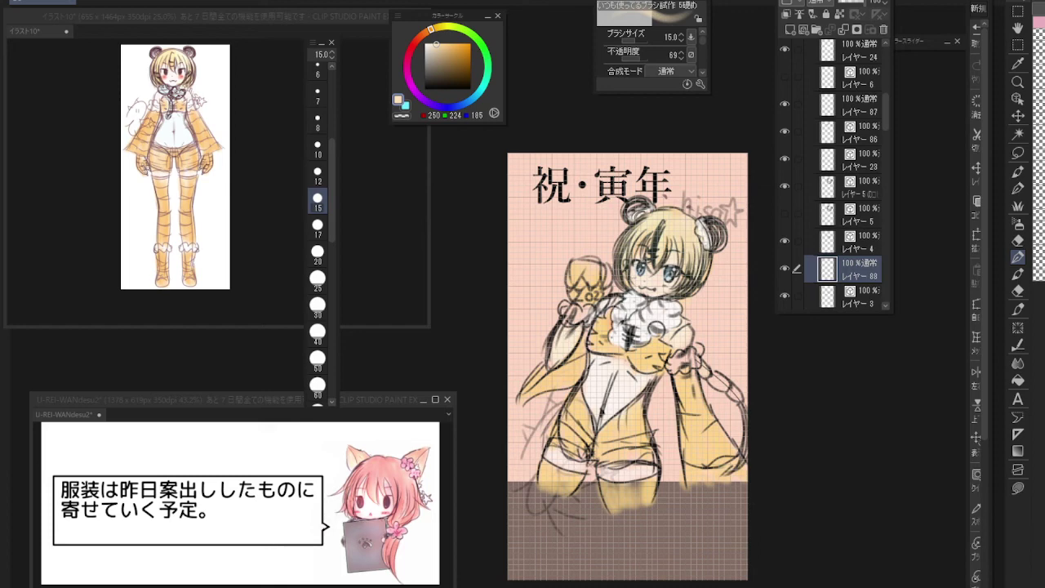
{"action": "left_click_drag", "start_coordinate": [707, 483], "coordinate": [725, 483]}
Add a layer above レイヤー 82 and paint the collar fur off-white (255, 246, 242), raising the brush size to 50
{"action": "left_click", "coordinate": [856, 103]}
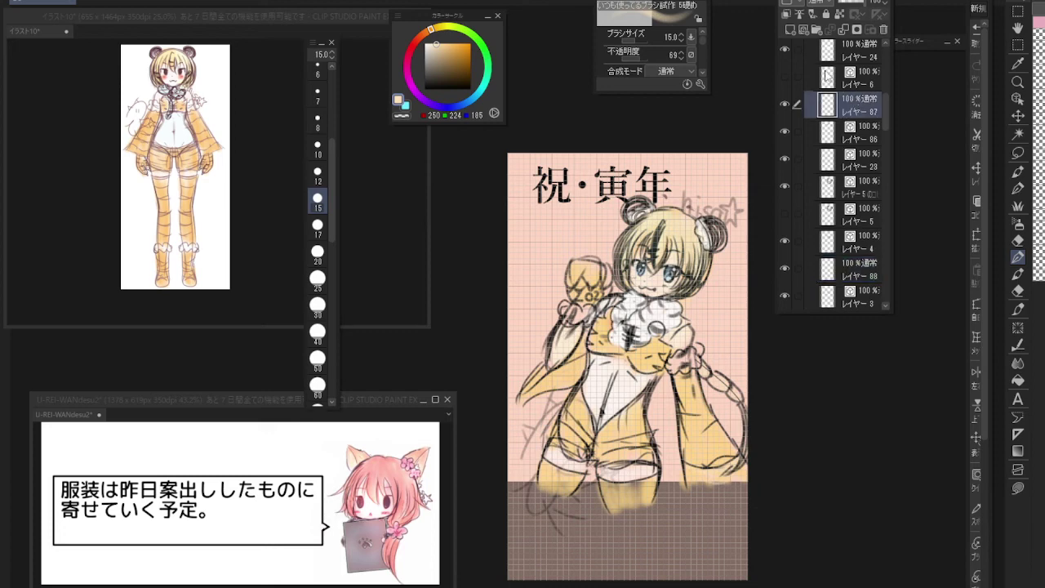
{"action": "left_click_drag", "start_coordinate": [881, 111], "coordinate": [877, 48]}
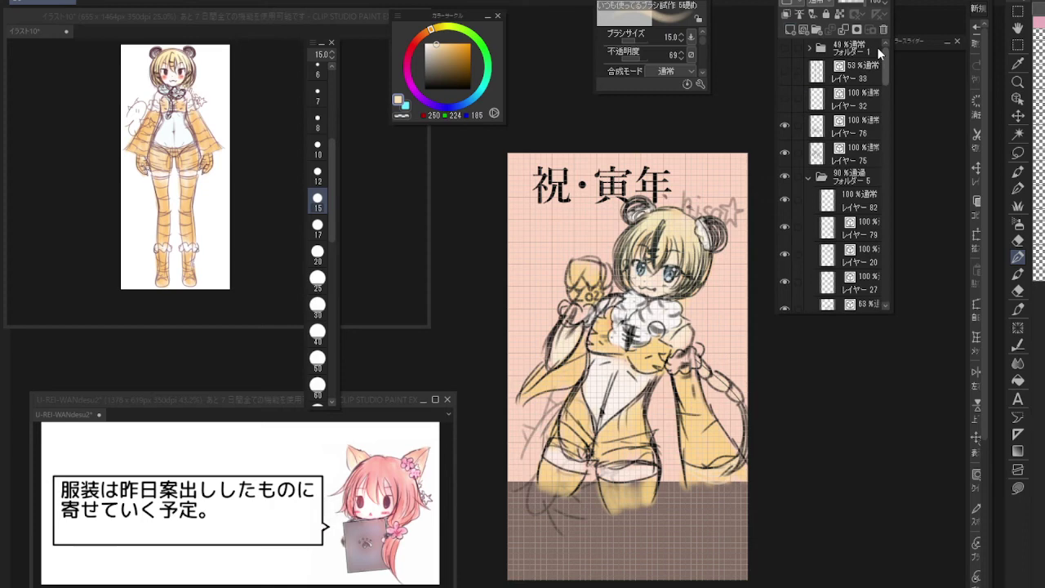
{"action": "left_click", "coordinate": [856, 193]}
{"action": "left_click", "coordinate": [789, 26]}
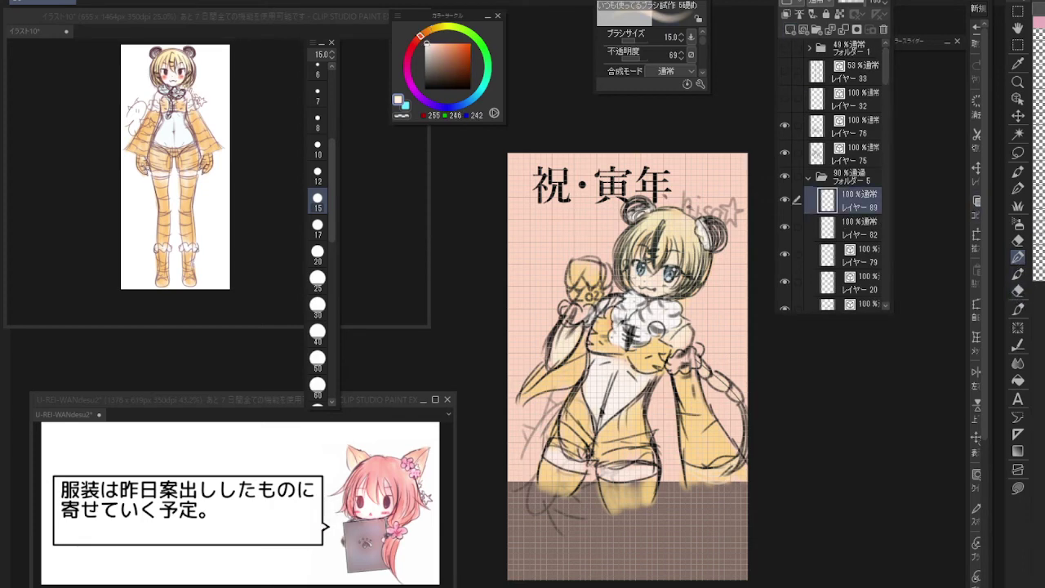
{"action": "left_click_drag", "start_coordinate": [673, 328], "coordinate": [682, 336]}
{"action": "left_click", "coordinate": [318, 358]}
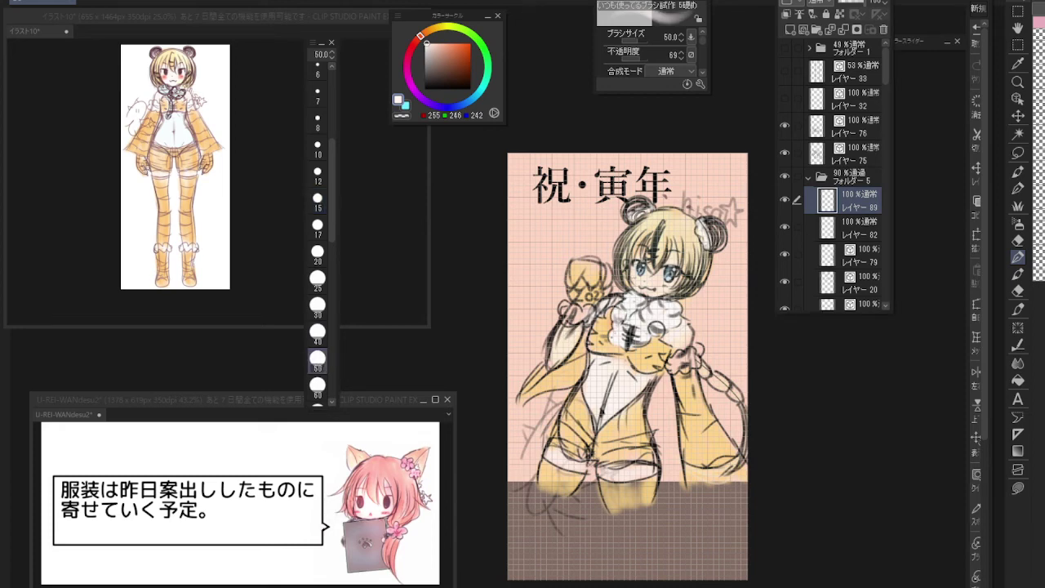
Add a layer above レイヤー 76 and paint off-white over the chest lines and ear fluff with the size 50 brush
{"action": "left_click", "coordinate": [850, 126]}
{"action": "left_click", "coordinate": [790, 30]}
{"action": "left_click_drag", "start_coordinate": [627, 324], "coordinate": [630, 351]}
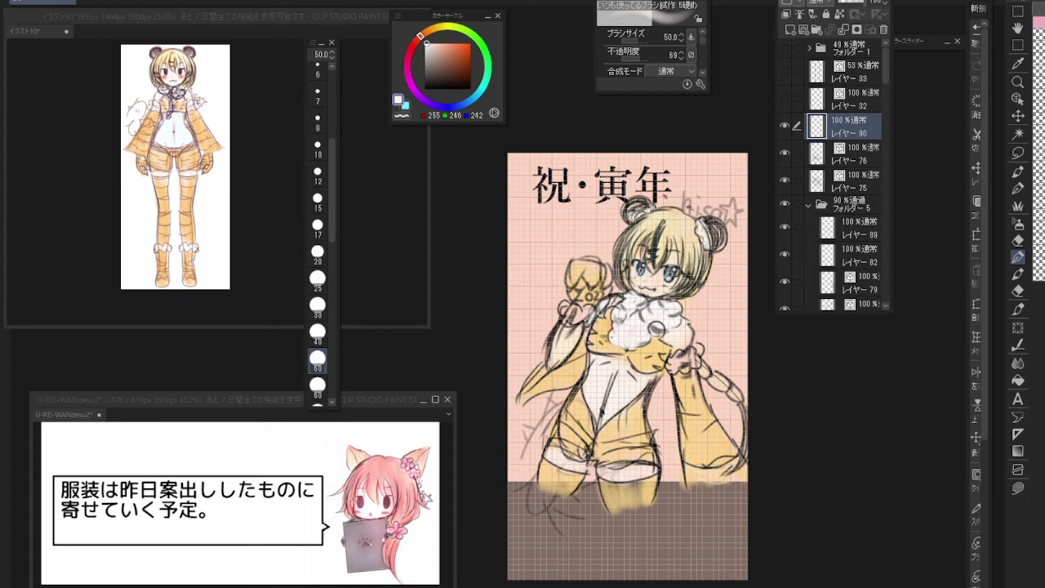
{"action": "left_click_drag", "start_coordinate": [700, 220], "coordinate": [710, 246]}
{"action": "left_click_drag", "start_coordinate": [641, 211], "coordinate": [629, 222]}
Add a vector layer above レイヤー 90 and sketch a small tiger-face ornament with a hanging tail on the chest in black at size 10
{"action": "left_click", "coordinate": [804, 30]}
{"action": "key", "text": "x"}
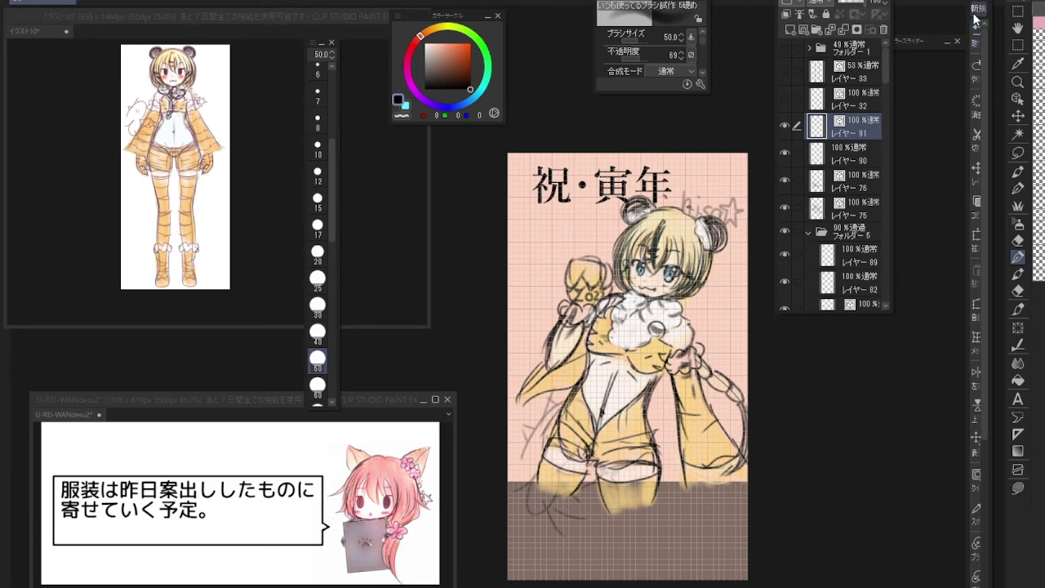
{"action": "left_click", "coordinate": [318, 145]}
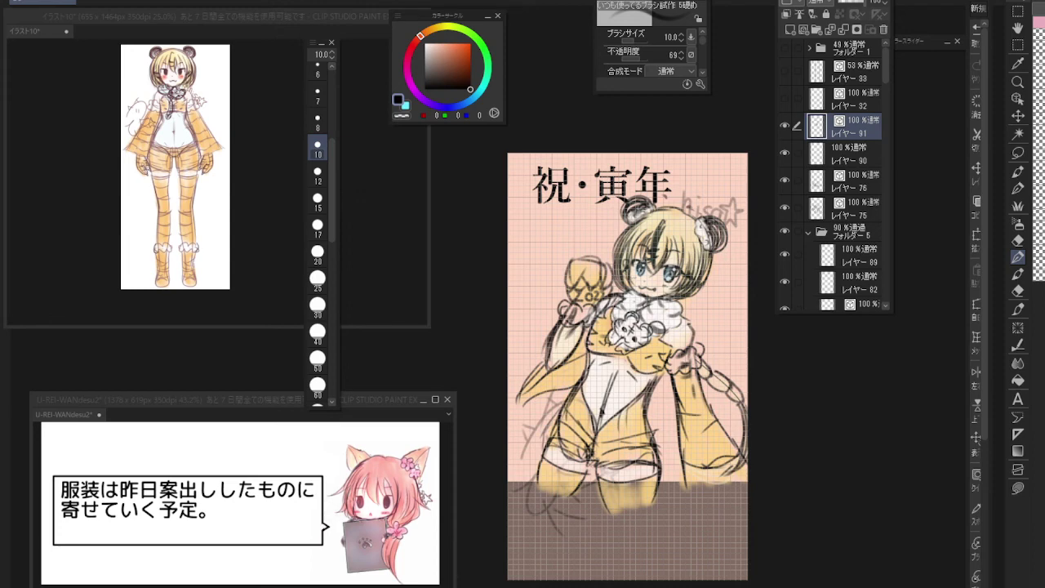
{"action": "left_click_drag", "start_coordinate": [614, 341], "coordinate": [621, 390]}
Touch up the collar fur on レイヤー 90 in off-white (255, 246, 242) at size 10 and save the illustration
{"action": "left_click", "coordinate": [854, 155]}
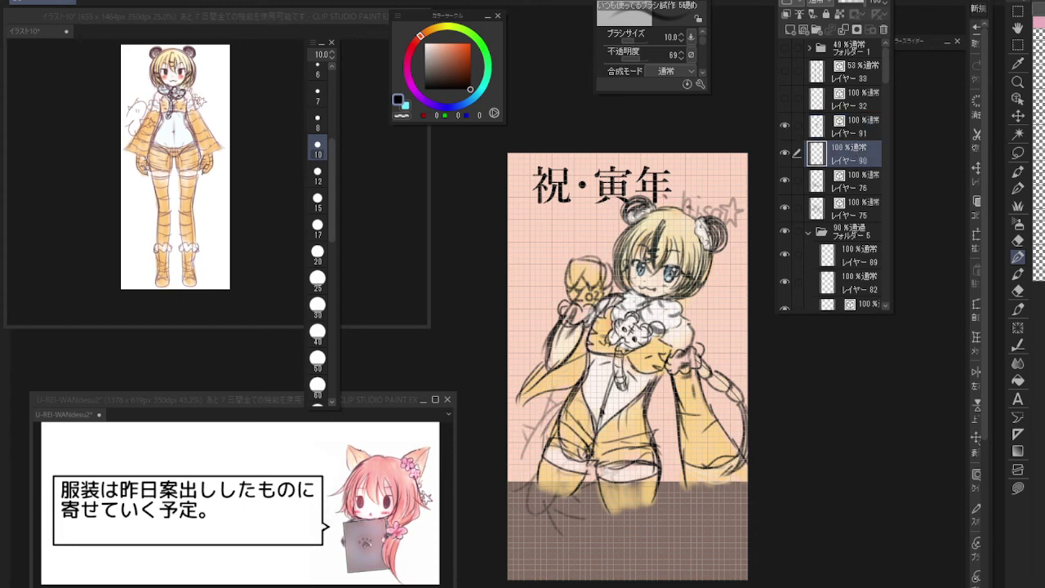
{"action": "left_click", "coordinate": [427, 43]}
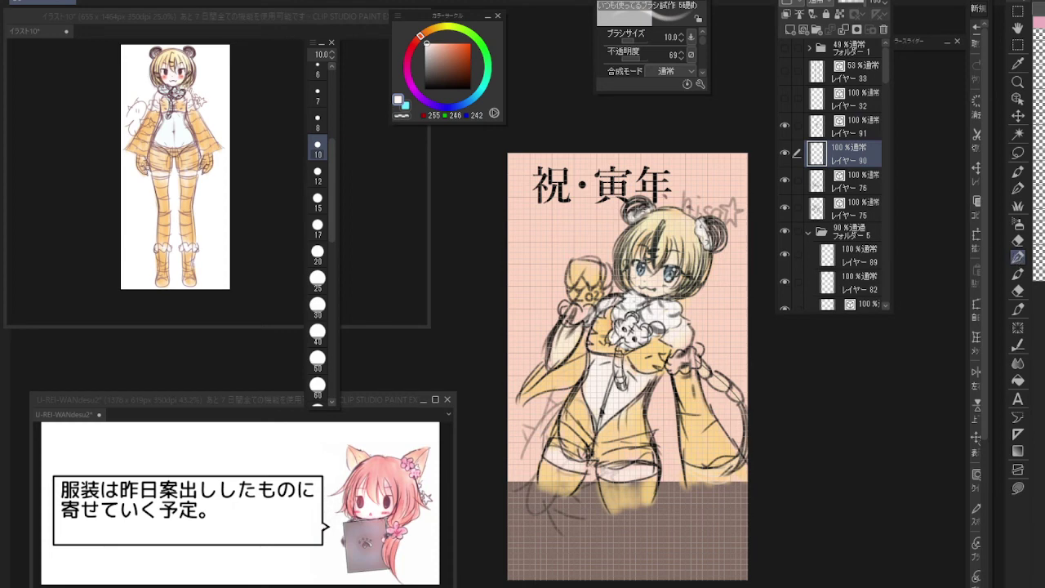
{"action": "left_click_drag", "start_coordinate": [606, 305], "coordinate": [617, 301]}
{"action": "left_click", "coordinate": [16, 1]}
{"action": "left_click", "coordinate": [76, 68]}
{"action": "key", "text": "Tab"}
{"action": "scroll", "coordinate": [733, 380], "scroll_direction": "up", "scroll_amount": 2}
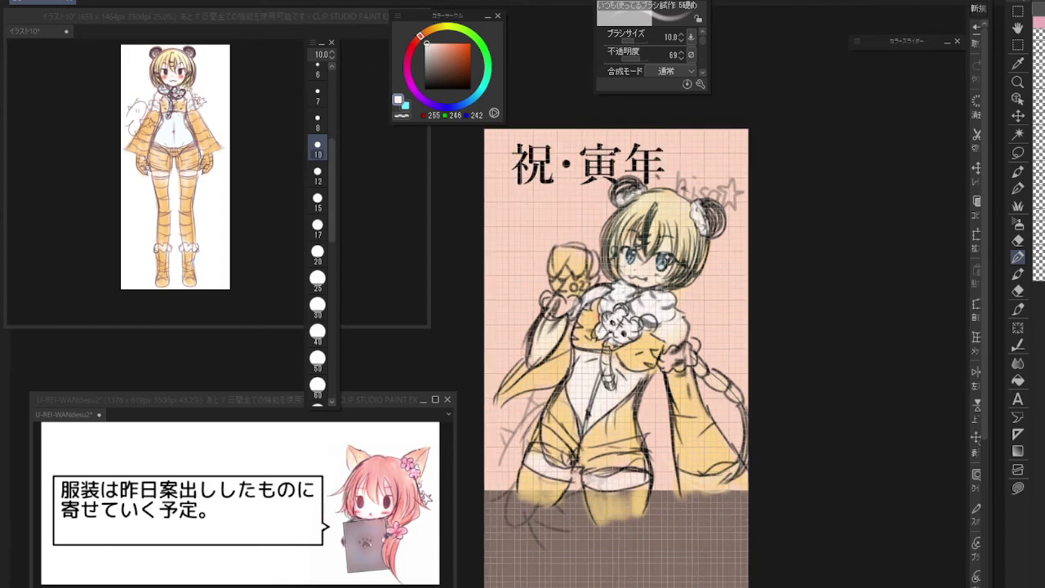
{"action": "scroll", "coordinate": [733, 380], "scroll_direction": "down", "scroll_amount": 1}
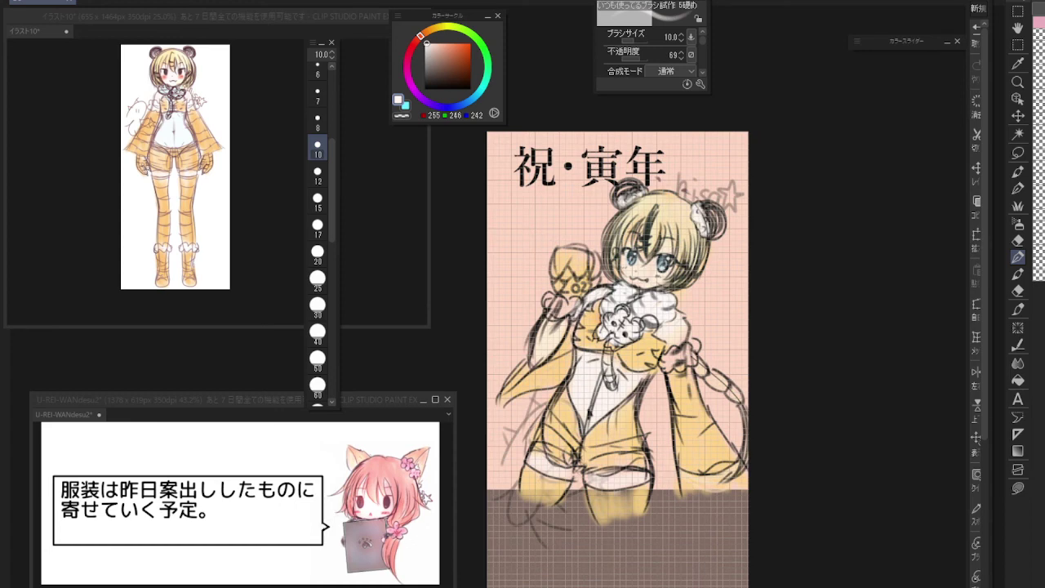
{"action": "left_click", "coordinate": [1017, 27]}
{"action": "left_click_drag", "start_coordinate": [687, 343], "coordinate": [708, 340]}
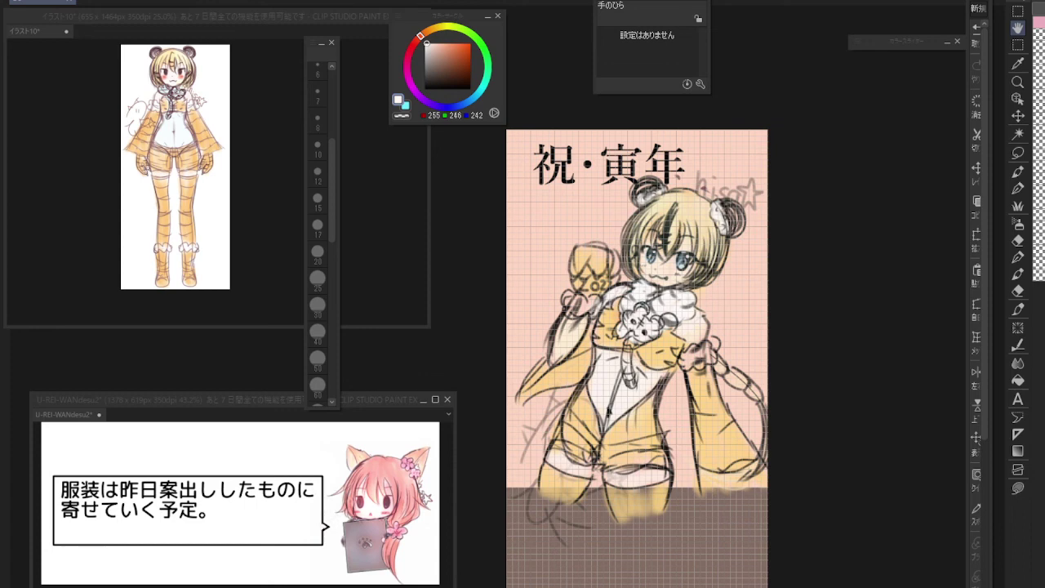
Switch to the U-REI-WANdesu2 document, delete the speech bubble's current text layer and show the あ template text layer
{"action": "left_click", "coordinate": [157, 397]}
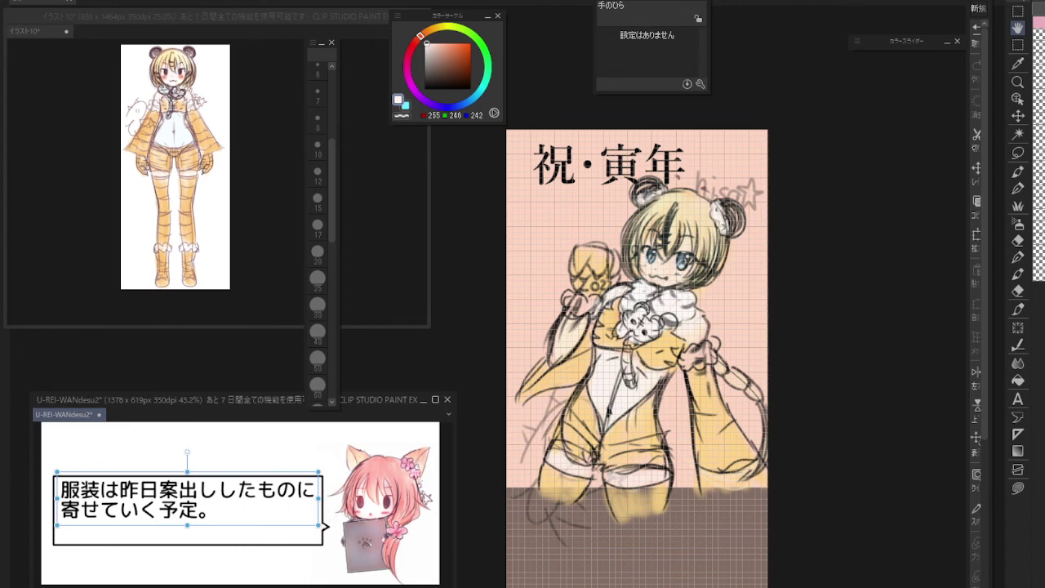
{"action": "left_click", "coordinate": [865, 2]}
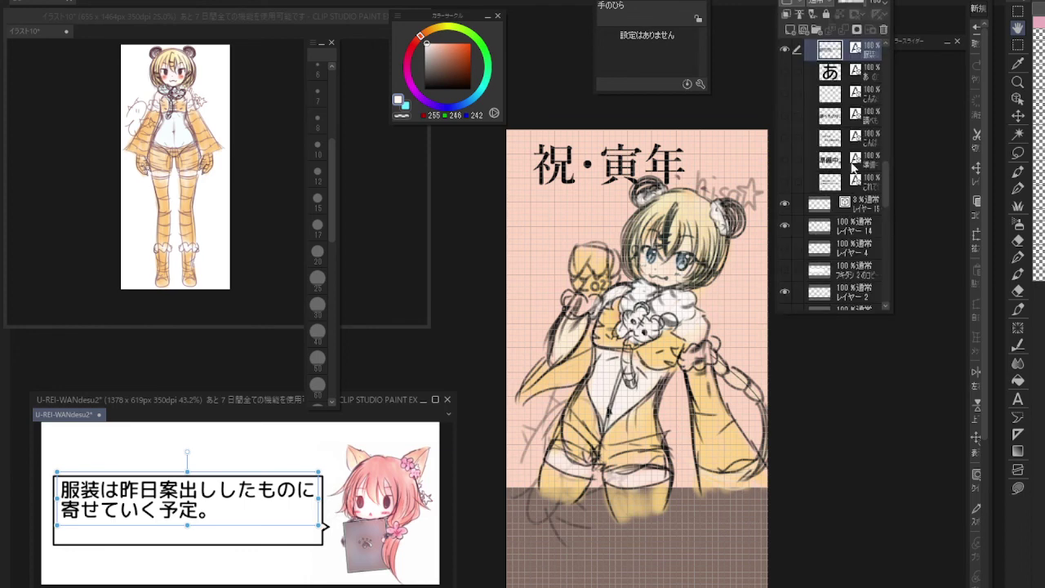
{"action": "scroll", "coordinate": [842, 137], "scroll_direction": "up", "scroll_amount": 2}
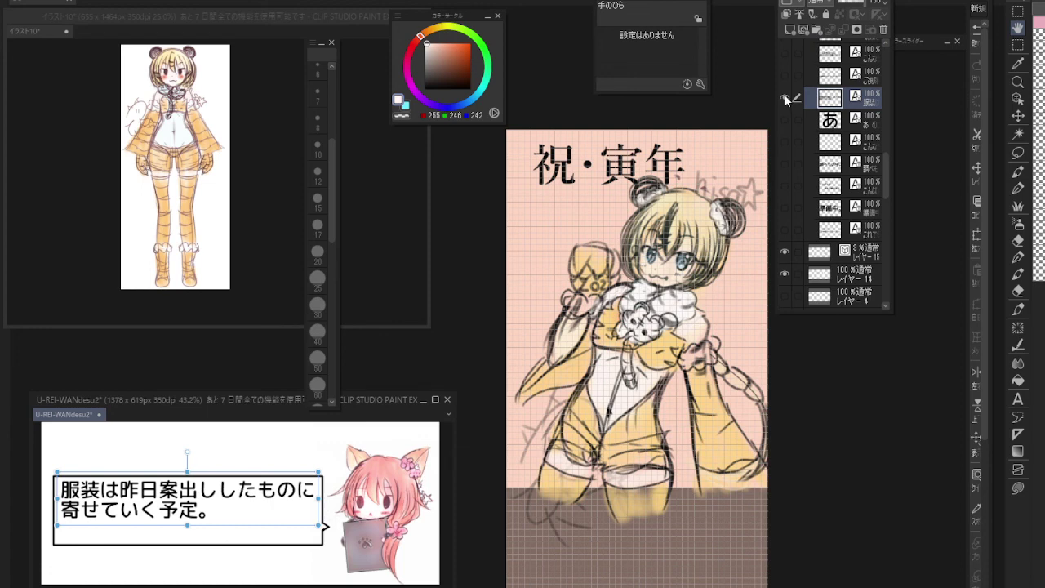
{"action": "left_click", "coordinate": [785, 98]}
{"action": "left_click", "coordinate": [853, 120]}
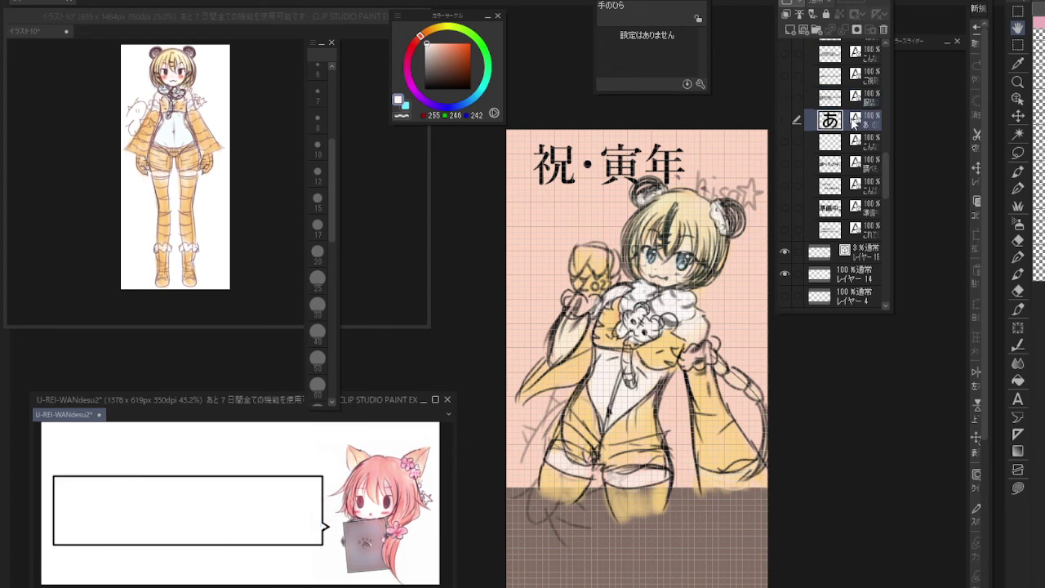
{"action": "left_click", "coordinate": [785, 120]}
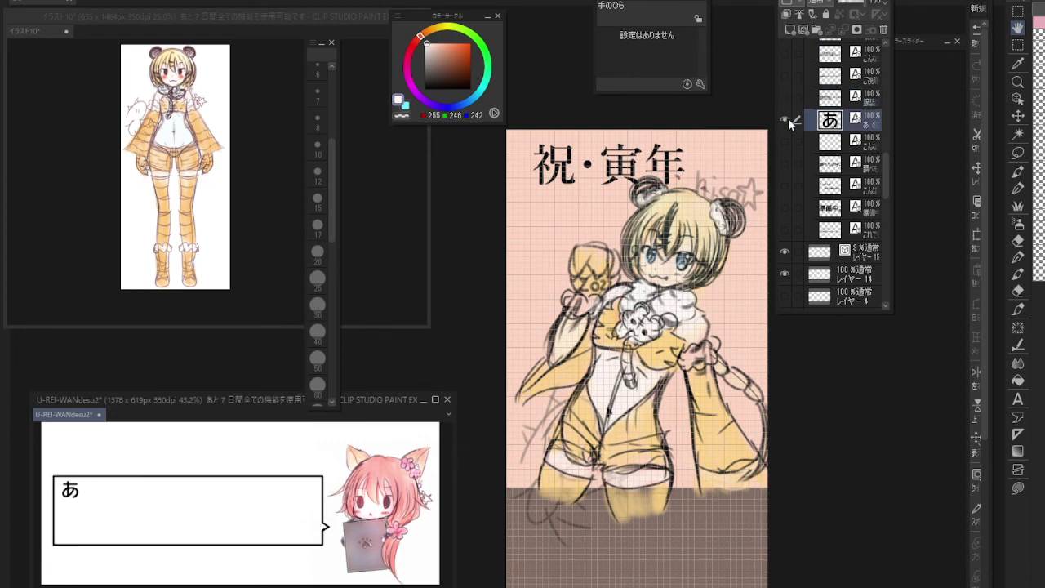
{"action": "left_click", "coordinate": [869, 102]}
{"action": "left_click", "coordinate": [881, 31]}
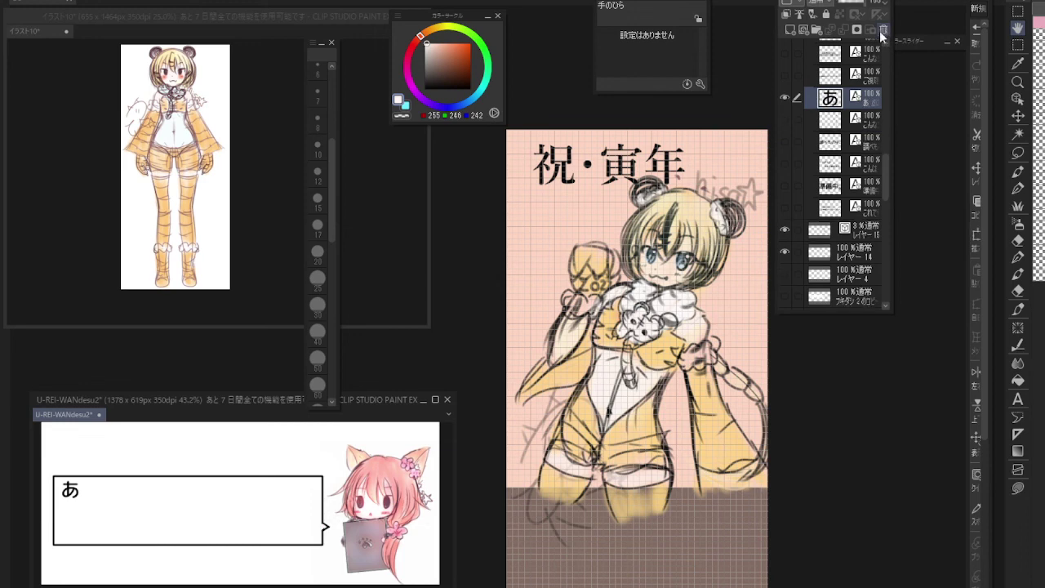
Duplicate the あ text layer, leave only the copy visible and replace its text with 服装とかを寄せてみた。
{"action": "right_click", "coordinate": [858, 98]}
{"action": "left_click", "coordinate": [911, 203]}
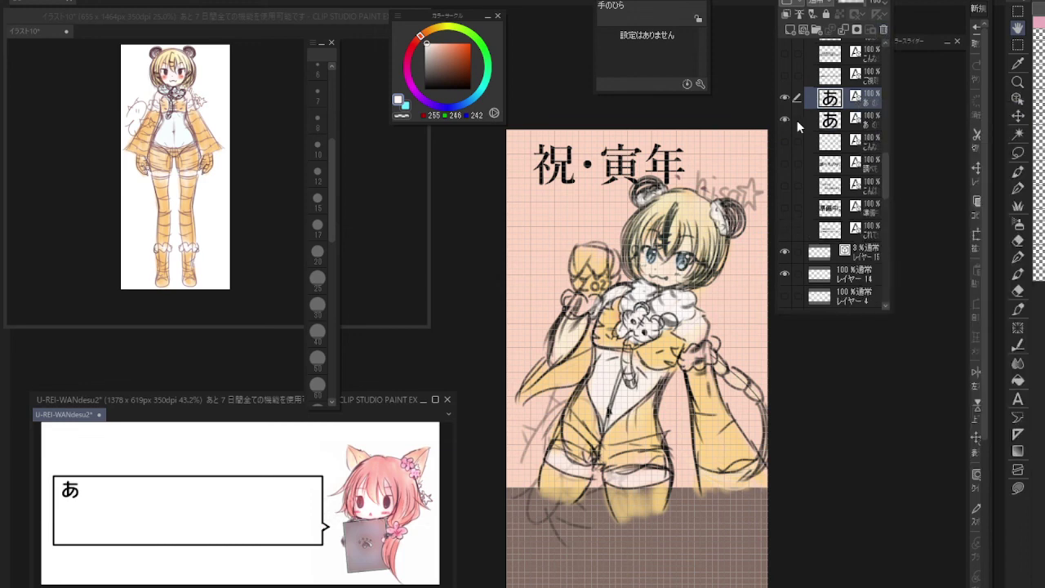
{"action": "left_click", "coordinate": [1017, 398]}
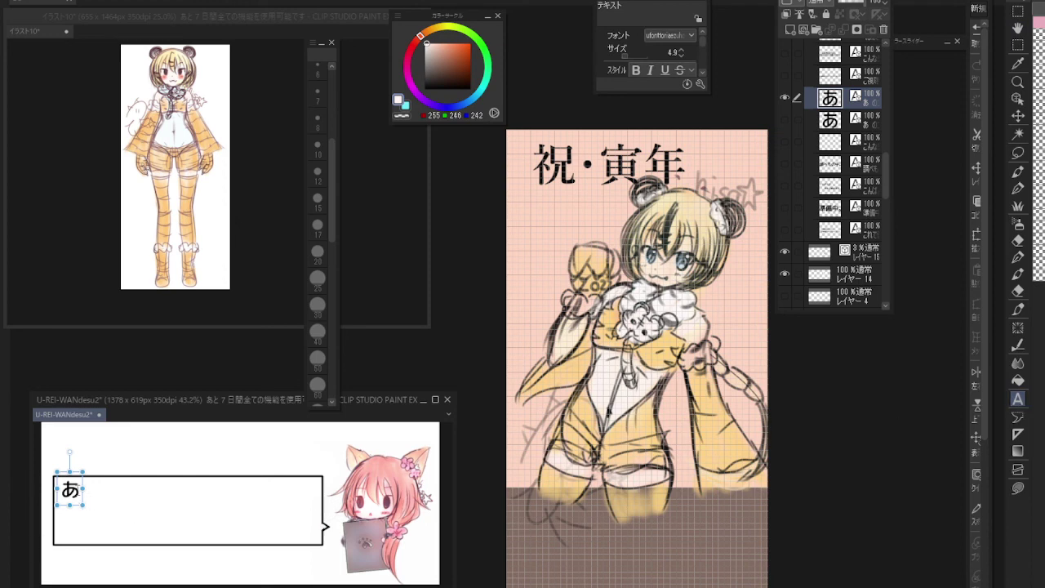
{"action": "left_click", "coordinate": [77, 493]}
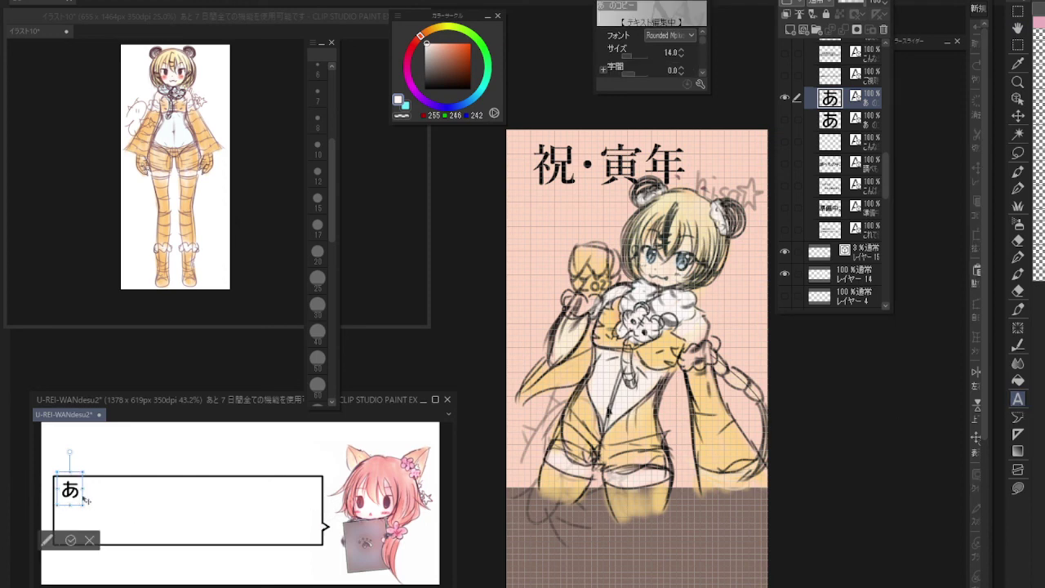
{"action": "key", "text": "BackSpace"}
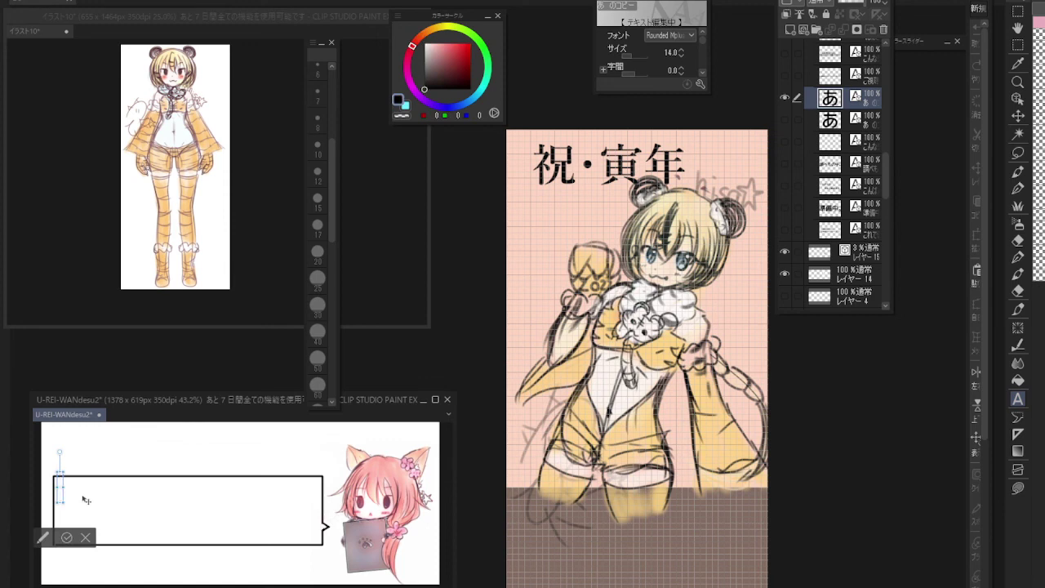
{"action": "key", "text": "ctrl+v"}
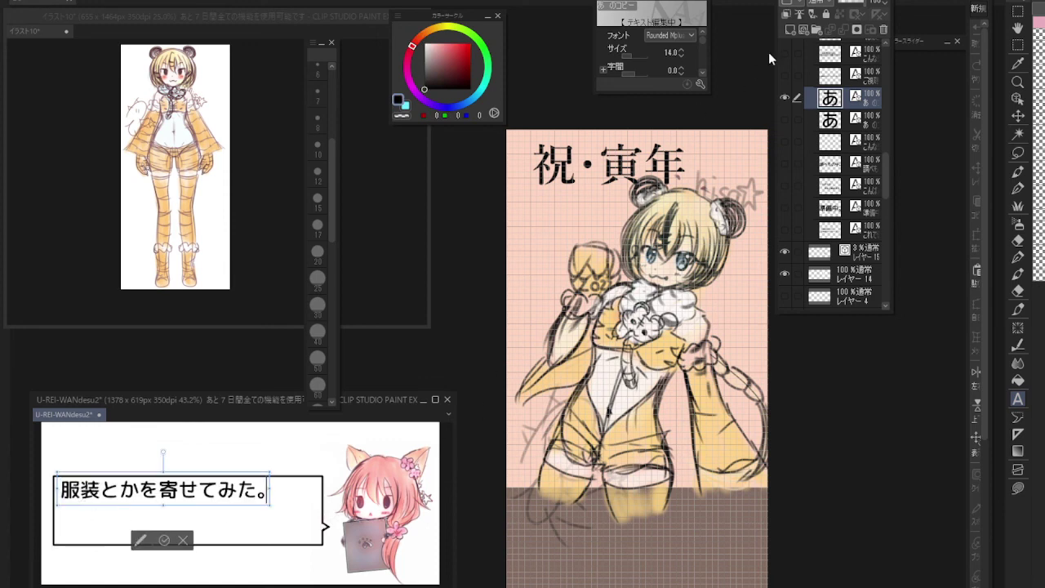
{"action": "left_click", "coordinate": [838, 94]}
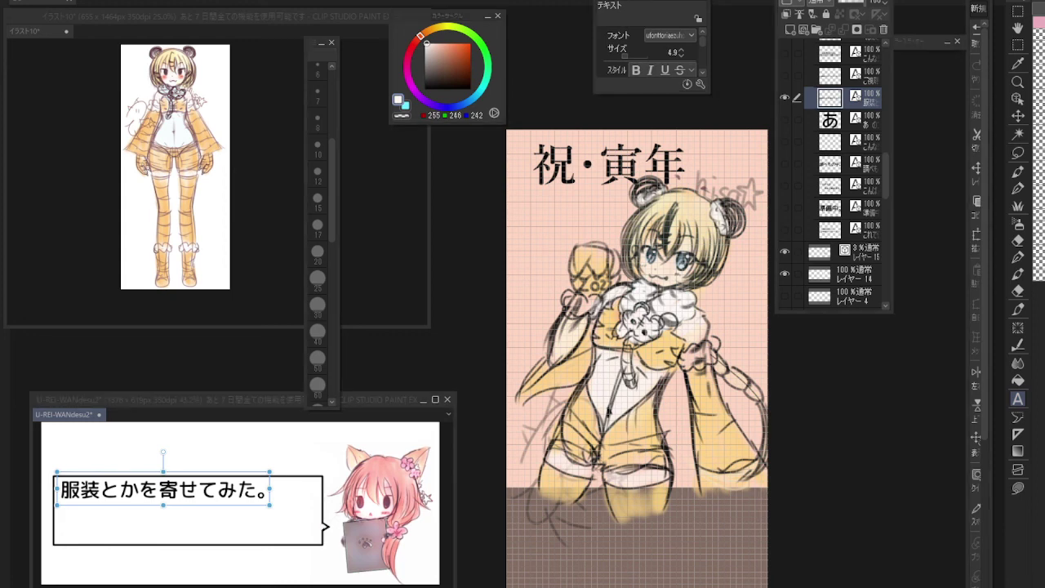
Hide the 服装とかを寄せてみた。 text layer and show the こんな感じかなと。今日はこれで終わります and ご視聴ありがとうございました。 layers
{"action": "left_click", "coordinate": [853, 77]}
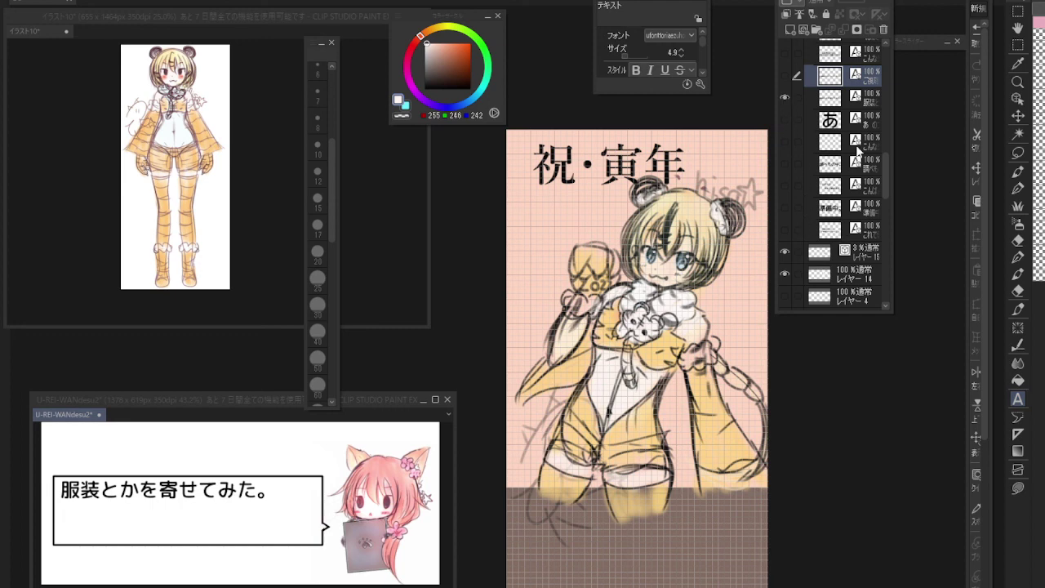
{"action": "scroll", "coordinate": [857, 147], "scroll_direction": "up", "scroll_amount": 2}
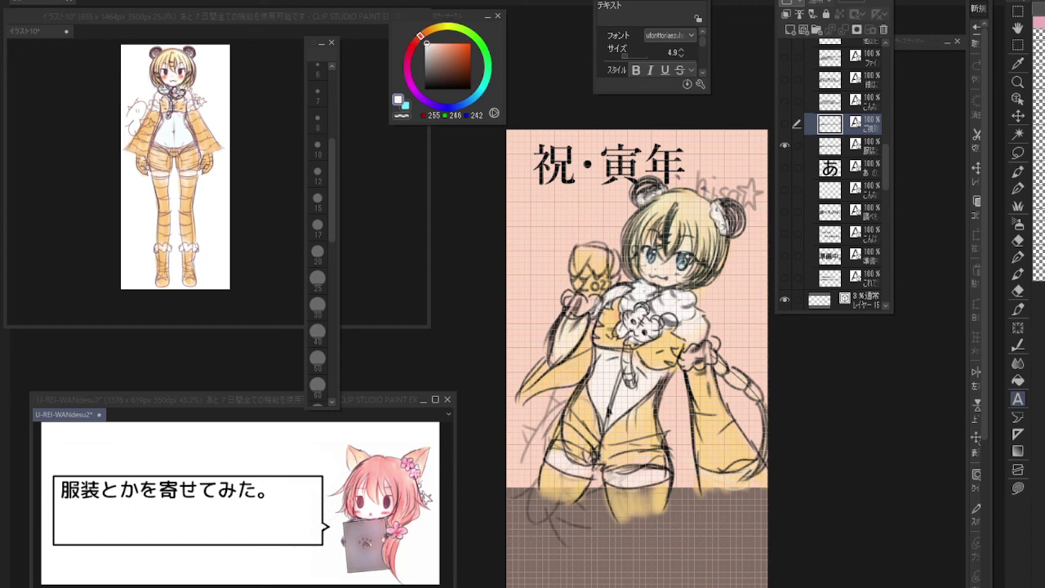
{"action": "left_click", "coordinate": [783, 145]}
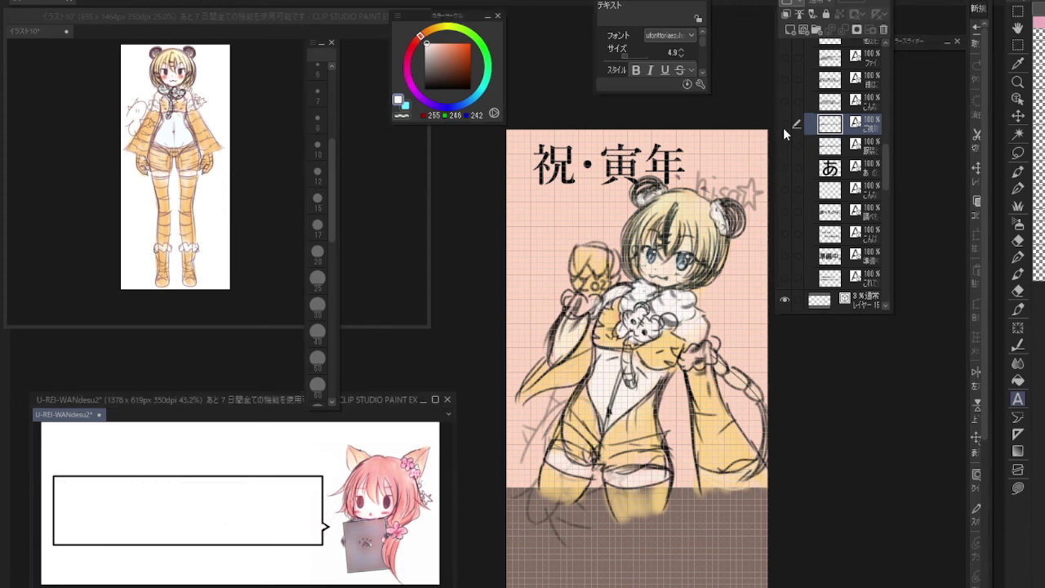
{"action": "left_click", "coordinate": [783, 102]}
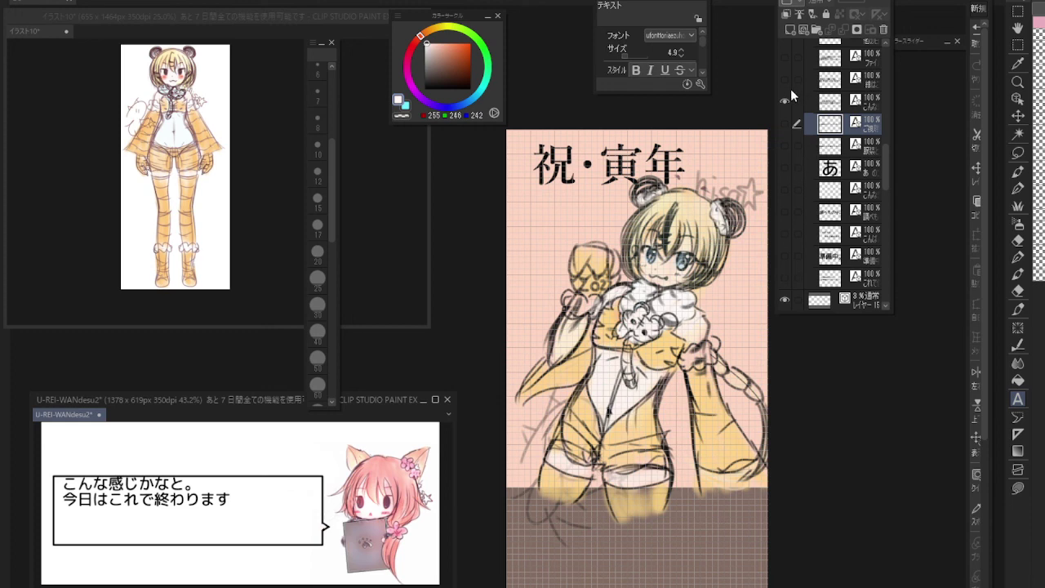
{"action": "left_click", "coordinate": [786, 122]}
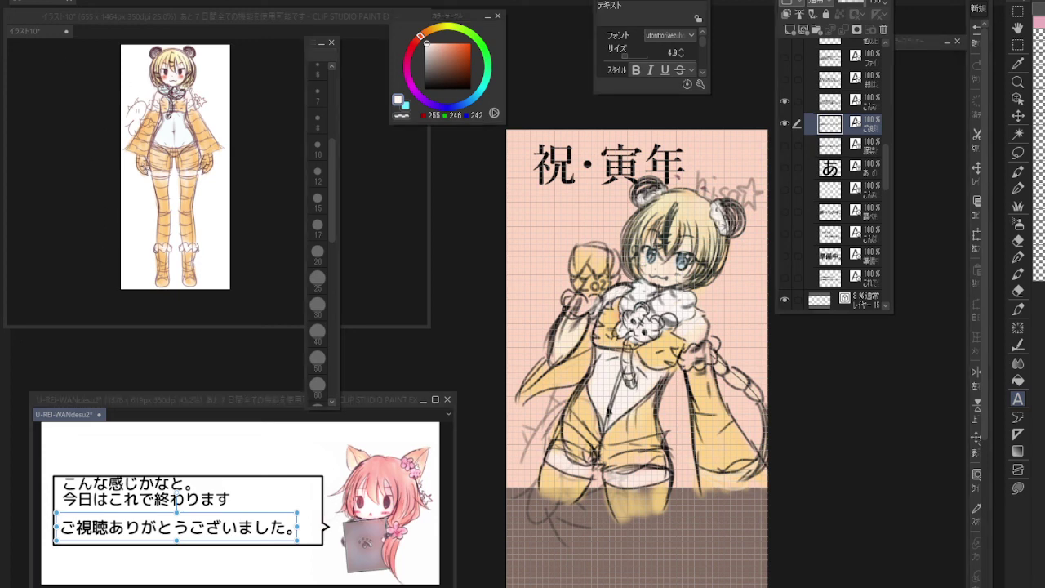
Insert 今回は before こんな感じかなと。 in the closing message, finish the text edit and select the あ template layer
{"action": "left_click", "coordinate": [871, 101]}
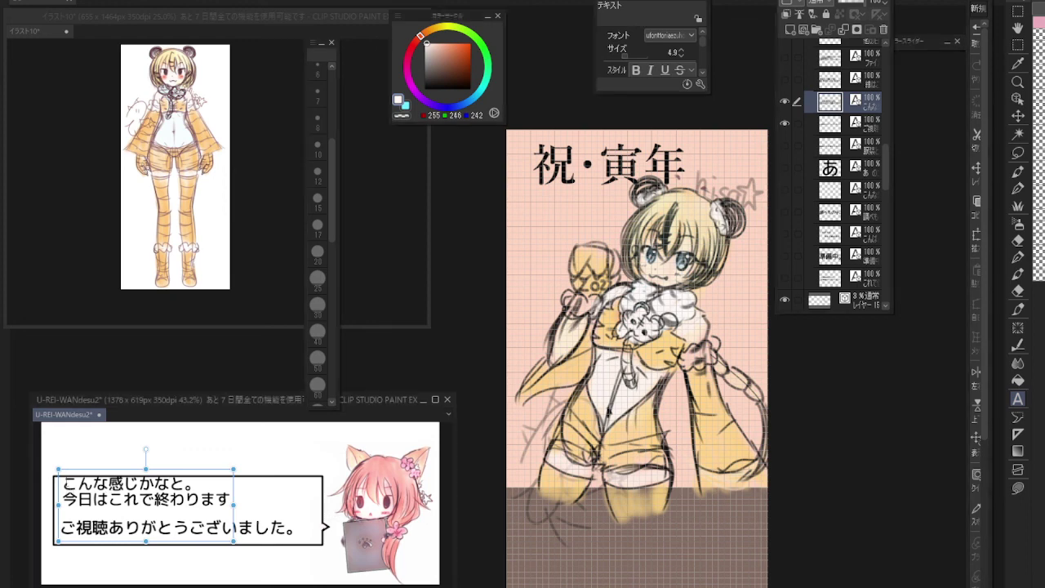
{"action": "left_click", "coordinate": [65, 484]}
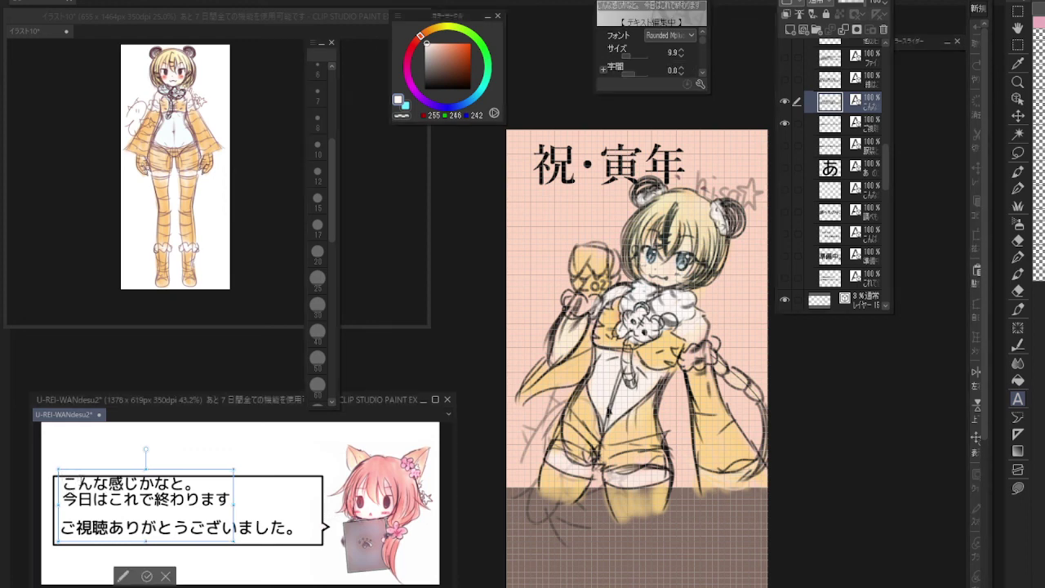
{"action": "type", "text": "今回"}
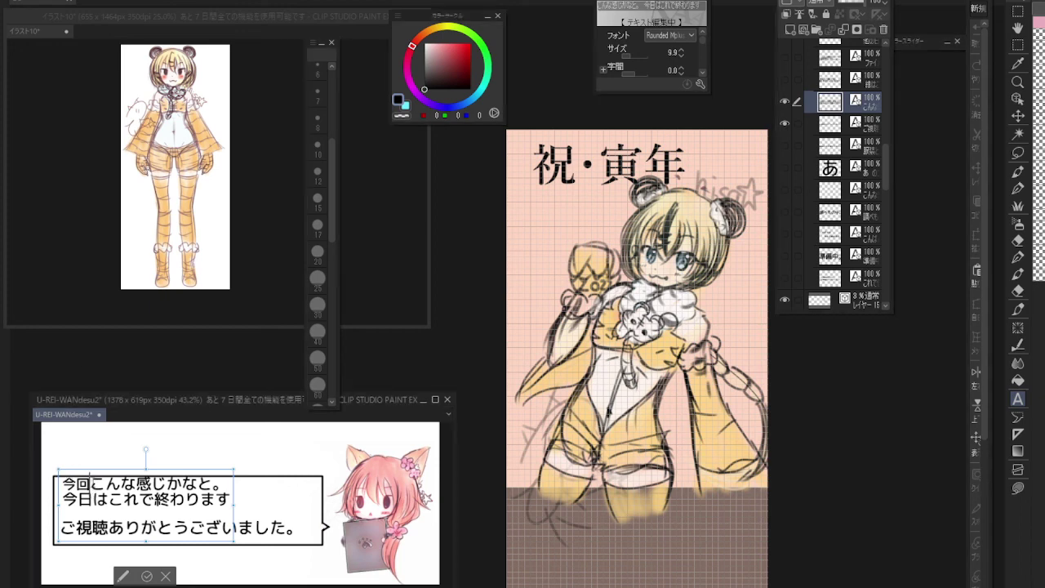
{"action": "type", "text": "は"}
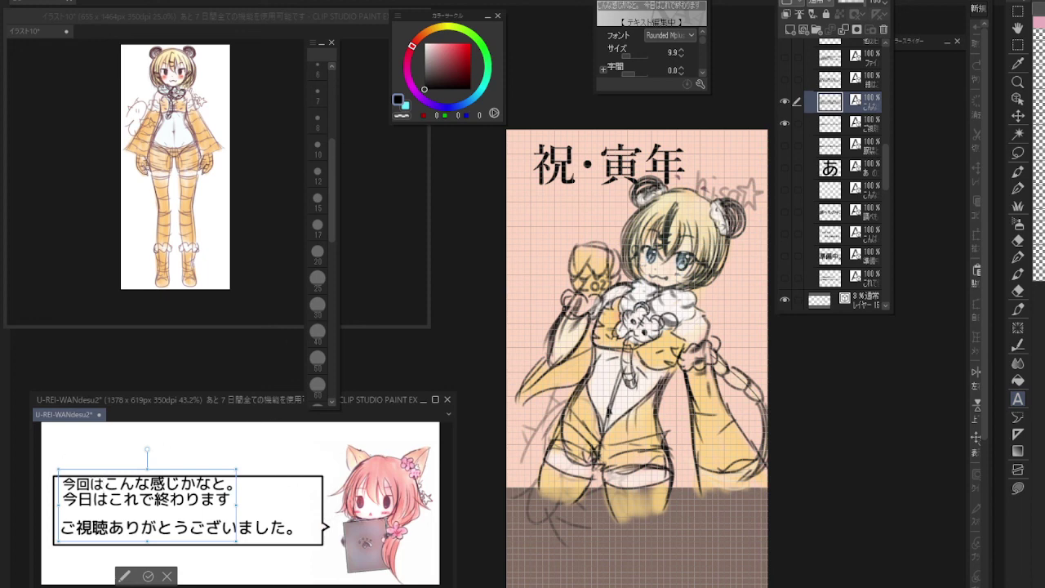
{"action": "left_click", "coordinate": [868, 86]}
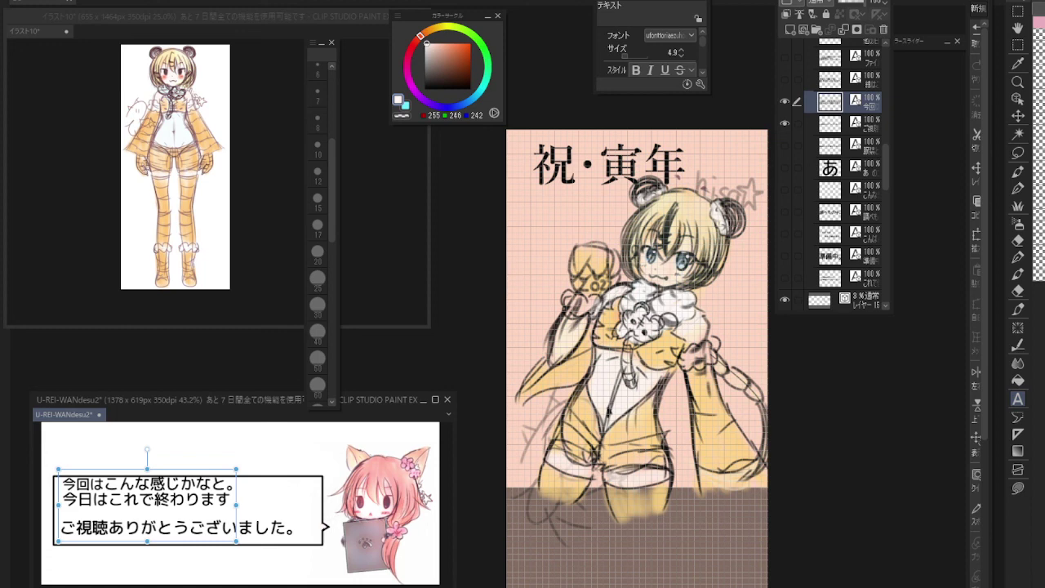
{"action": "left_click", "coordinate": [869, 170]}
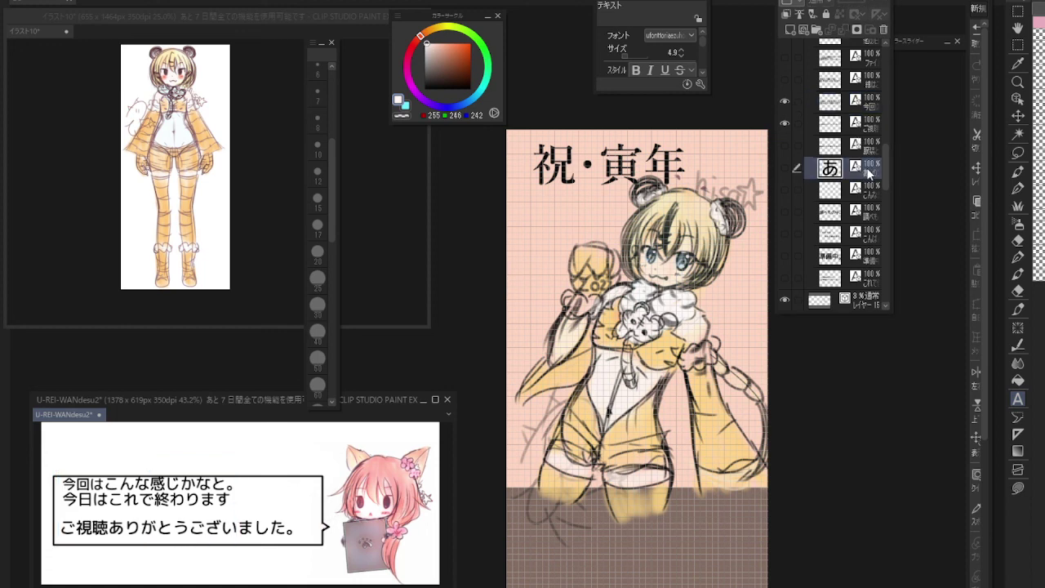
{"action": "left_click", "coordinate": [608, 412]}
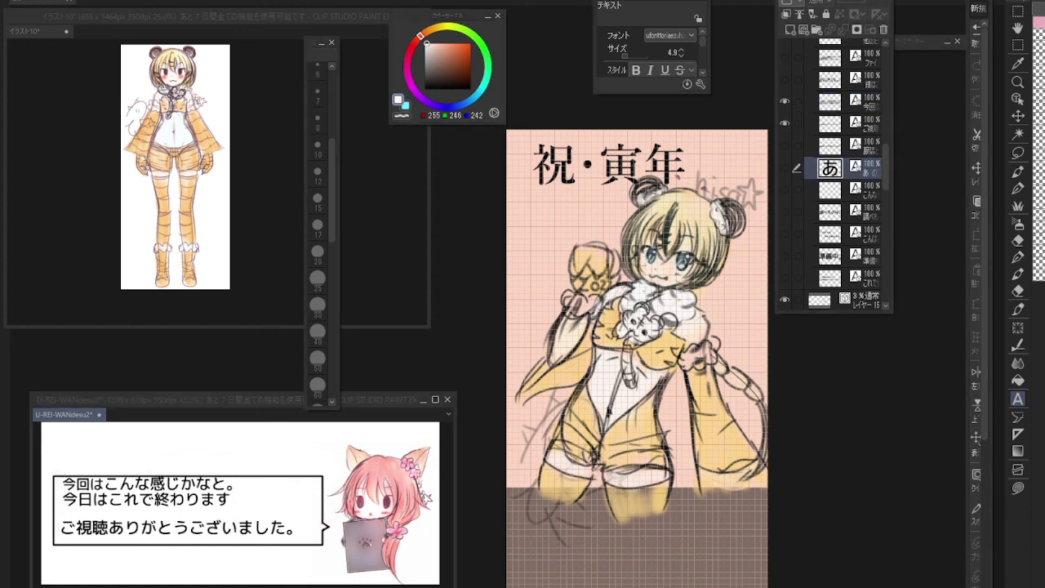